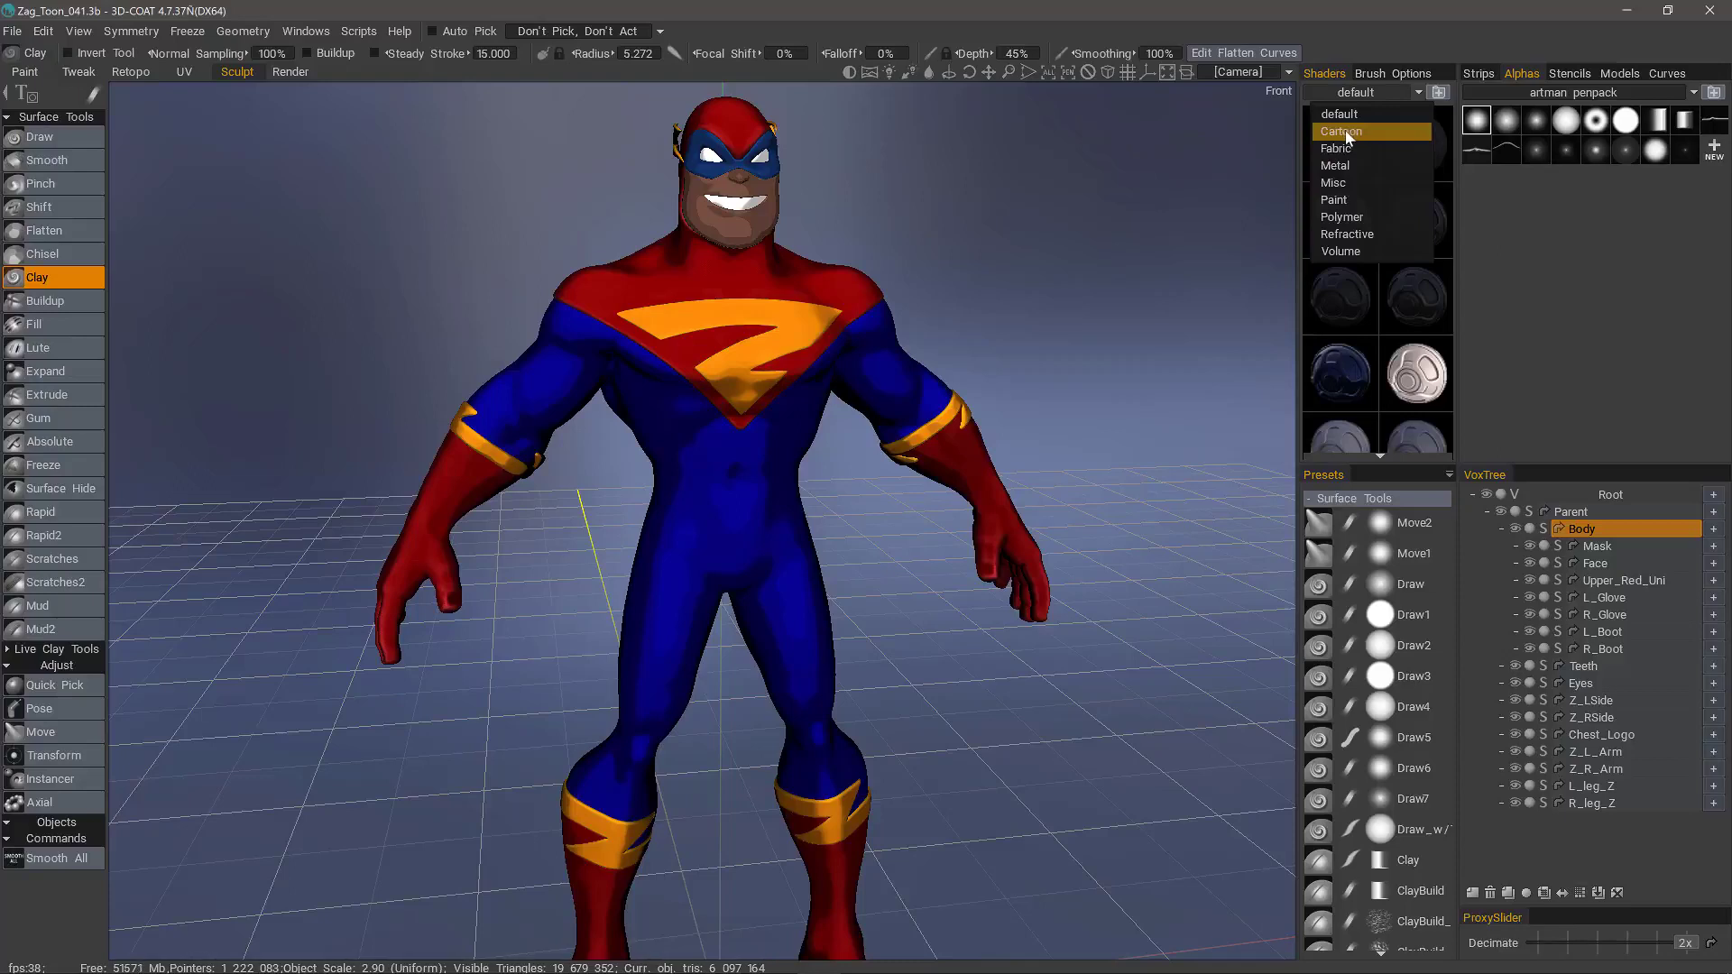
Show the Cartoon shader category and apply its first, dark grey shader to all visible objects
click(1335, 135)
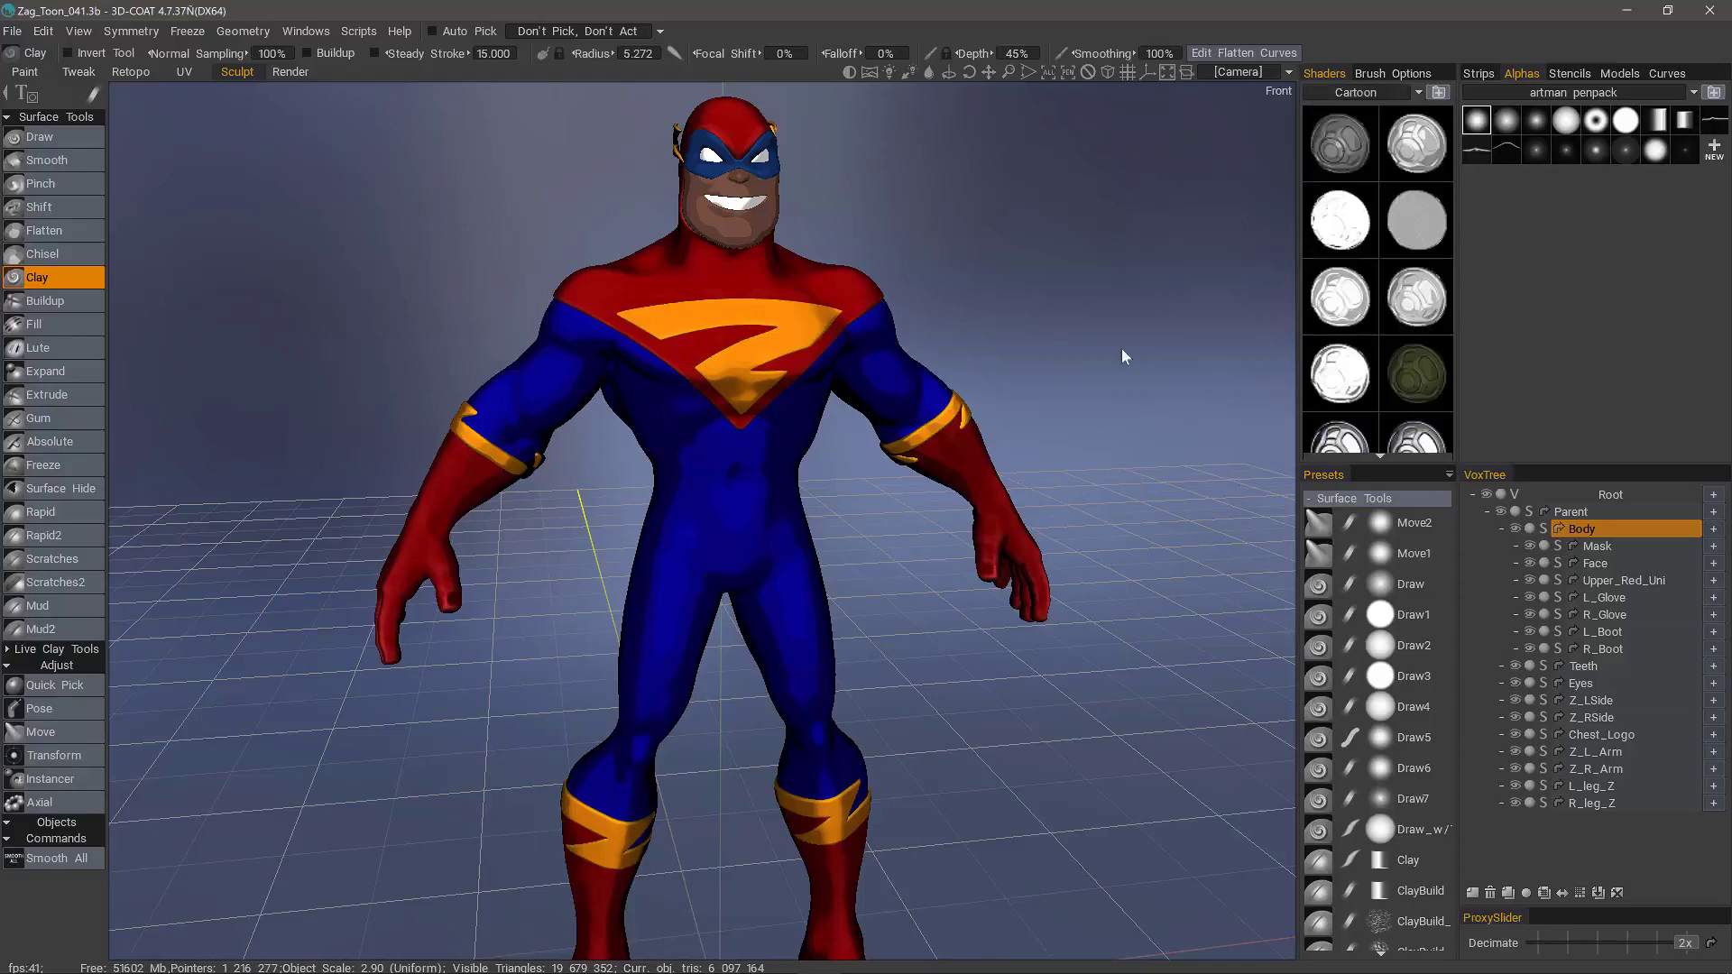
scroll(1353, 401, down, 5)
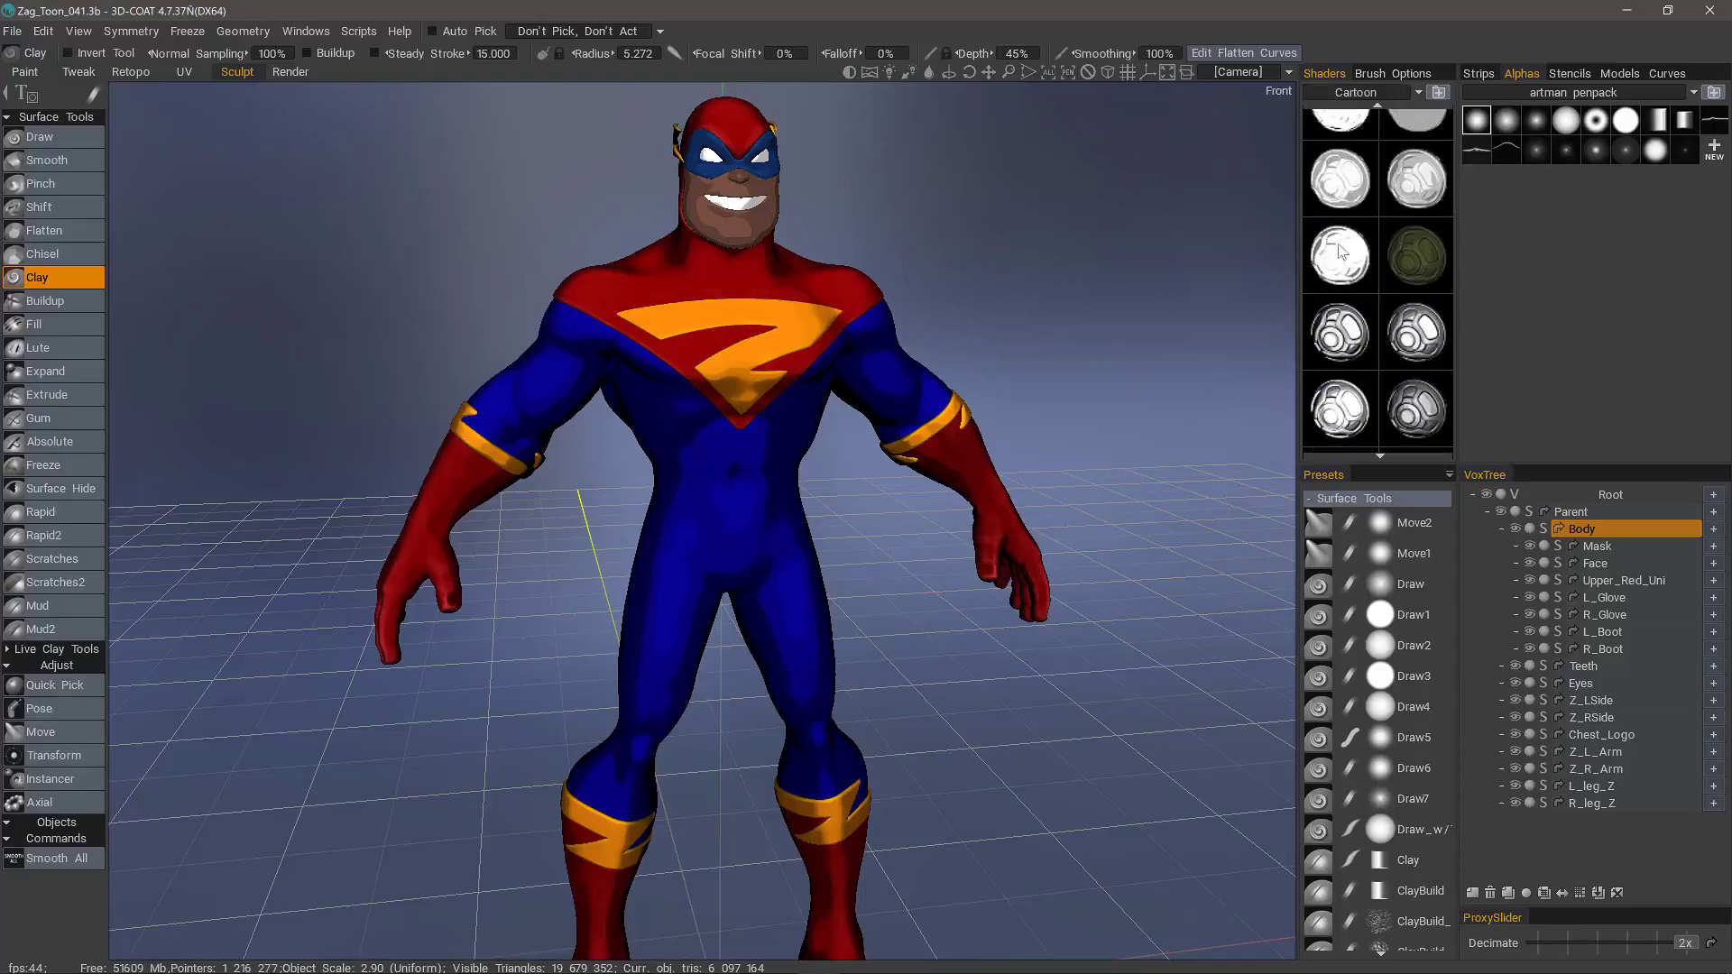
scroll(1398, 334, down, 5)
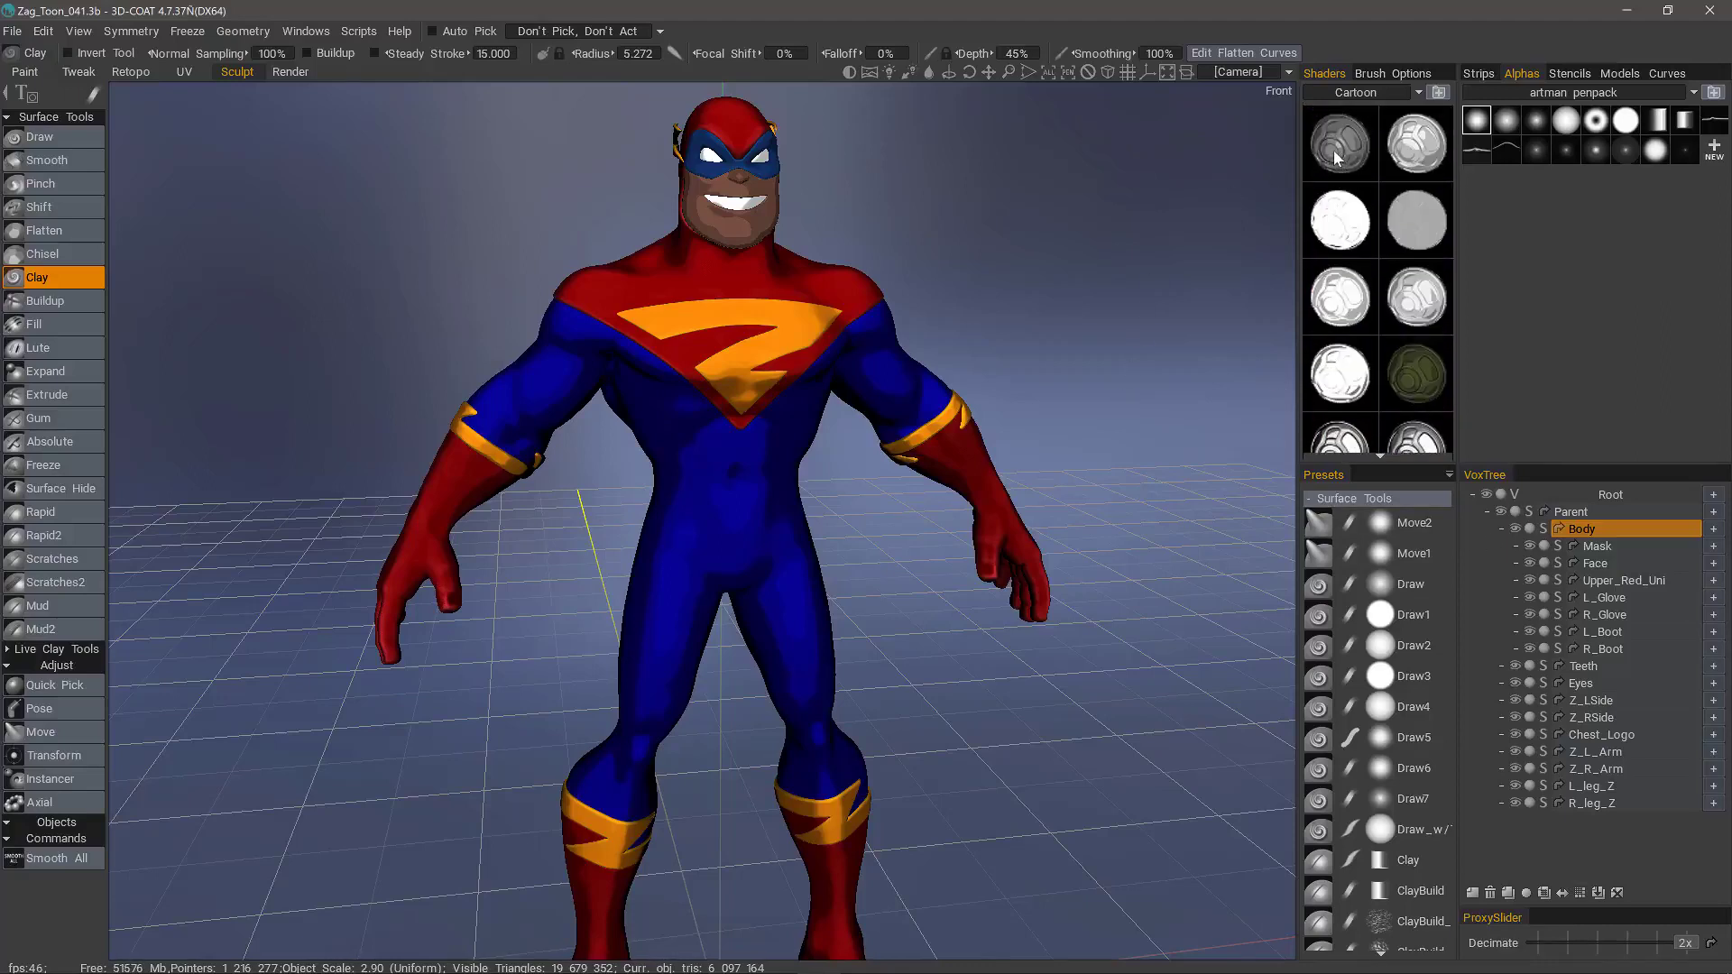
right_click(1336, 152)
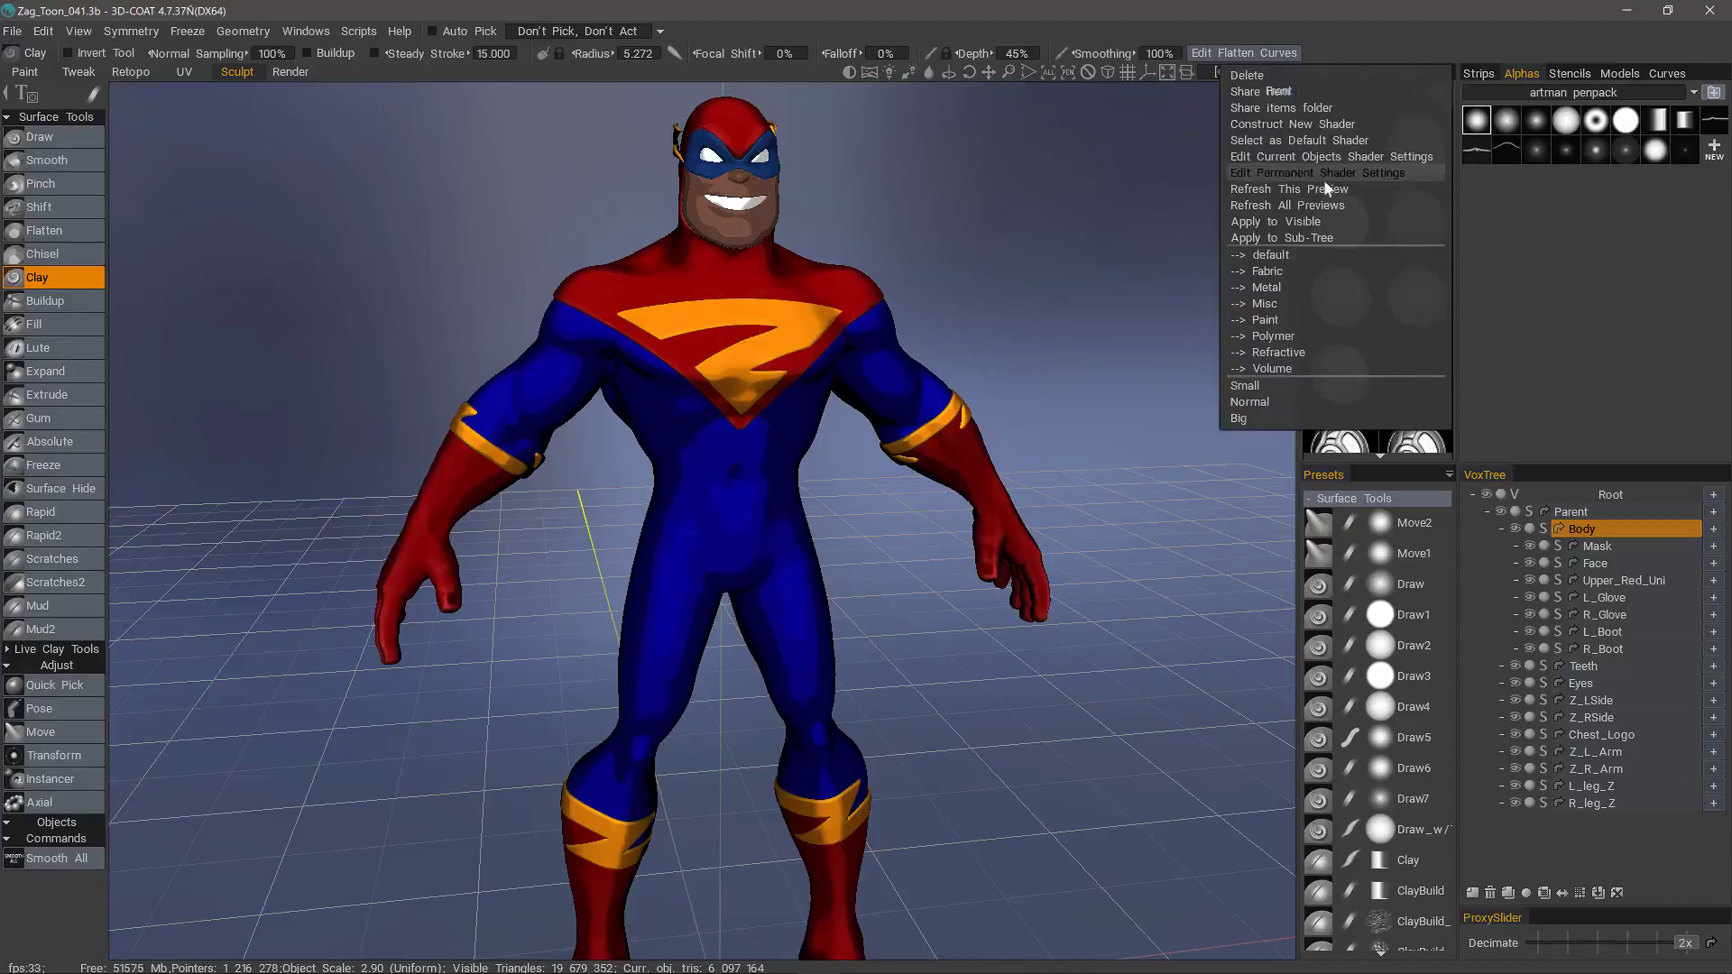
click(1274, 222)
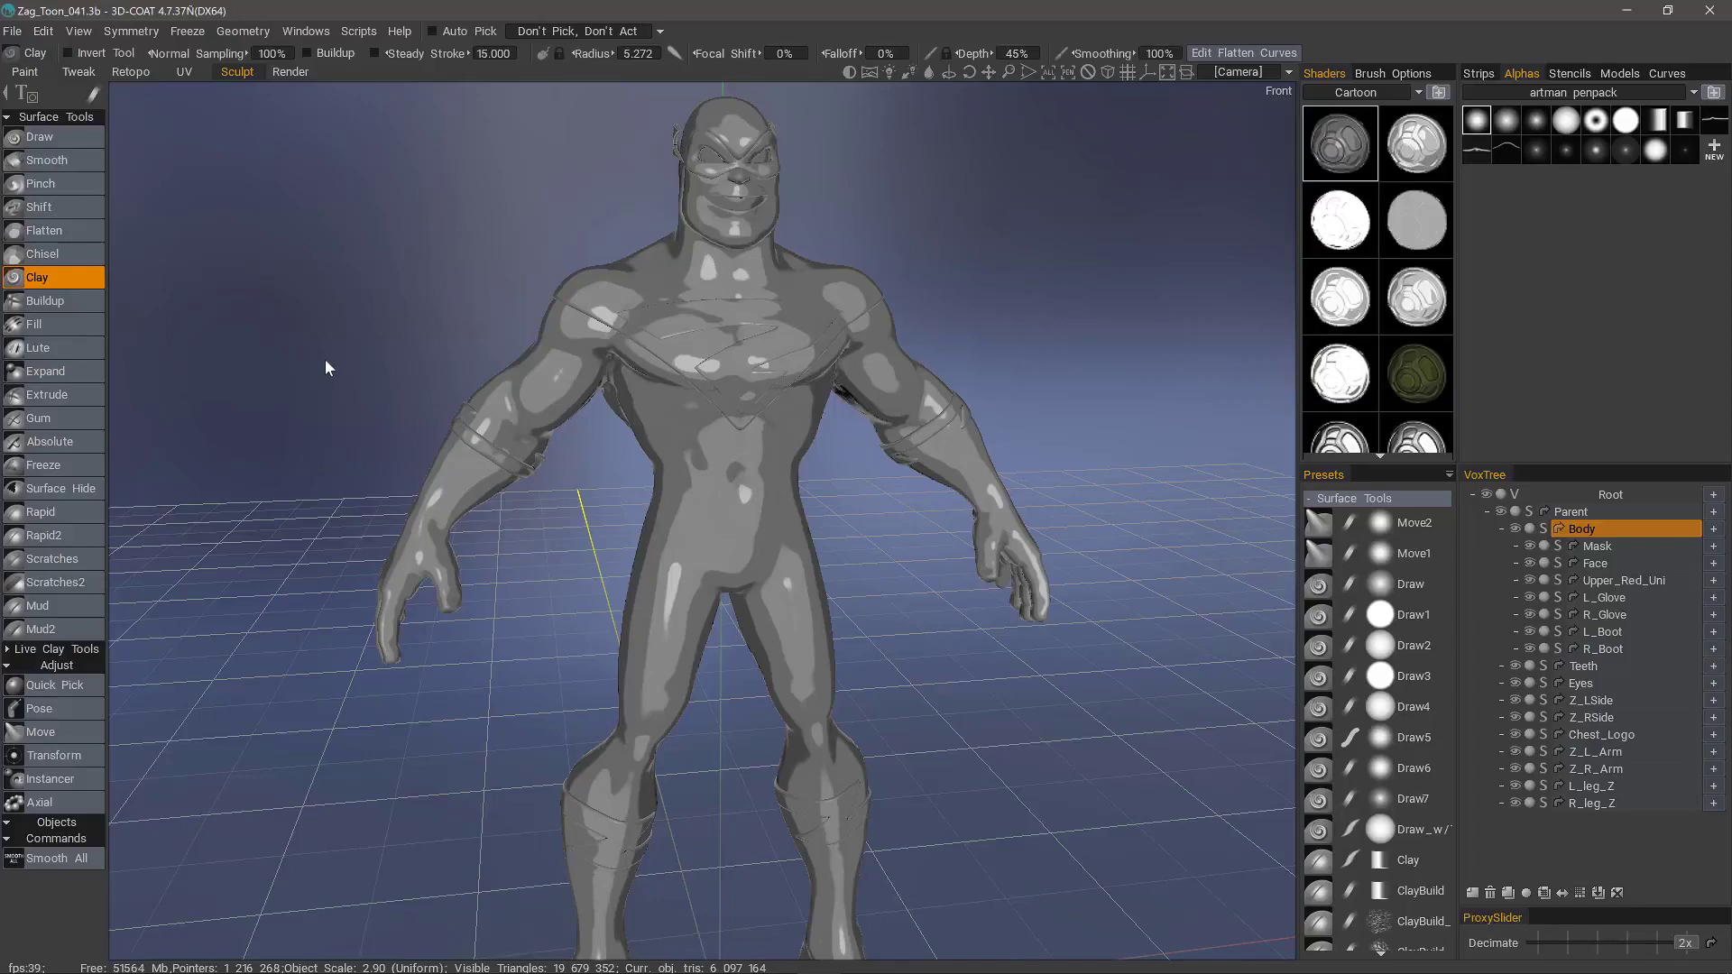
Apply the second Cartoon shader, the glossy light grey one in the first row, to all visible objects
right_click(1414, 154)
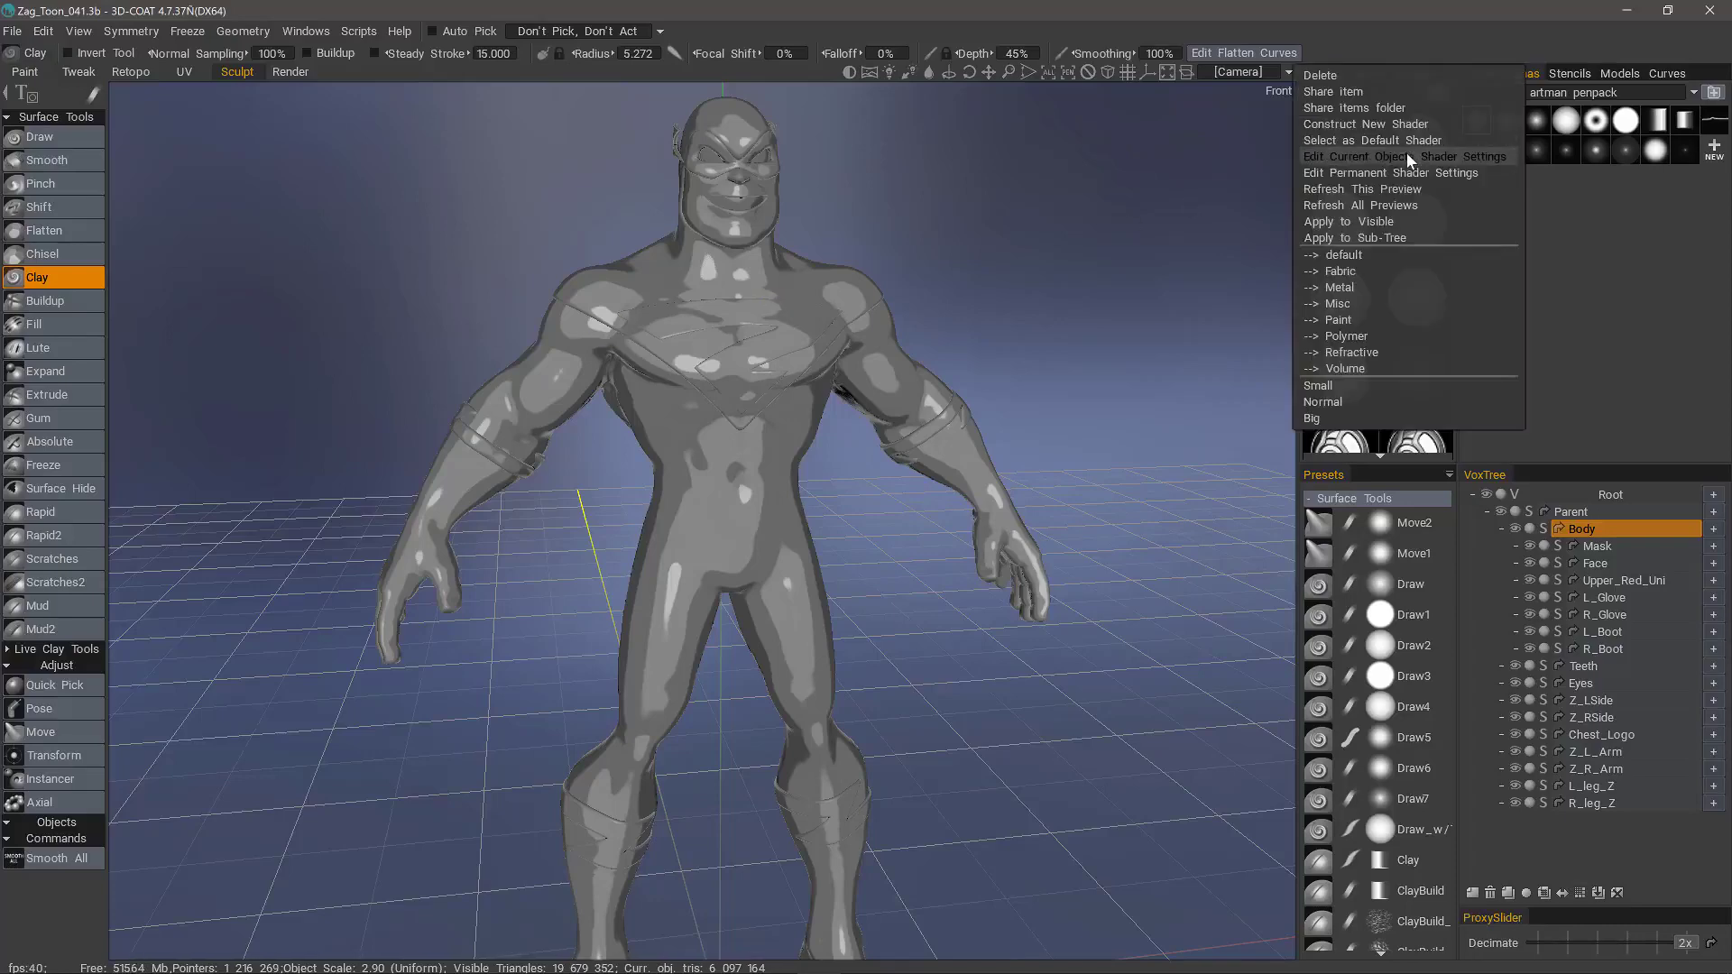
click(1349, 216)
scroll(1014, 346, down, 5)
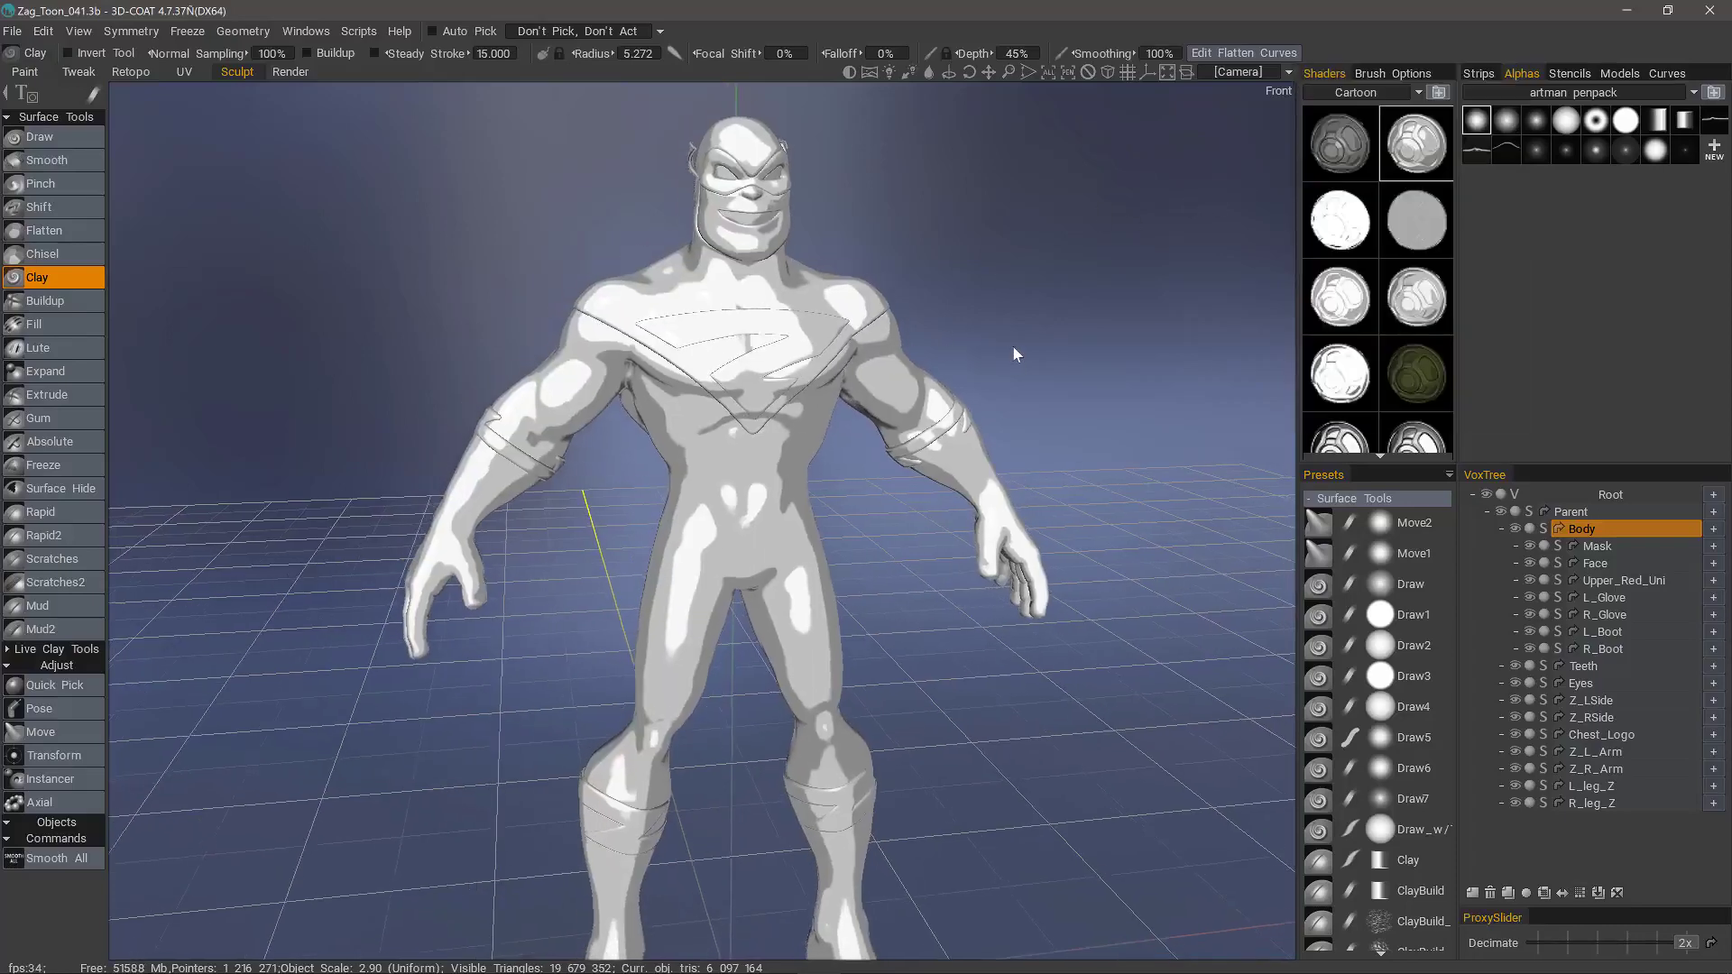
Try the two second-row Cartoon shaders, white and flat grey, in turn on all visible objects
right_click(1336, 224)
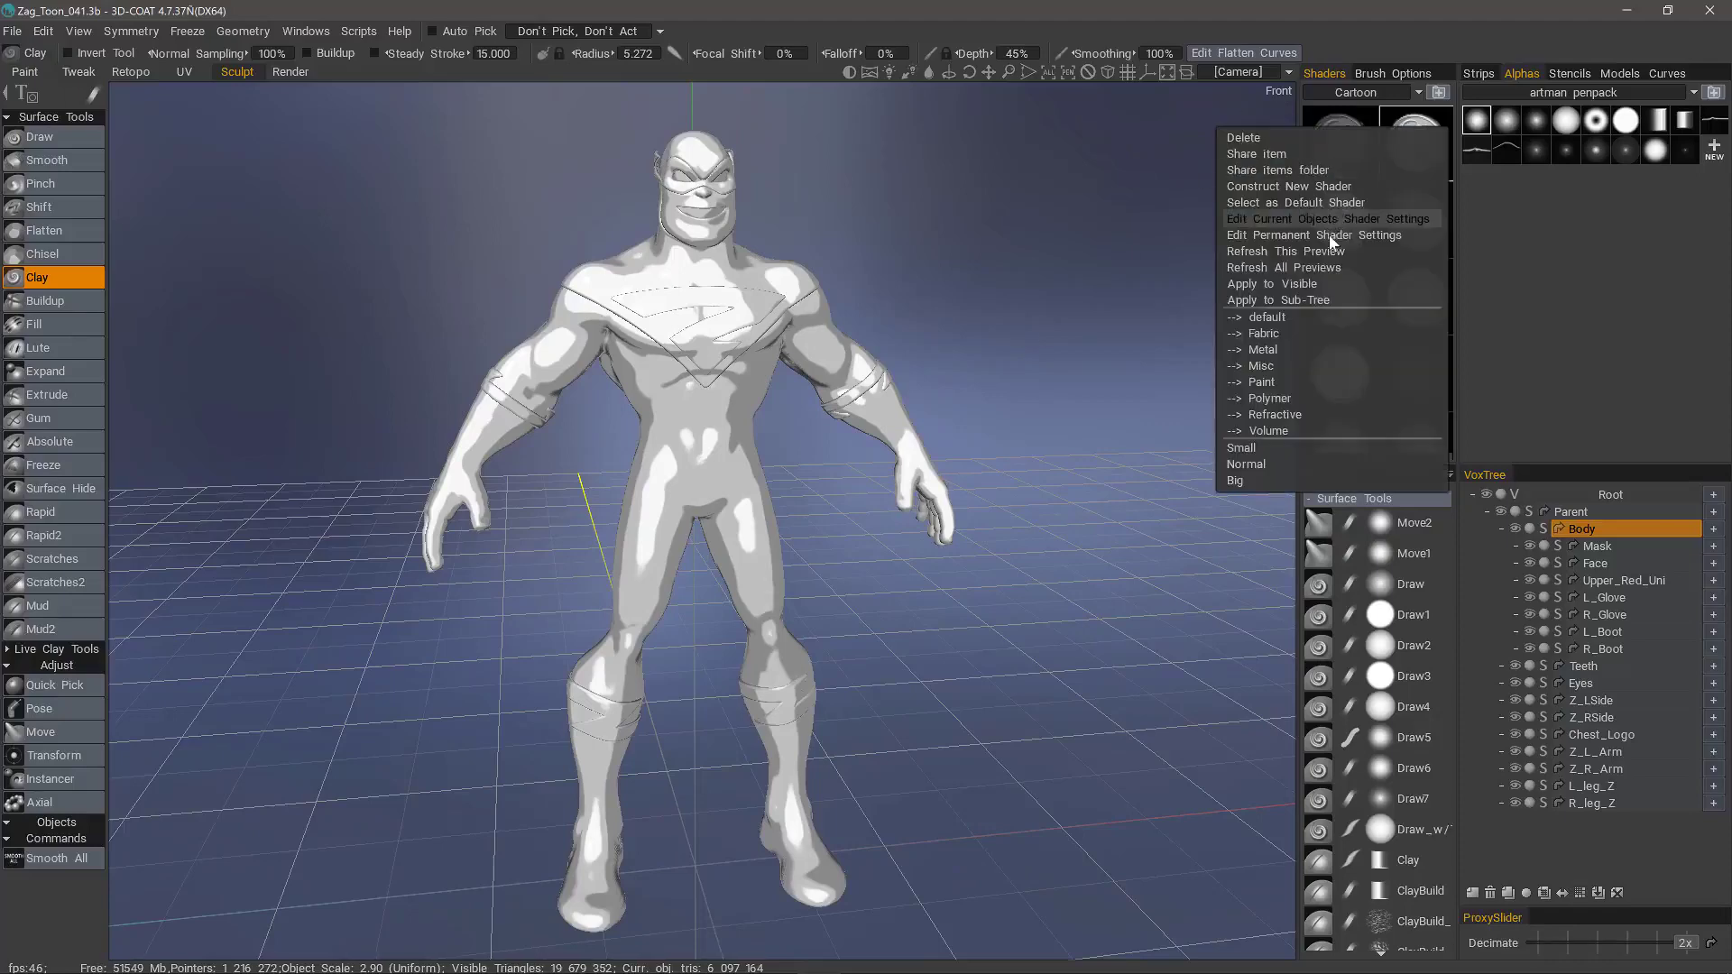
click(1279, 286)
right_click(1404, 222)
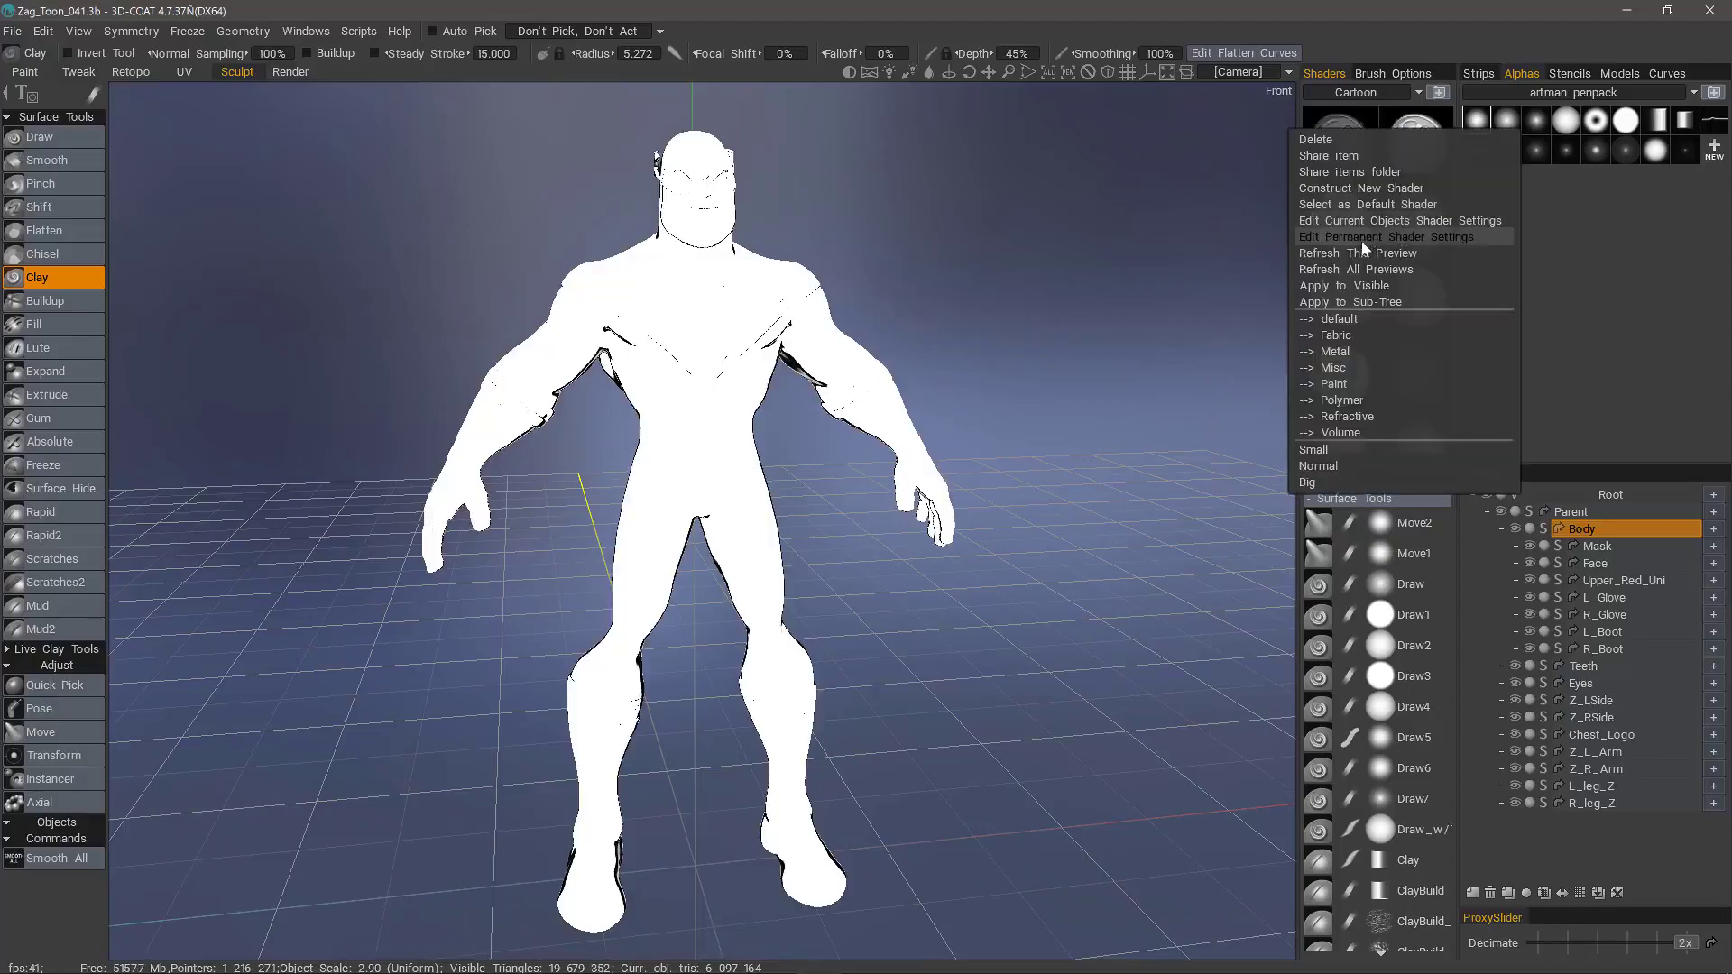
click(1367, 287)
Try the two third-row Cartoon shaders in turn on all visible objects
right_click(1333, 300)
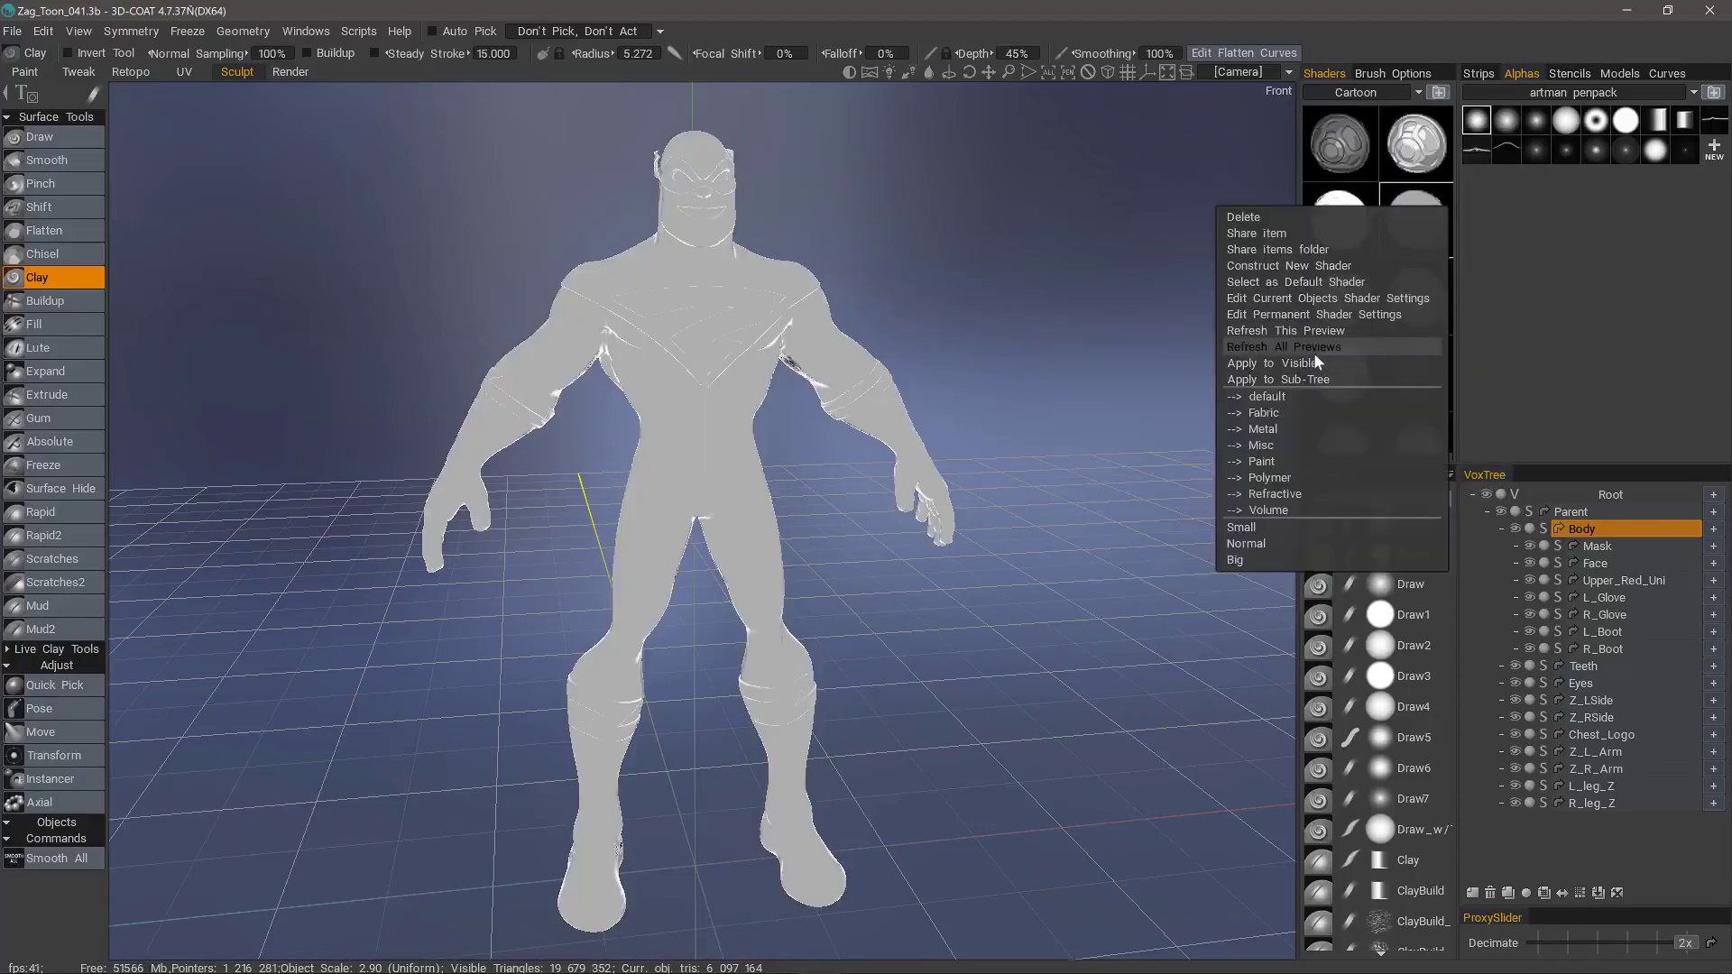
click(1308, 363)
drag(1124, 359, 1178, 334)
right_click(1393, 325)
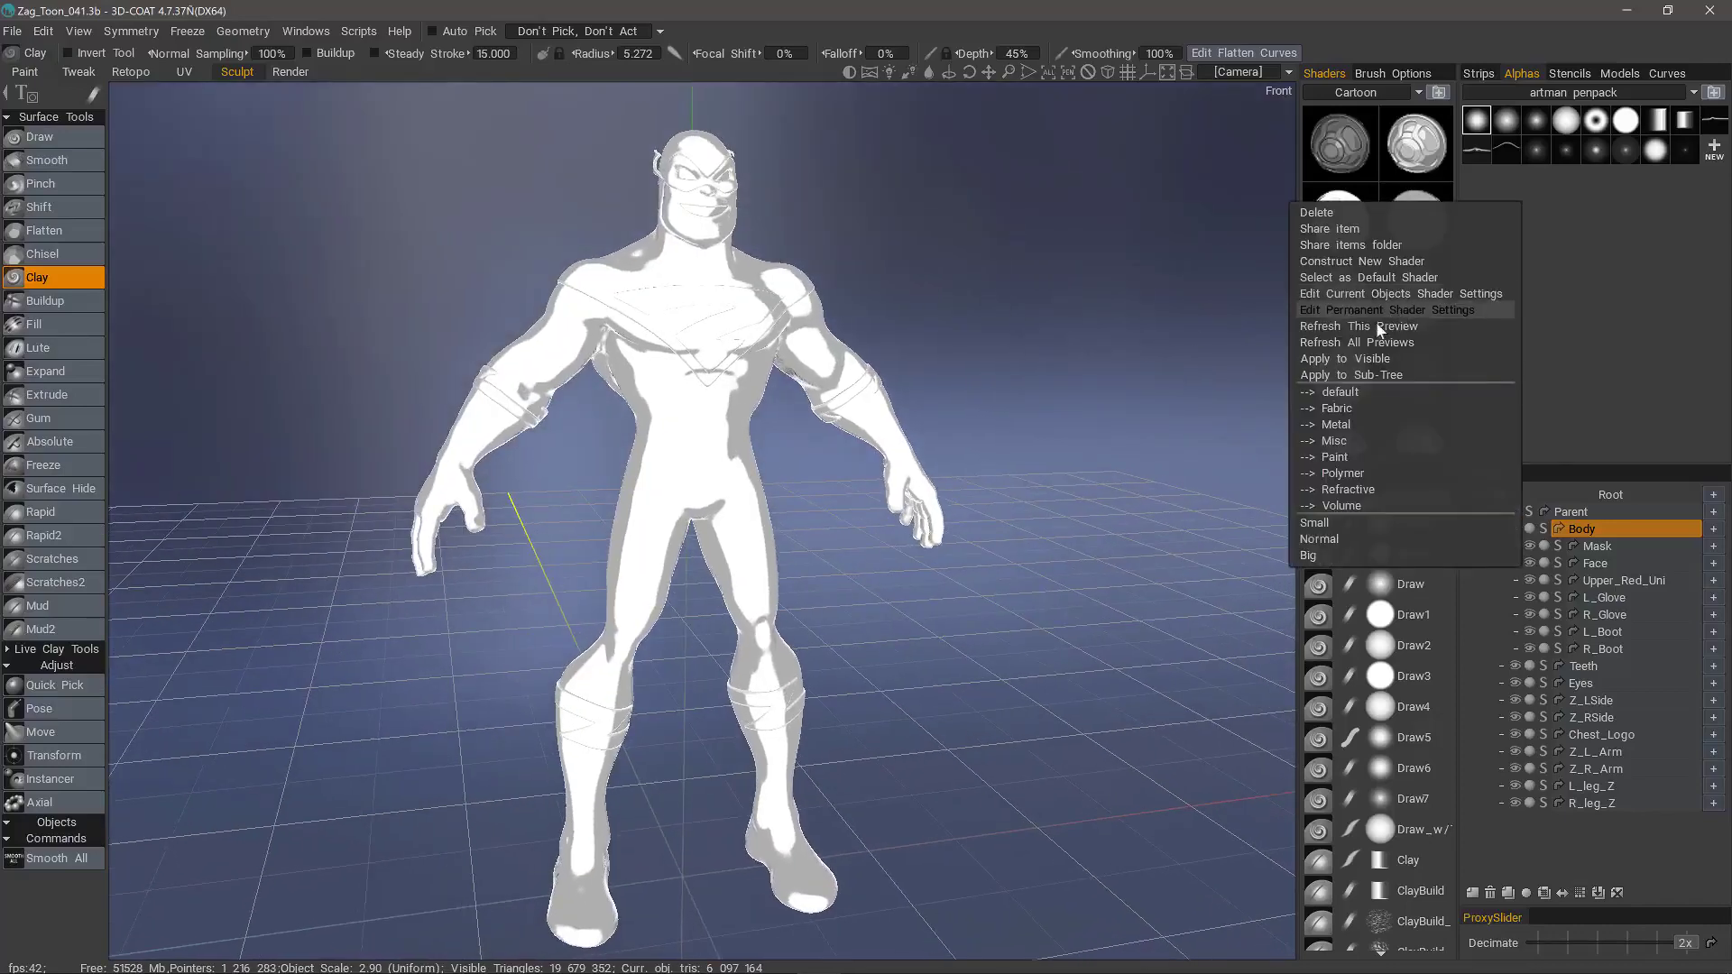
click(1425, 348)
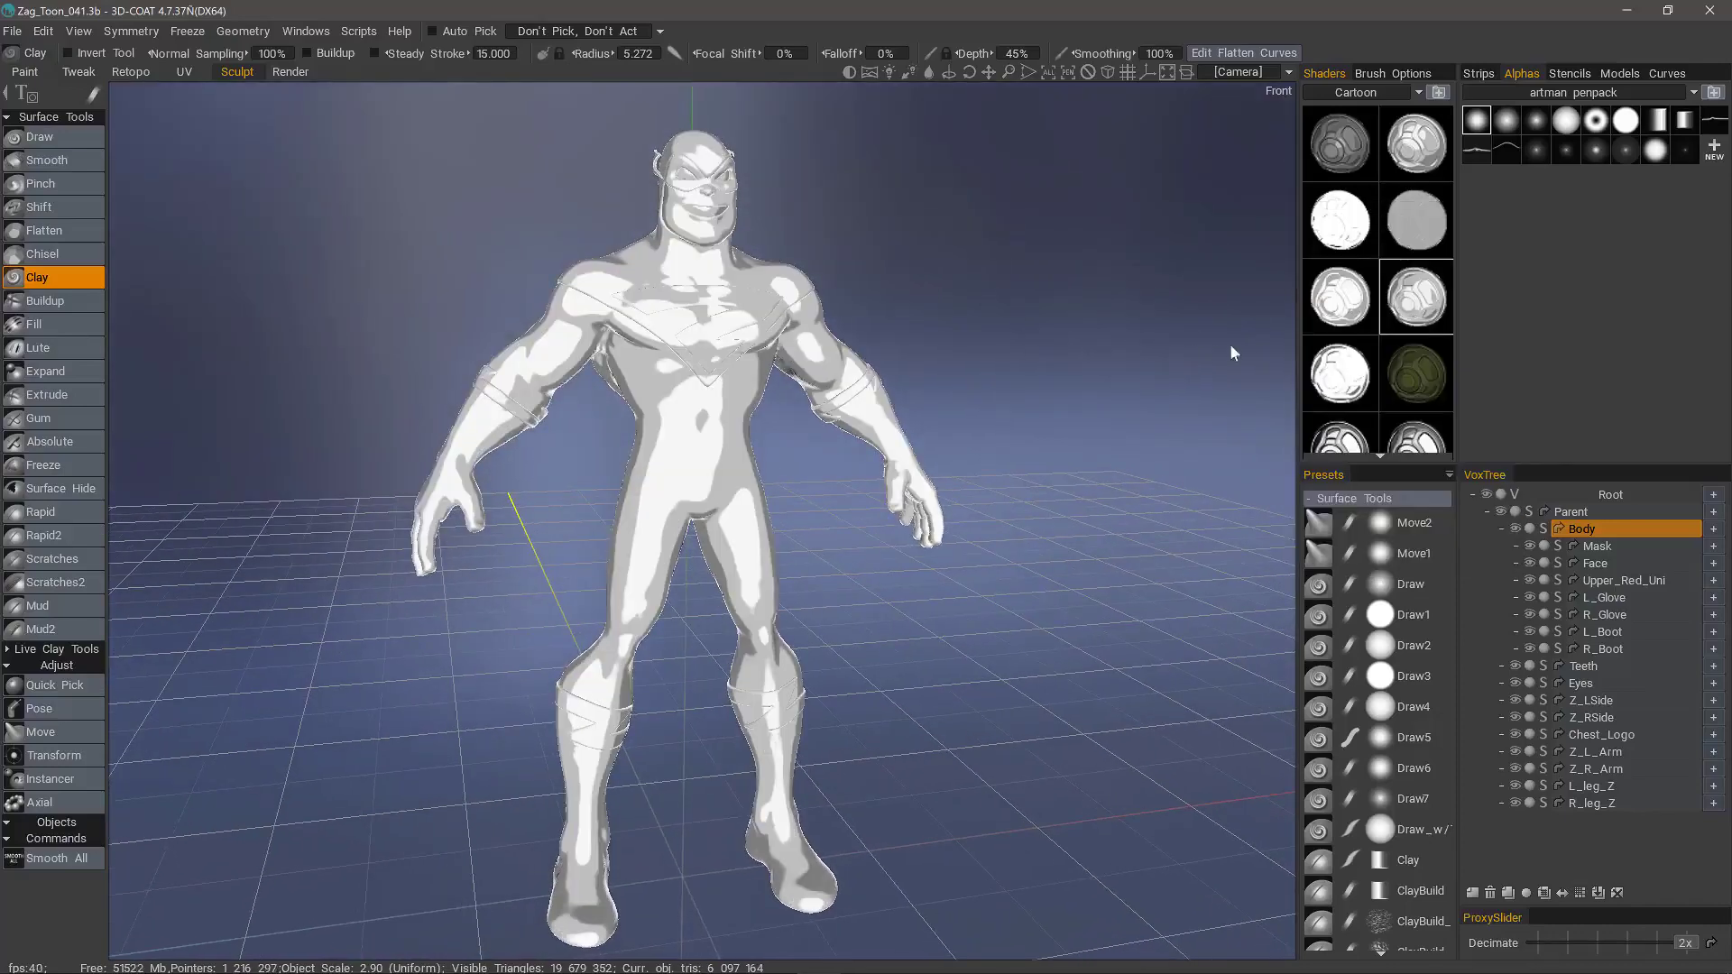
Apply the white fourth-row Cartoon shader to all visible objects and inspect the shading from different angles
right_click(1341, 384)
click(1318, 382)
drag(1281, 433, 1155, 327)
key(KP_2)
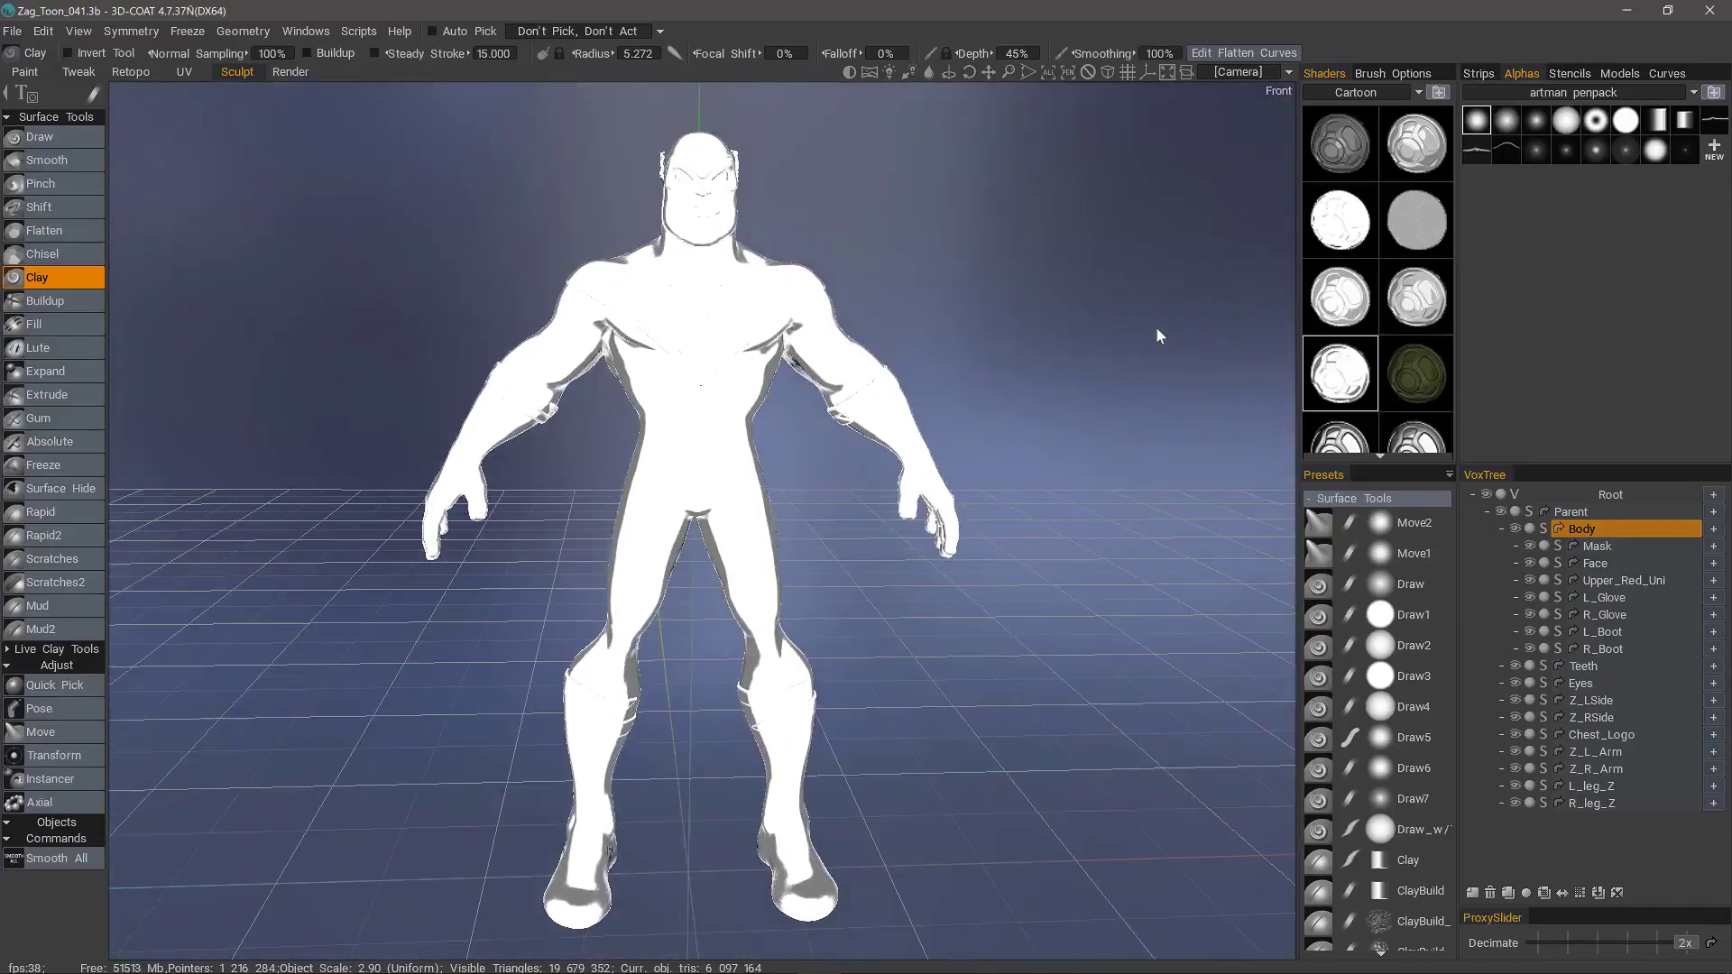
drag(352, 293, 311, 302)
drag(951, 359, 1098, 415)
drag(415, 288, 1049, 426)
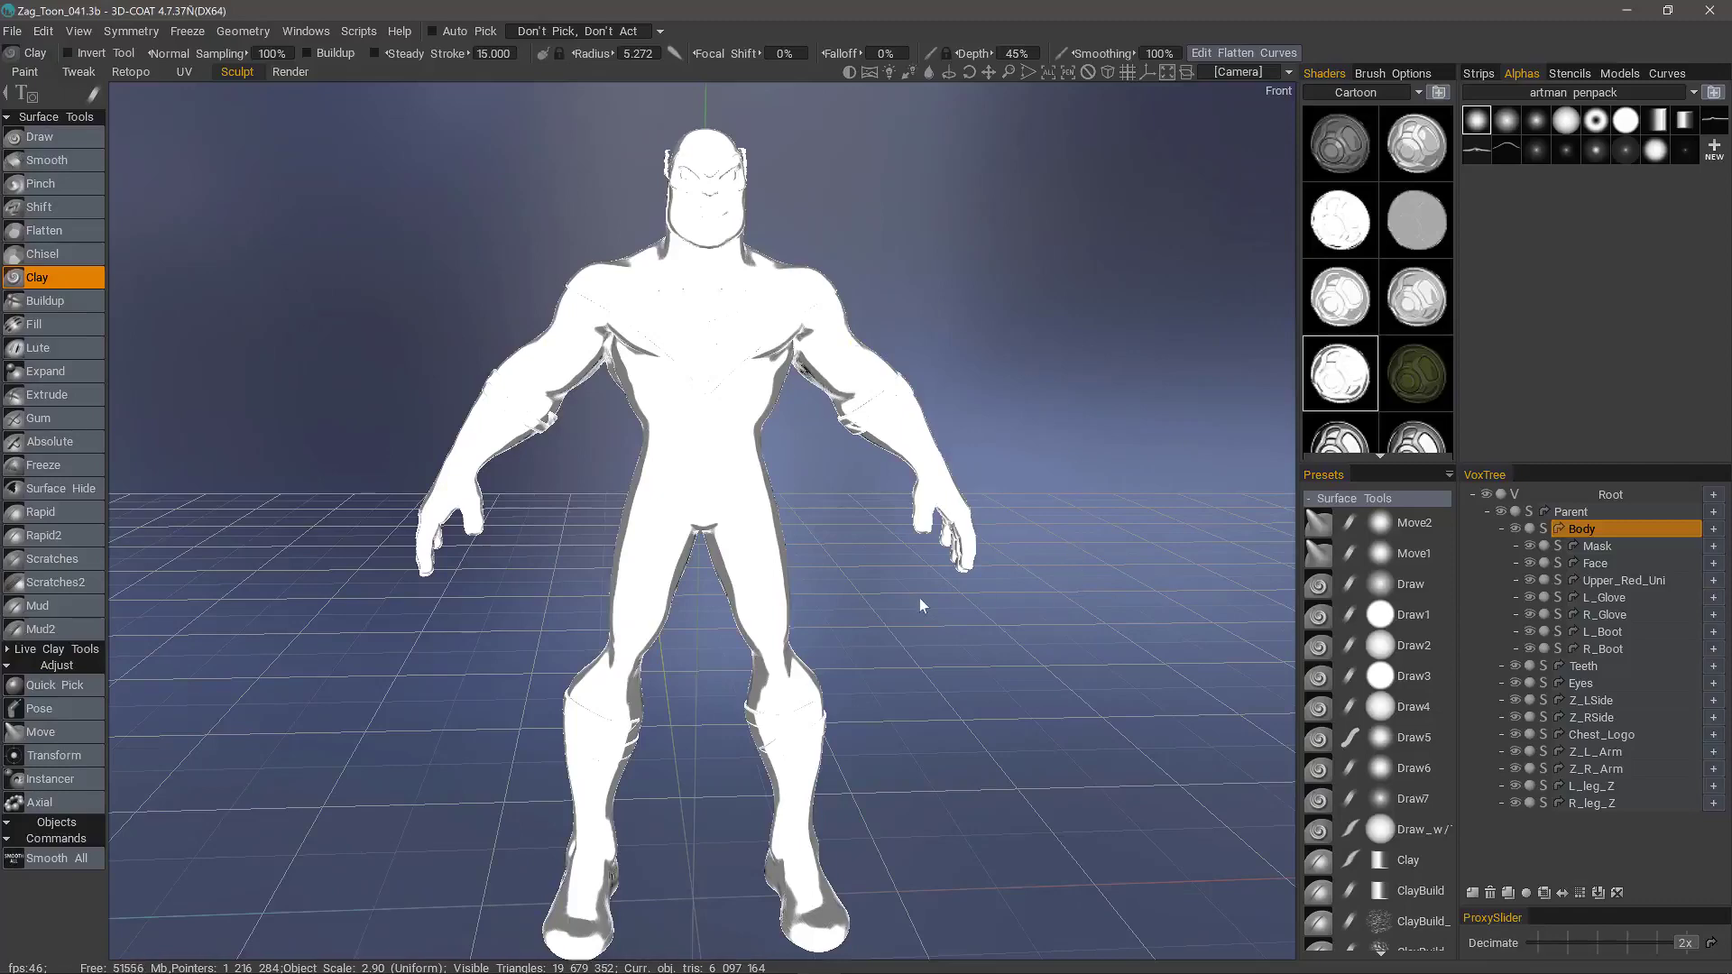
Reapply the first, dark grey Cartoon shader to all visible objects
right_click(1331, 155)
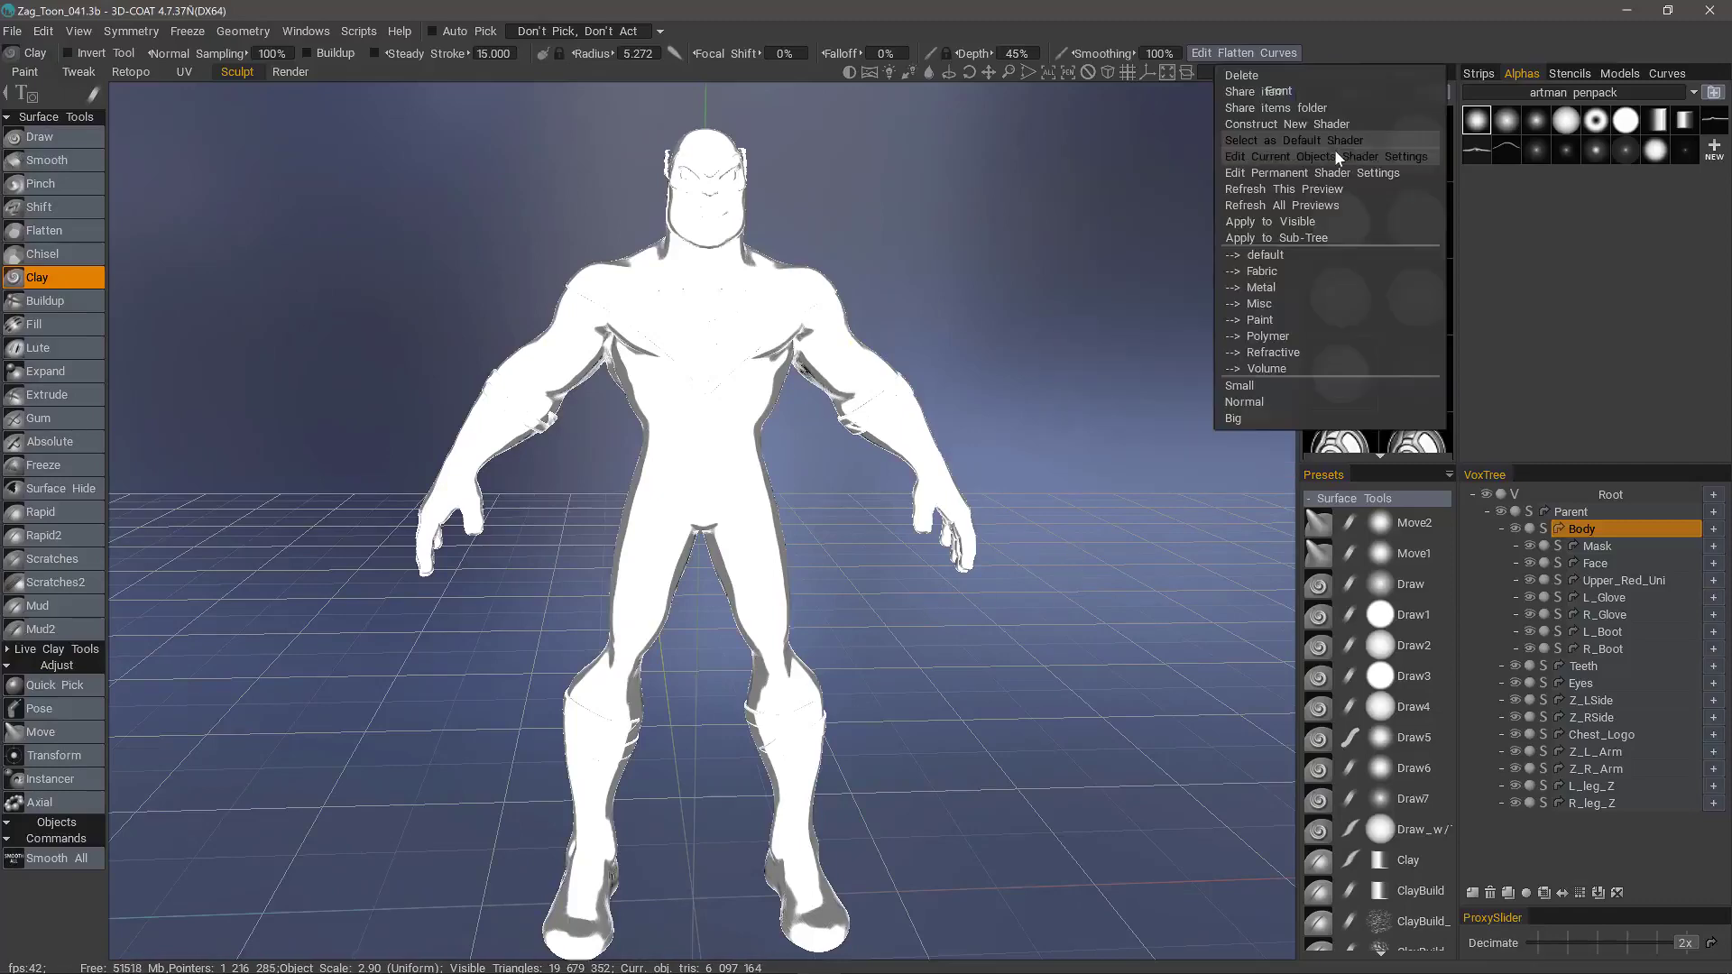
click(1288, 223)
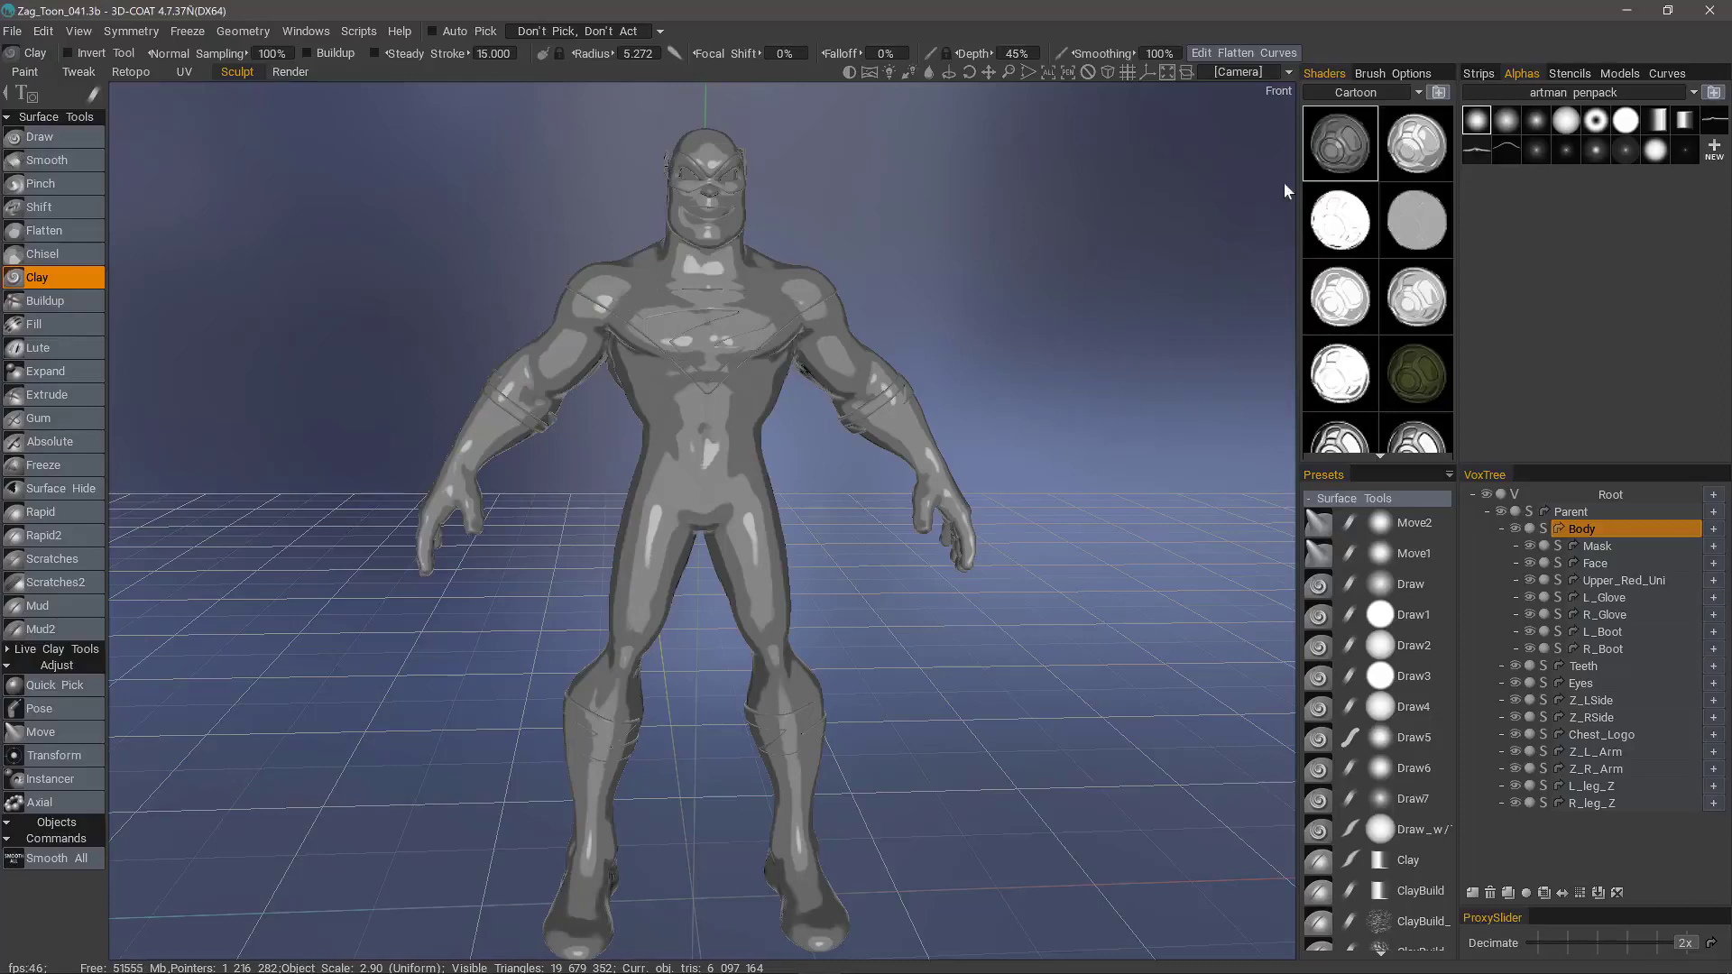
right_click(1340, 153)
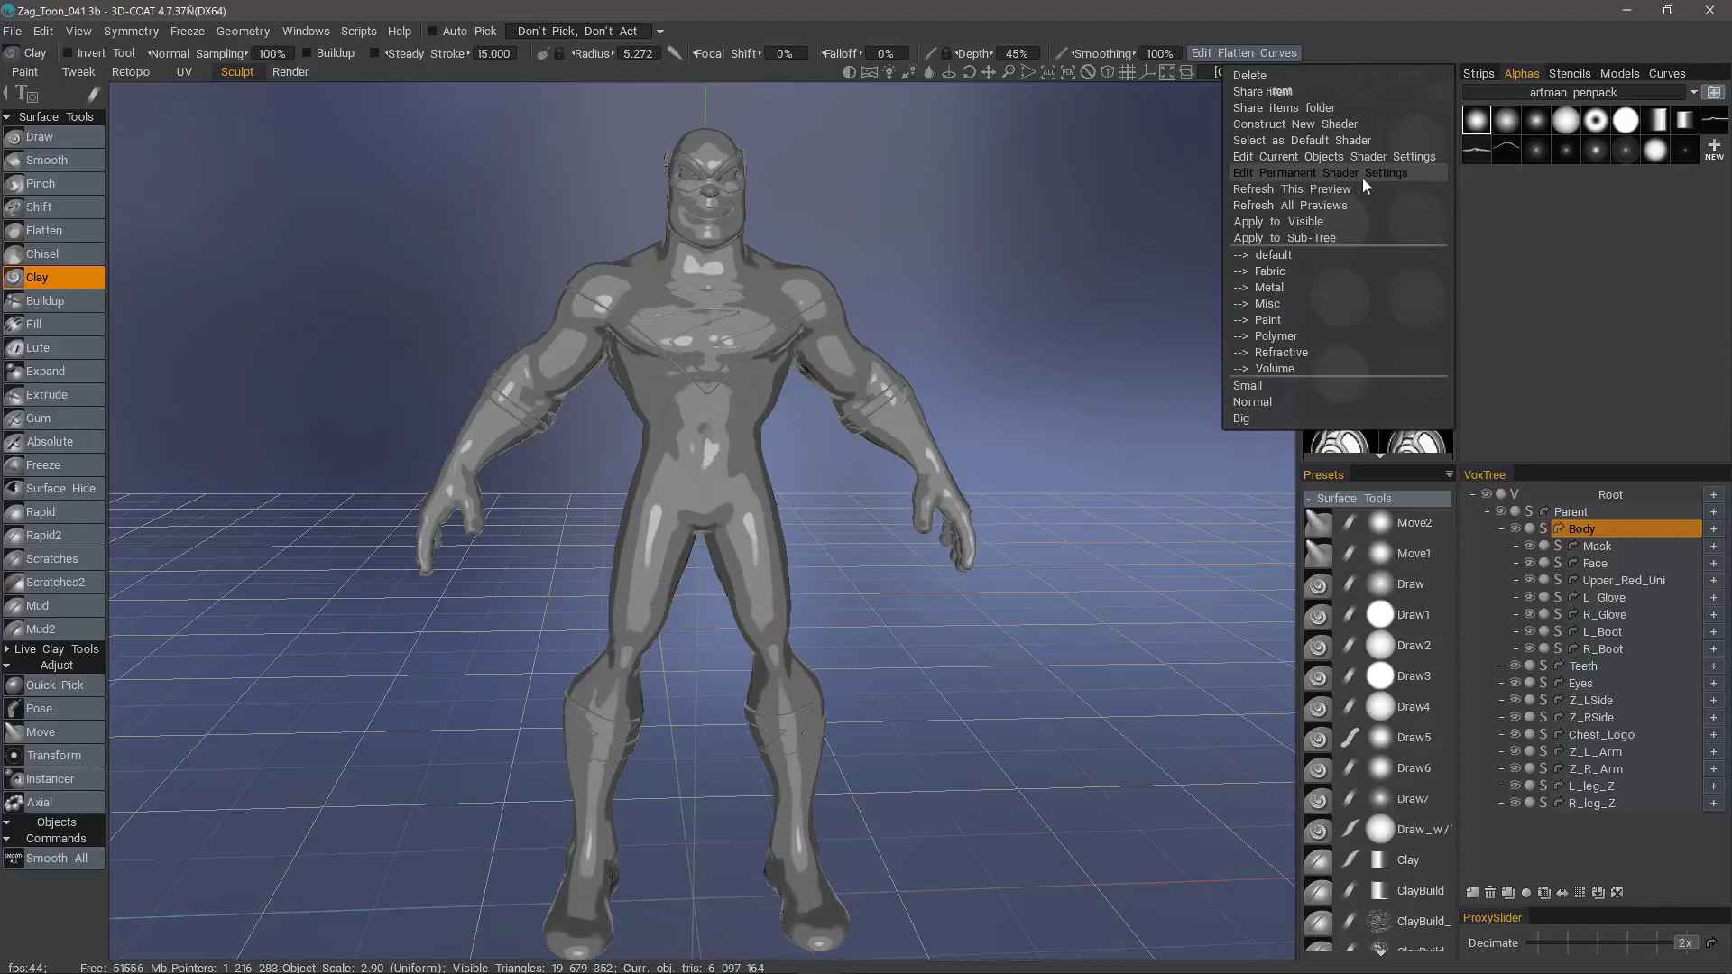
click(1275, 159)
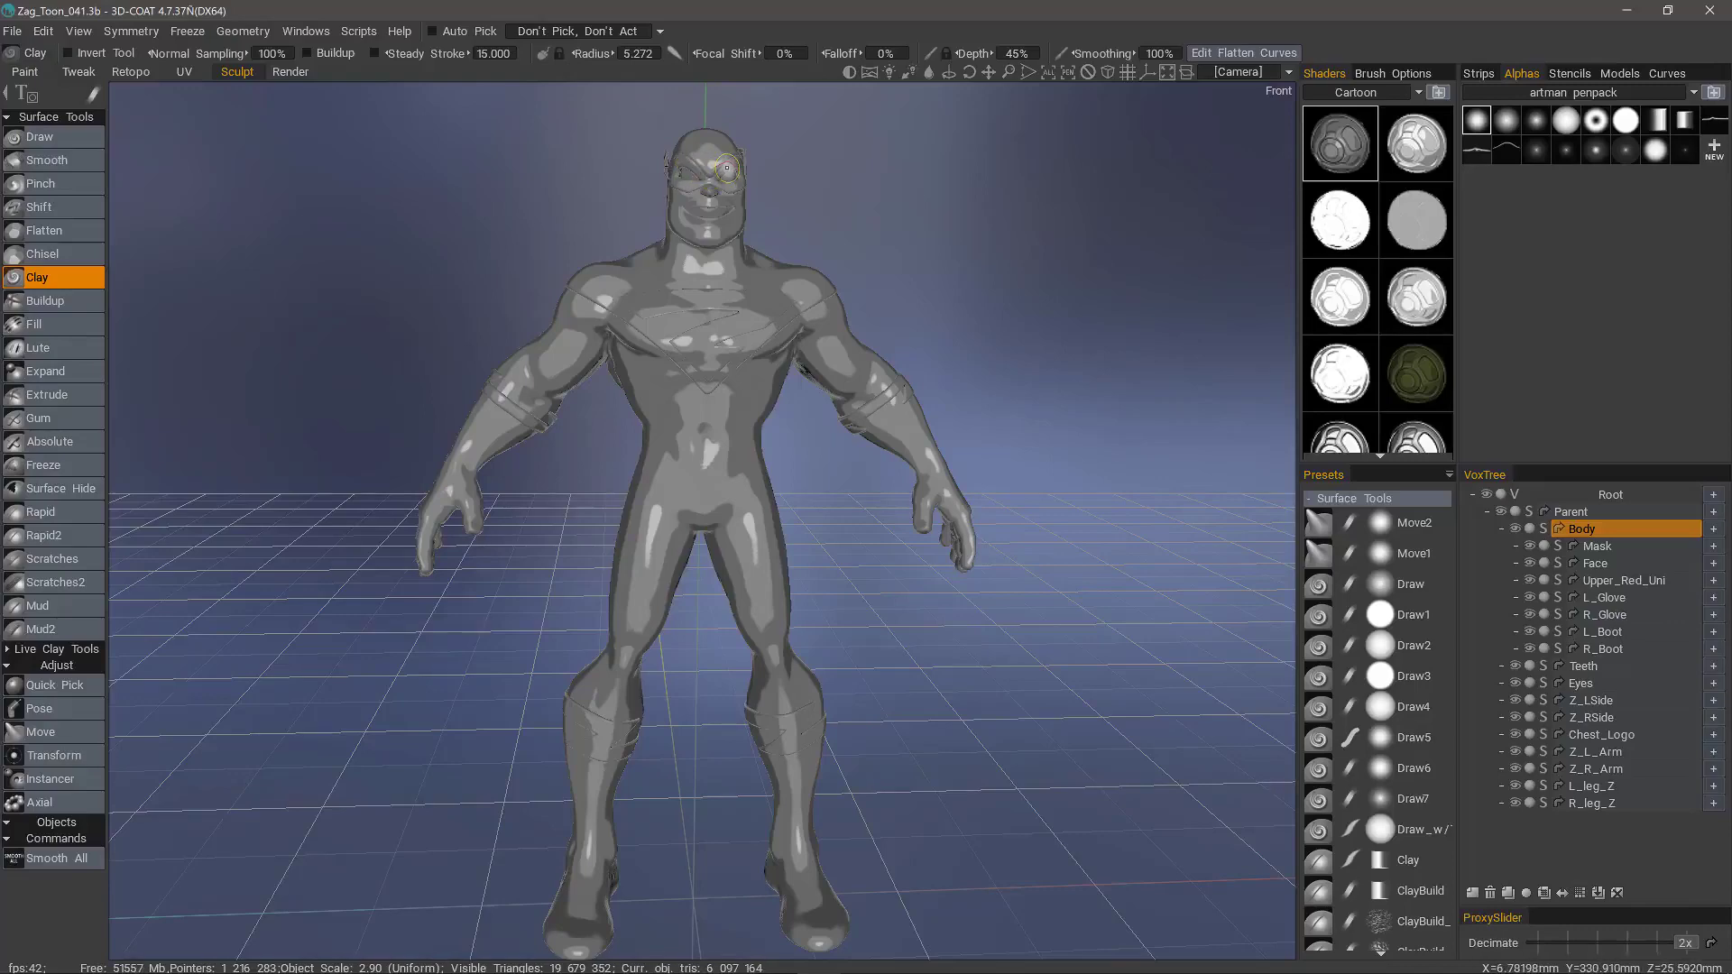
alt+middle_drag(715, 383, 711, 383)
alt+drag(710, 384, 678, 390)
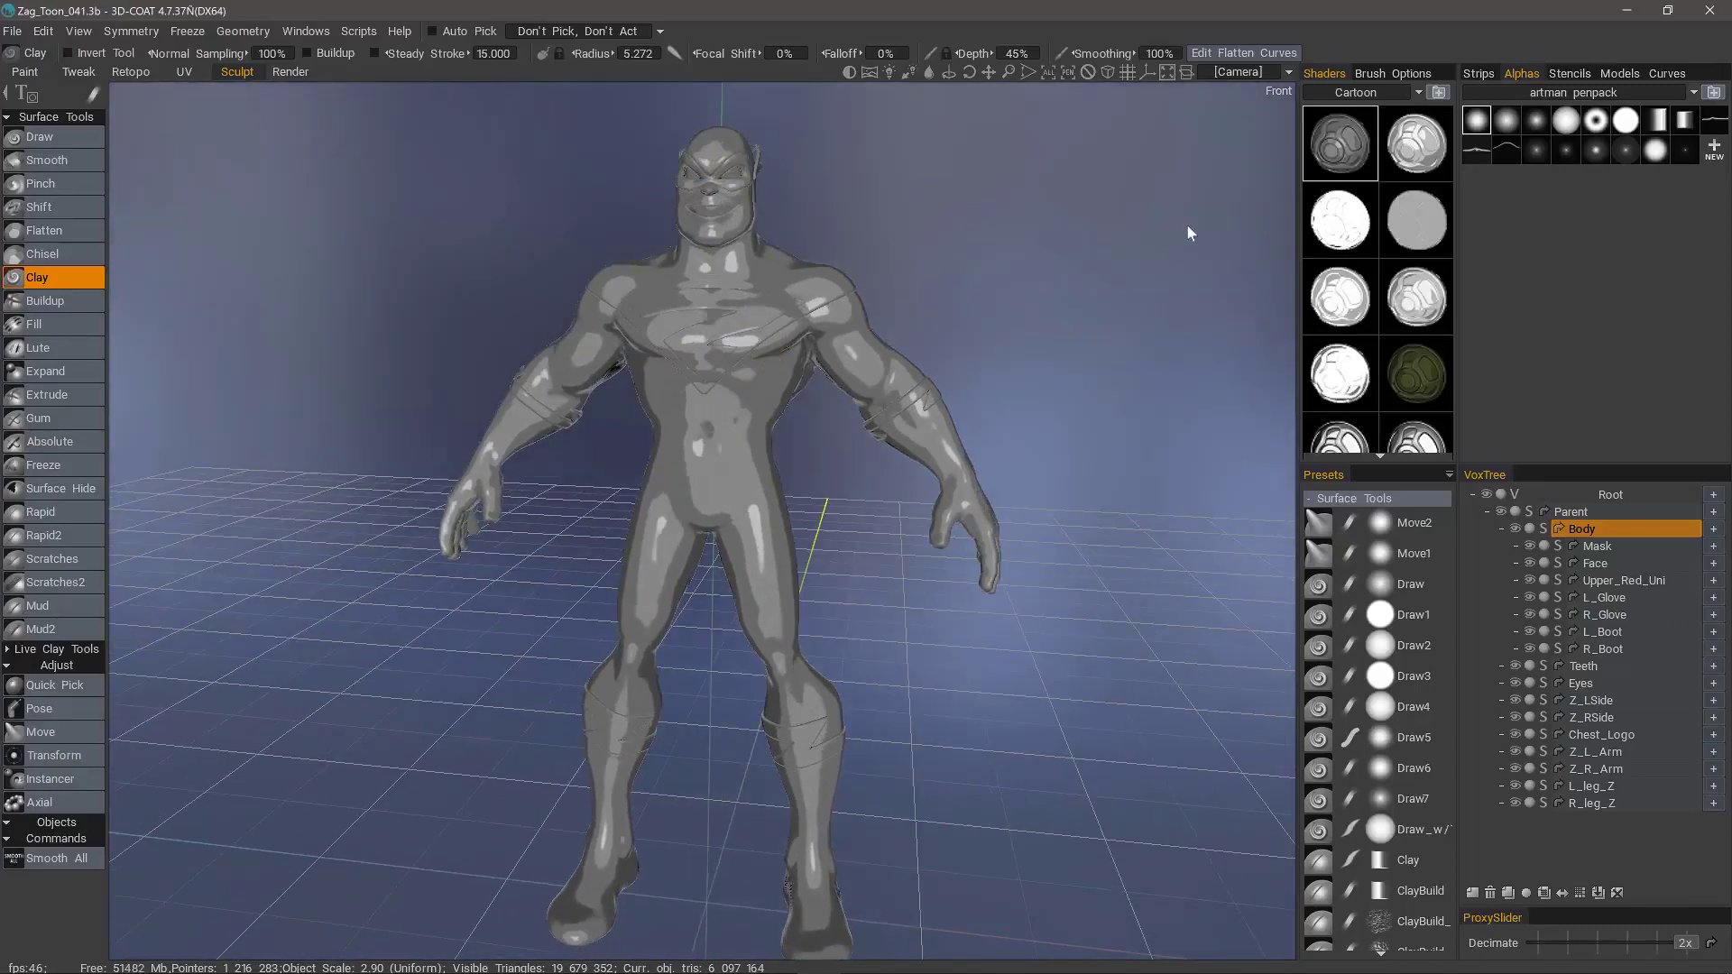
Construct a new shader named "Toon Test" based on the first, dark grey Cartoon shader
right_click(1353, 158)
right_click(1342, 155)
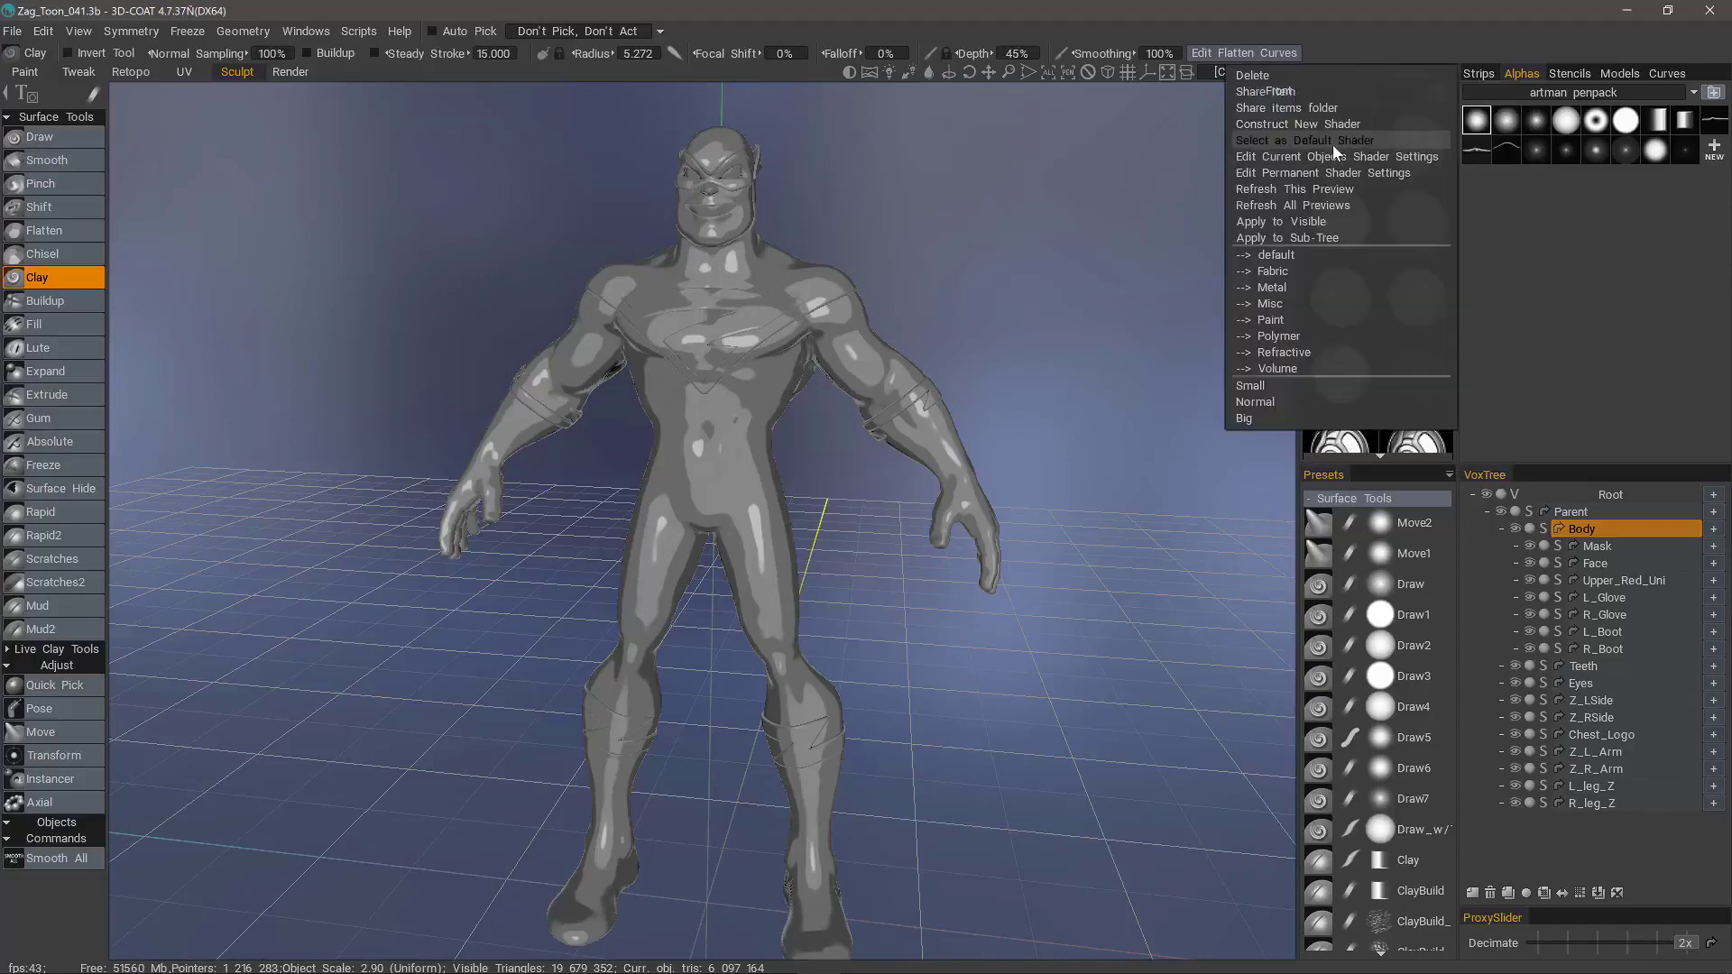
click(1255, 125)
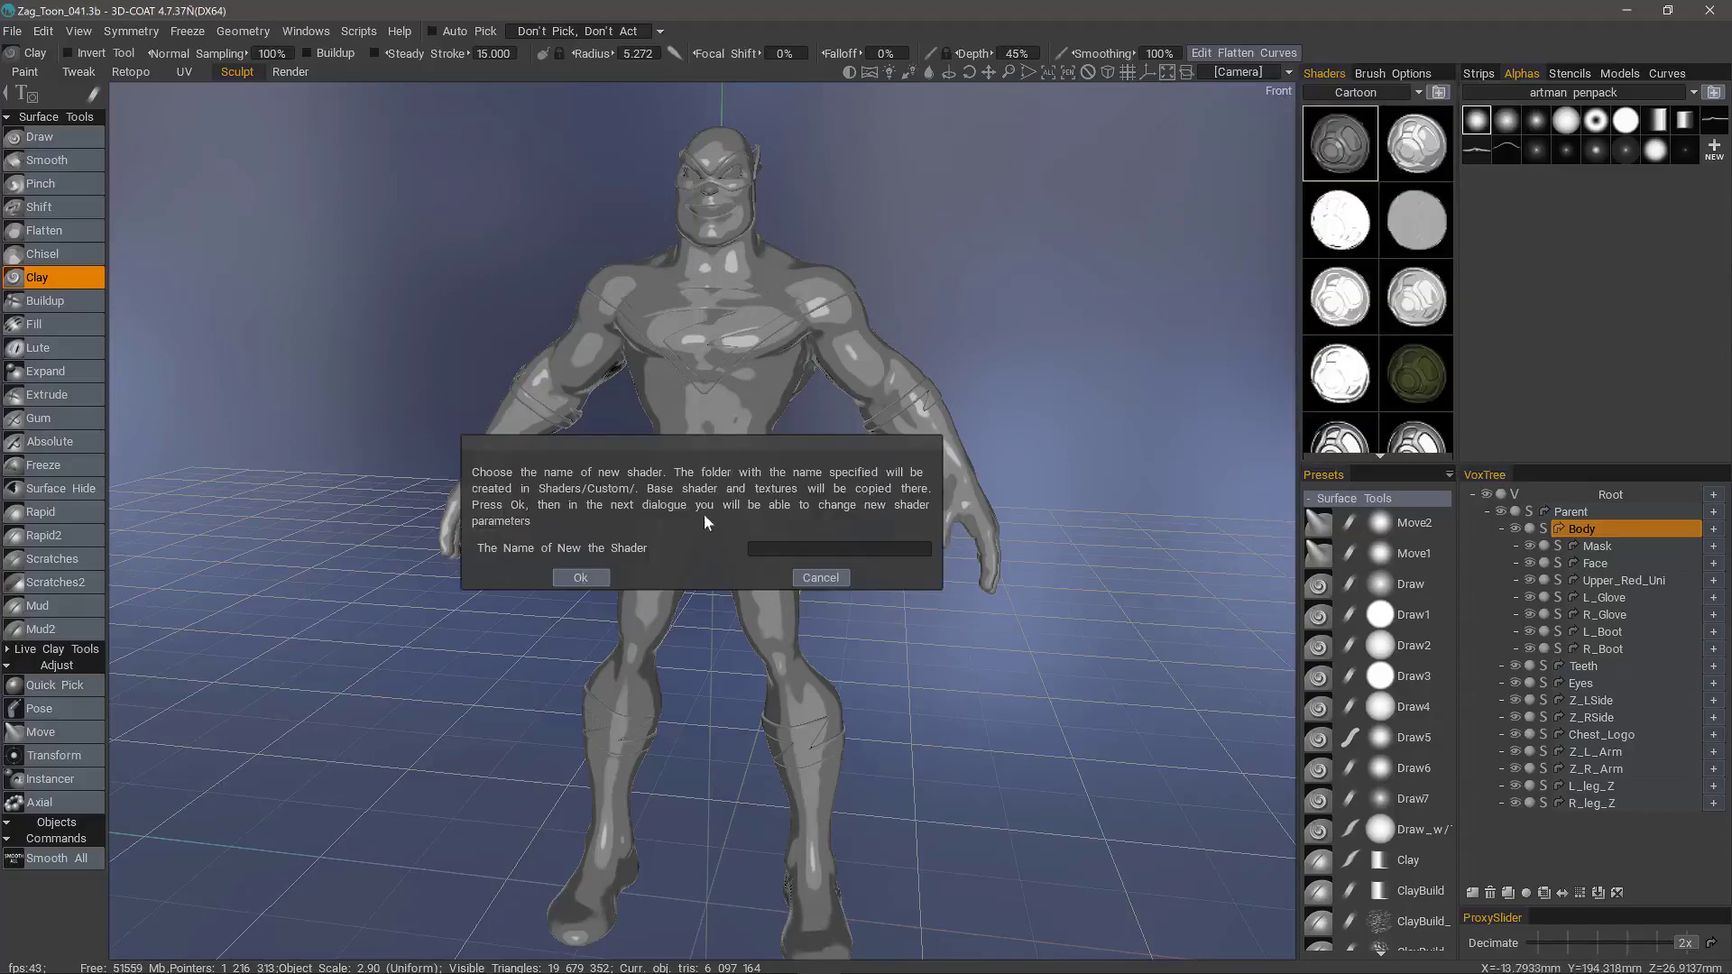
click(794, 550)
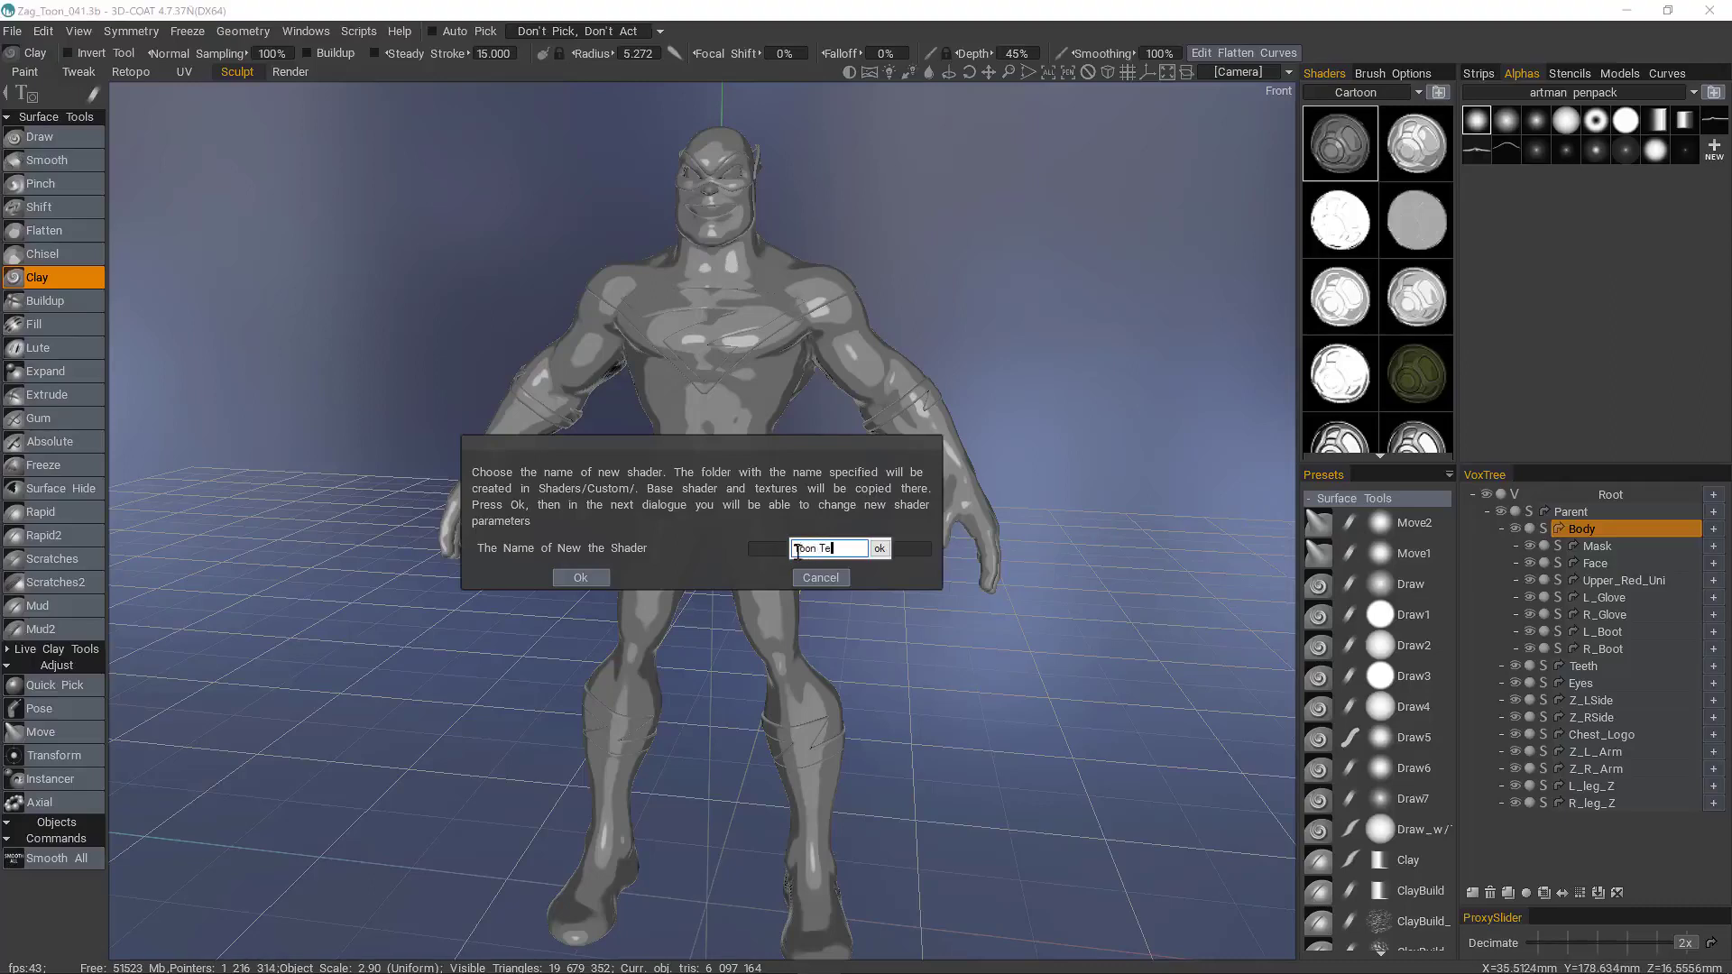
key(Return)
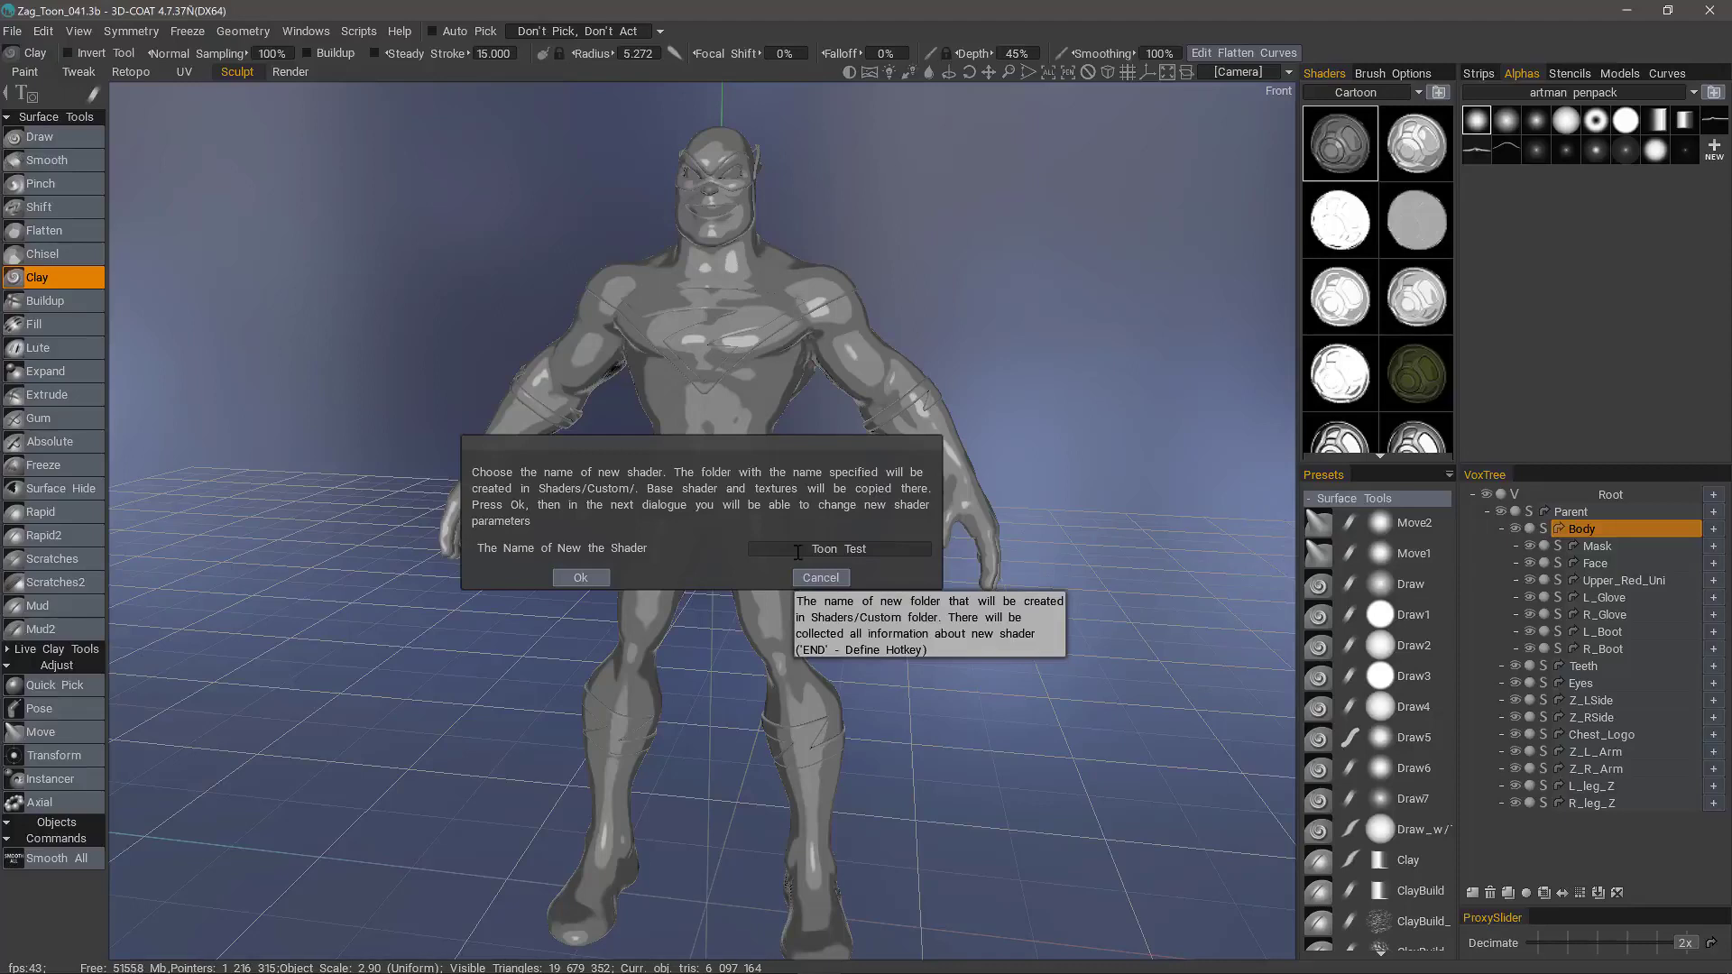
click(571, 579)
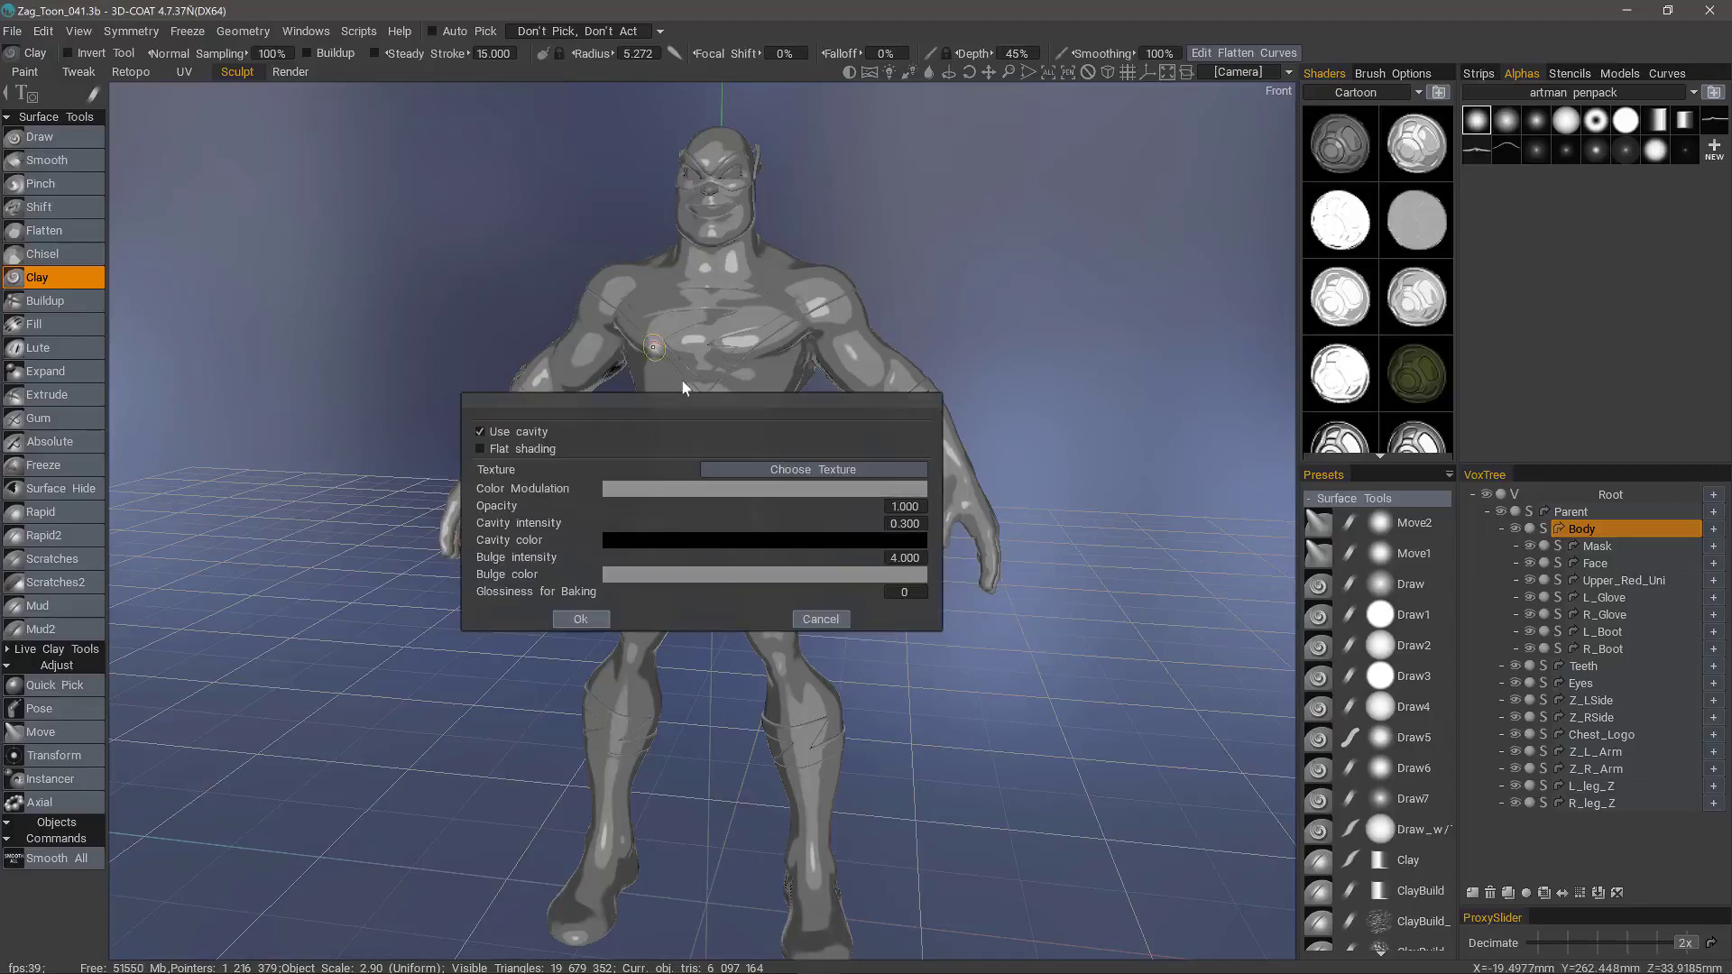
Set the new shader's Color Modulation to bright green with hue 117, saturation 98% and lightness 92%, keeping the model in view
drag(707, 398, 1045, 142)
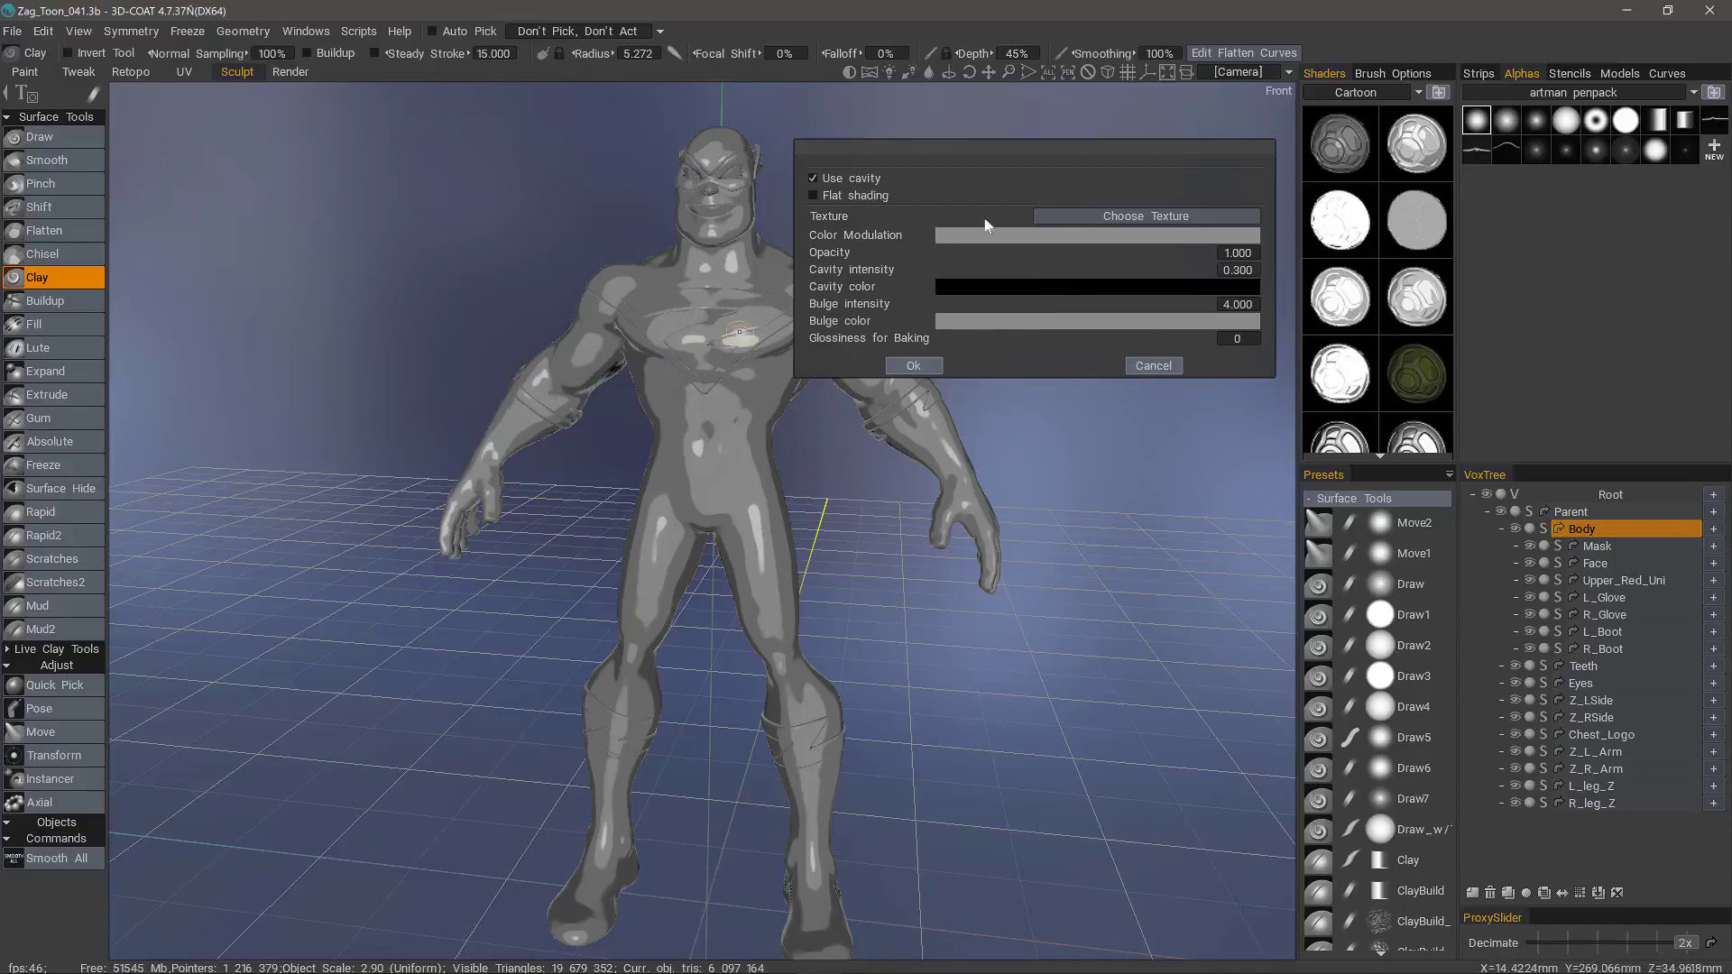
click(1074, 235)
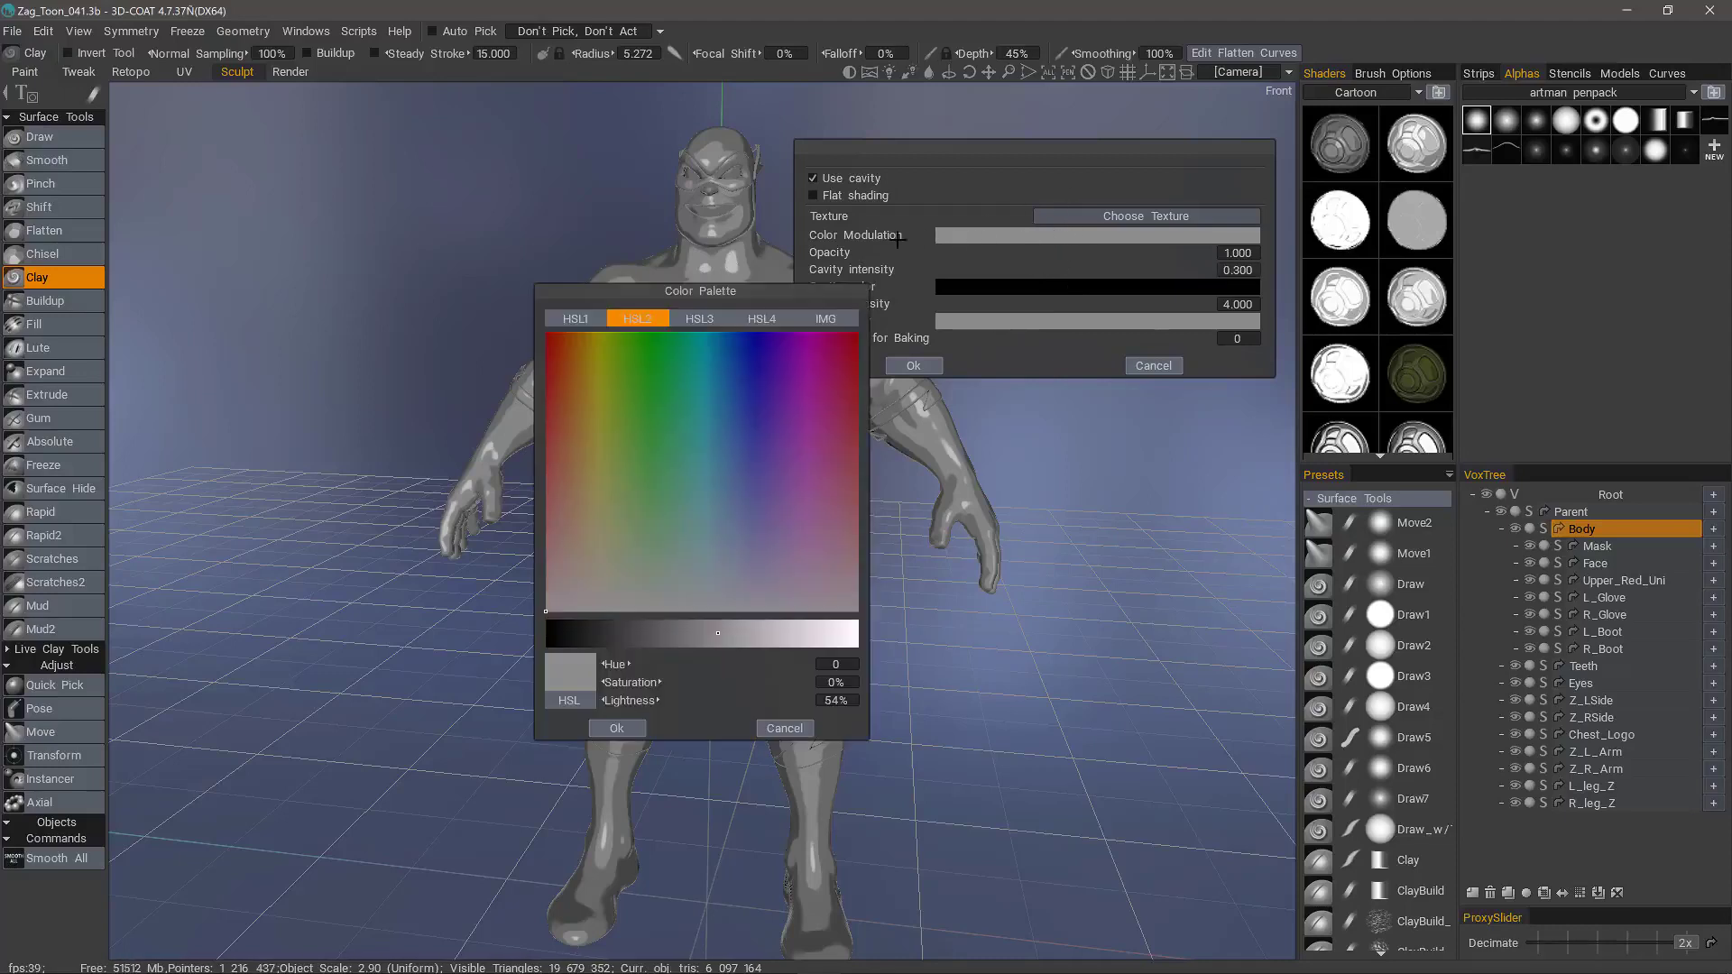
click(649, 335)
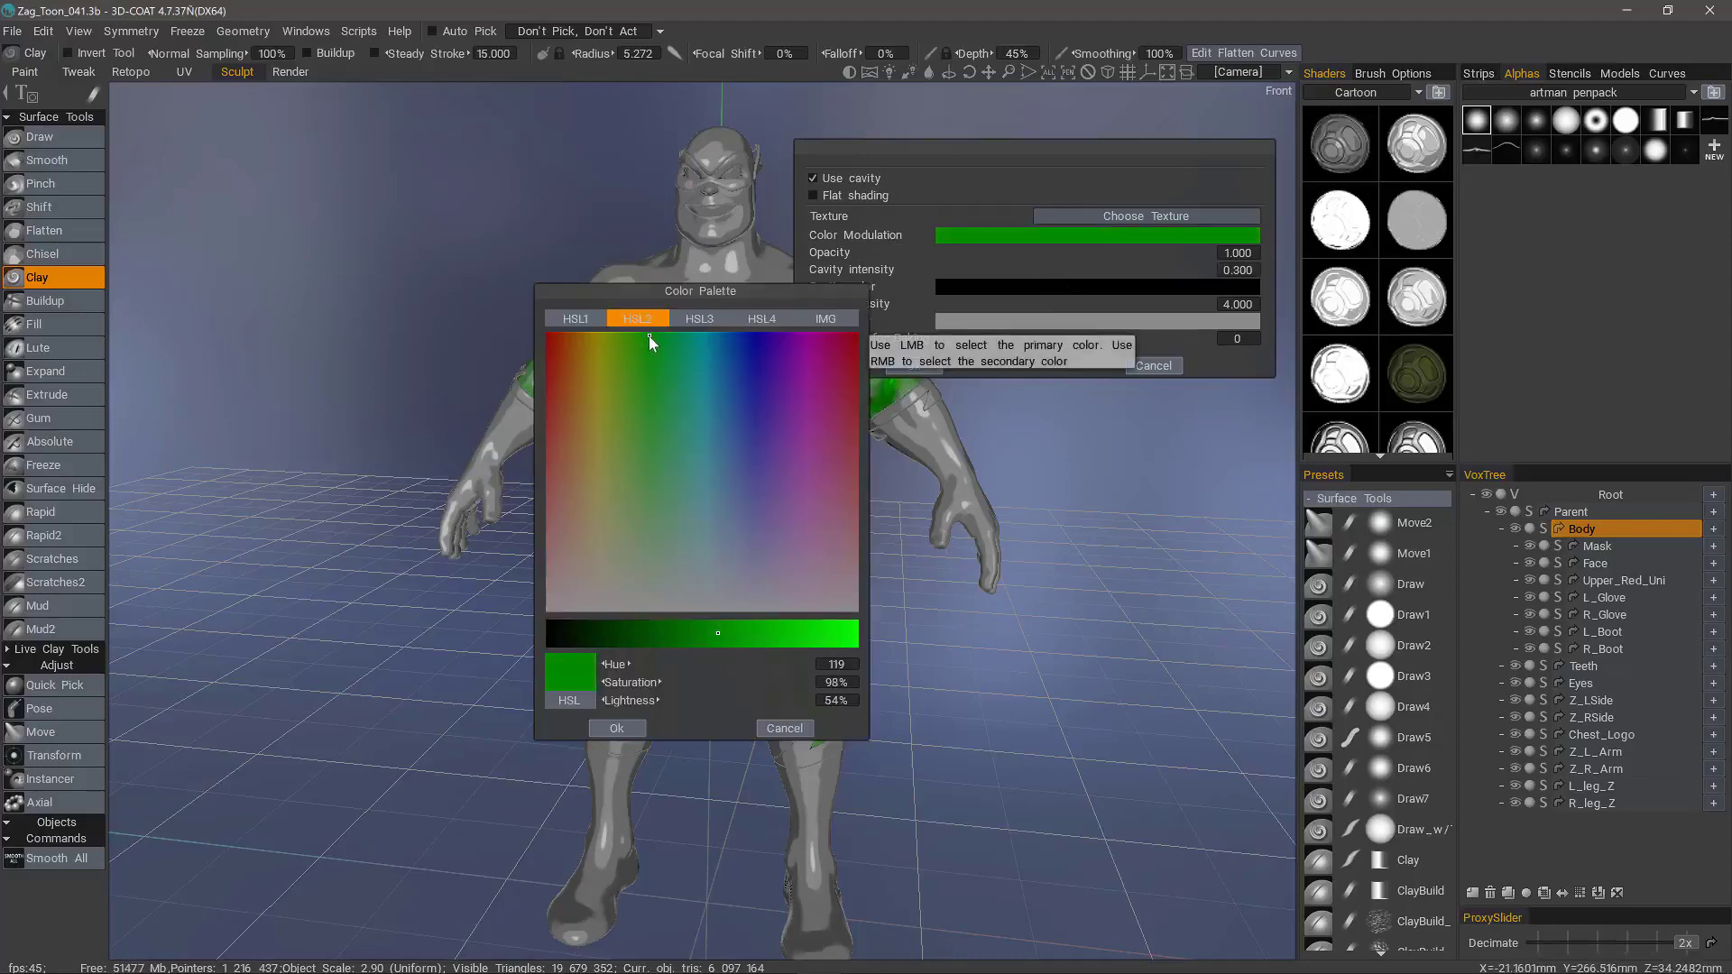
click(809, 633)
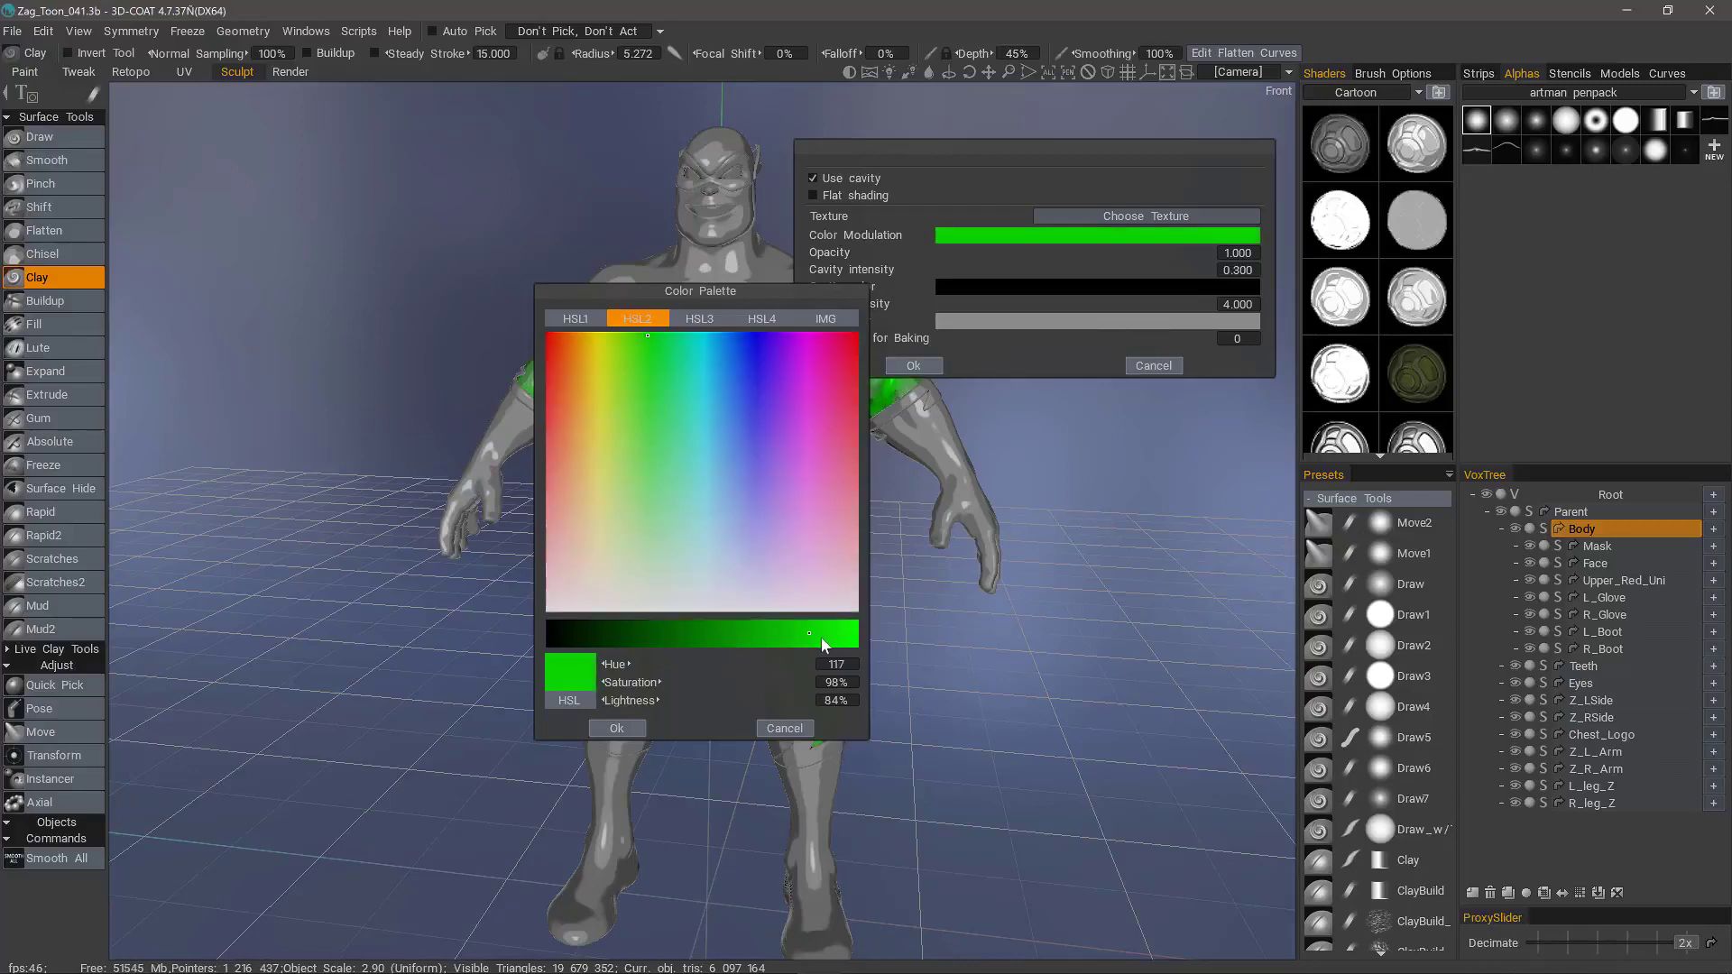
click(833, 637)
drag(723, 285, 402, 196)
drag(345, 692, 510, 619)
drag(631, 577, 603, 416)
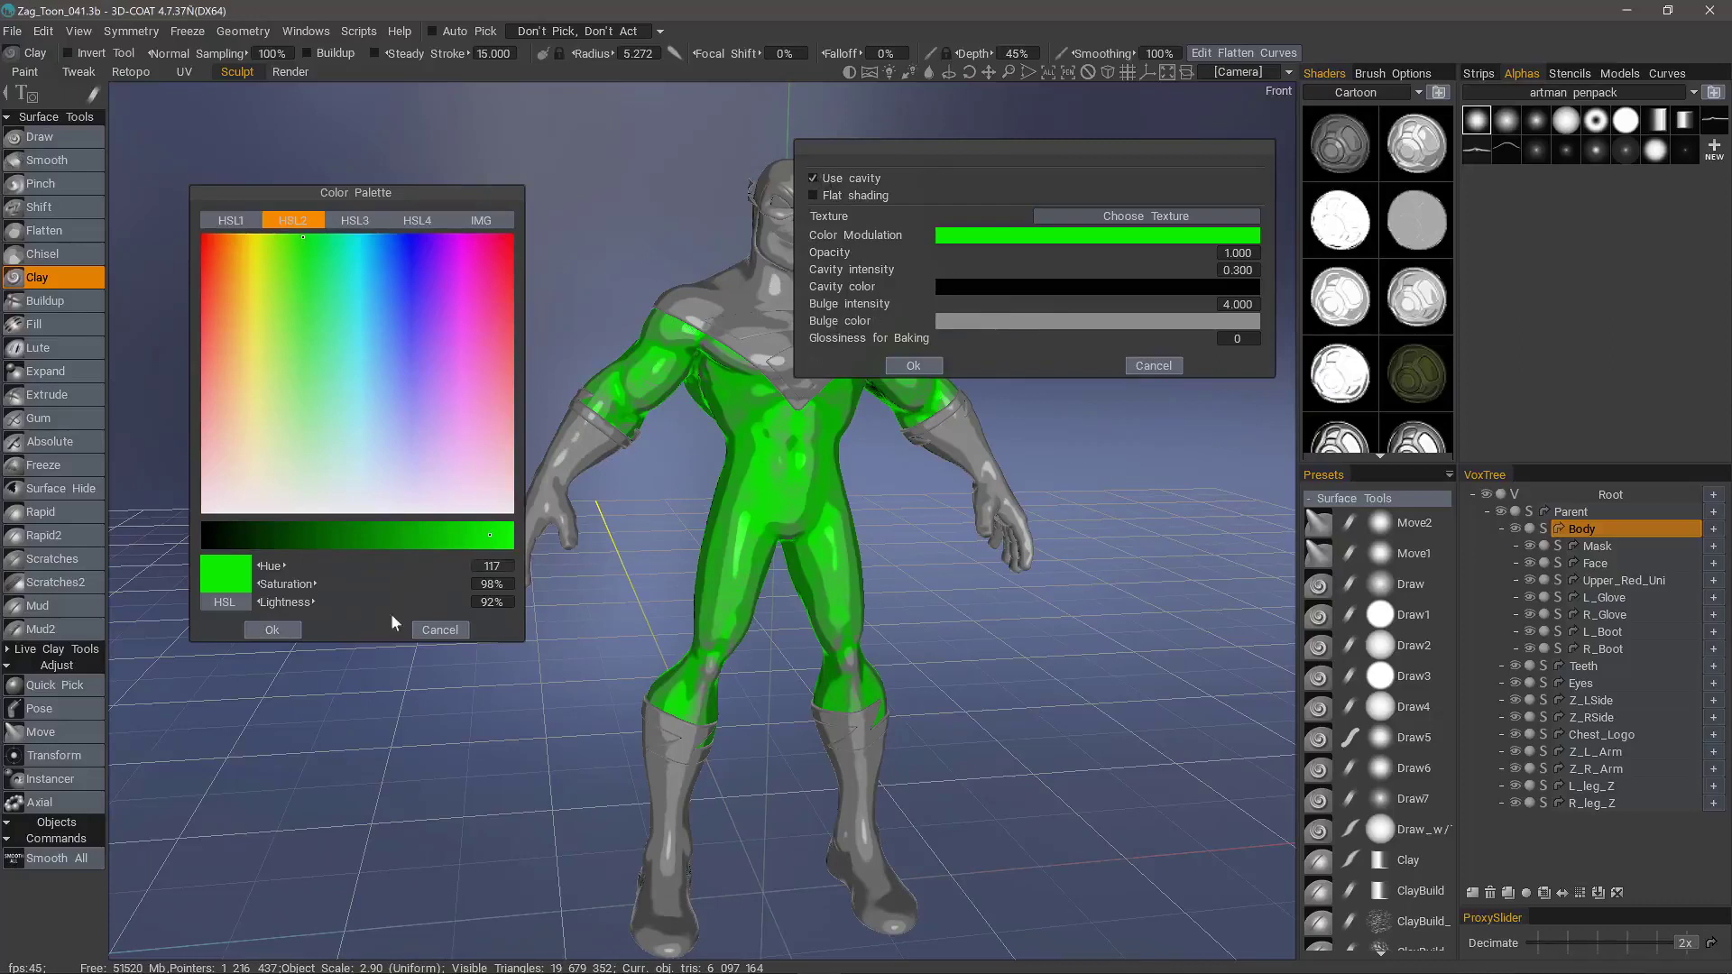
click(270, 630)
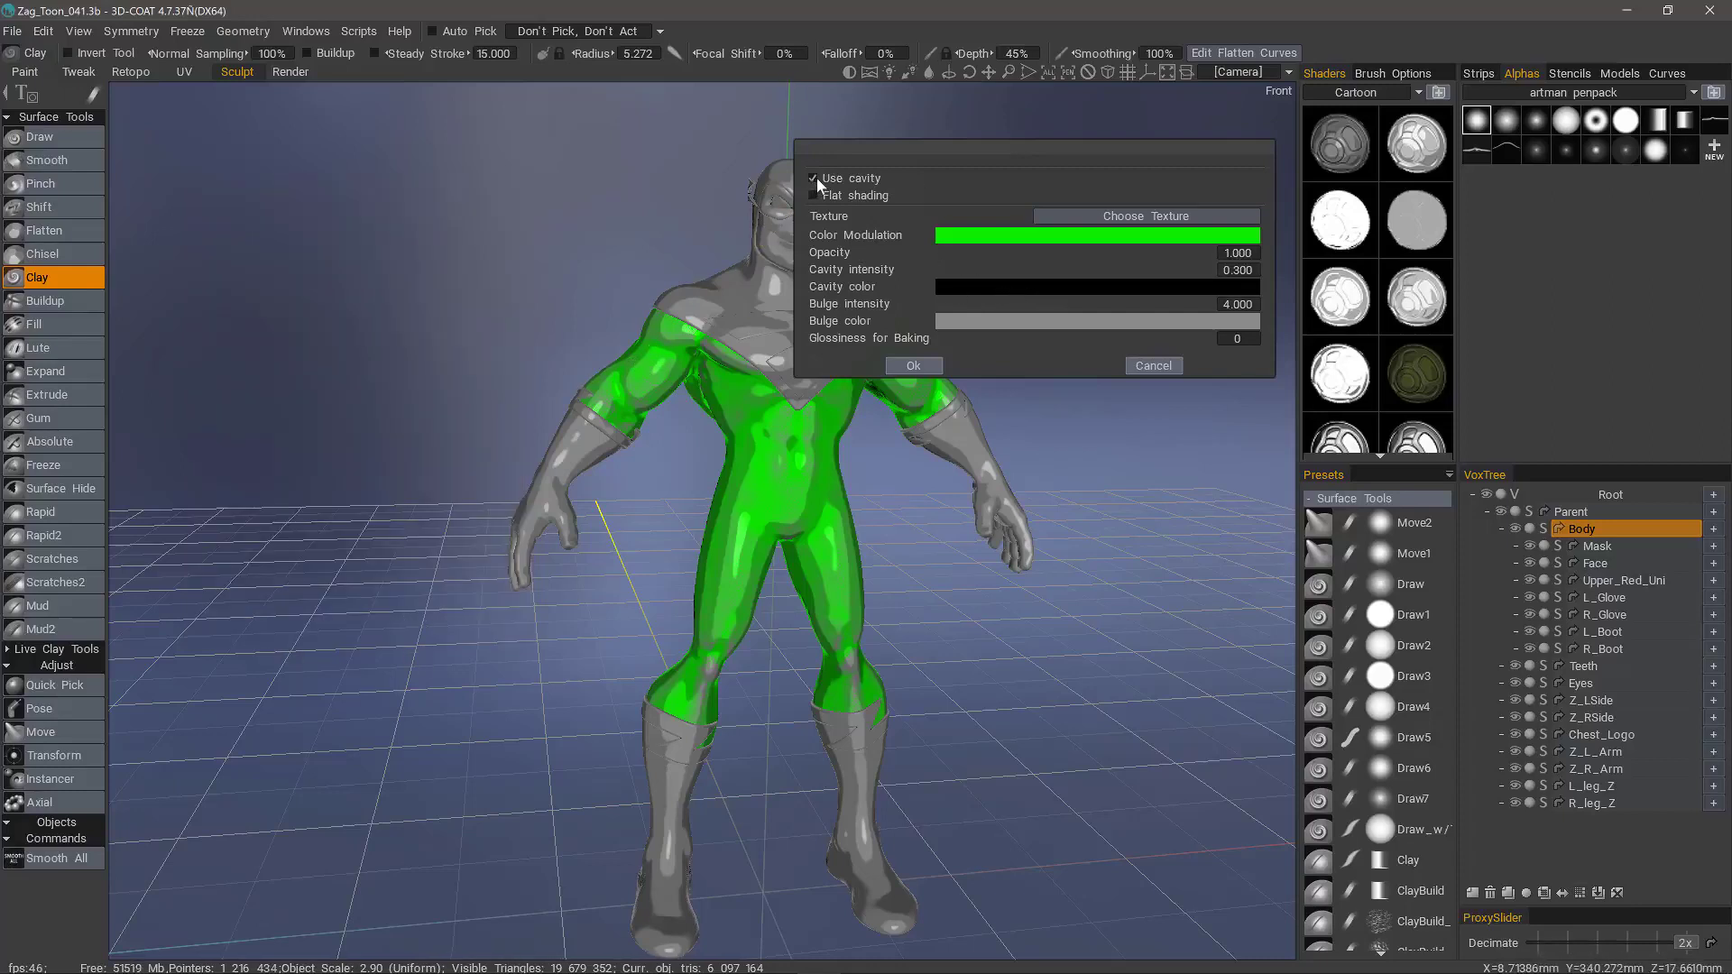
Set the new shader's cavity color to very dark green with hue 121, saturation 94% and lightness 14%
click(1057, 286)
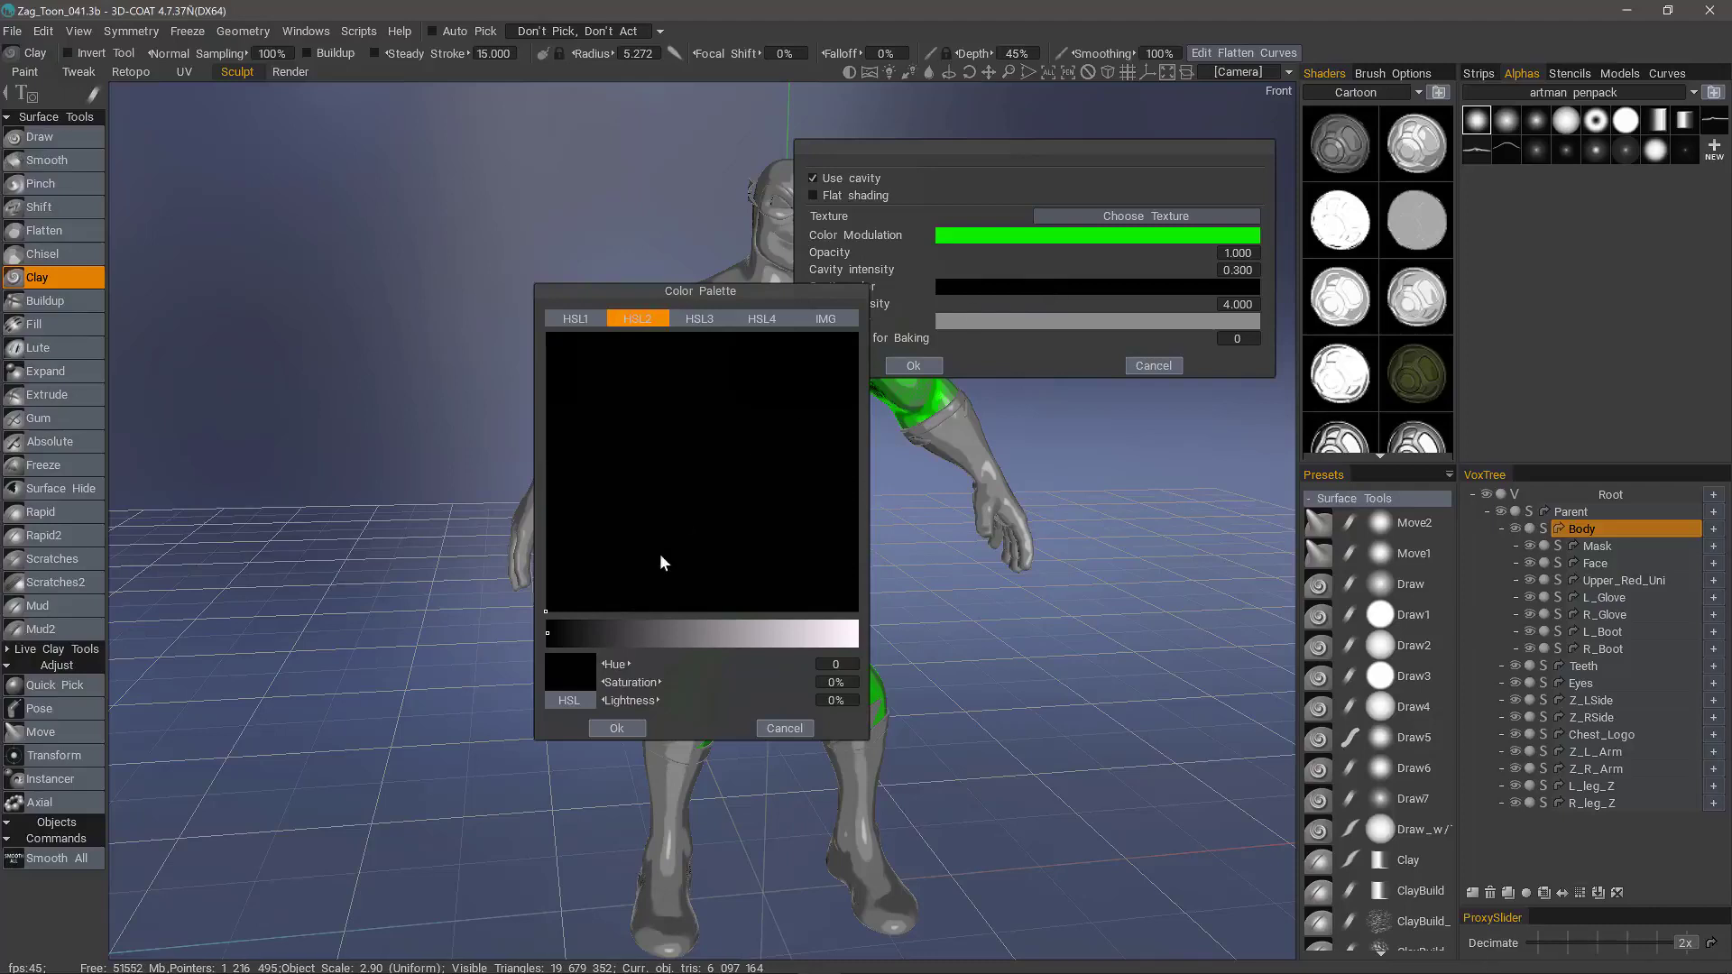
click(611, 636)
click(651, 346)
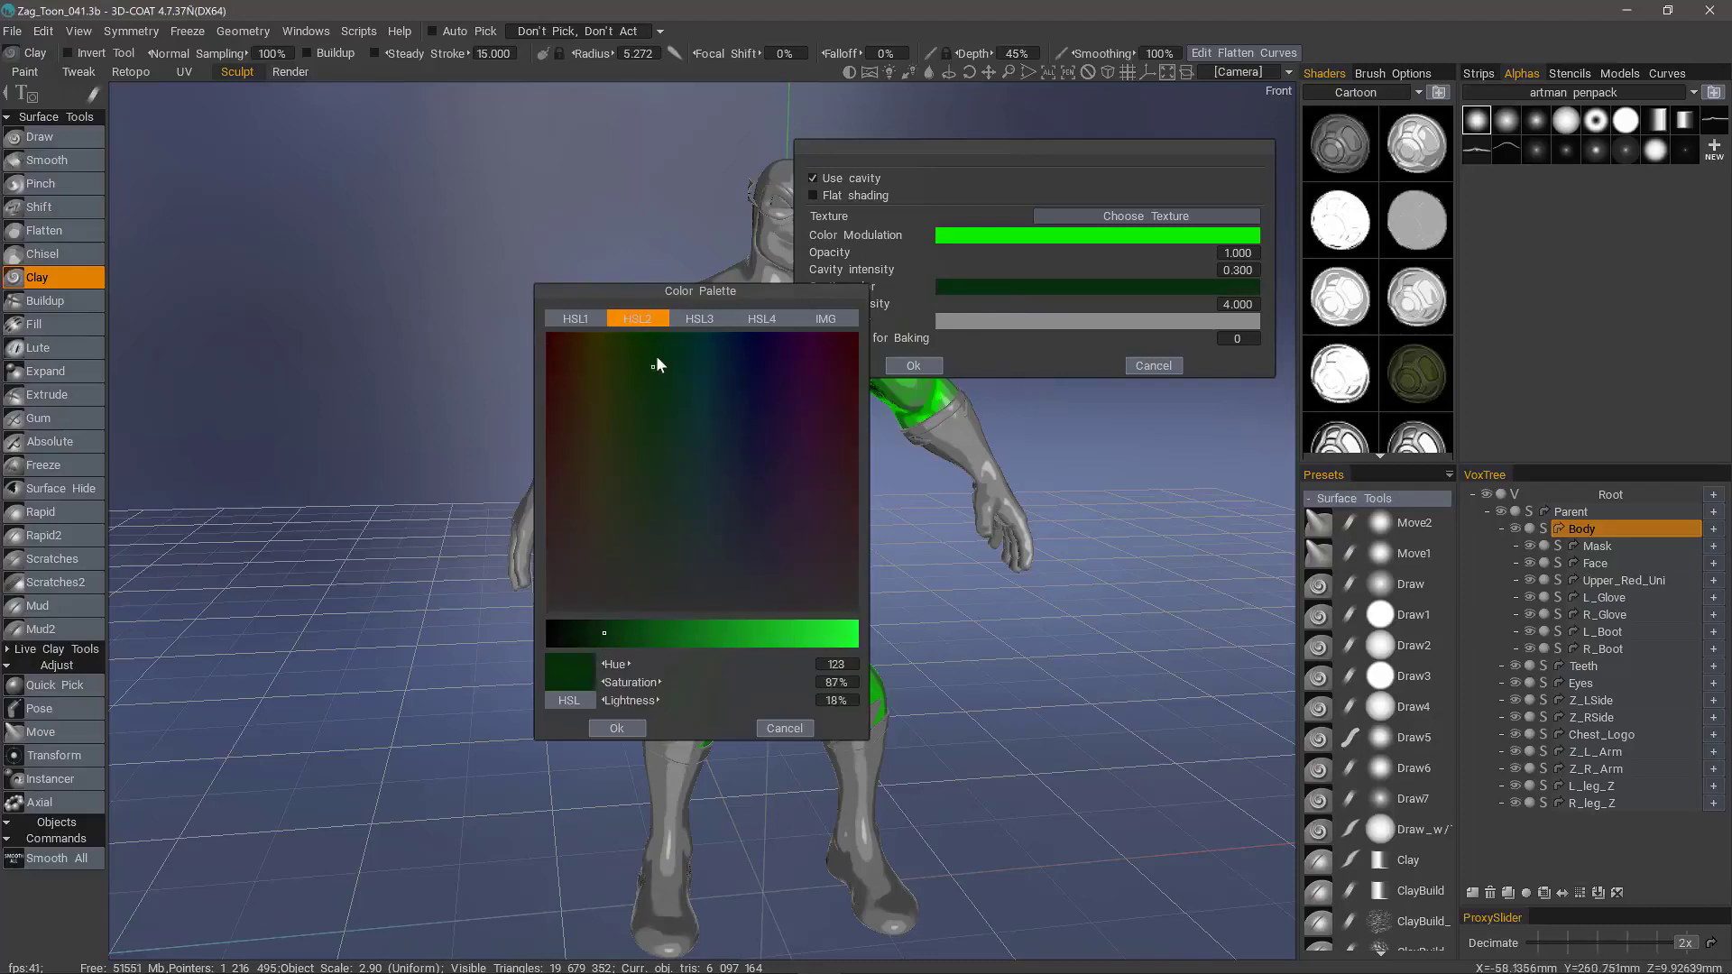
click(592, 634)
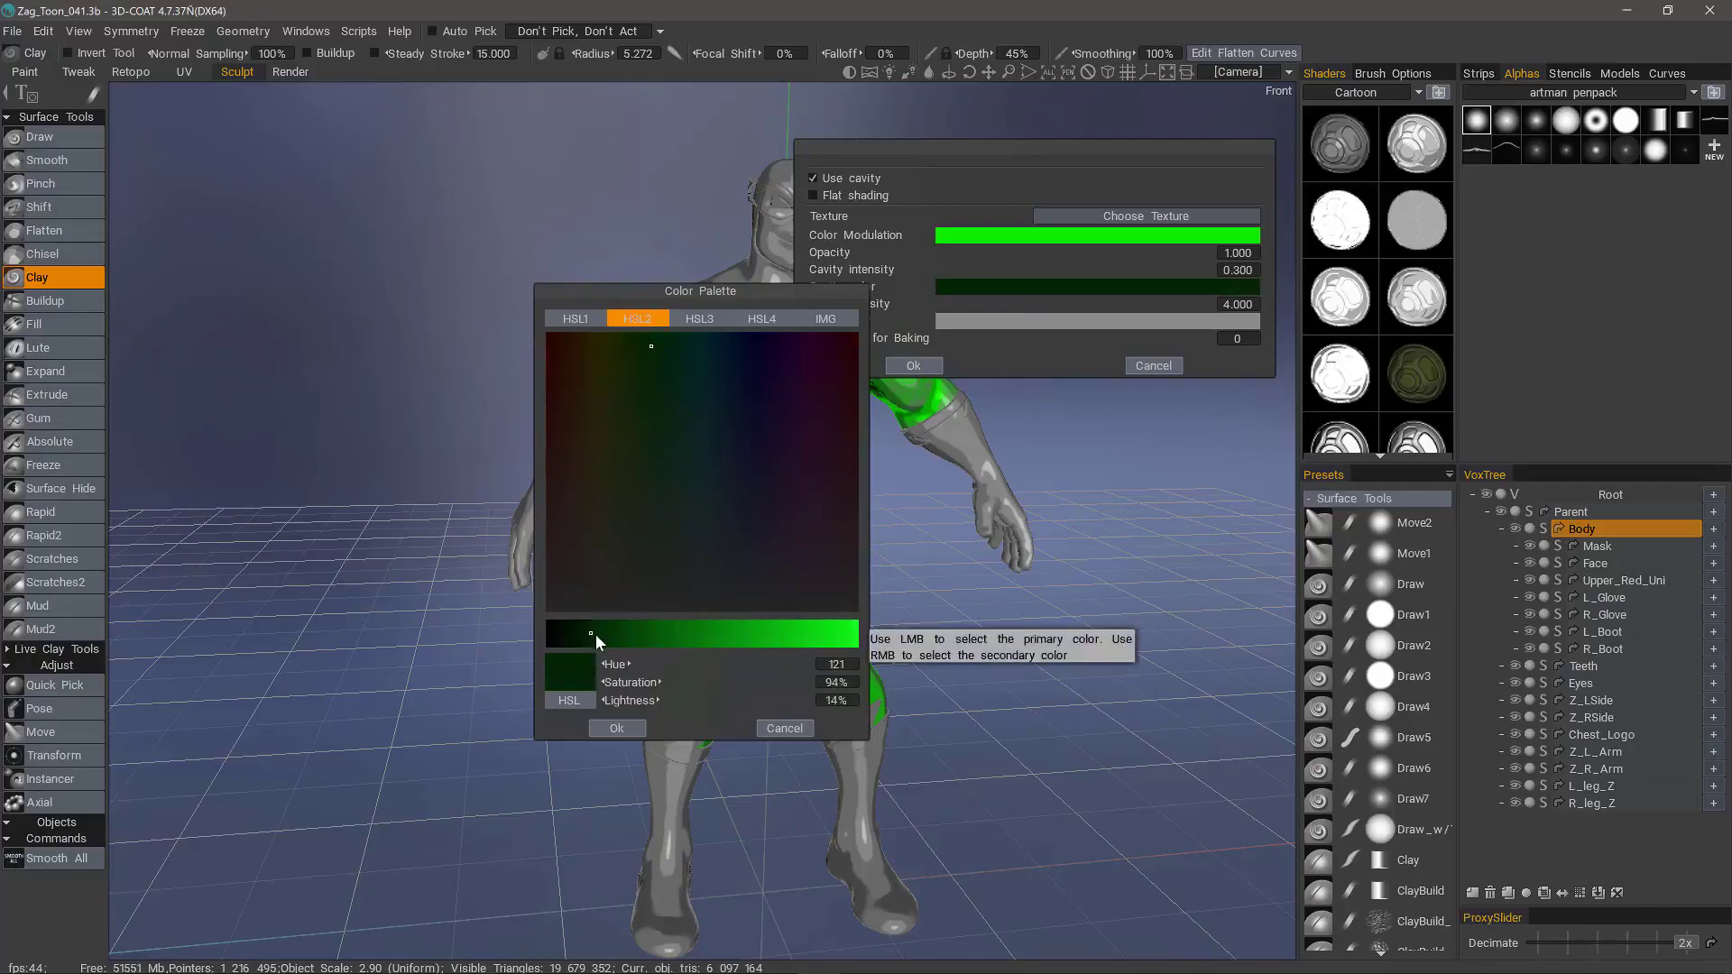
click(617, 731)
drag(468, 586, 436, 296)
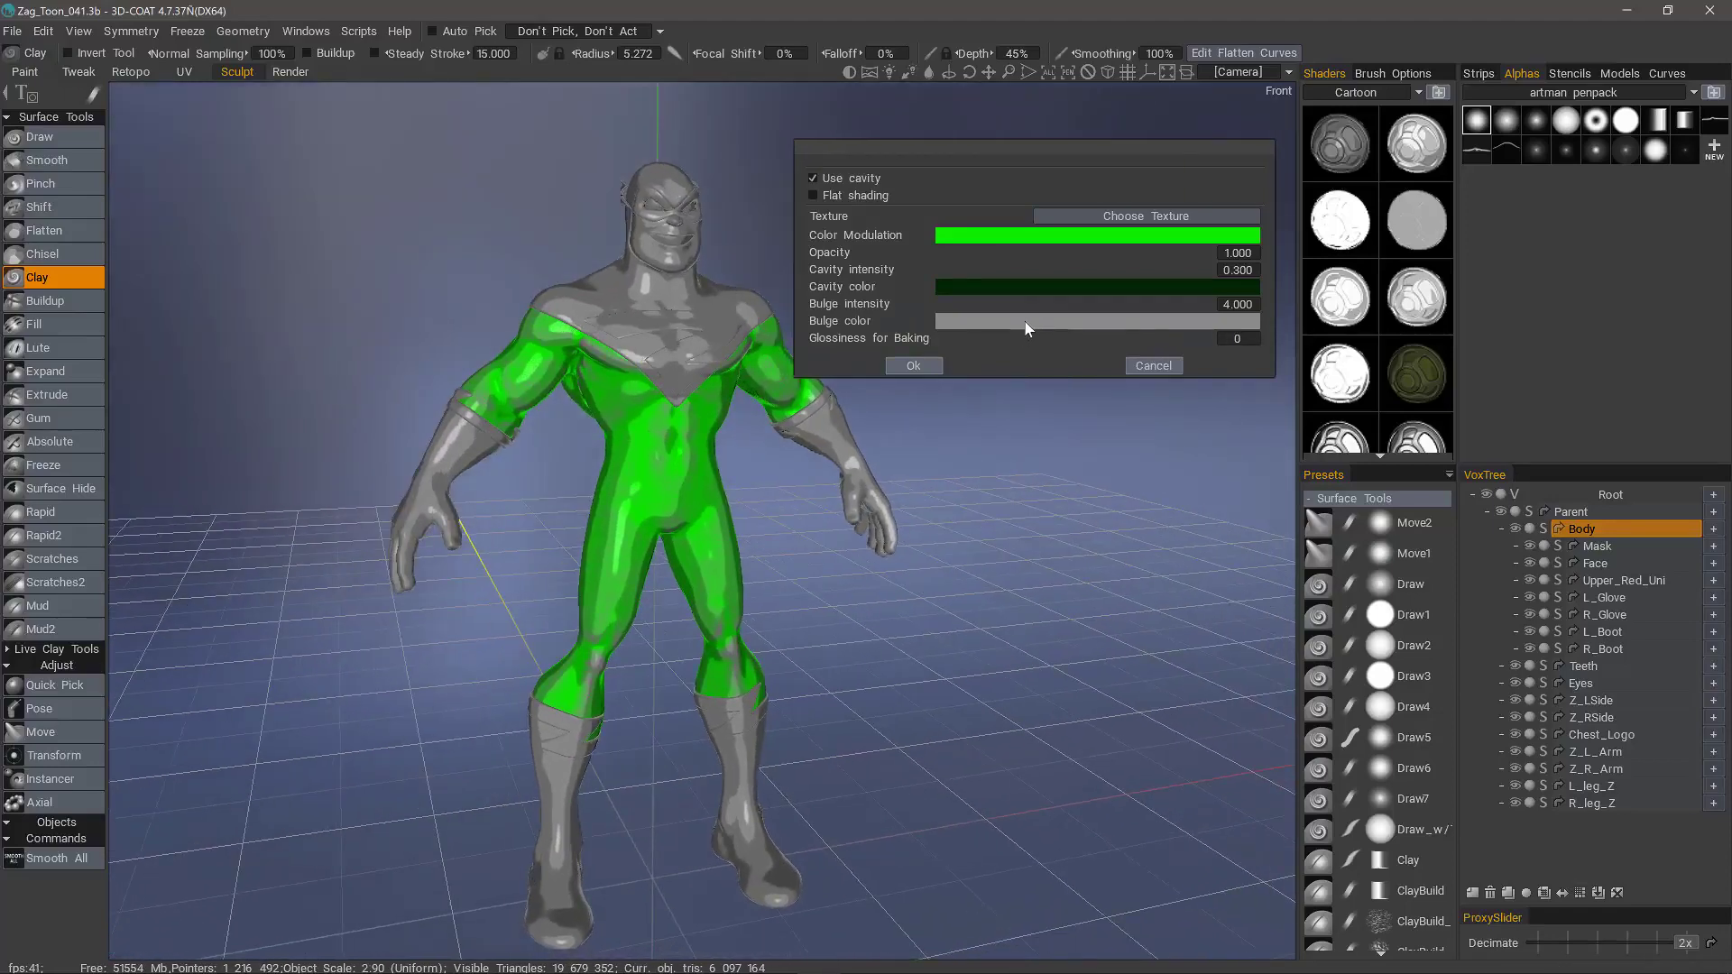
Darken the new shader's Color Modulation green to 51% lightness
click(1004, 234)
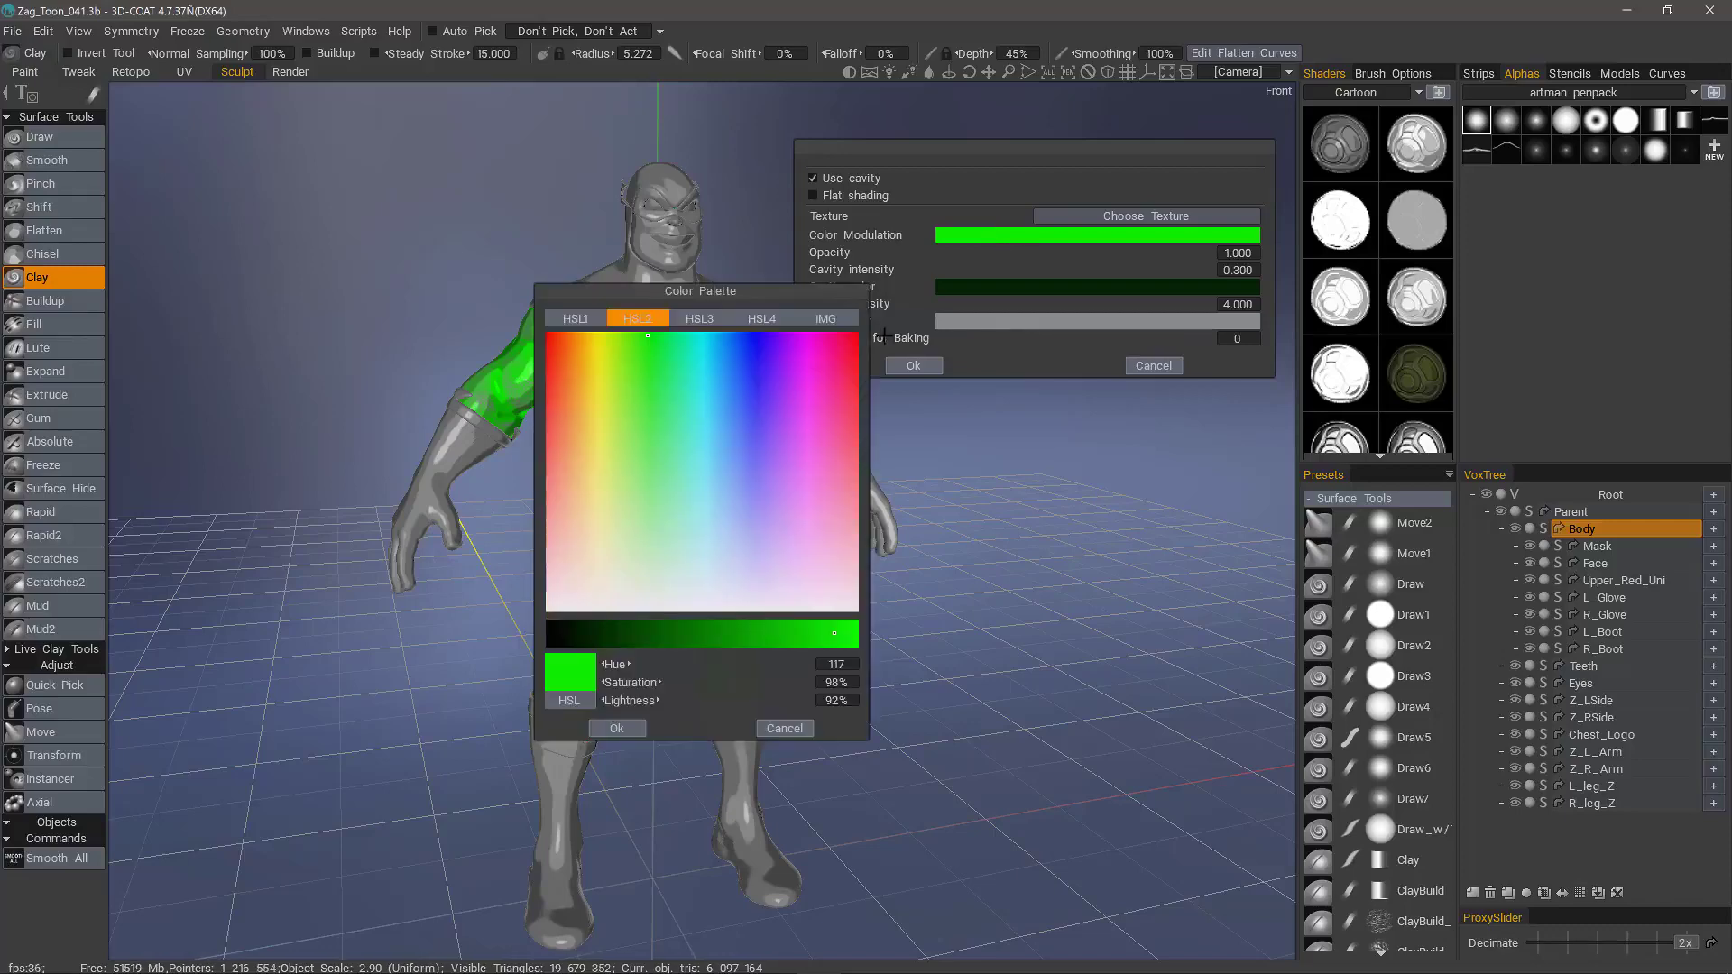
click(704, 634)
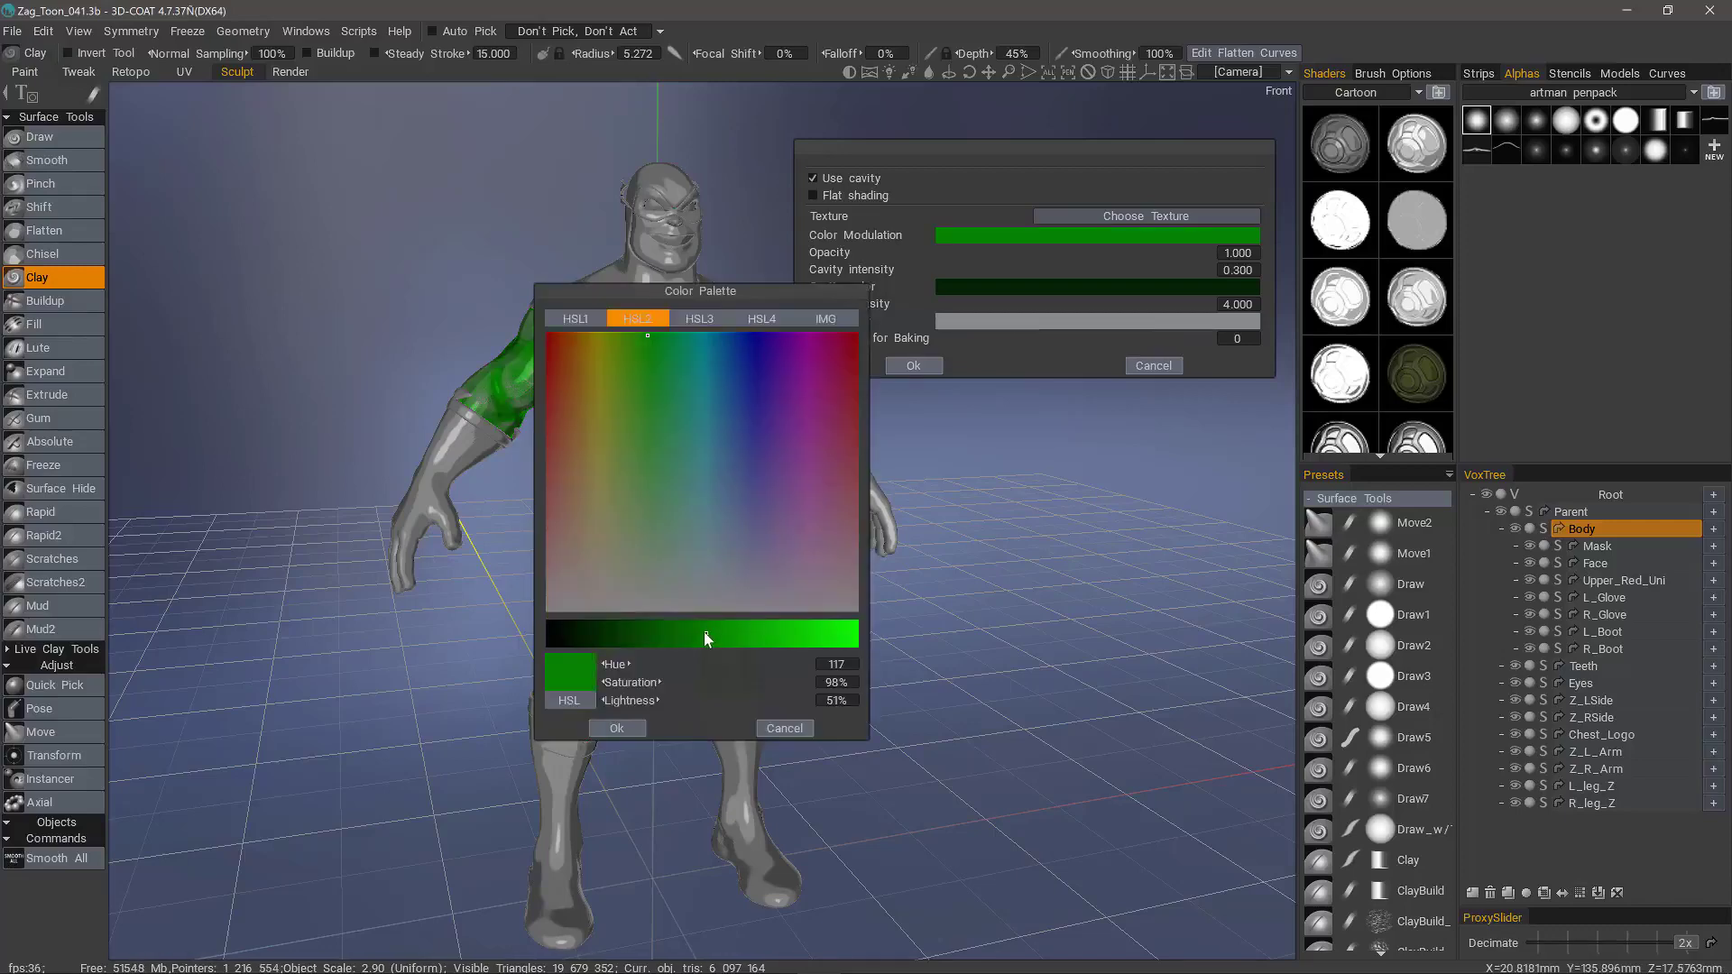
click(620, 729)
Set the new shader's bulge color to green with hue 124, saturation 99% and lightness 71%, keeping the model unobstructed
click(1047, 322)
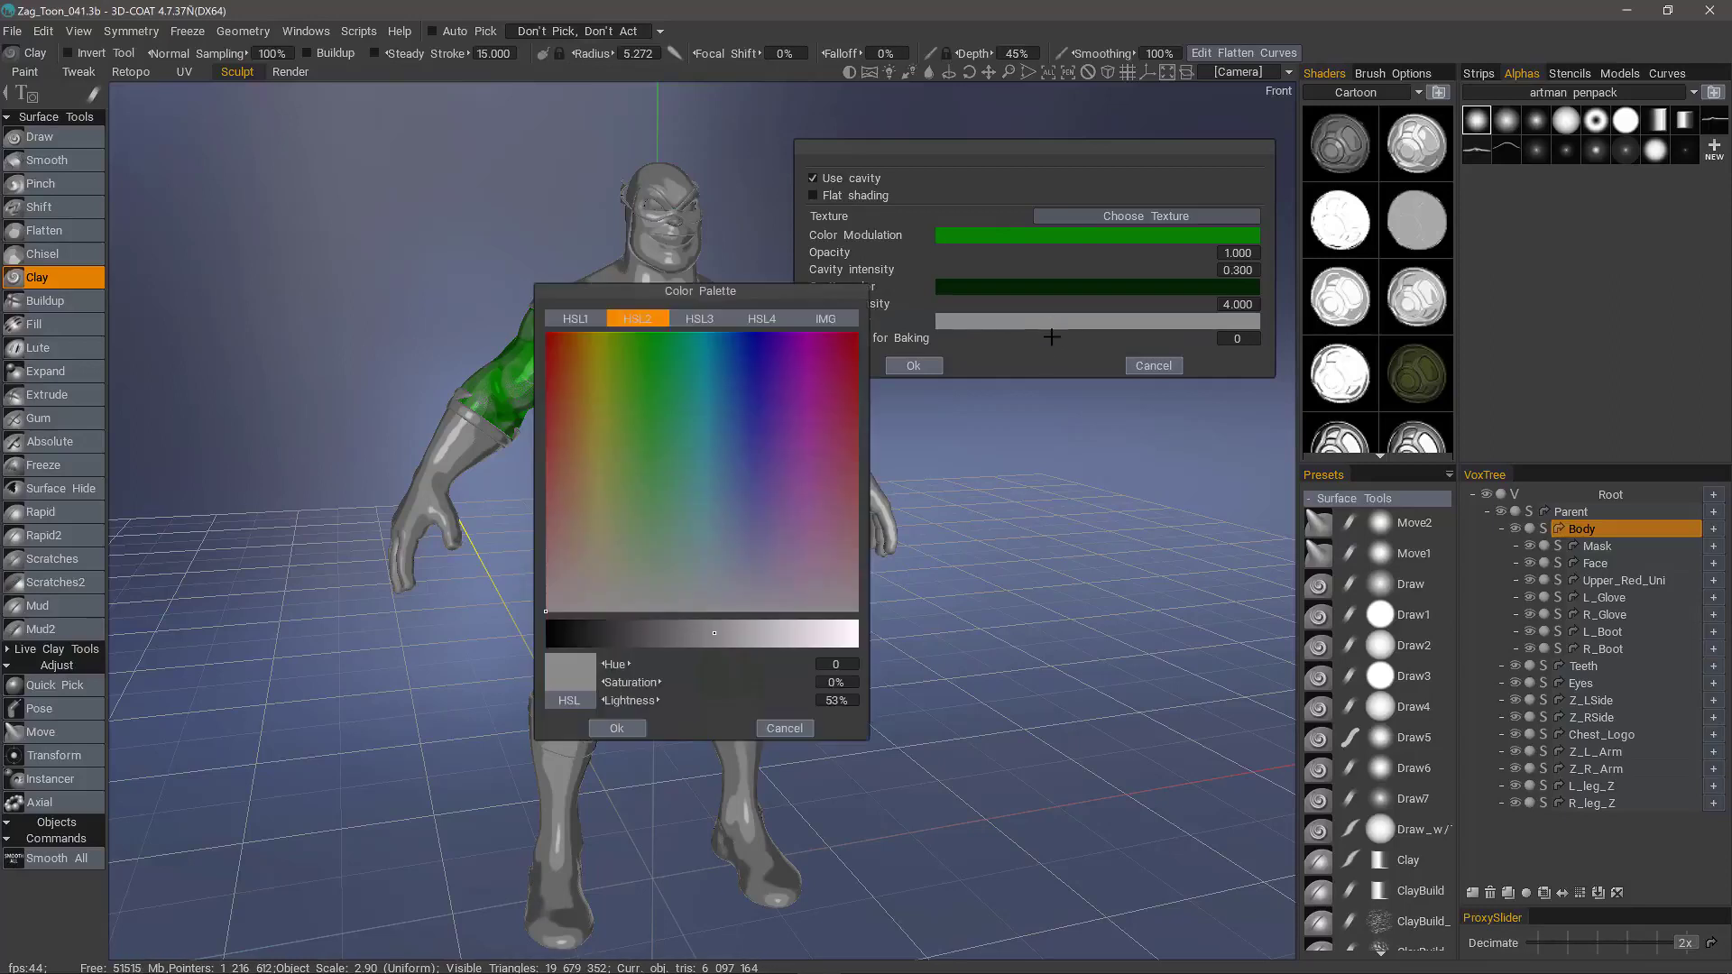
click(654, 332)
mouse_move(810, 643)
mouse_down()
mouse_move(855, 639)
mouse_move(791, 632)
mouse_up()
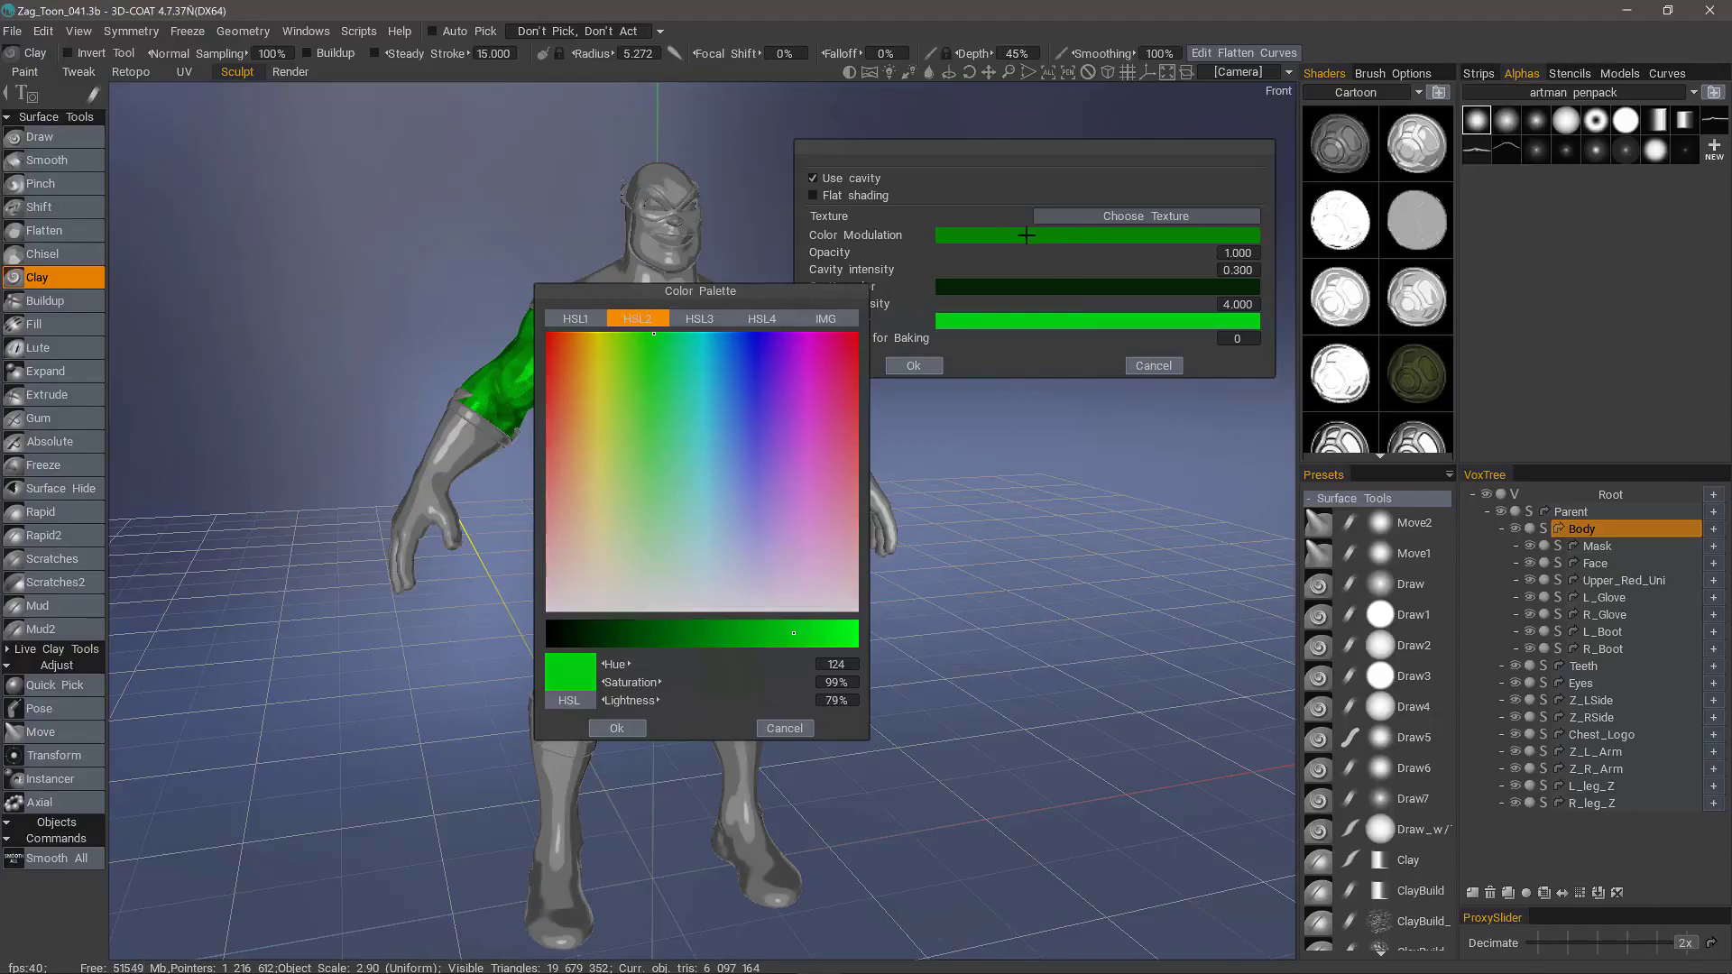
mouse_move(582, 289)
mouse_down()
mouse_move(712, 374)
mouse_move(842, 410)
mouse_up()
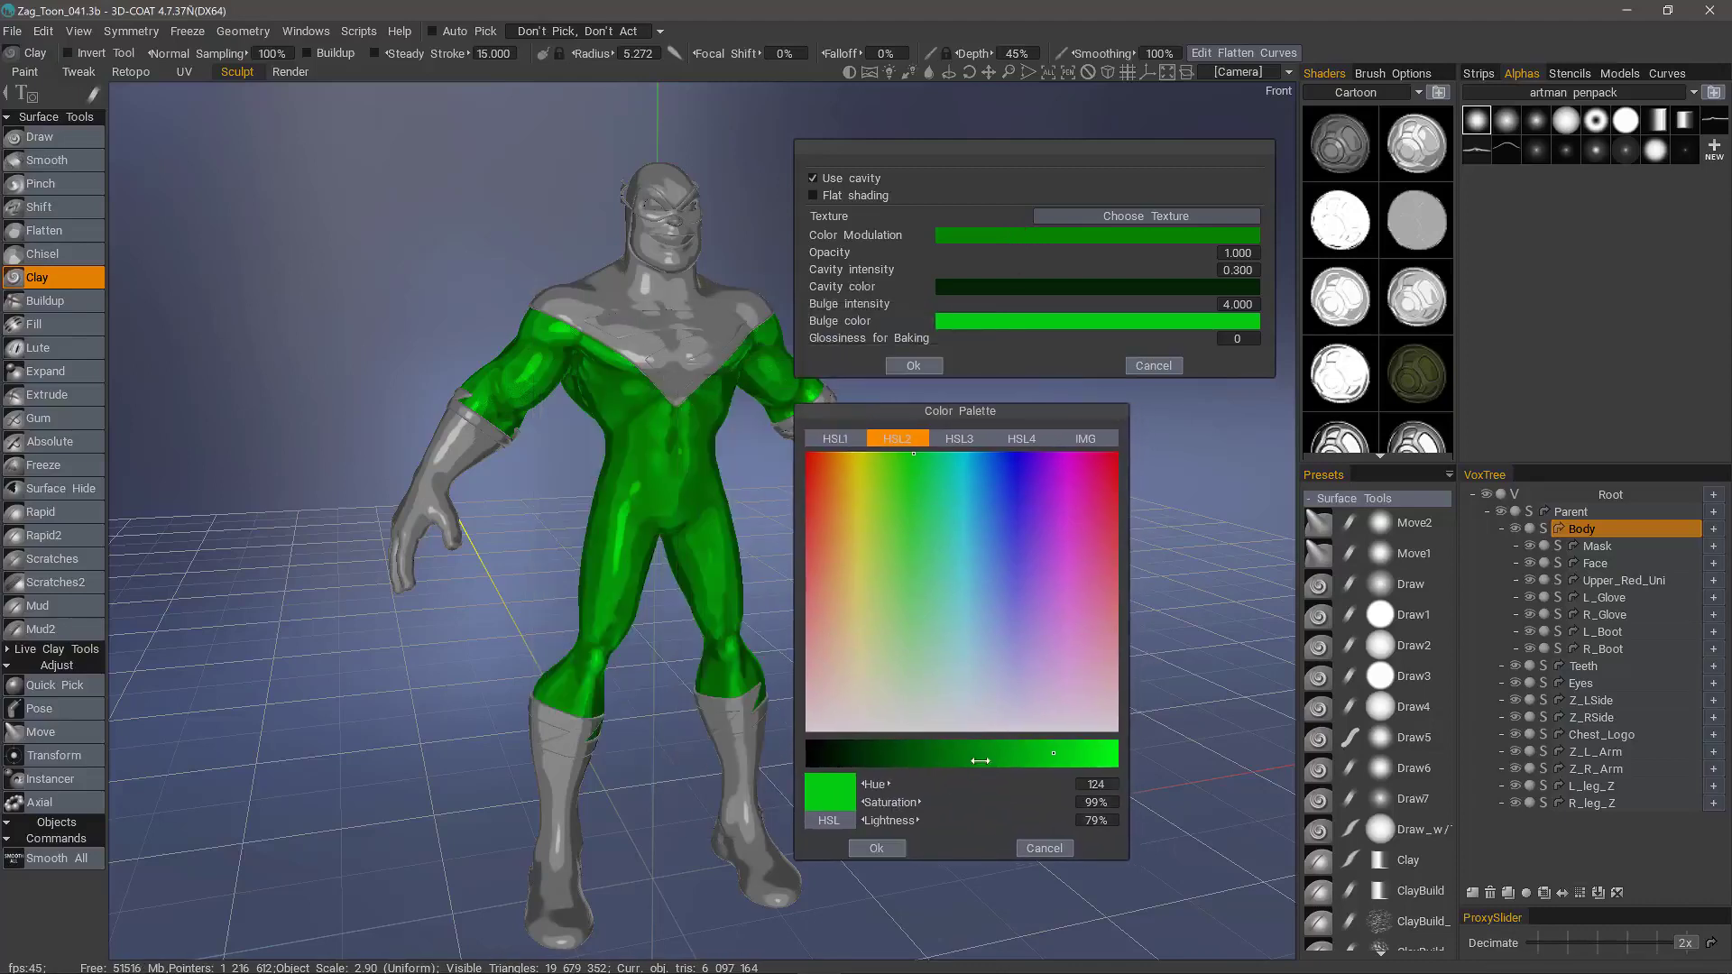
click(1029, 753)
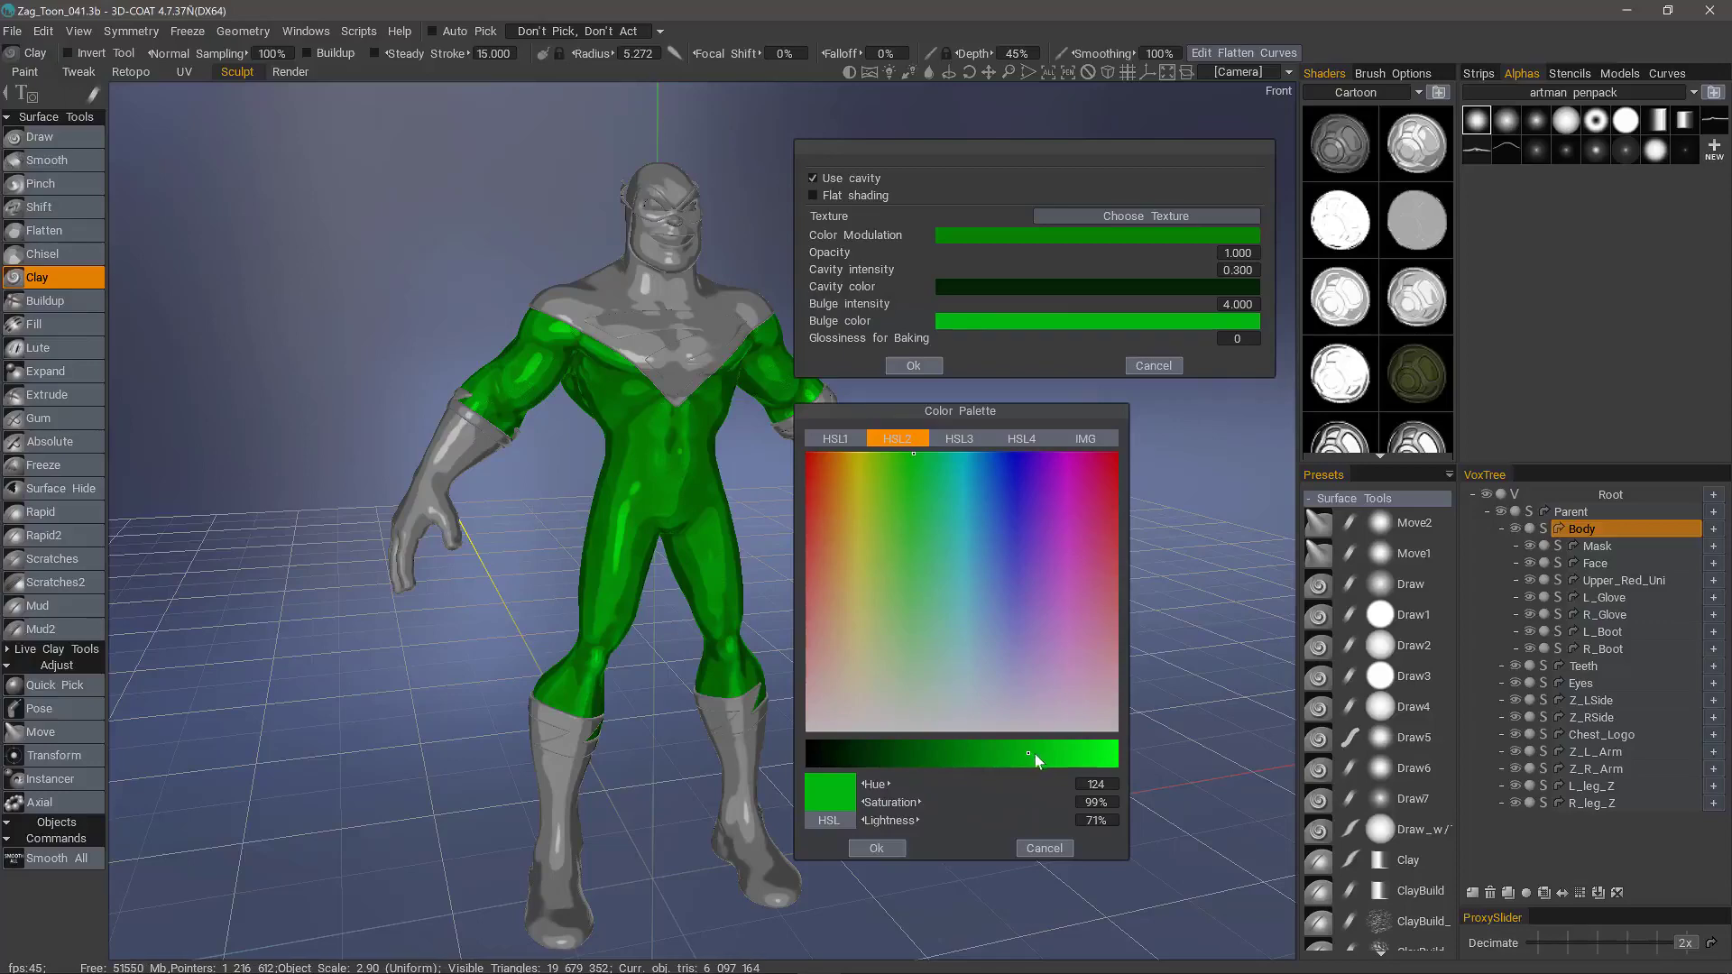
click(892, 847)
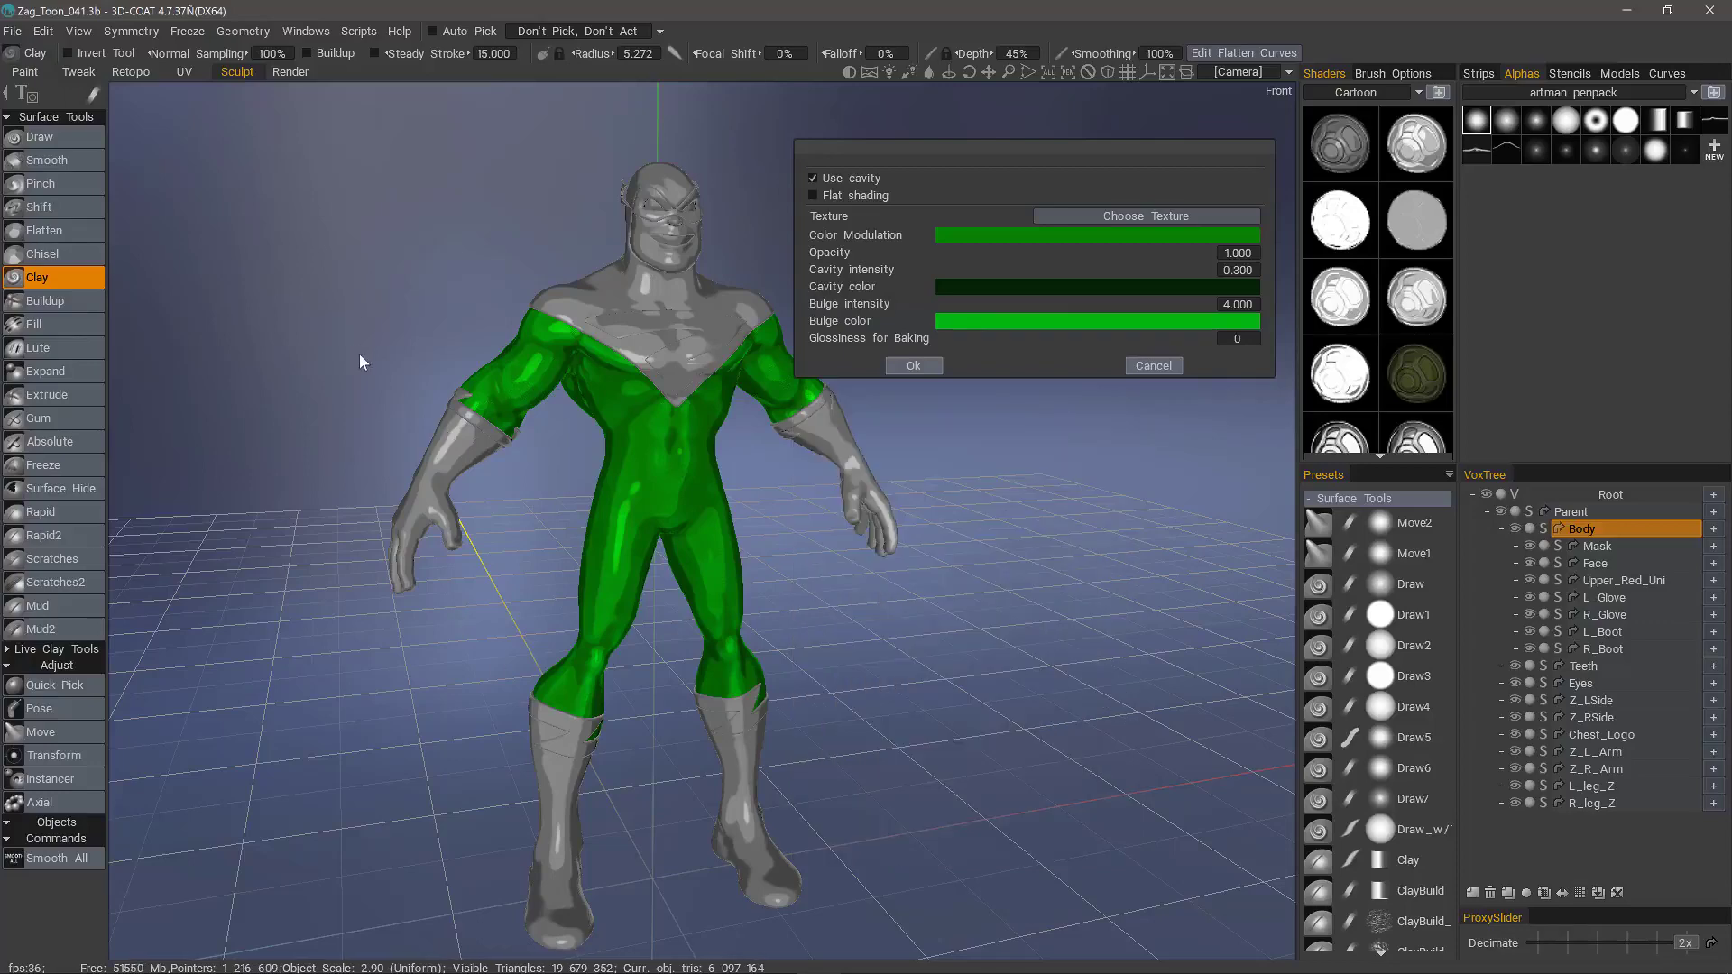
Set the new shader's bulge intensity to 1.850 and its cavity intensity to 2.900
drag(361, 361, 511, 248)
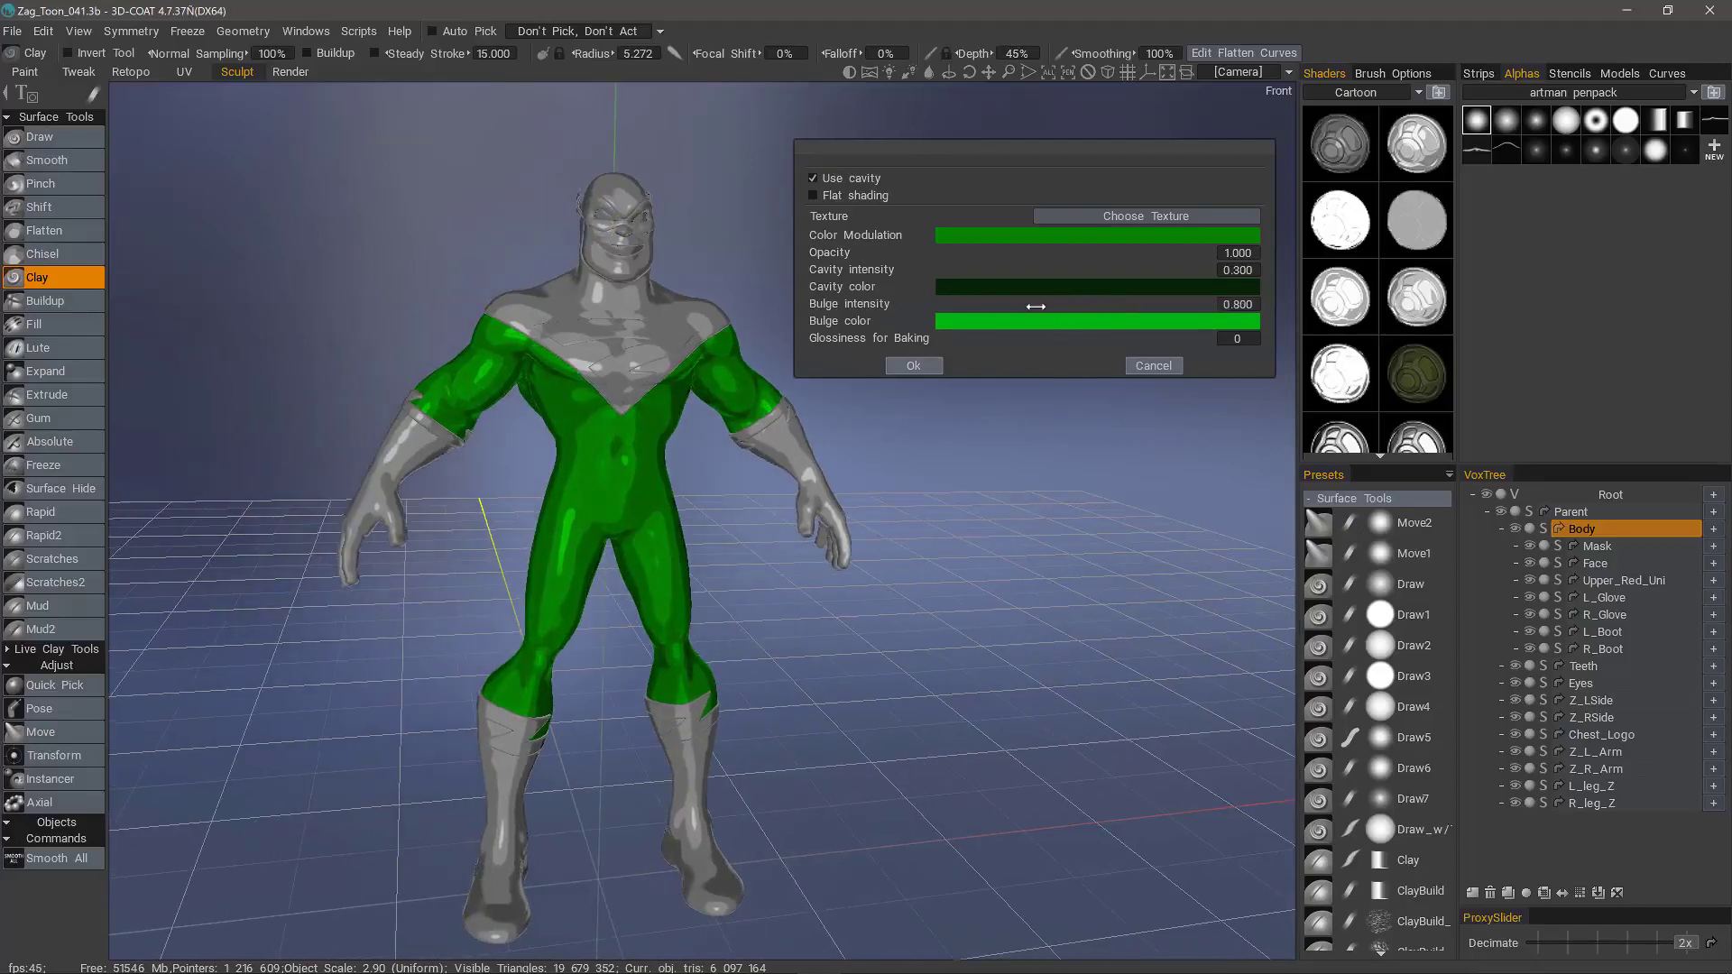
drag(987, 309, 1052, 323)
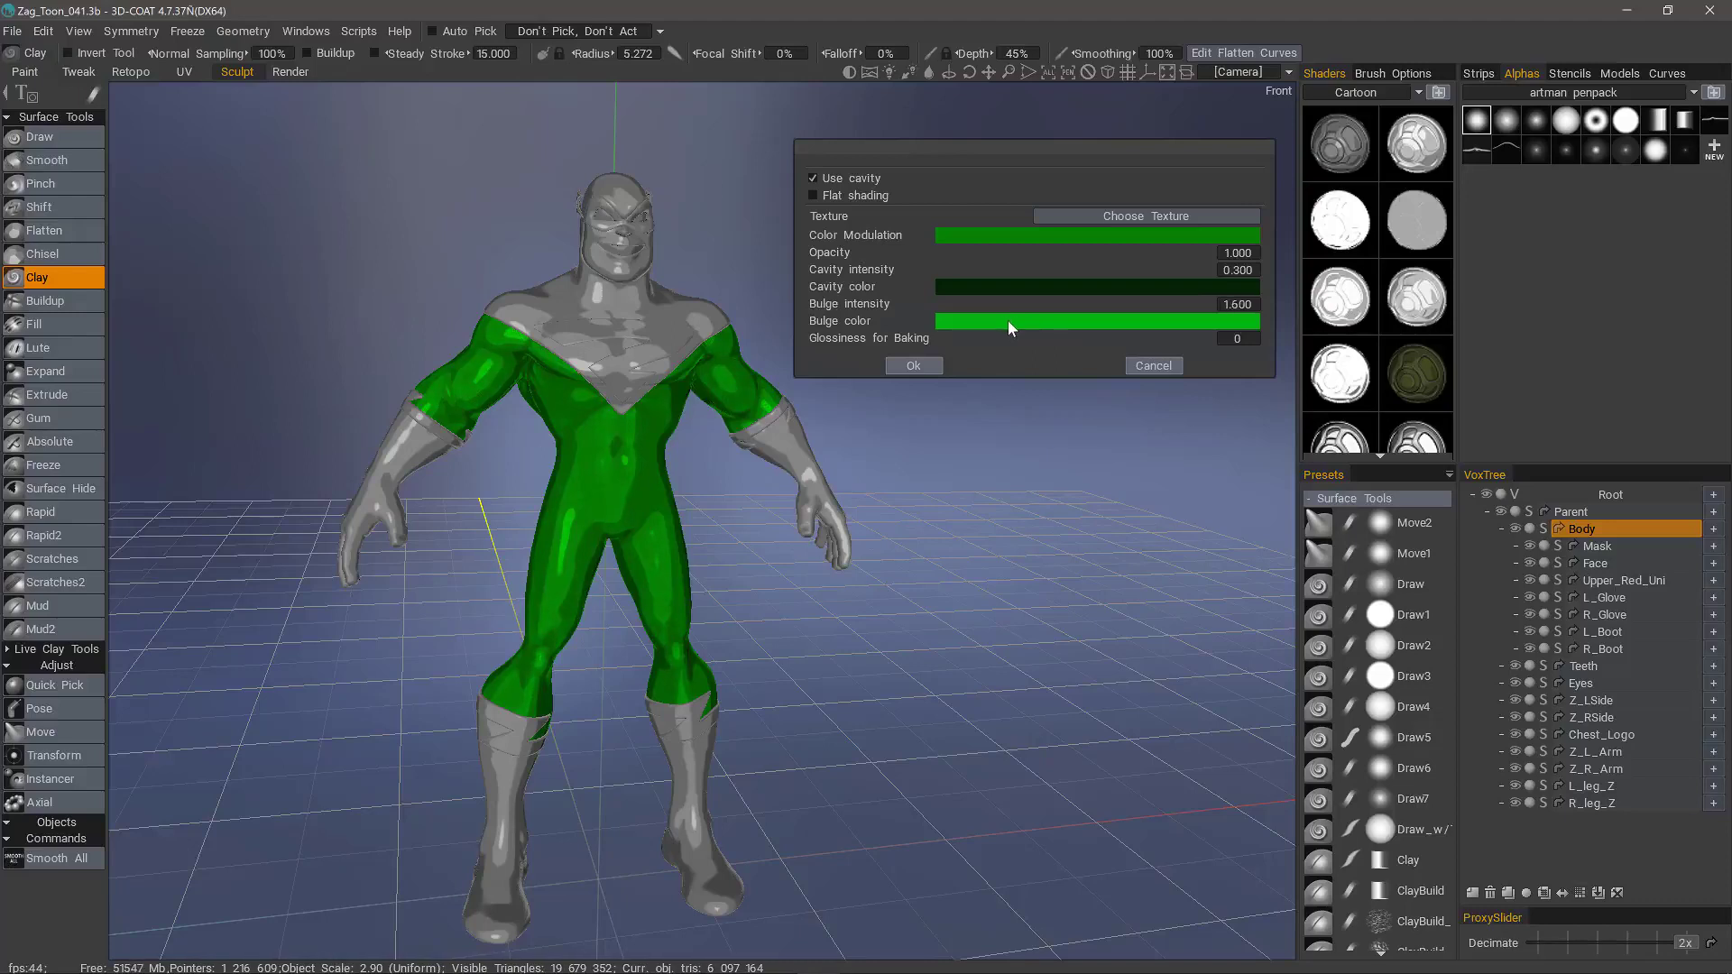
mouse_move(1019, 309)
mouse_down()
mouse_move(1049, 274)
mouse_move(985, 291)
mouse_up()
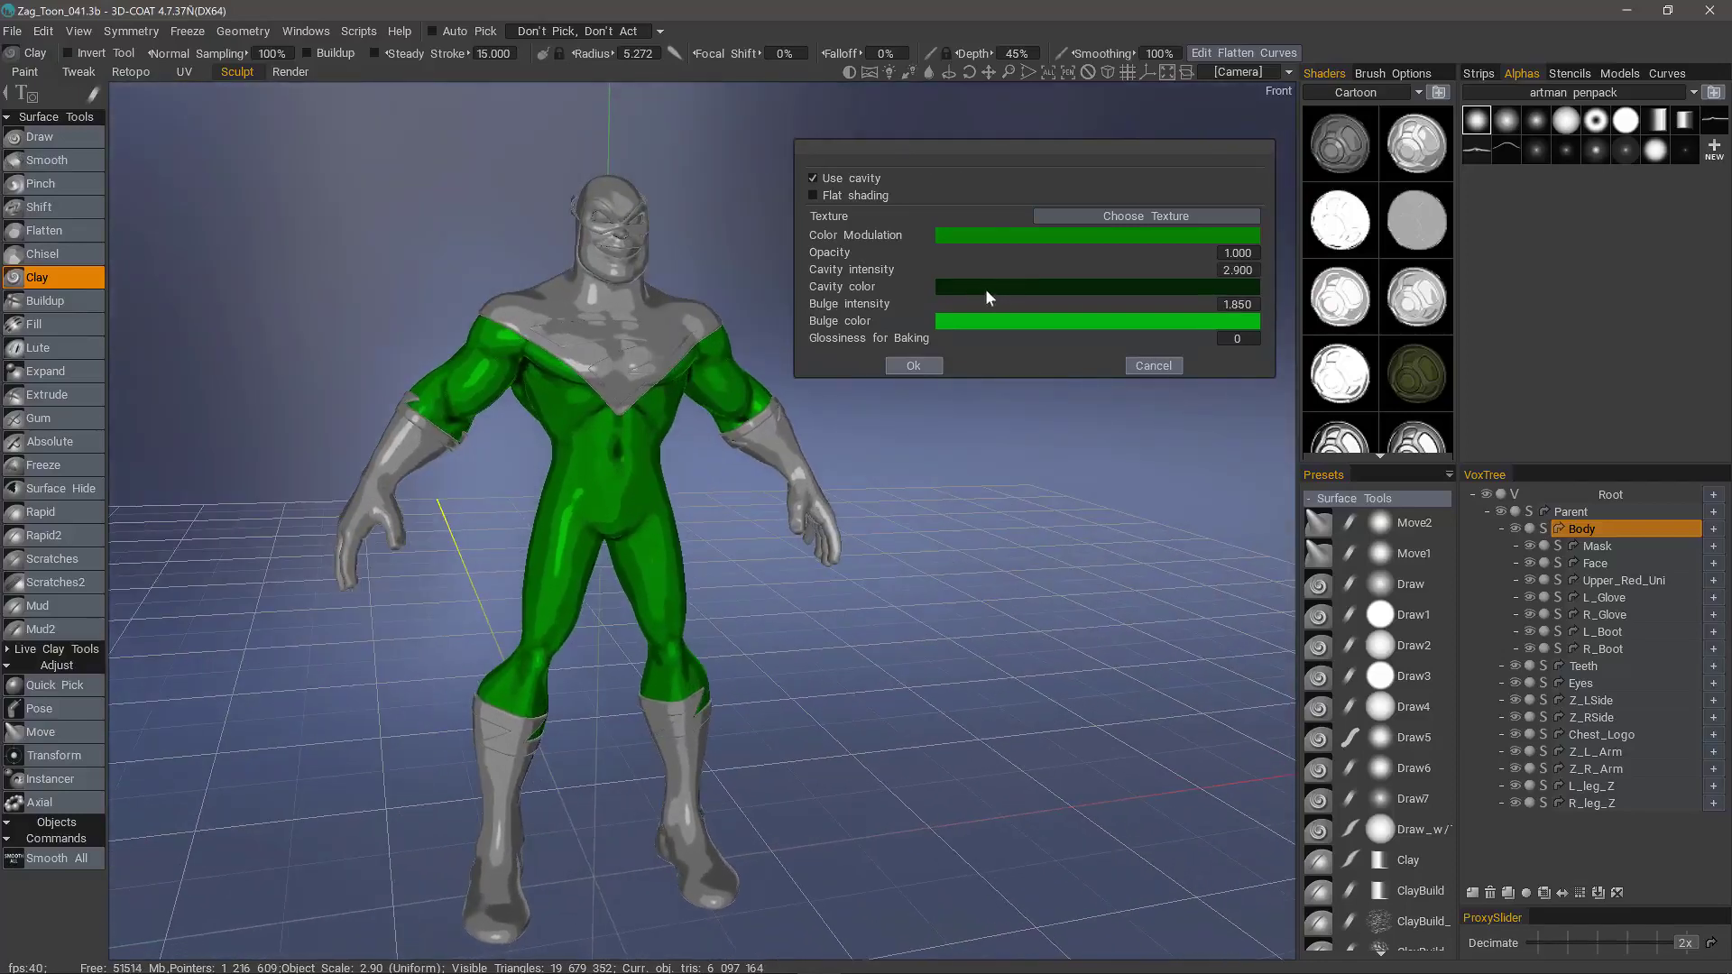
Turn off the new shader's cavity effect and accept its settings after briefly testing flat shading, leaving that option off
click(816, 179)
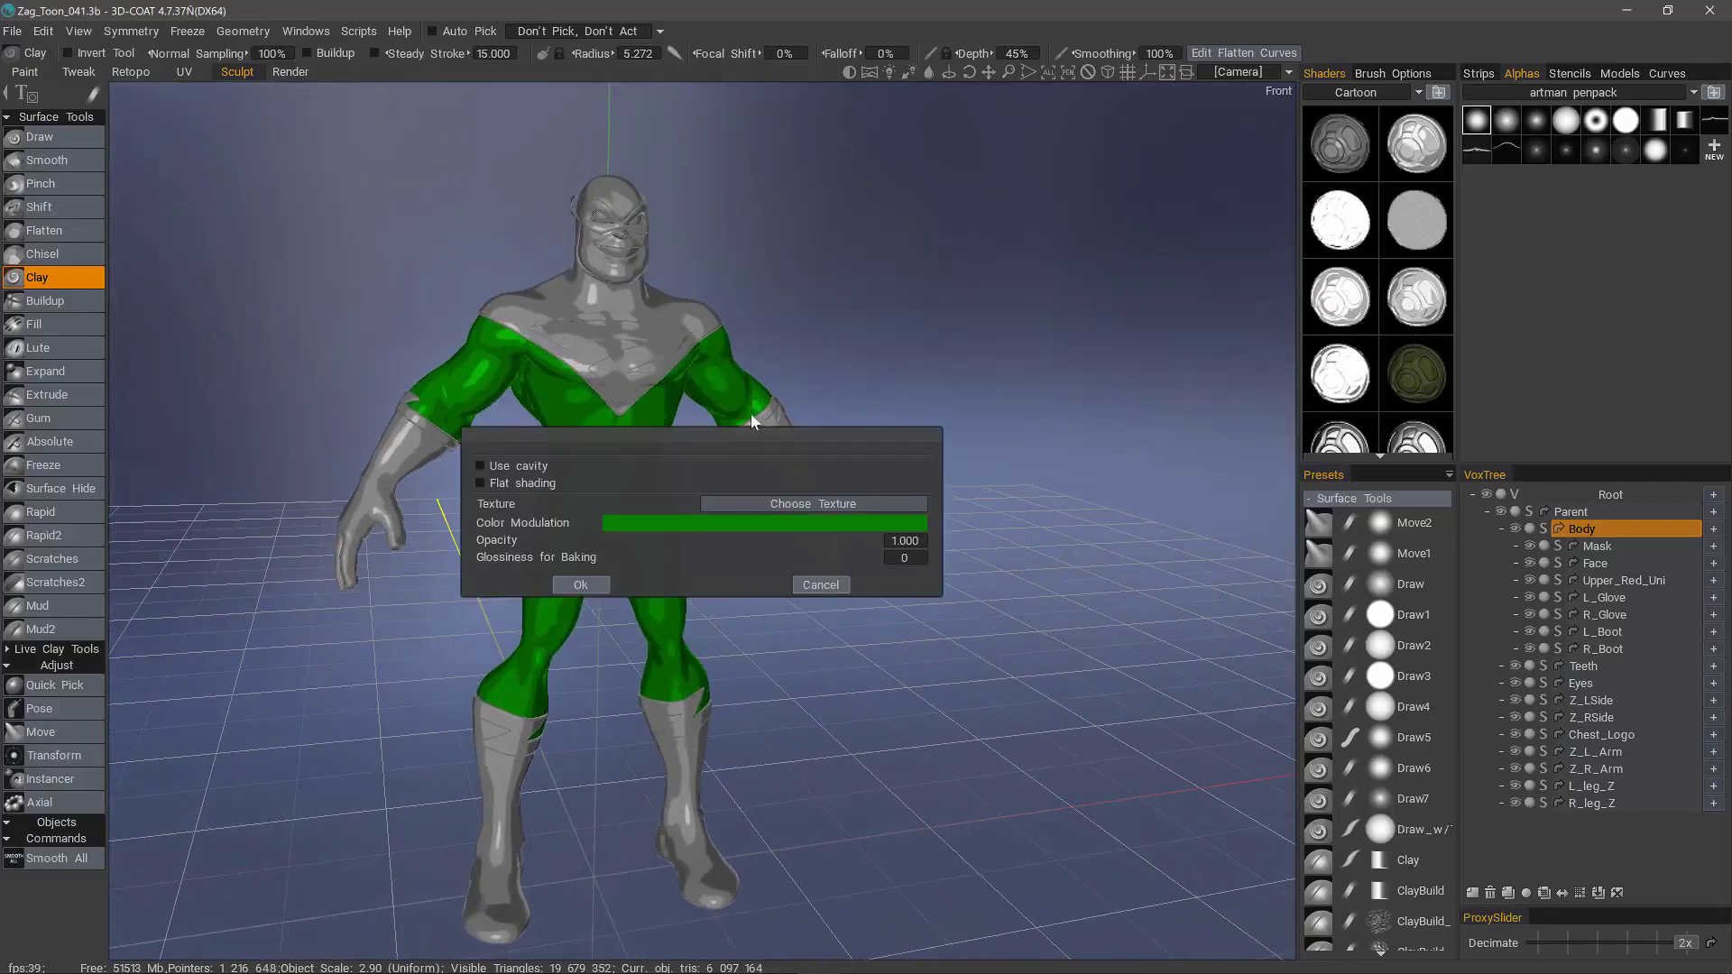
drag(699, 437, 1012, 508)
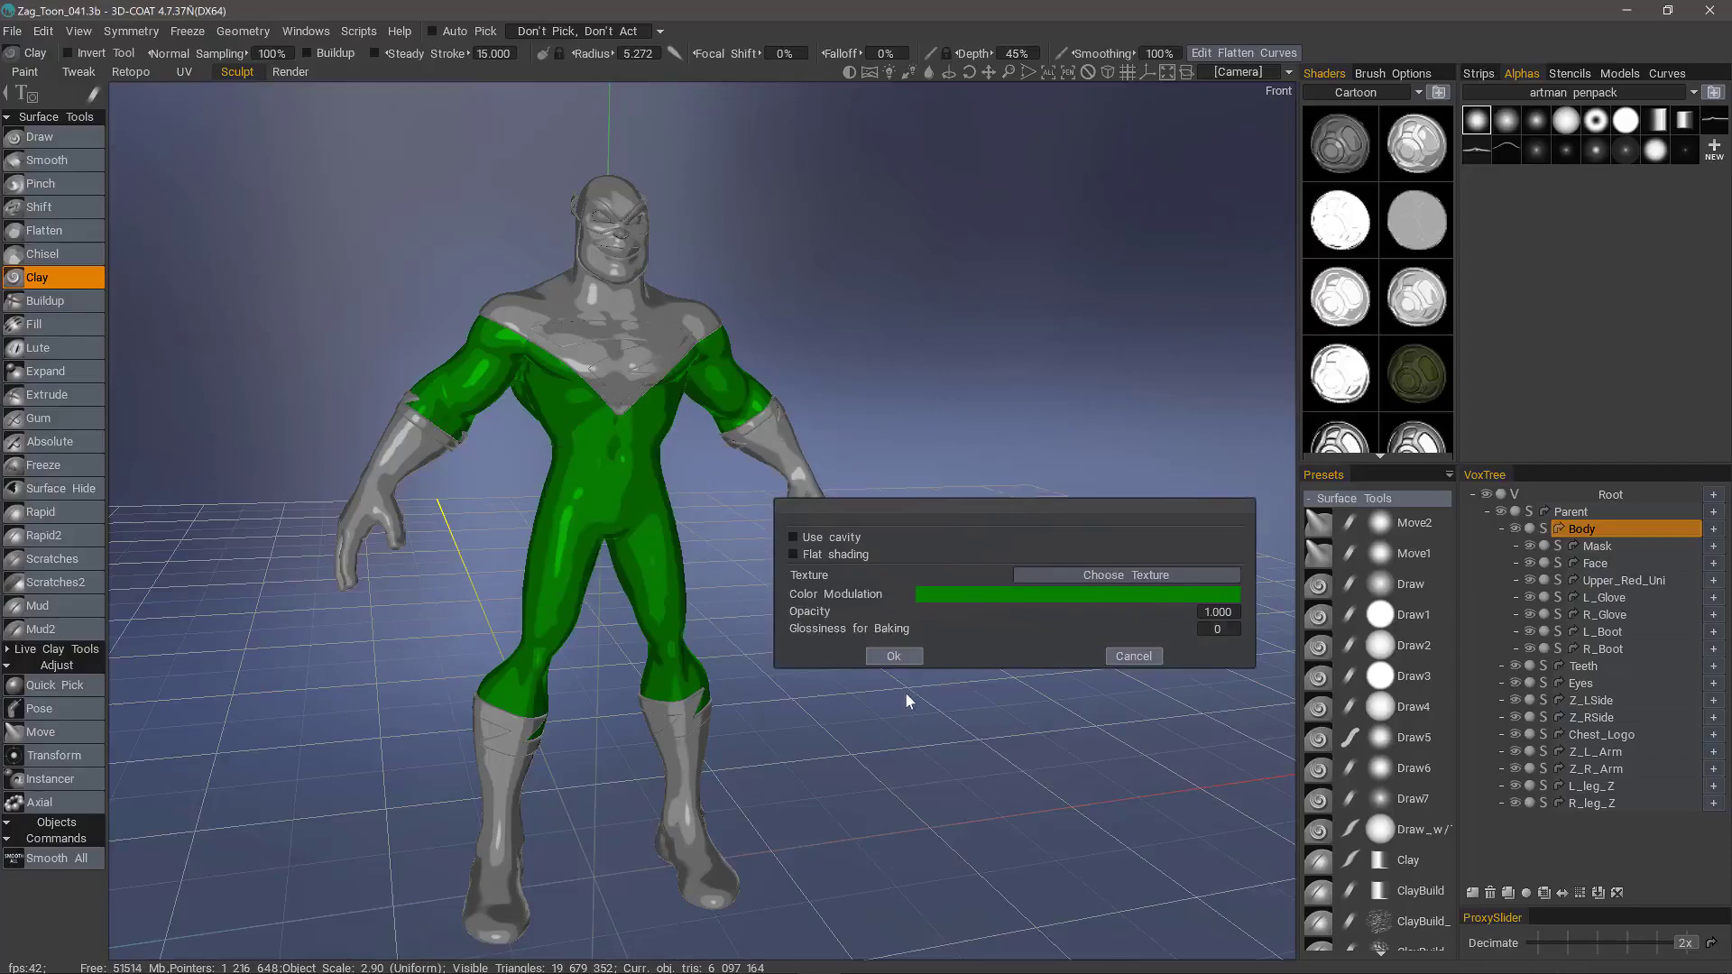
alt+drag(787, 550, 805, 548)
click(797, 554)
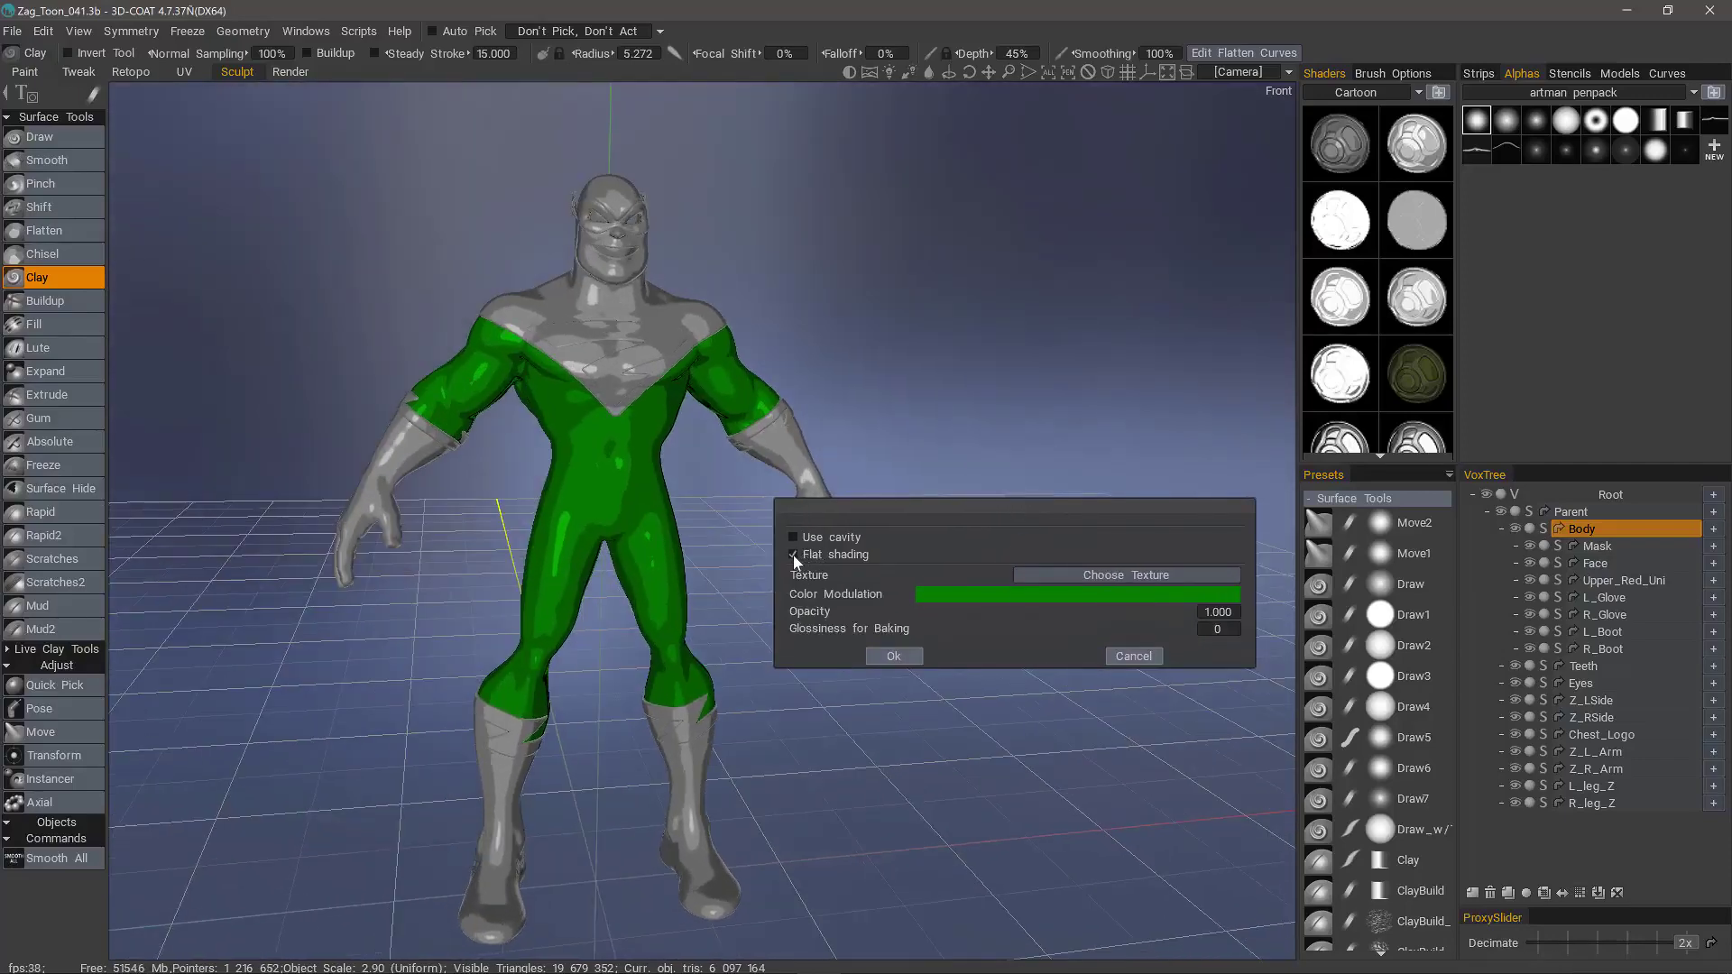
click(794, 554)
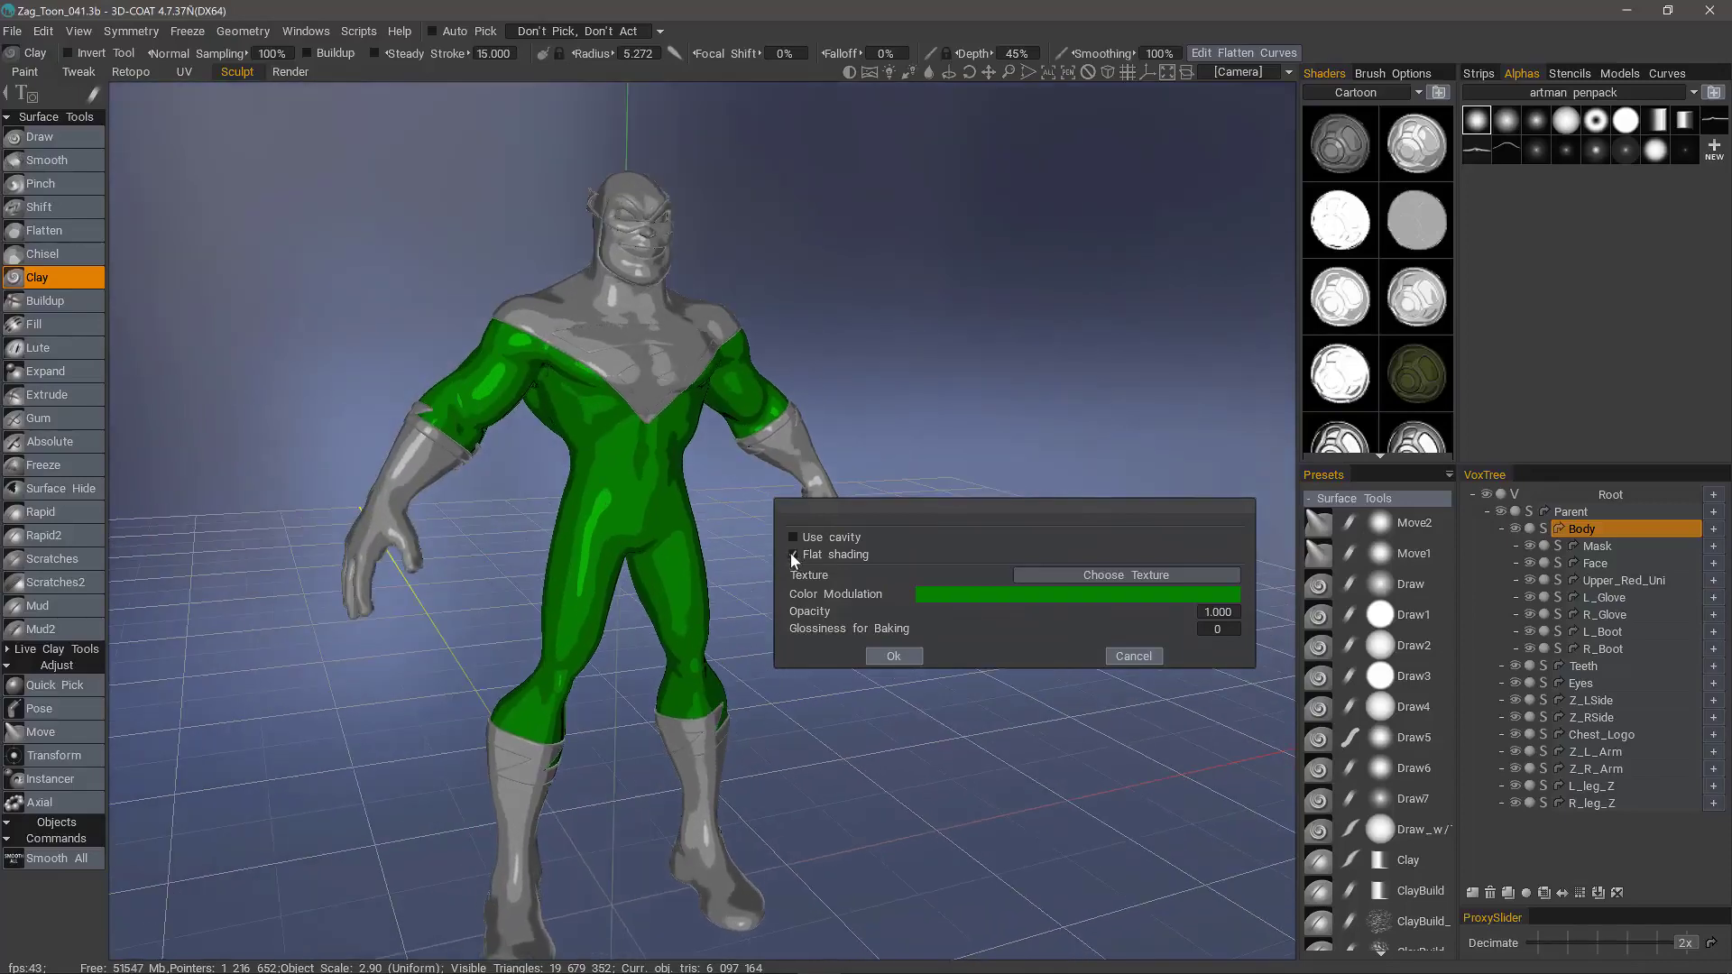
alt+drag(896, 566, 990, 502)
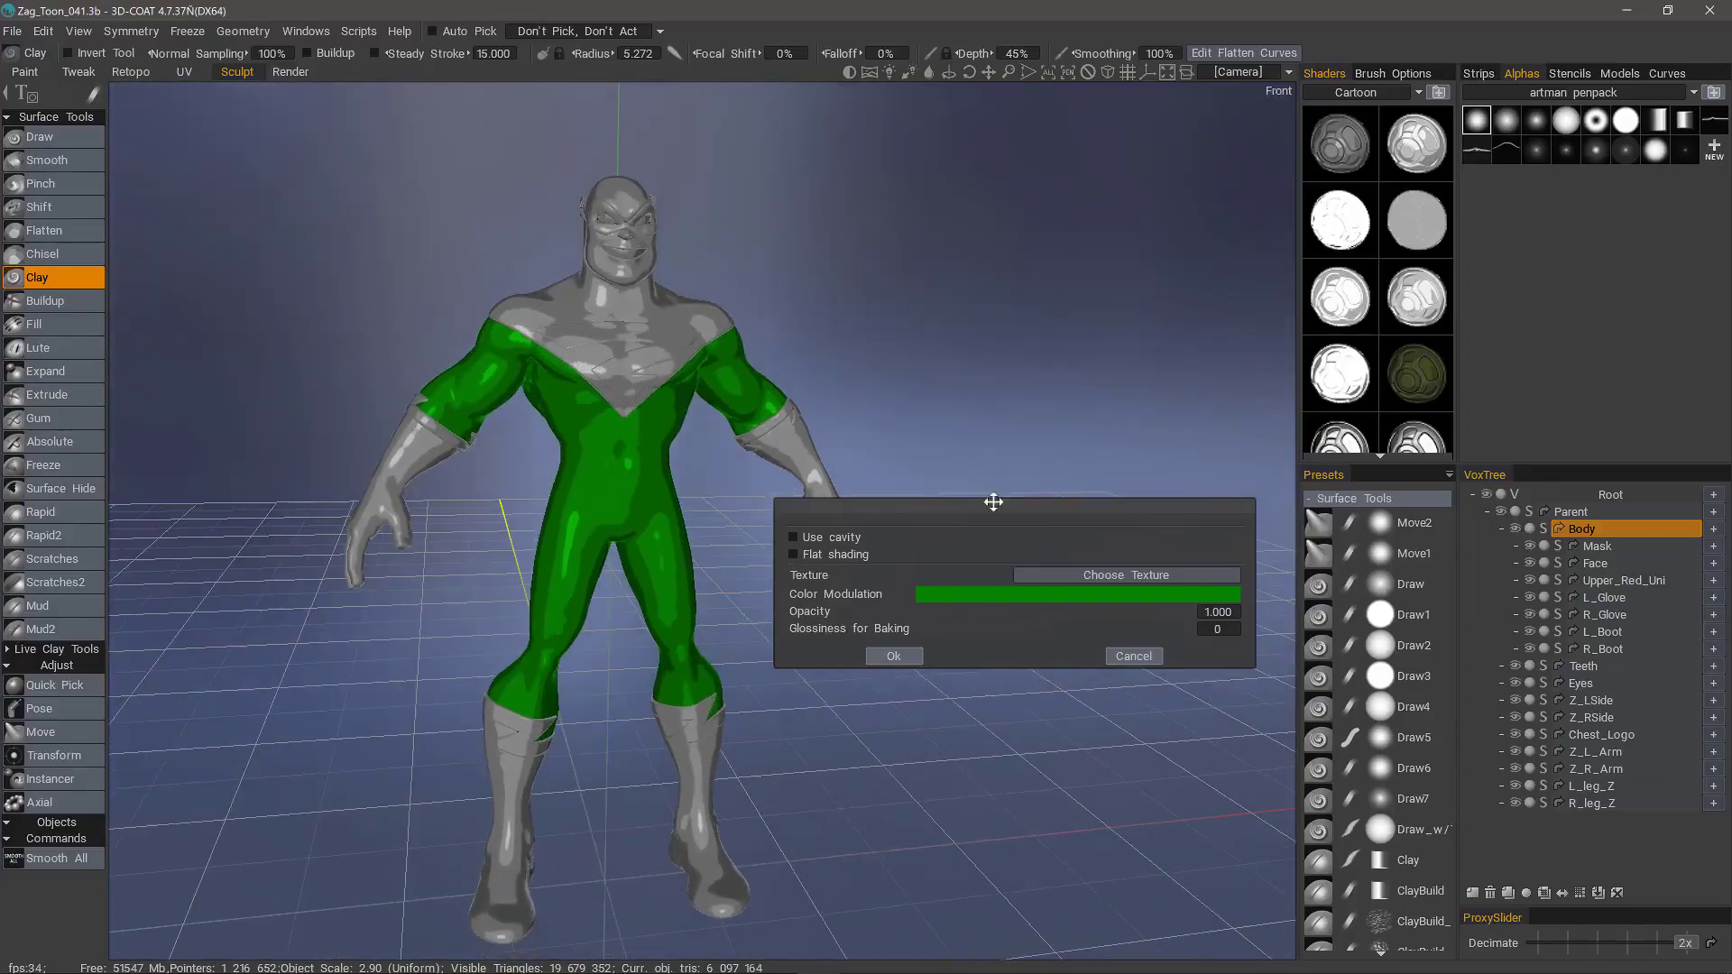
click(893, 657)
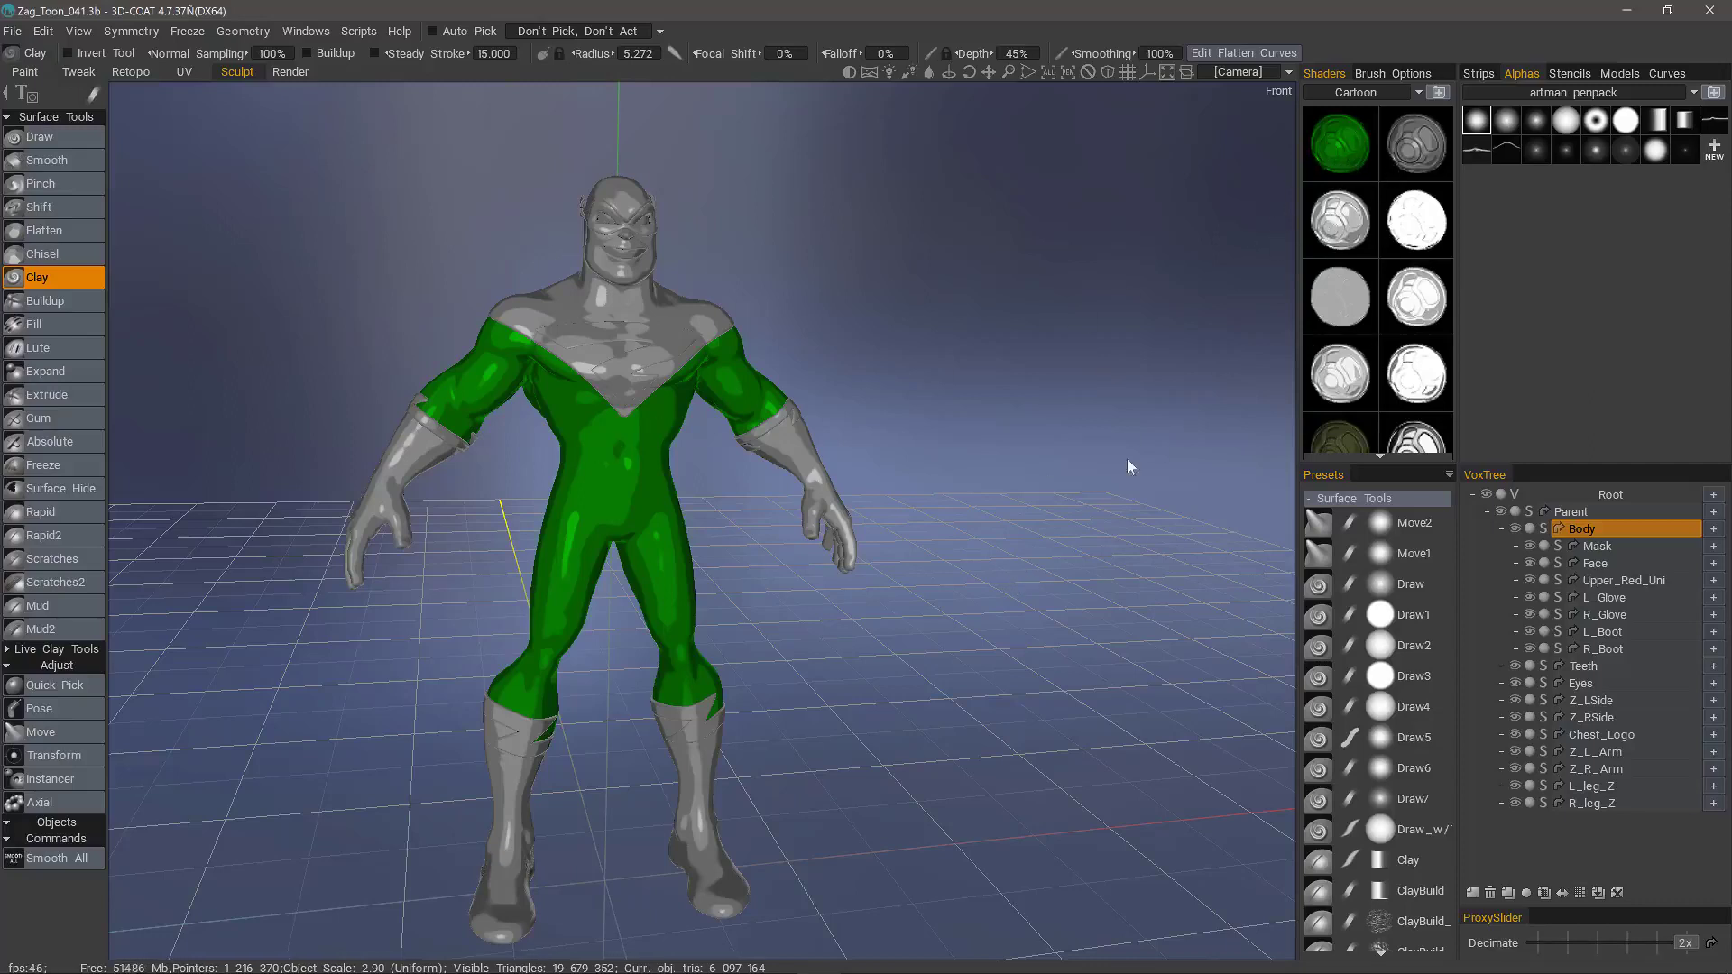
Switch to Photoshop and look through the layers of Toon Shader_Base_Blurred_05.psd
mouse_move(819, 970)
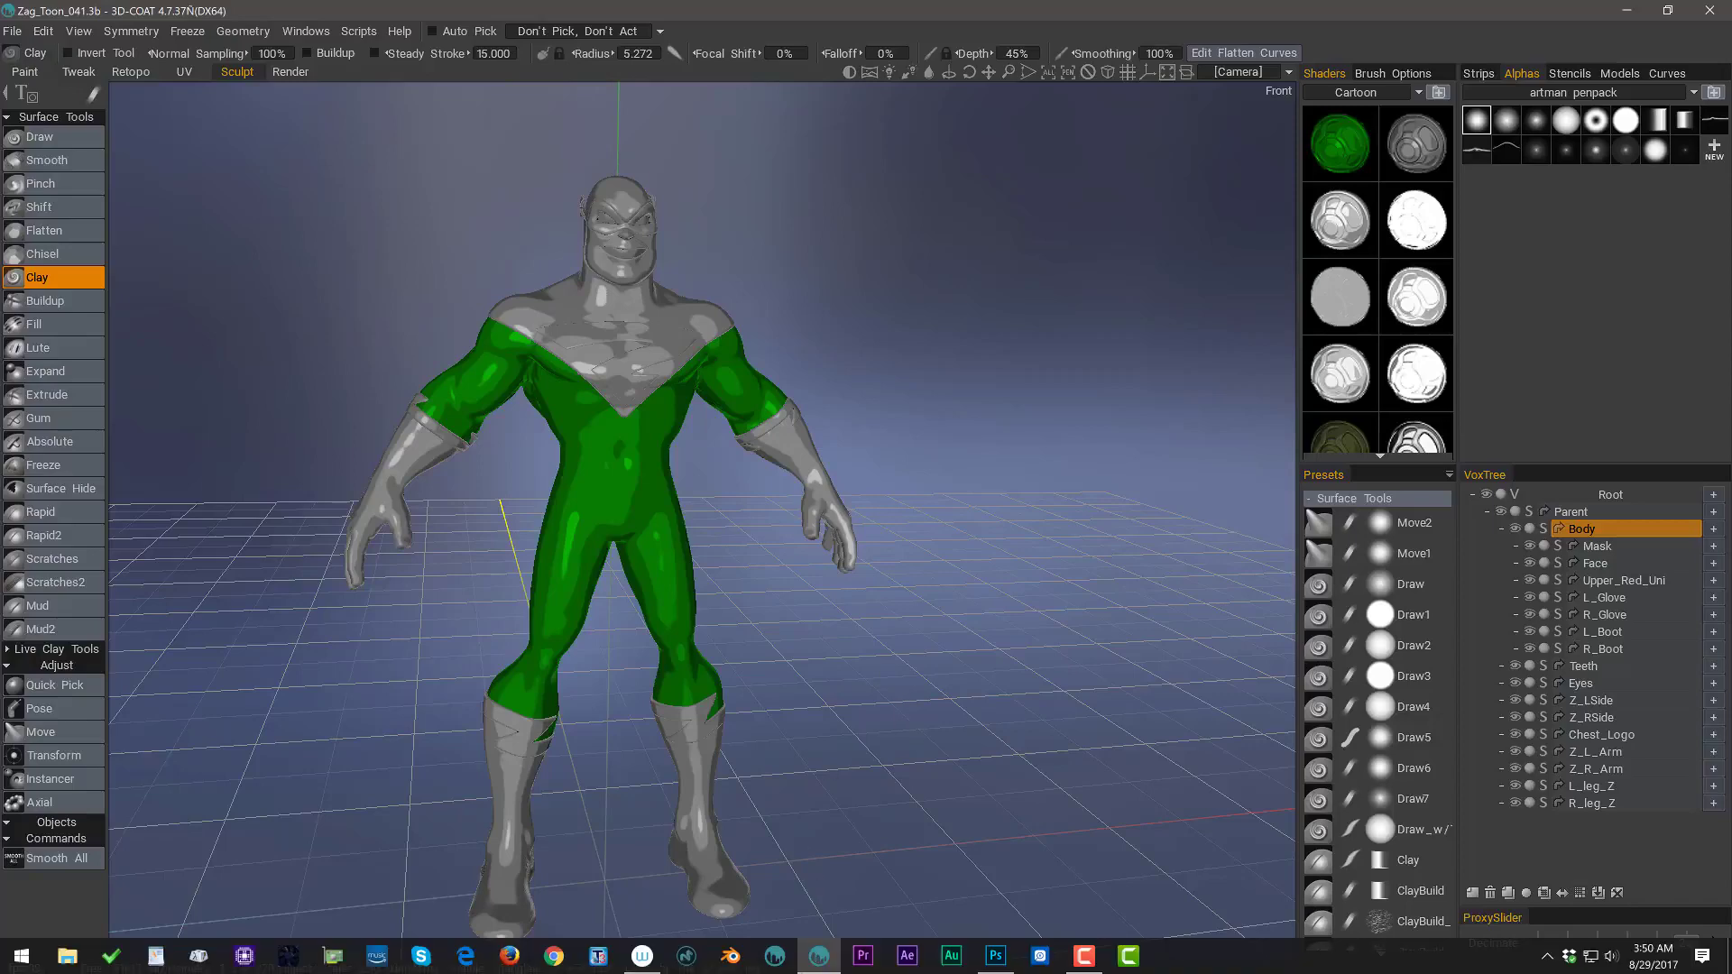
click(995, 958)
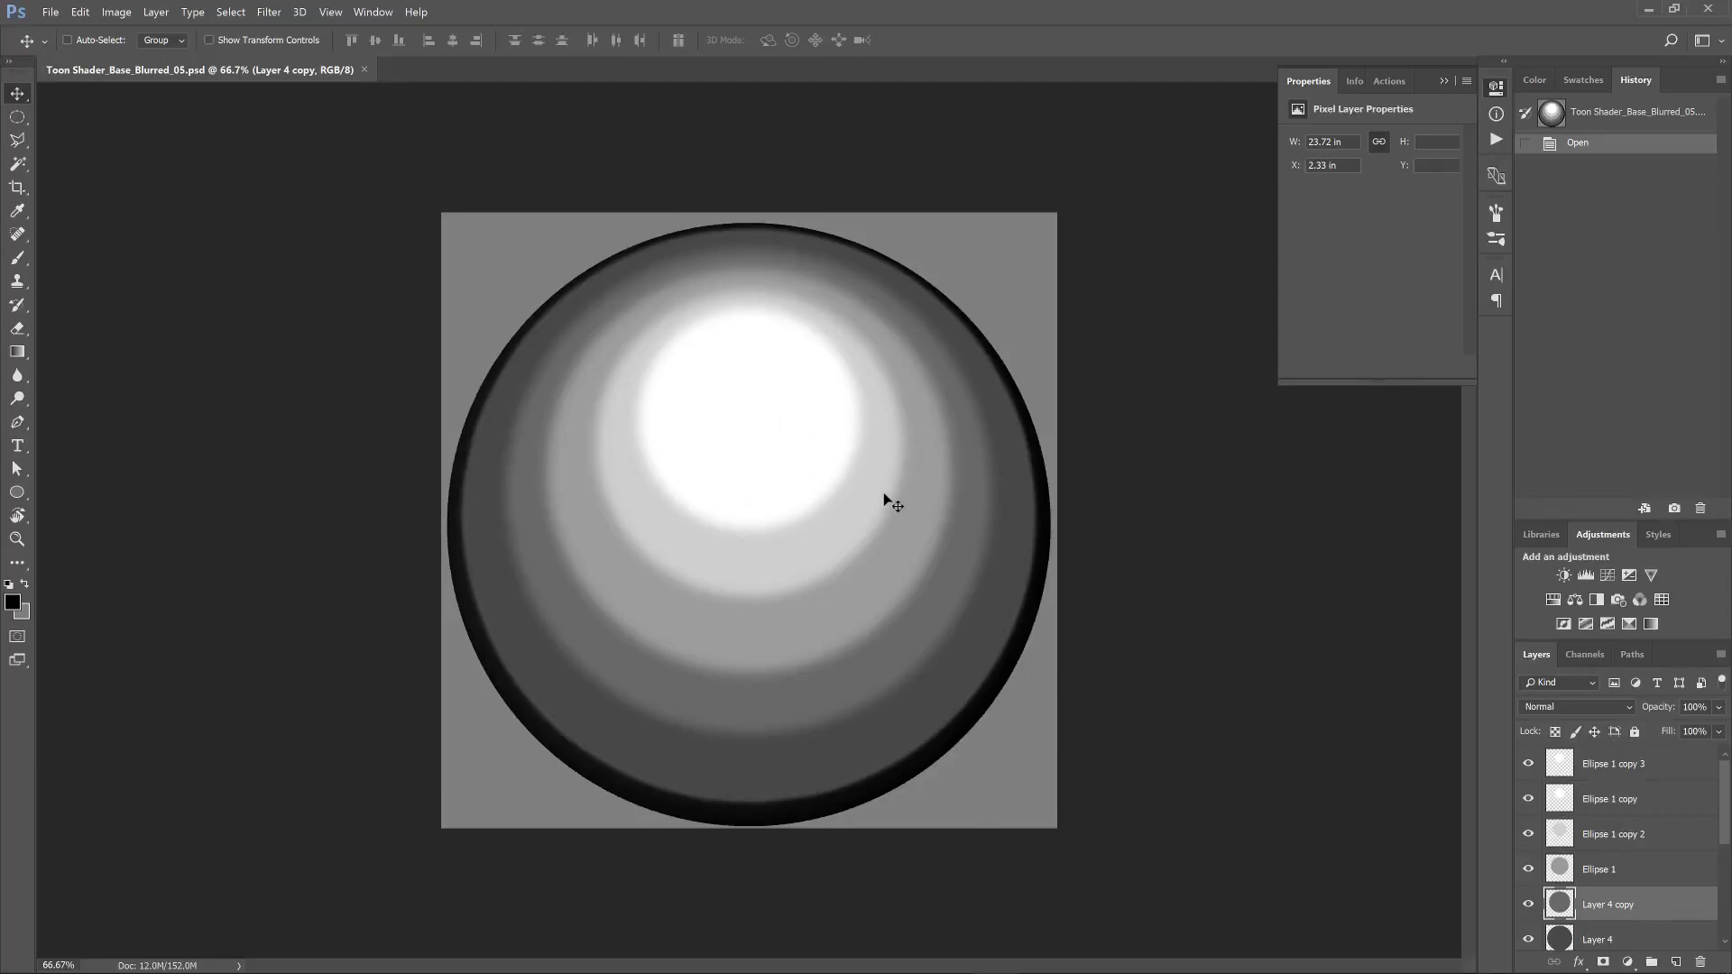
drag(1726, 794, 1720, 904)
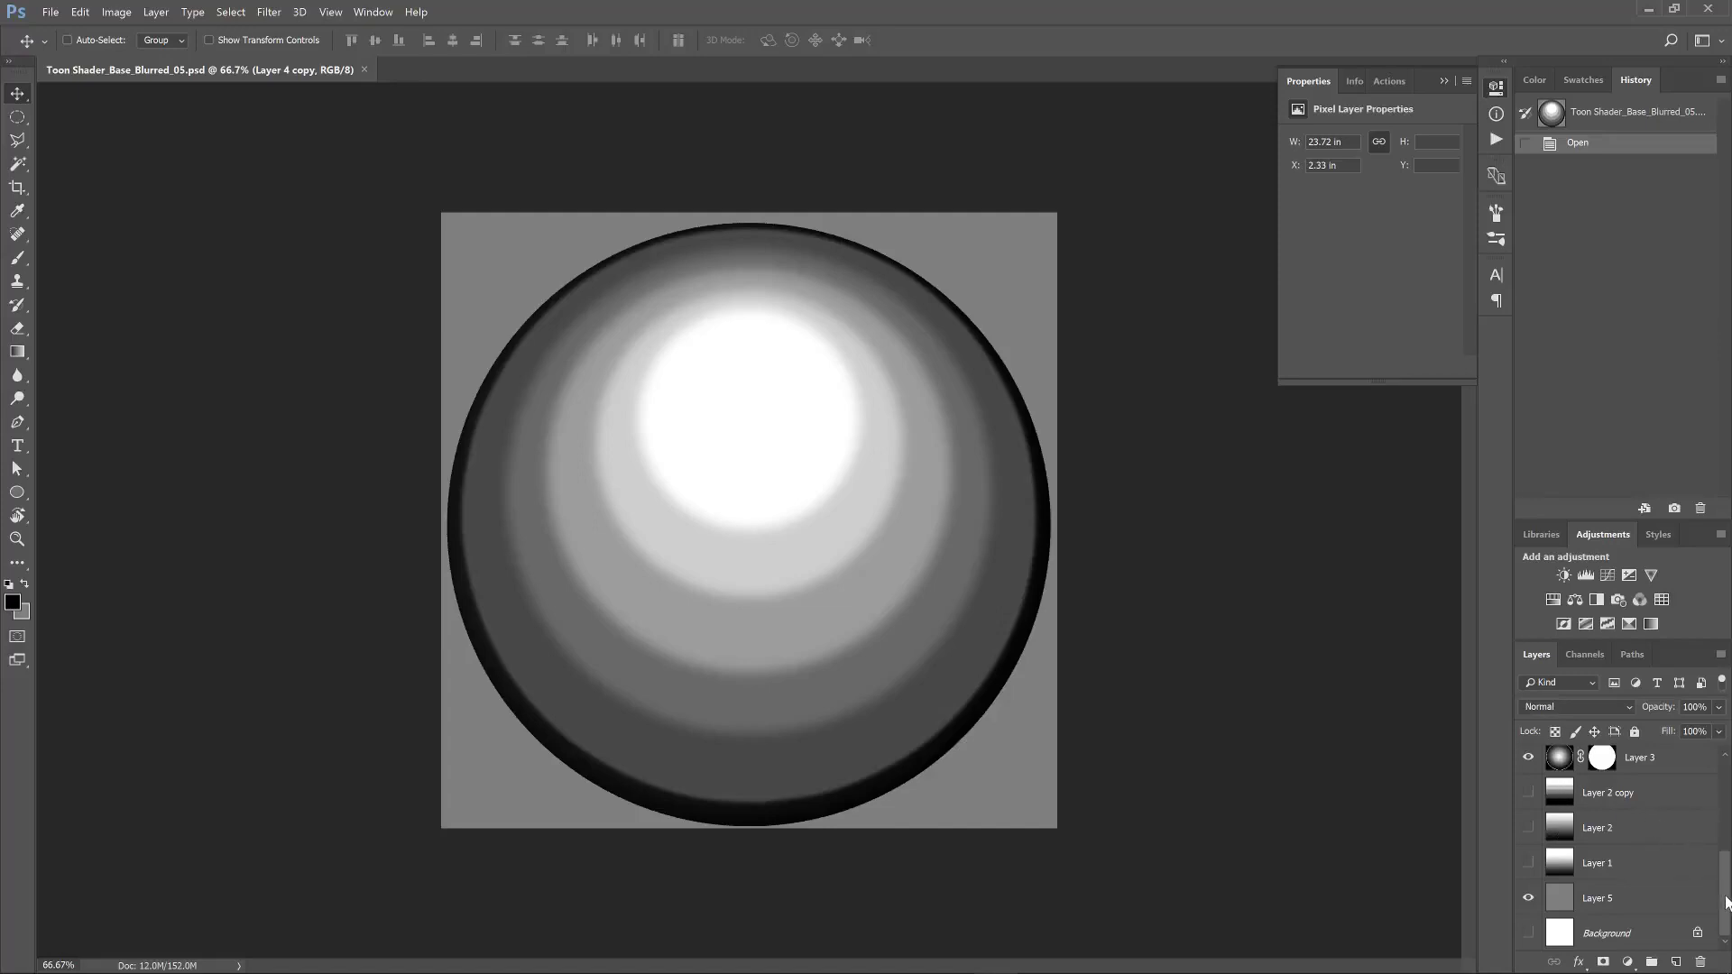
scroll(1727, 902, up, 5)
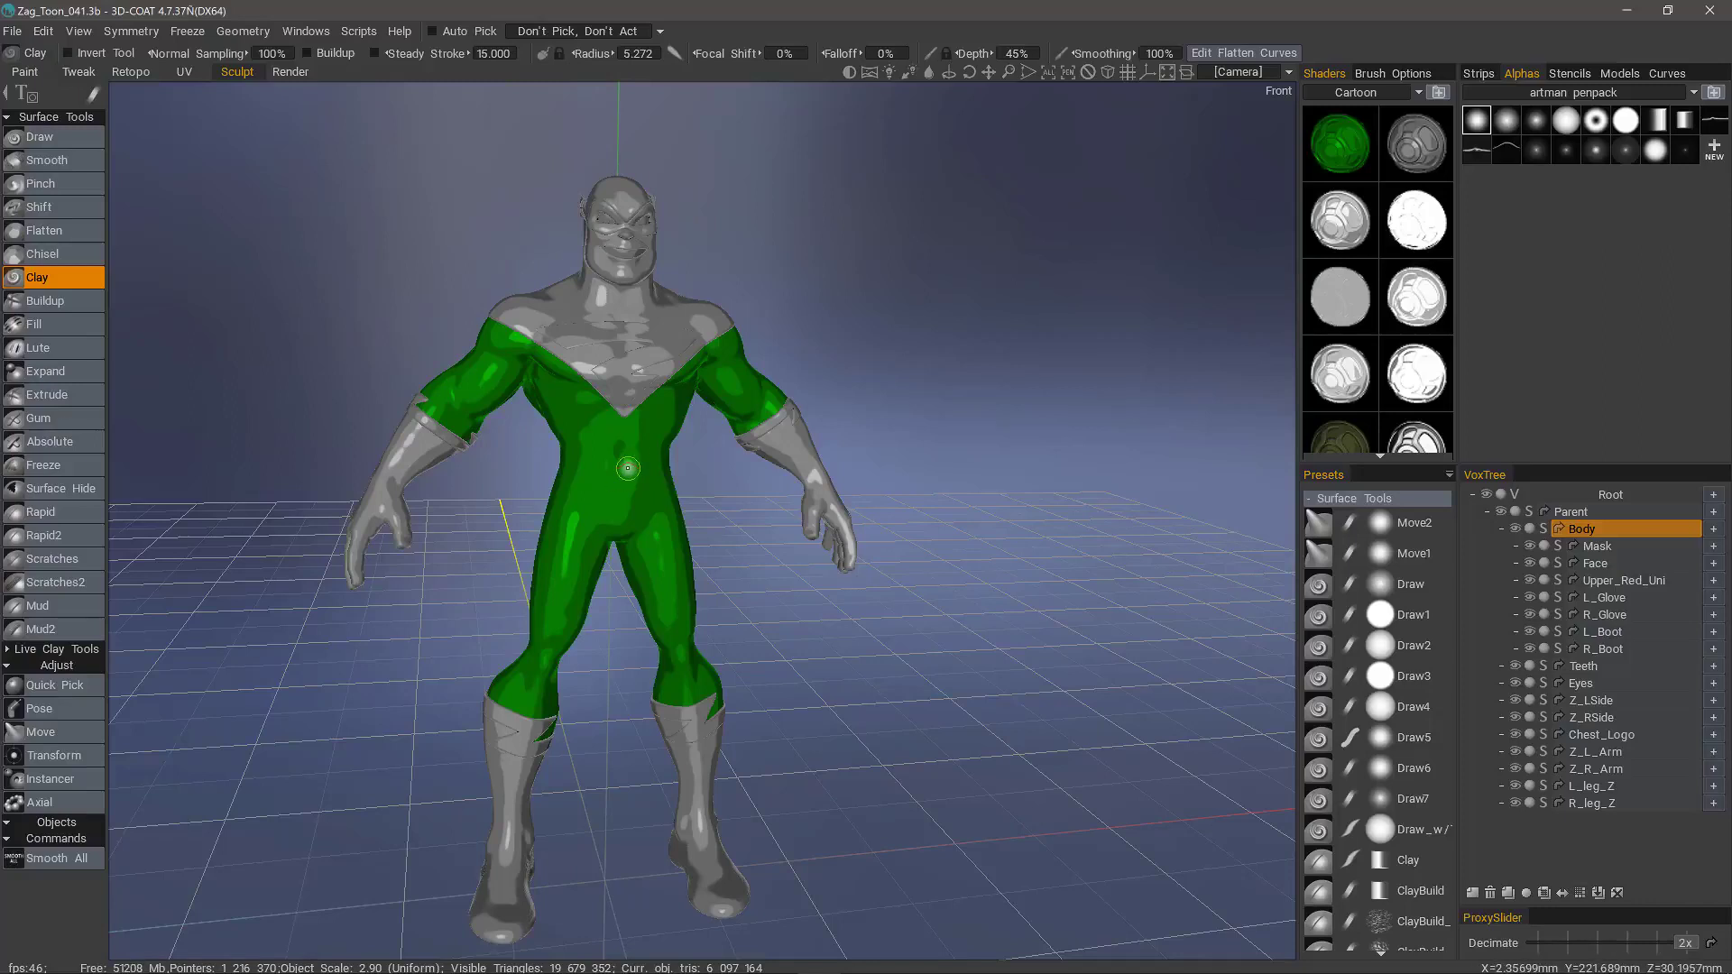
Edit the current object's settings for the green shader in 3D-Coat, replacing its texture with Toon_Shader_Image_11.png
right_click(1312, 148)
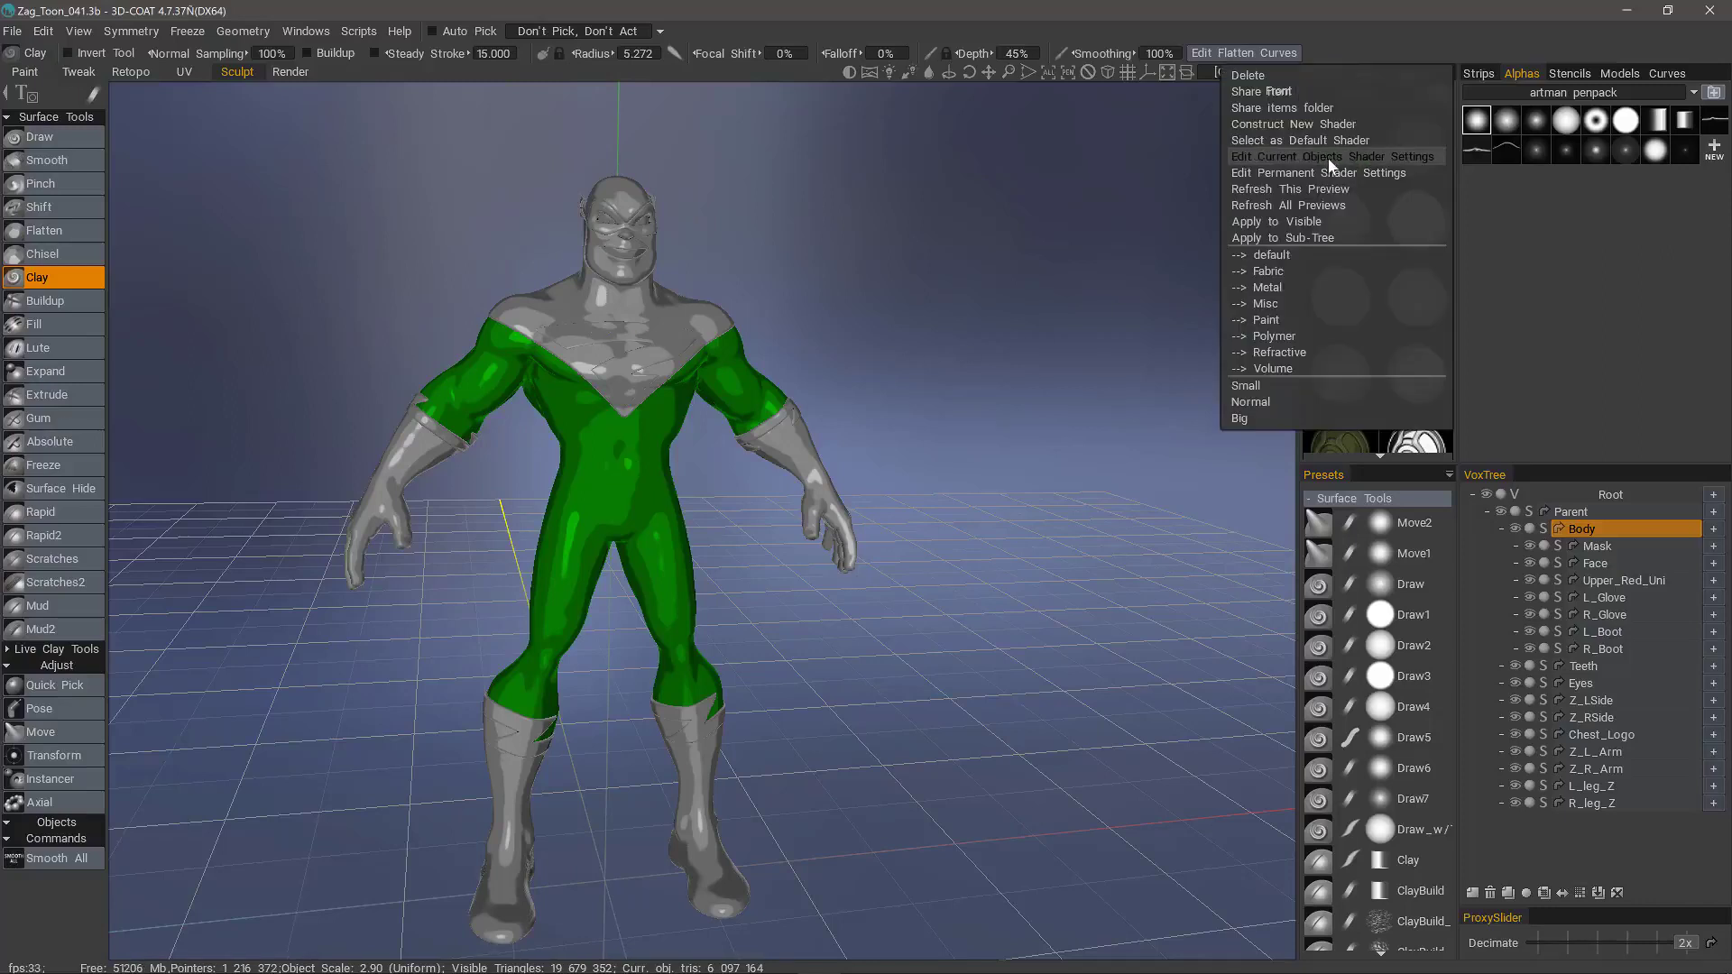
click(1329, 158)
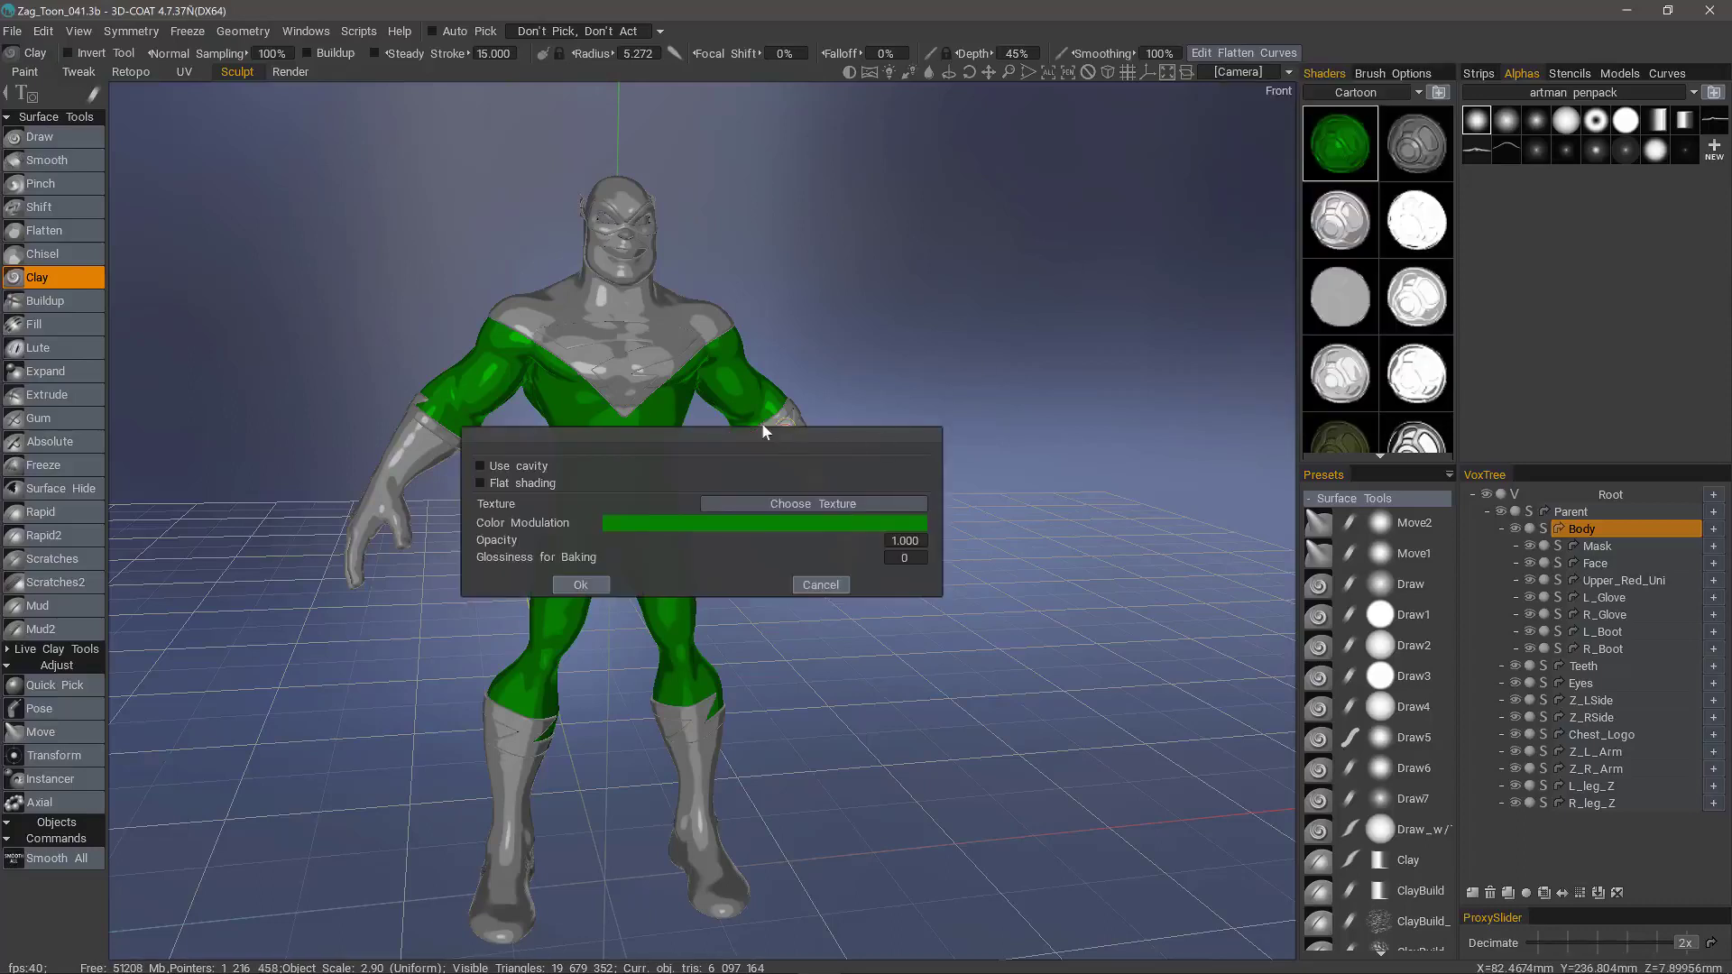
drag(799, 415, 1094, 147)
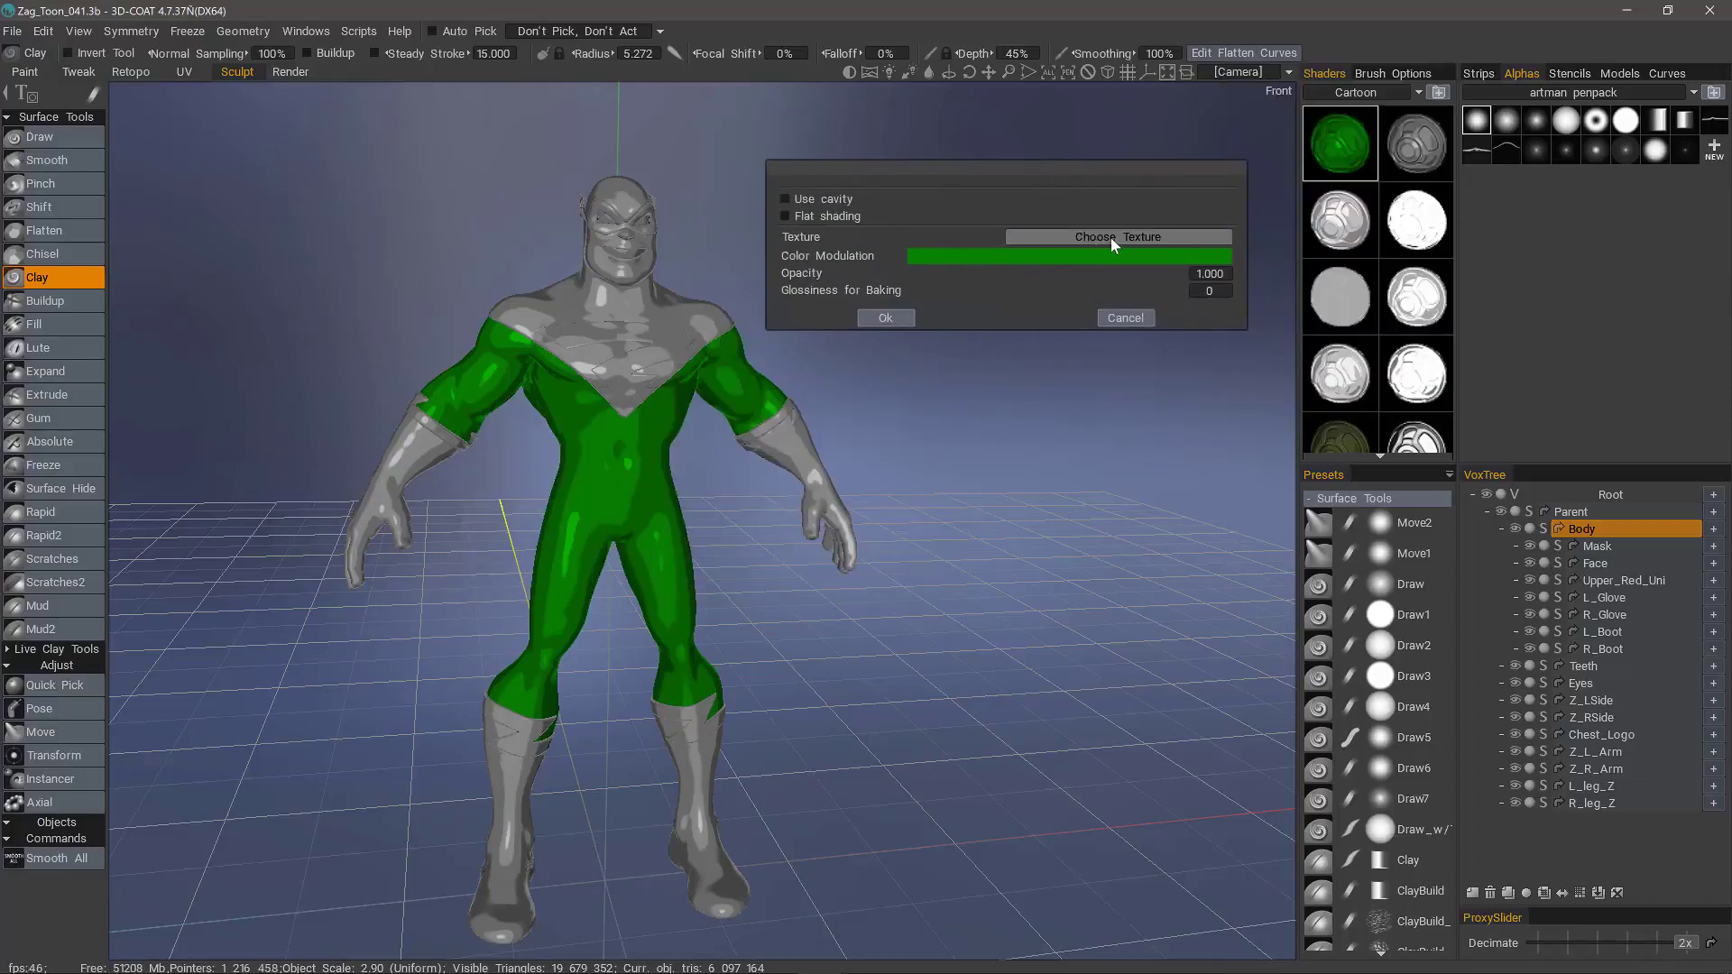
click(1111, 238)
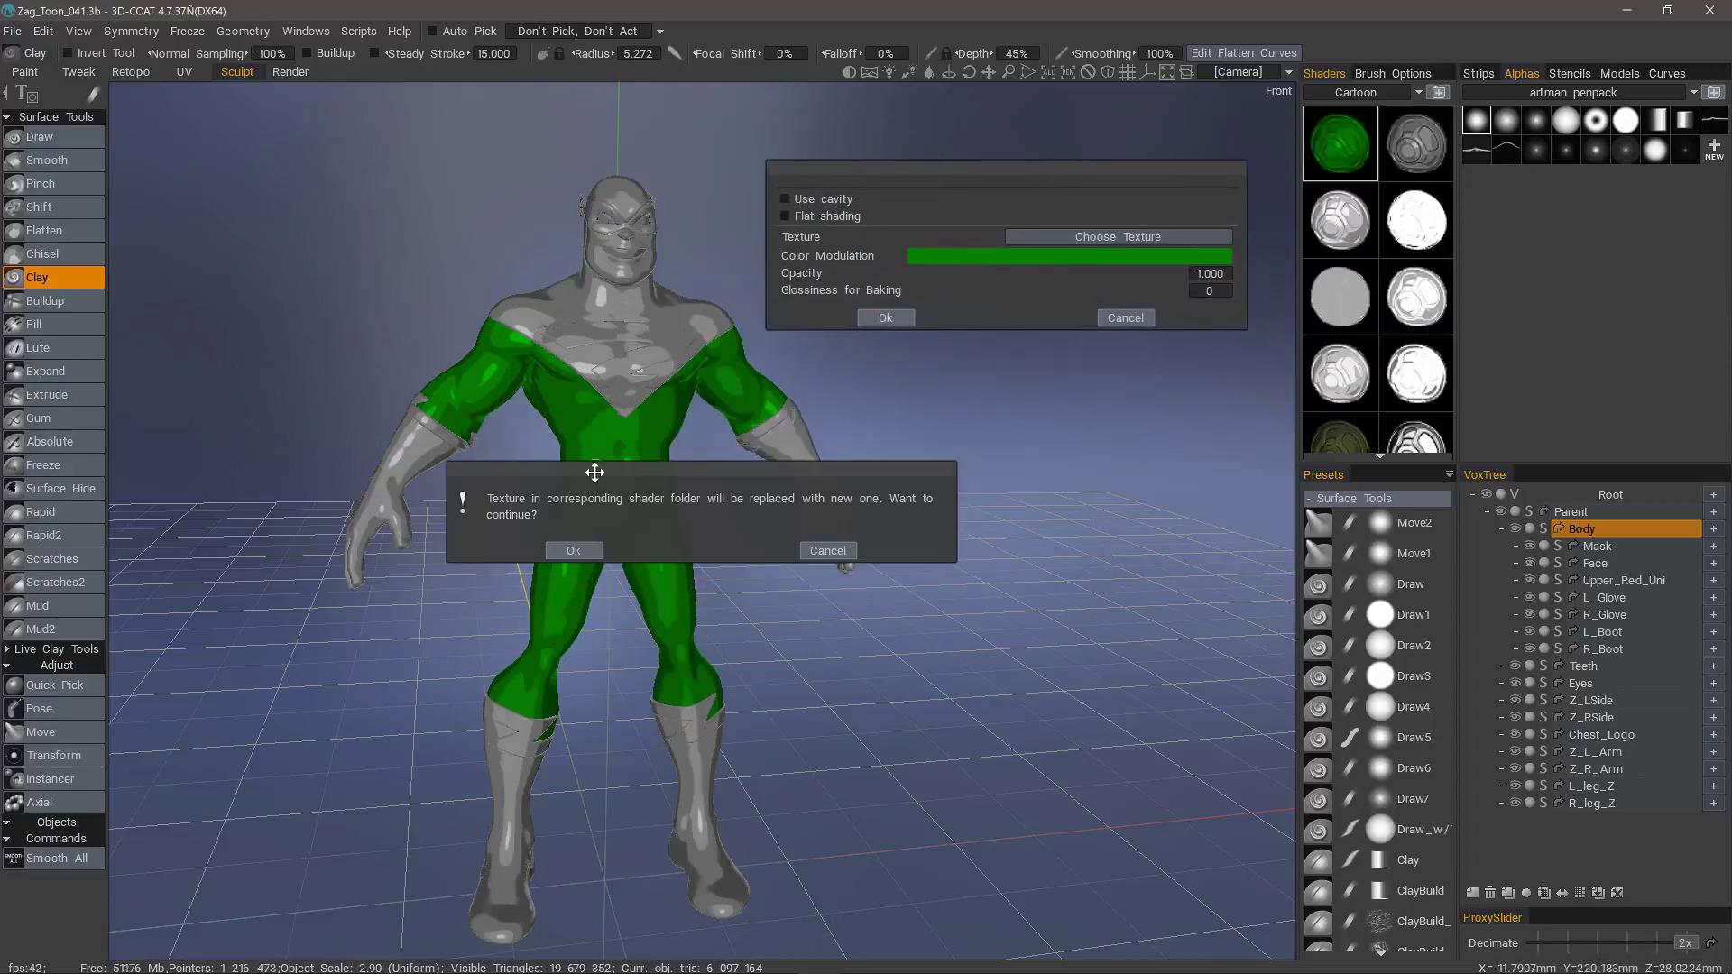
drag(648, 466, 977, 419)
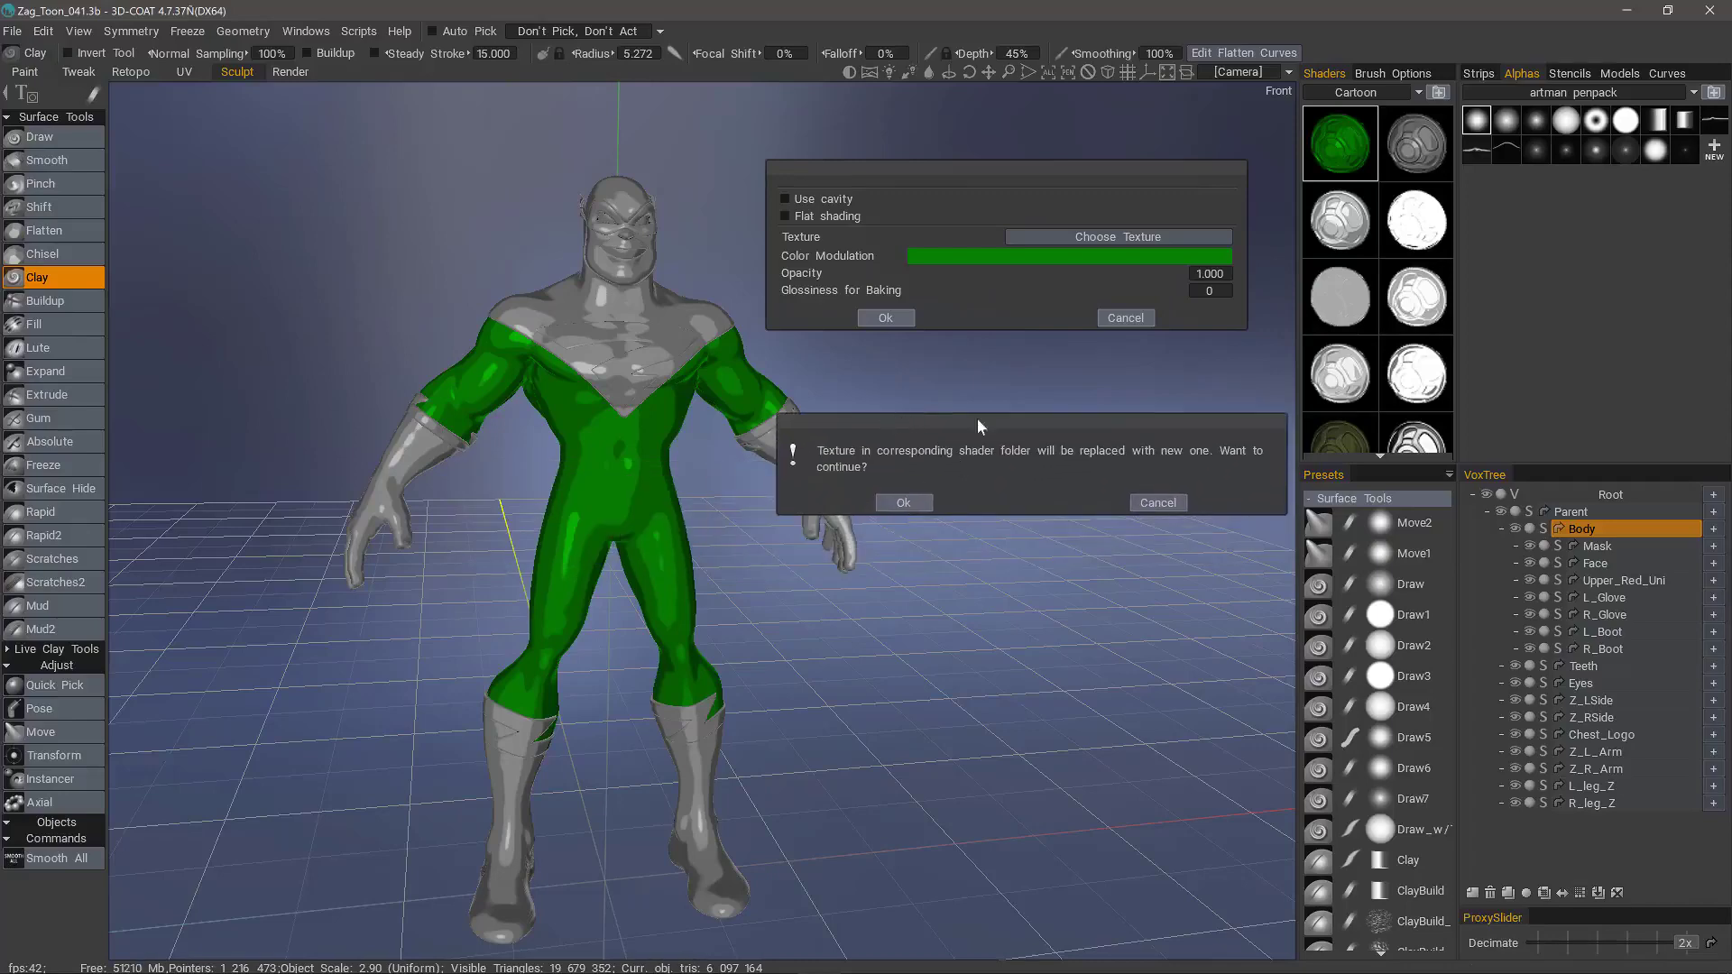
click(903, 502)
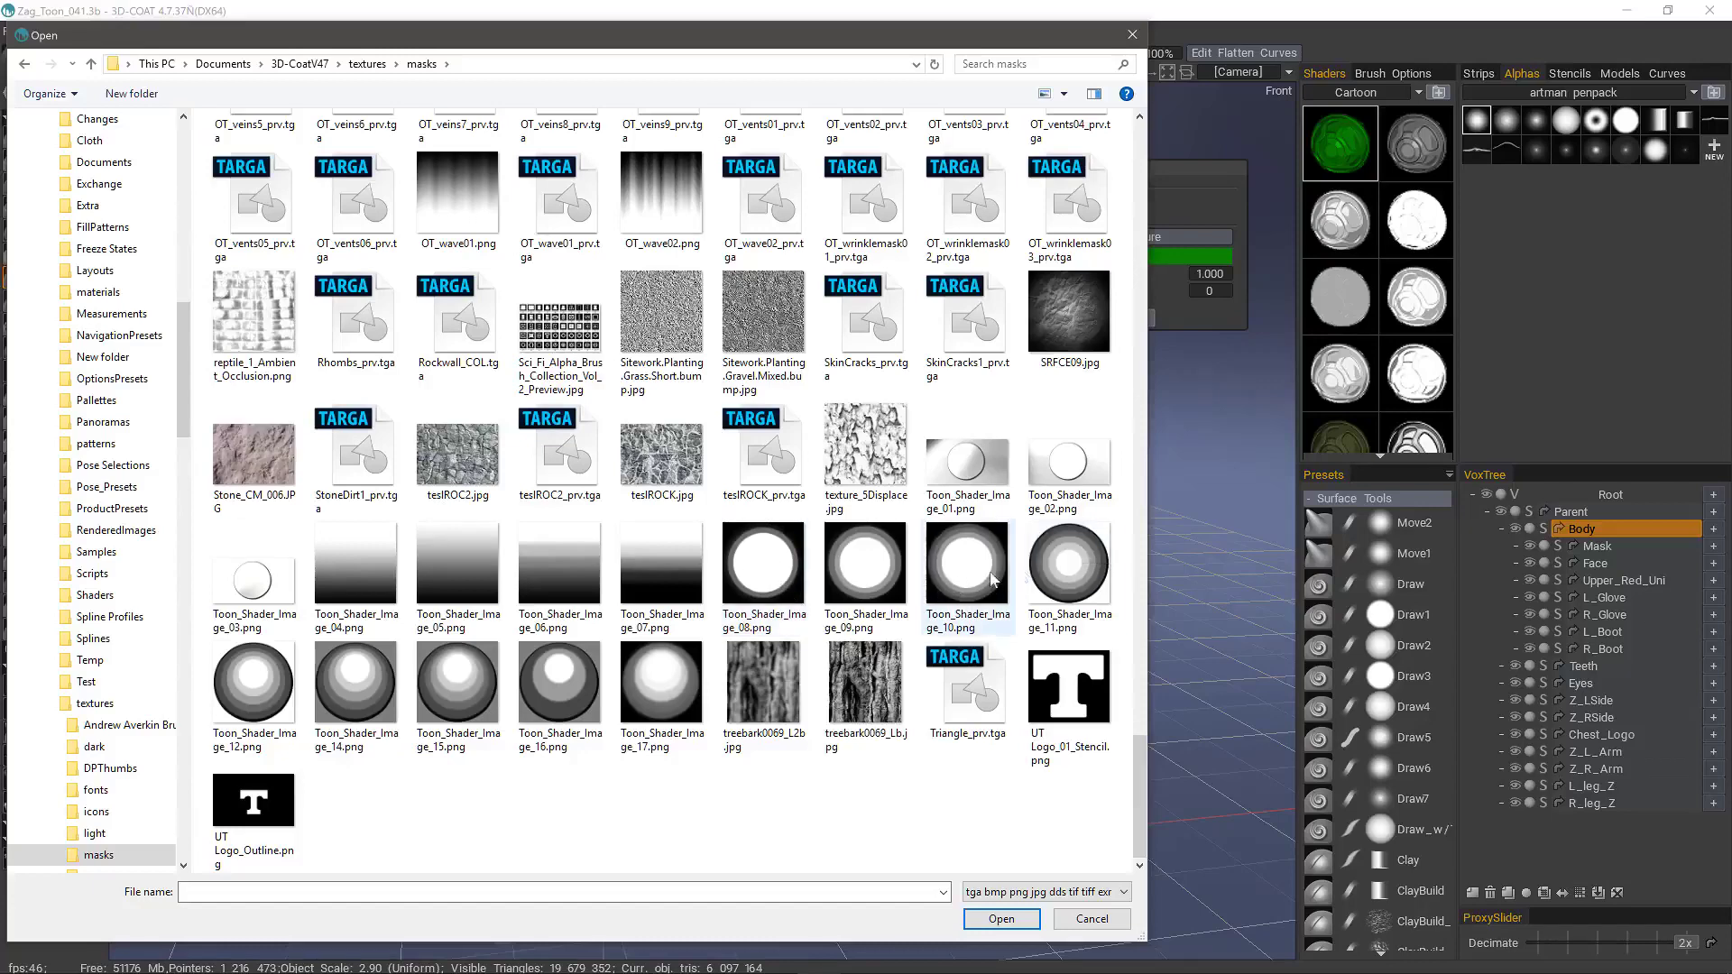
double_click(1061, 578)
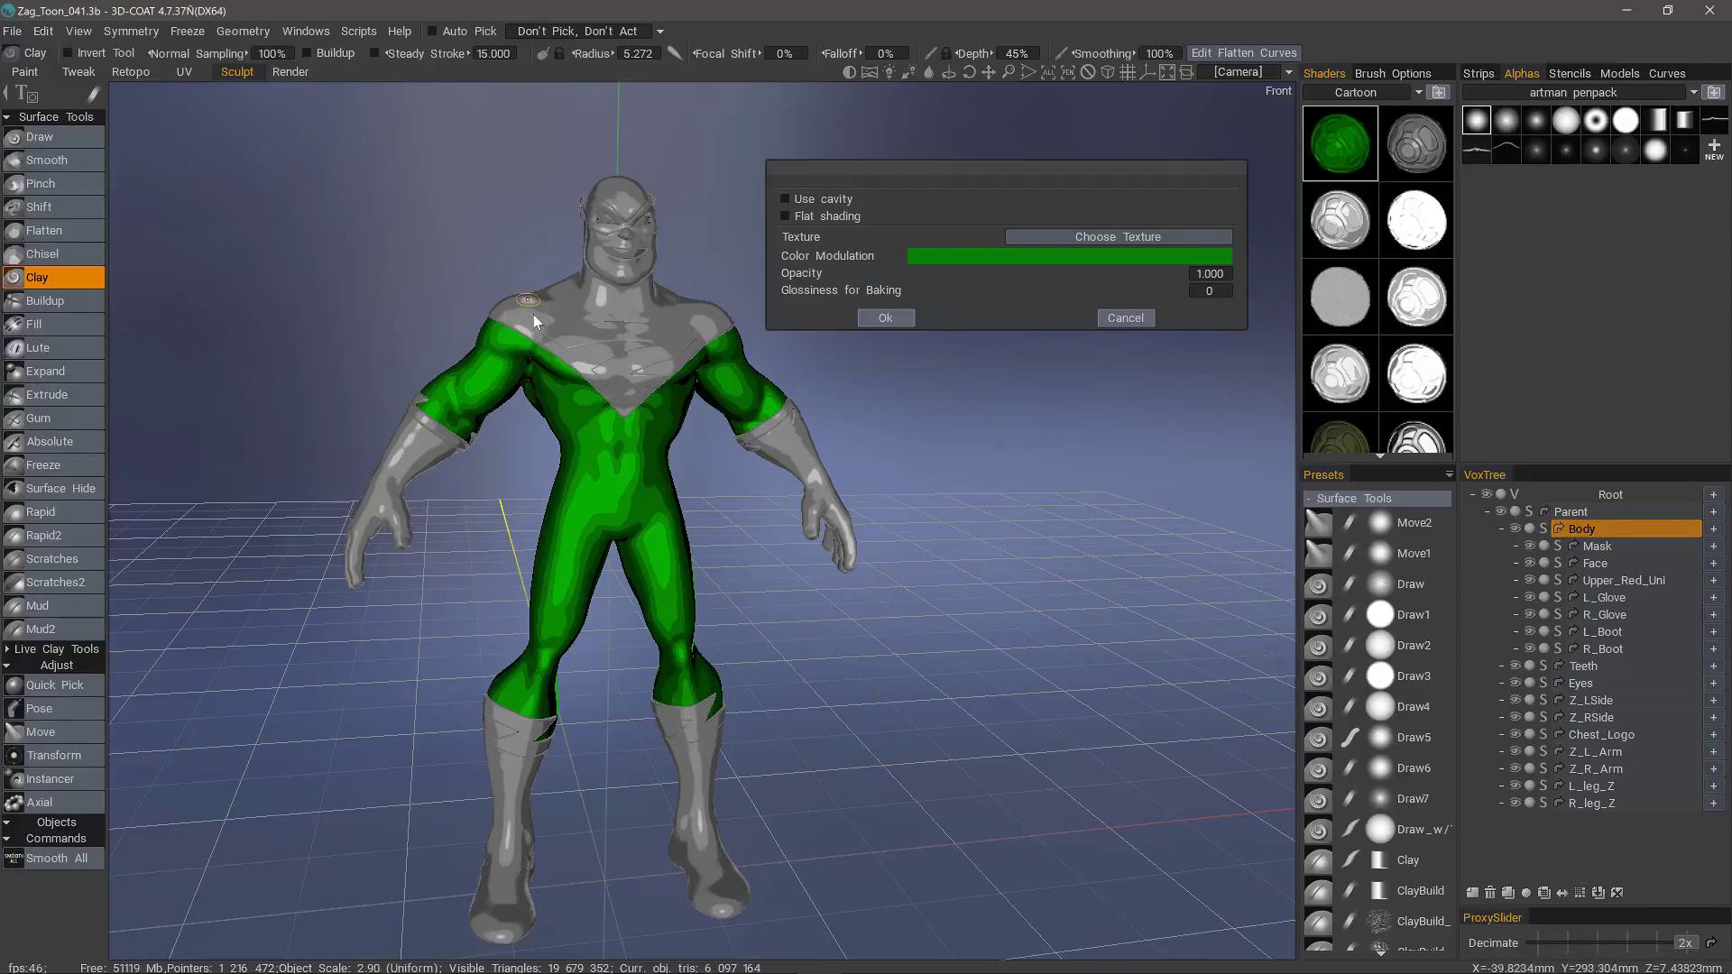
Replace the green shader's texture with Toon_Shader_Image_16.png and accept the object's shader settings
click(1095, 236)
click(572, 551)
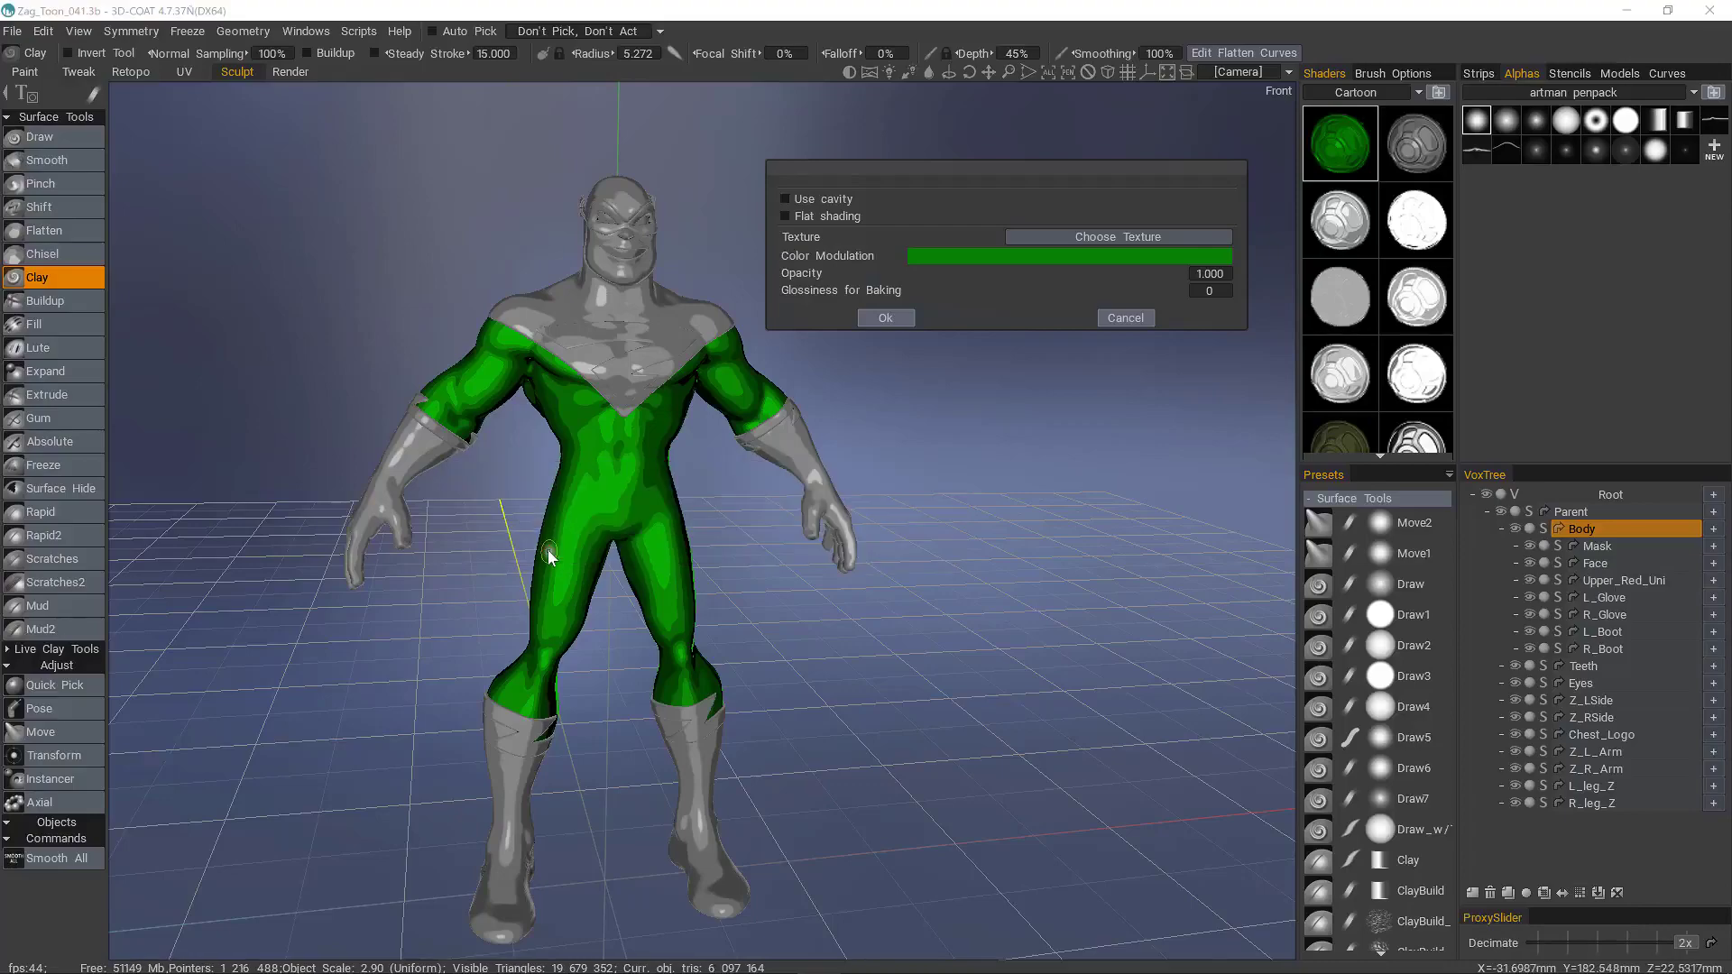
drag(1139, 215, 1118, 848)
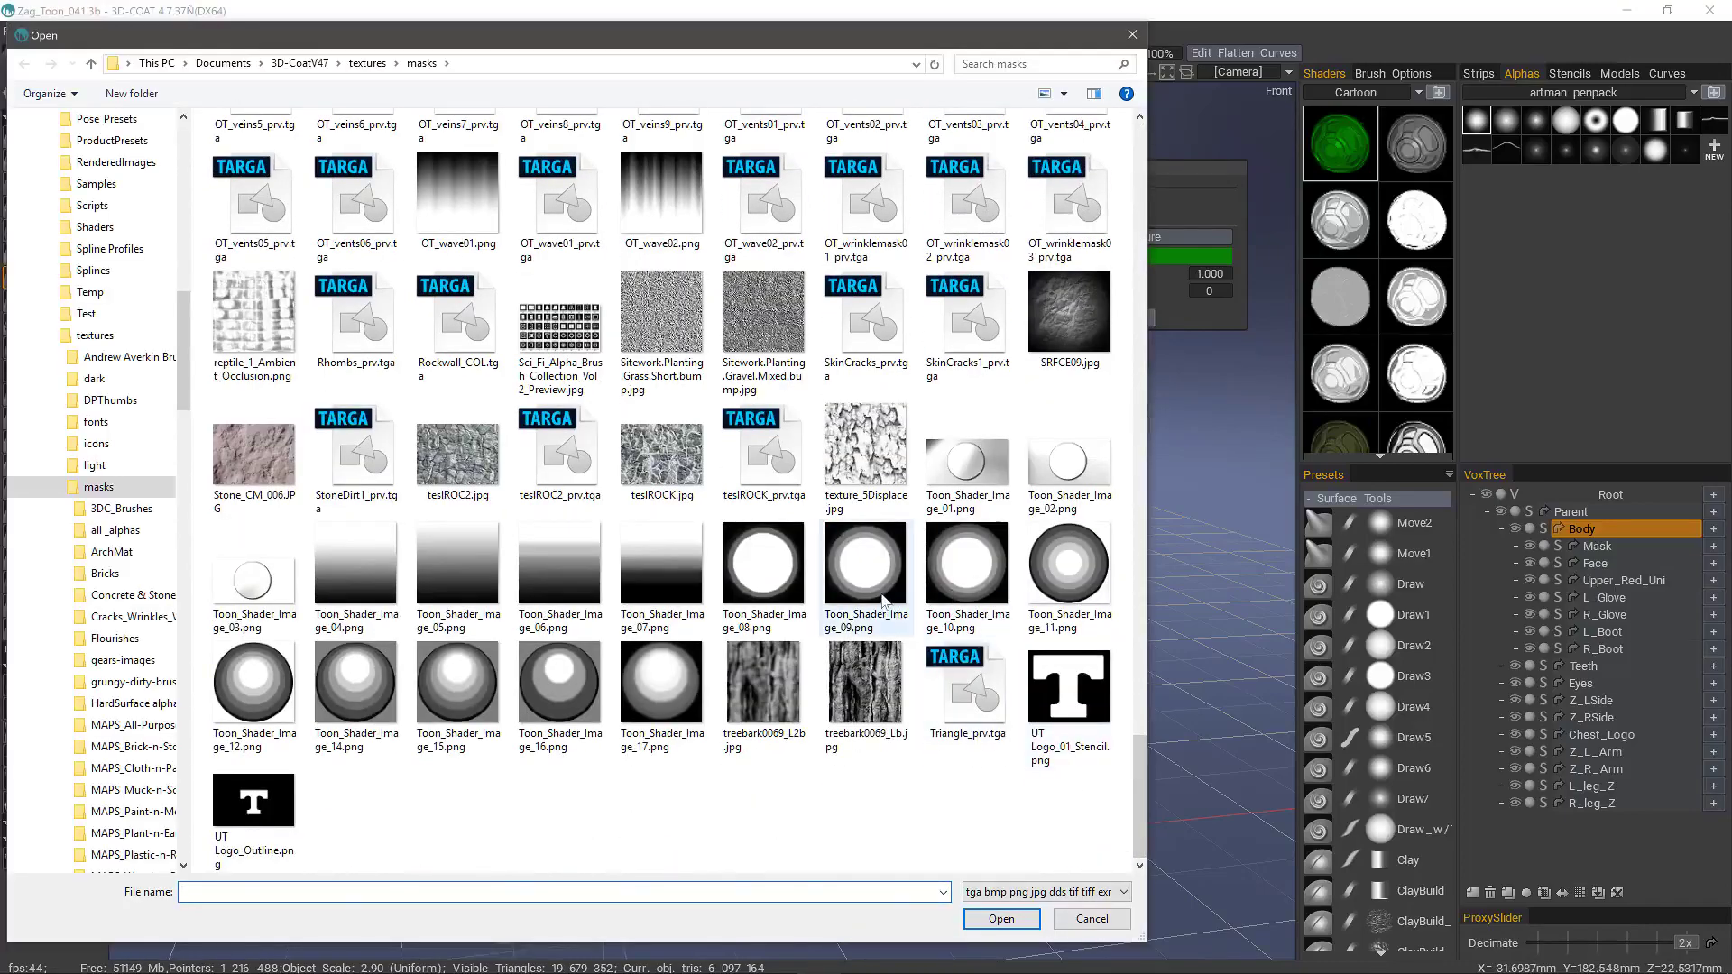
double_click(551, 683)
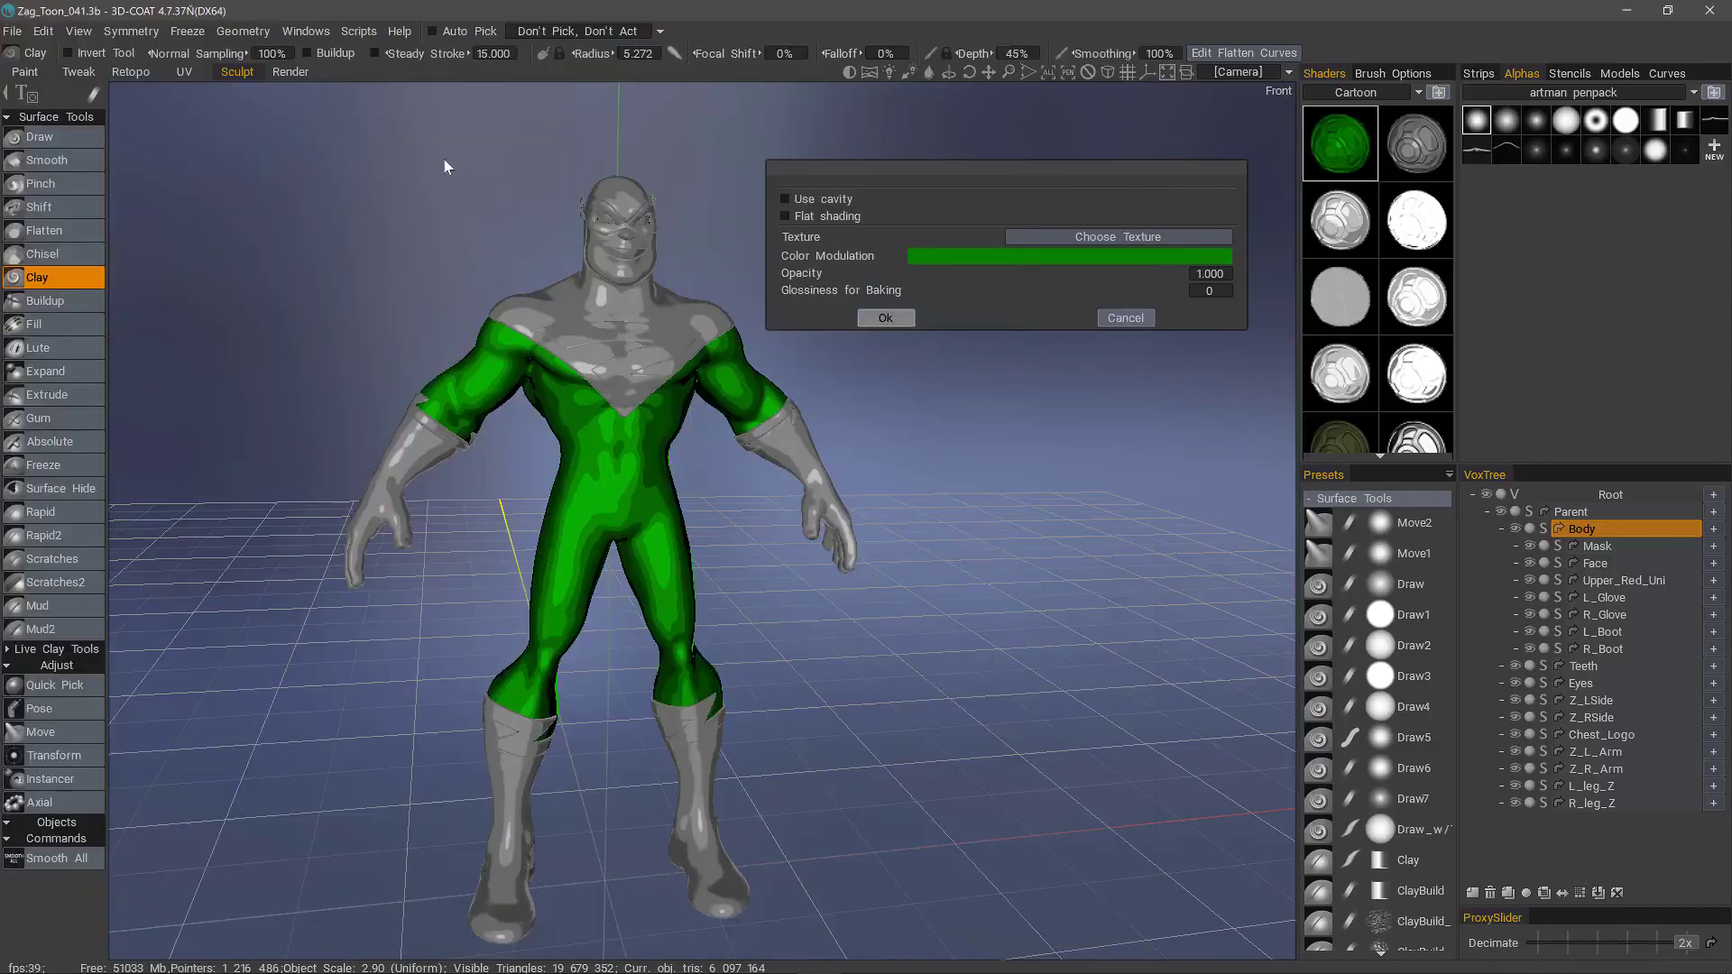
click(885, 317)
drag(955, 371, 1042, 304)
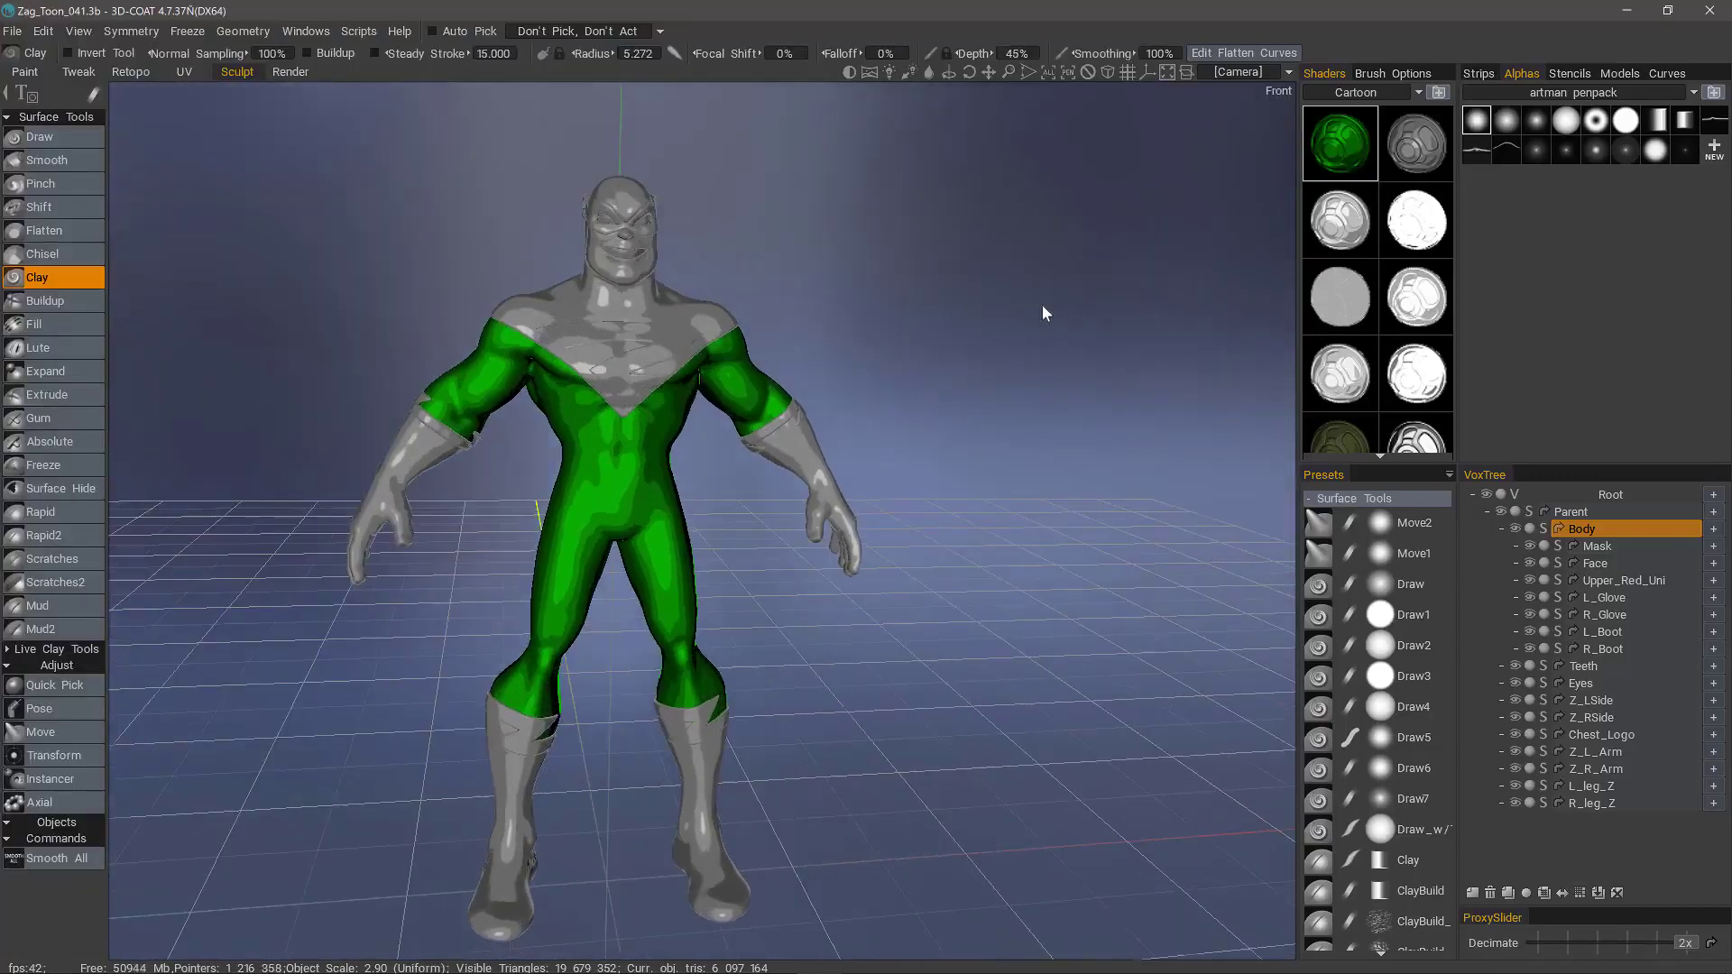
Edit the green shader's permanent settings, replacing its texture with Toon_Shader_Image_17.png, and accept them
right_click(1336, 154)
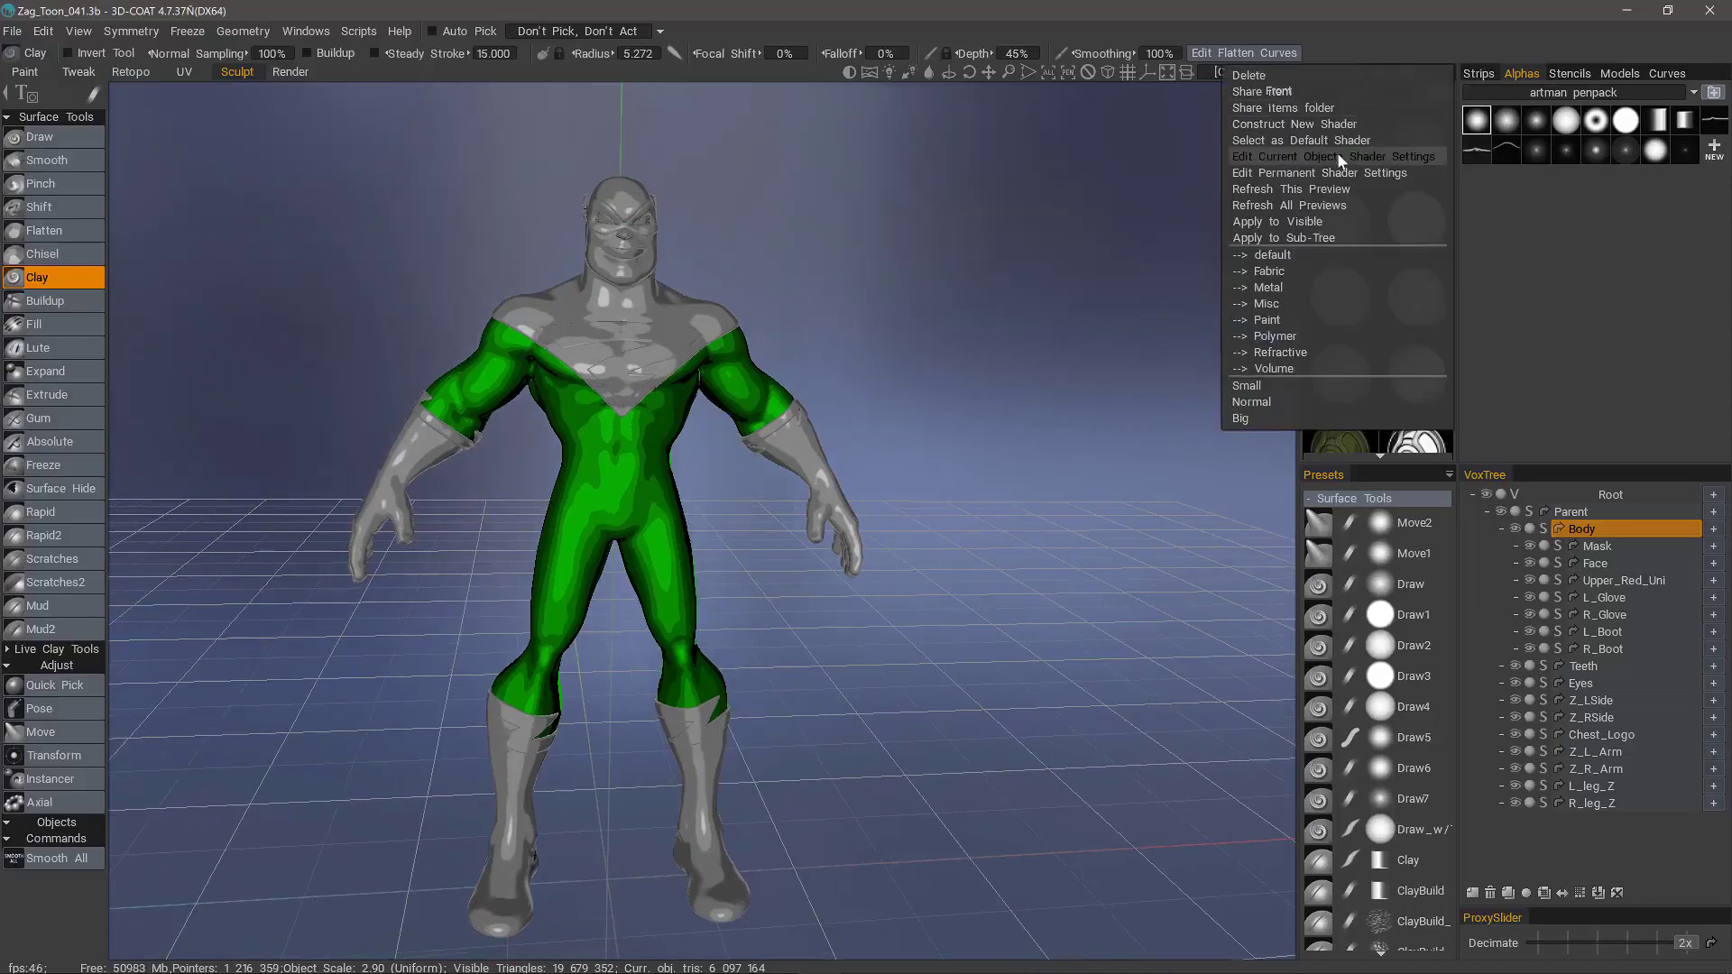
click(1273, 174)
drag(727, 441, 1044, 506)
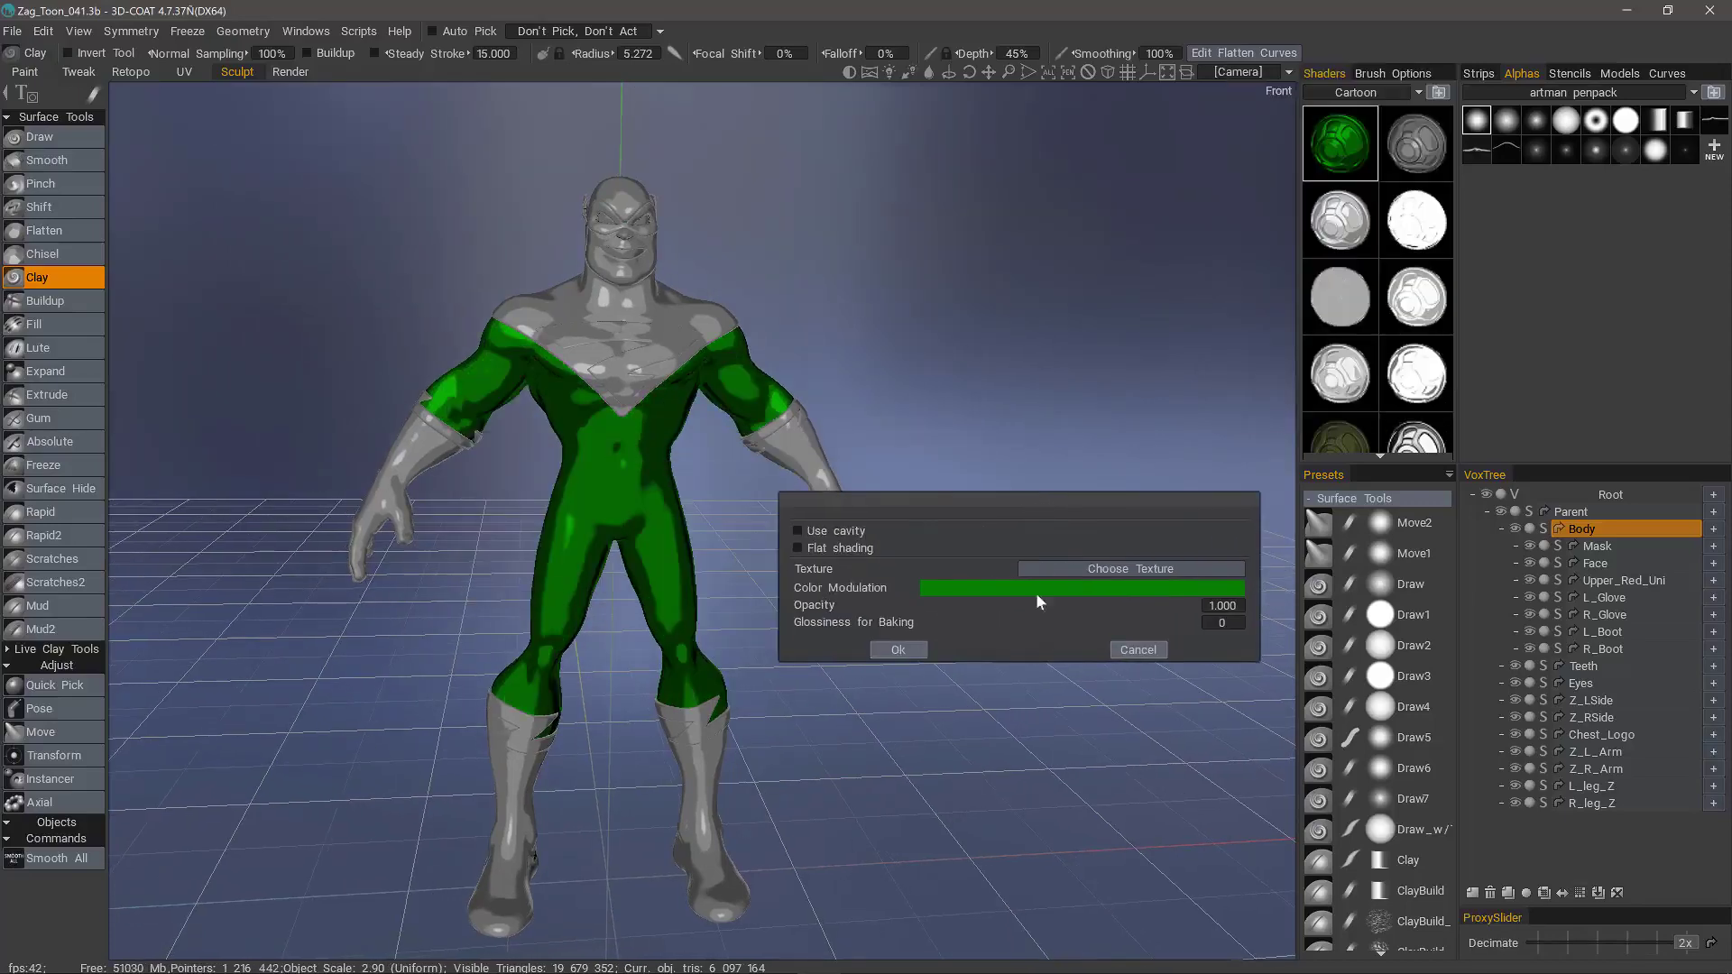
alt+drag(532, 451, 576, 543)
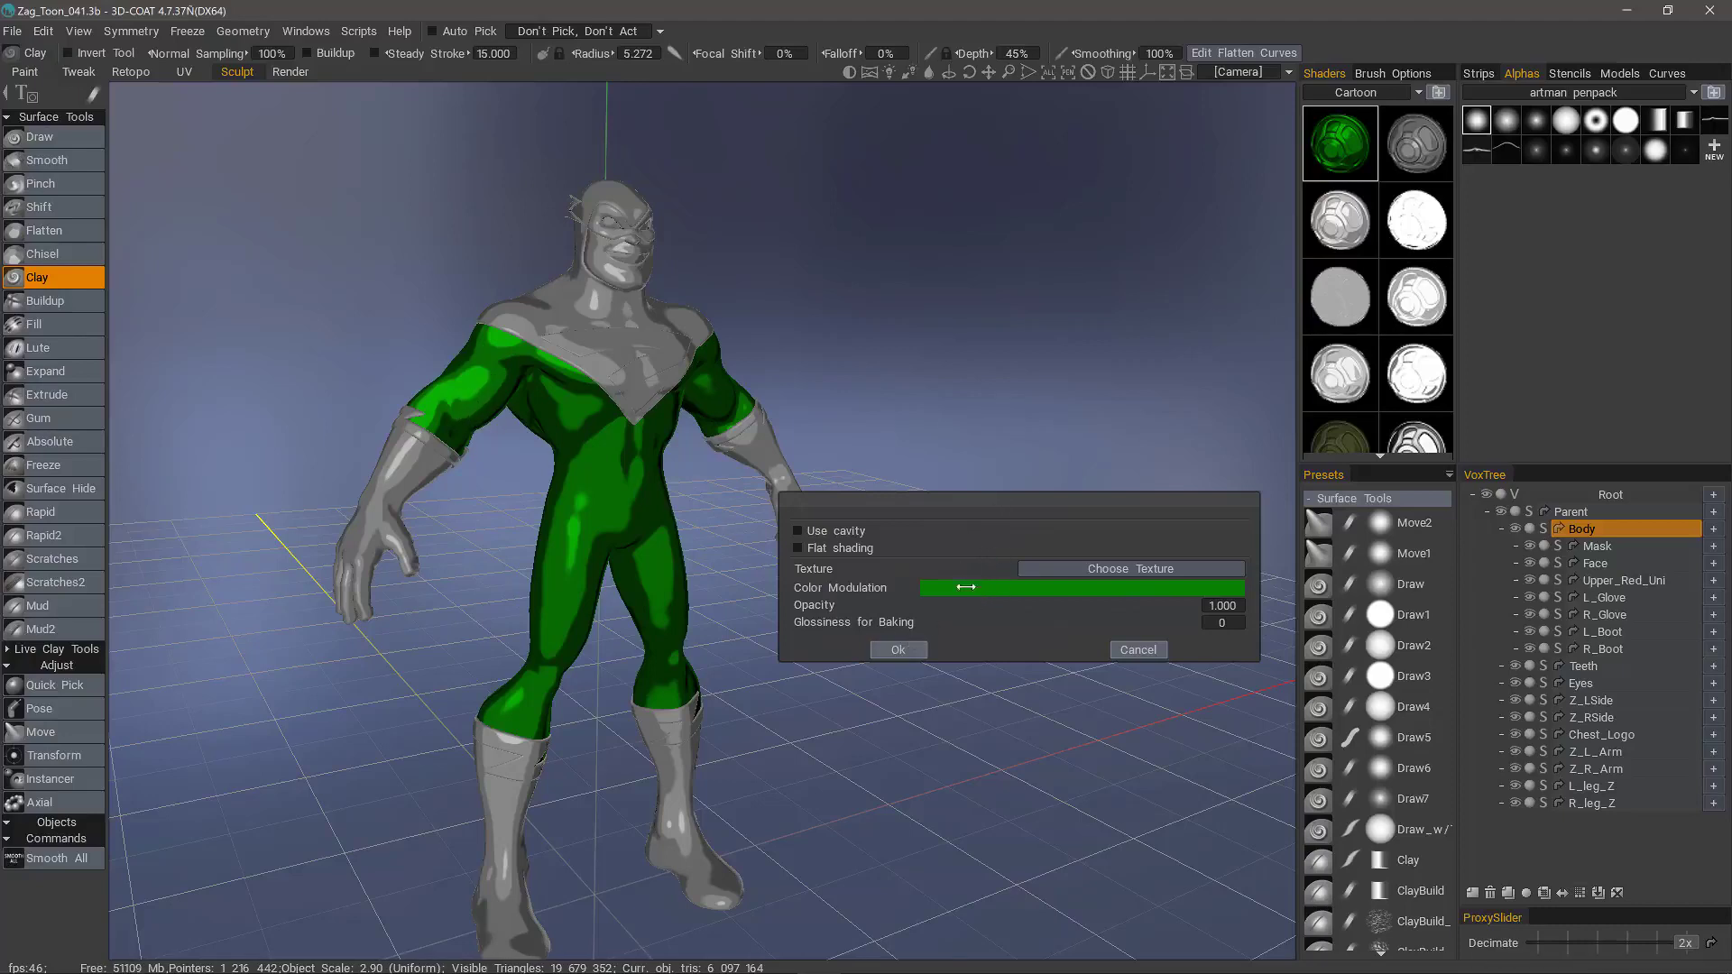
click(1066, 569)
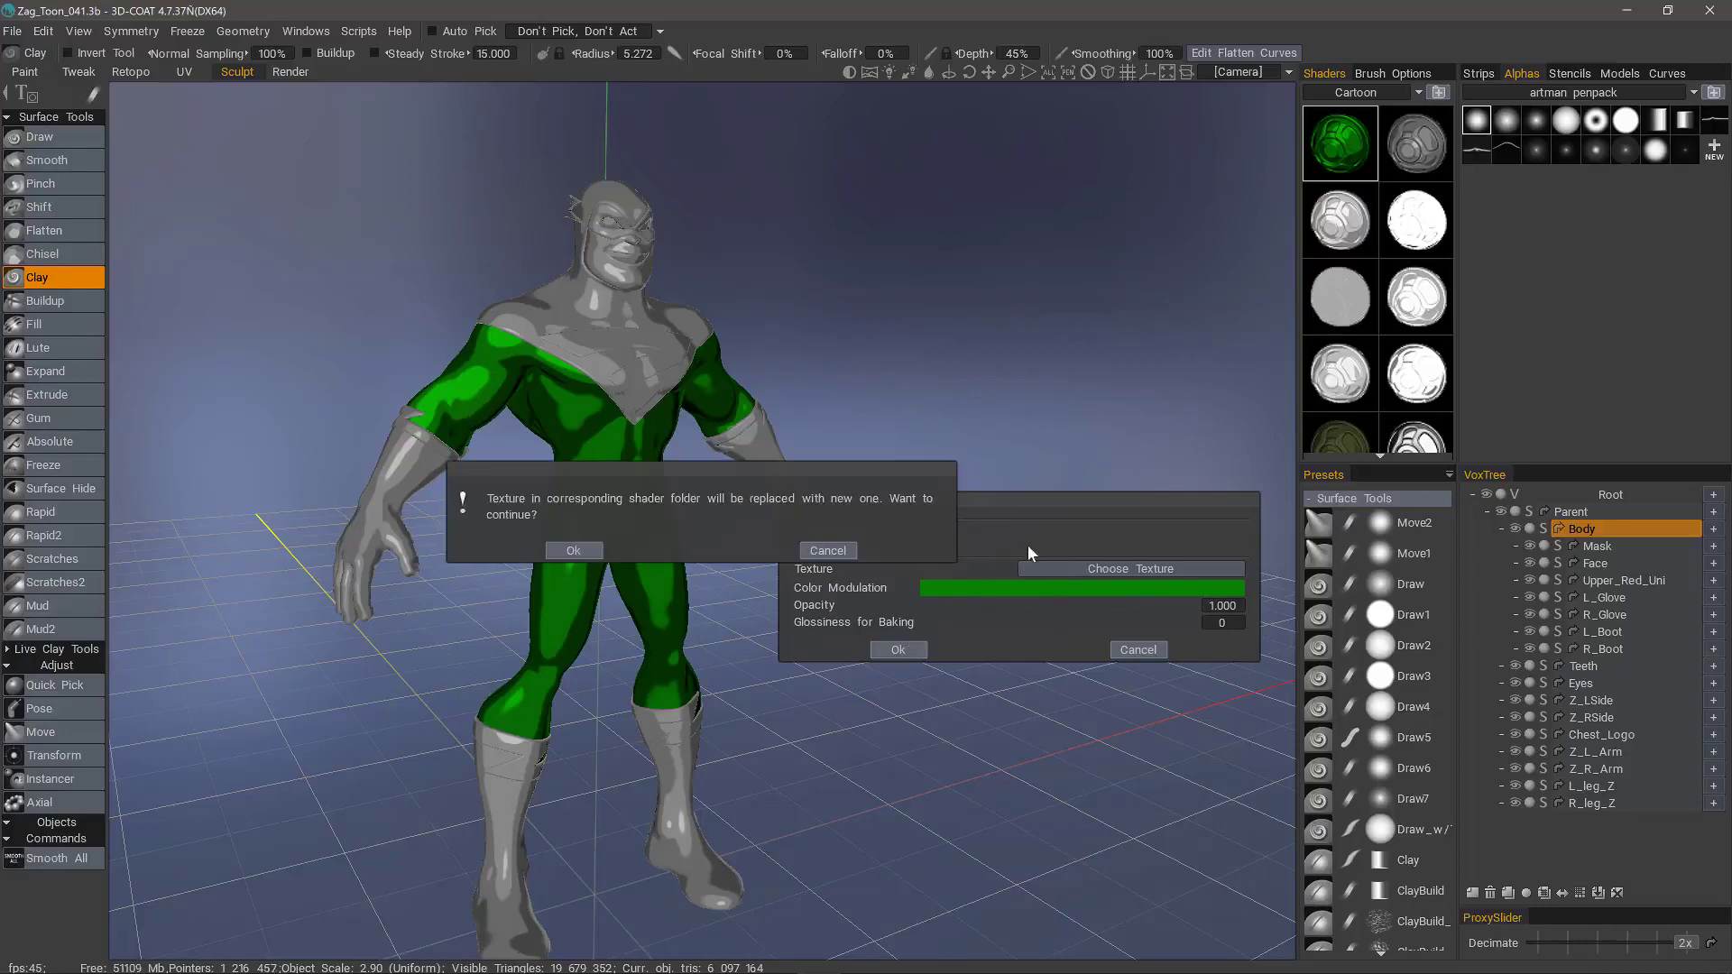
click(574, 550)
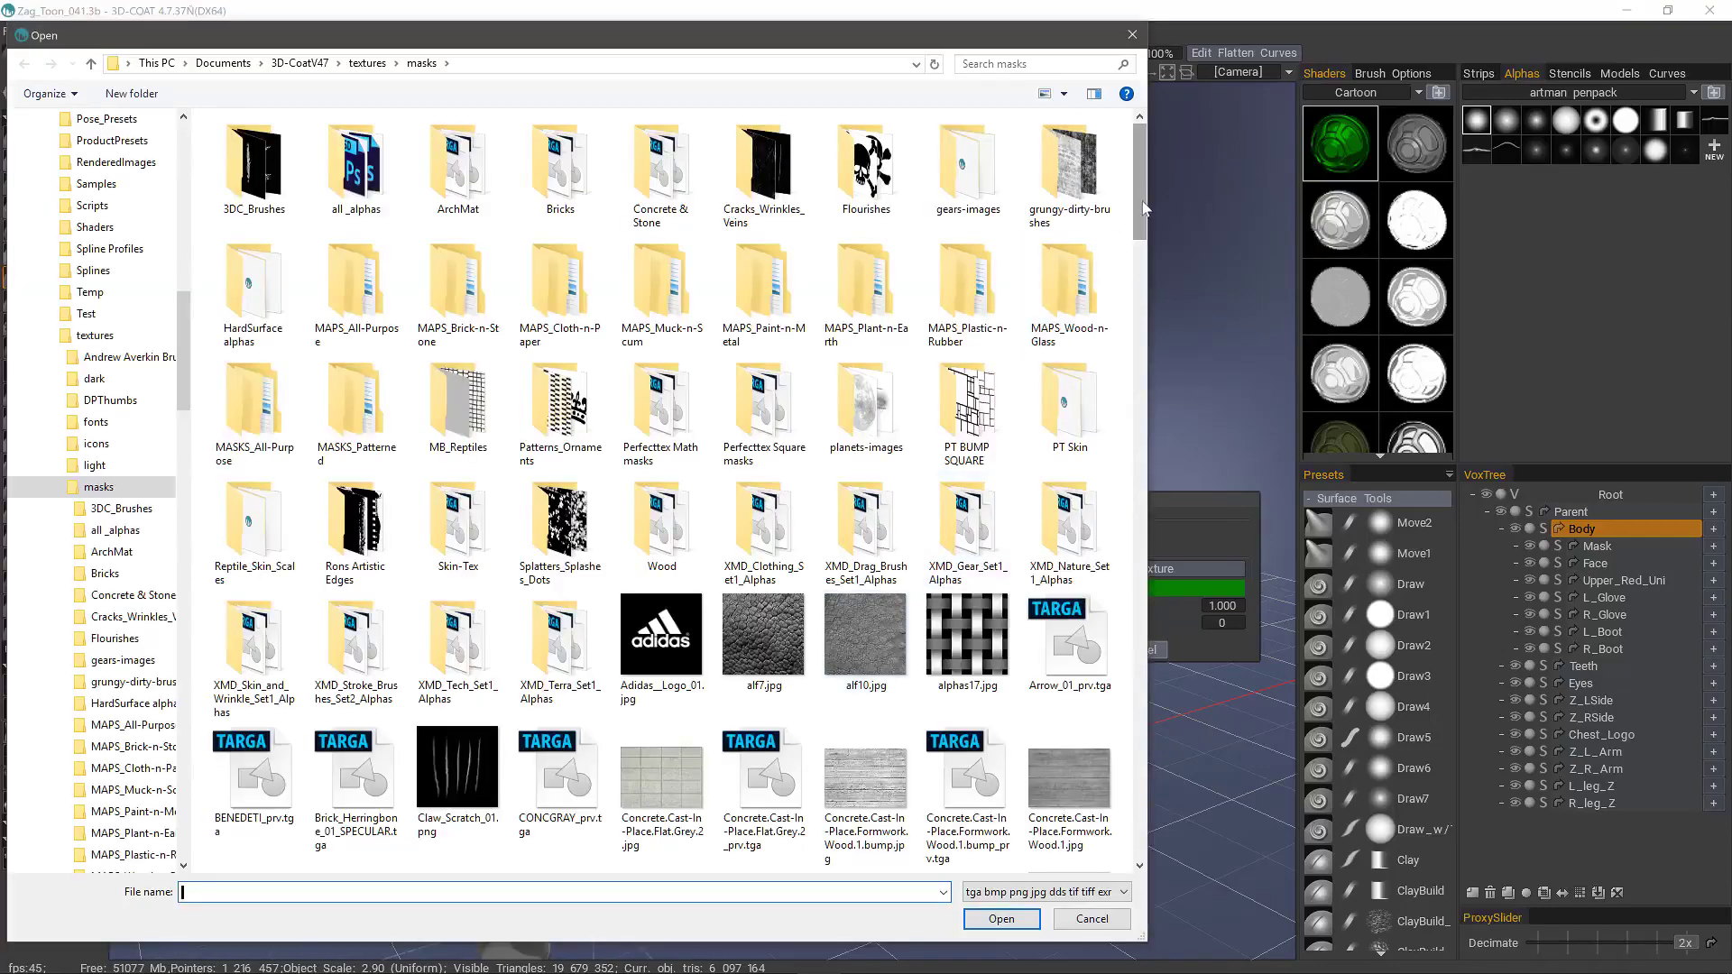
drag(1143, 204, 1153, 830)
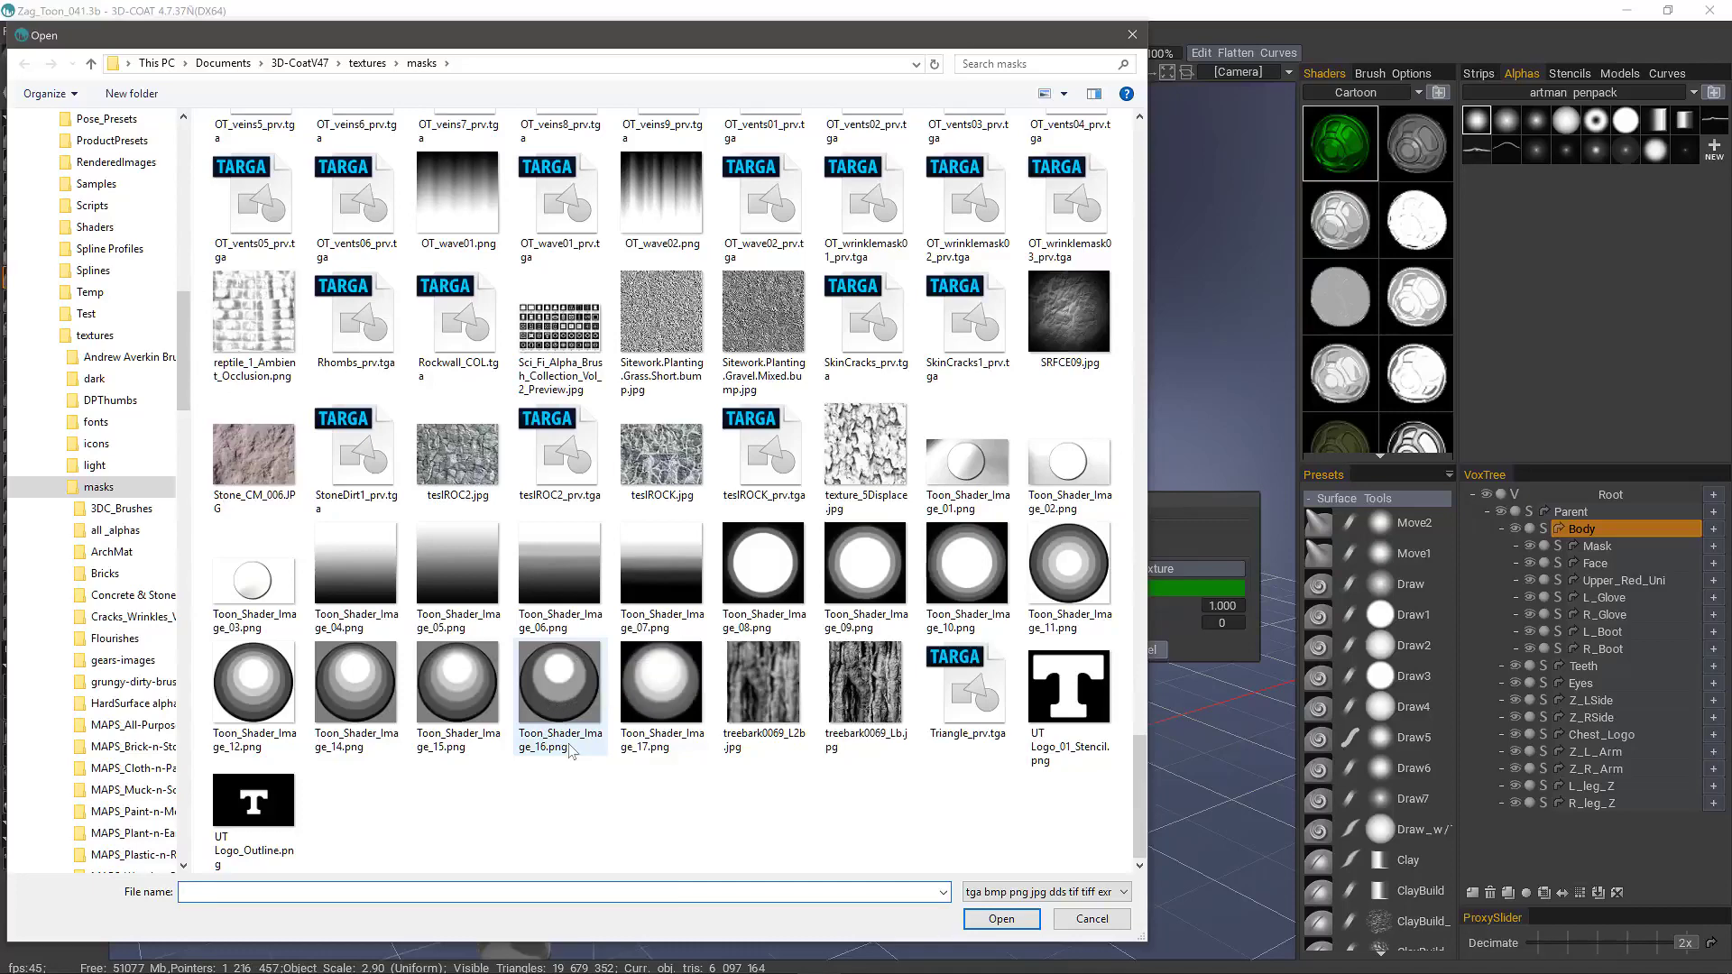
double_click(665, 690)
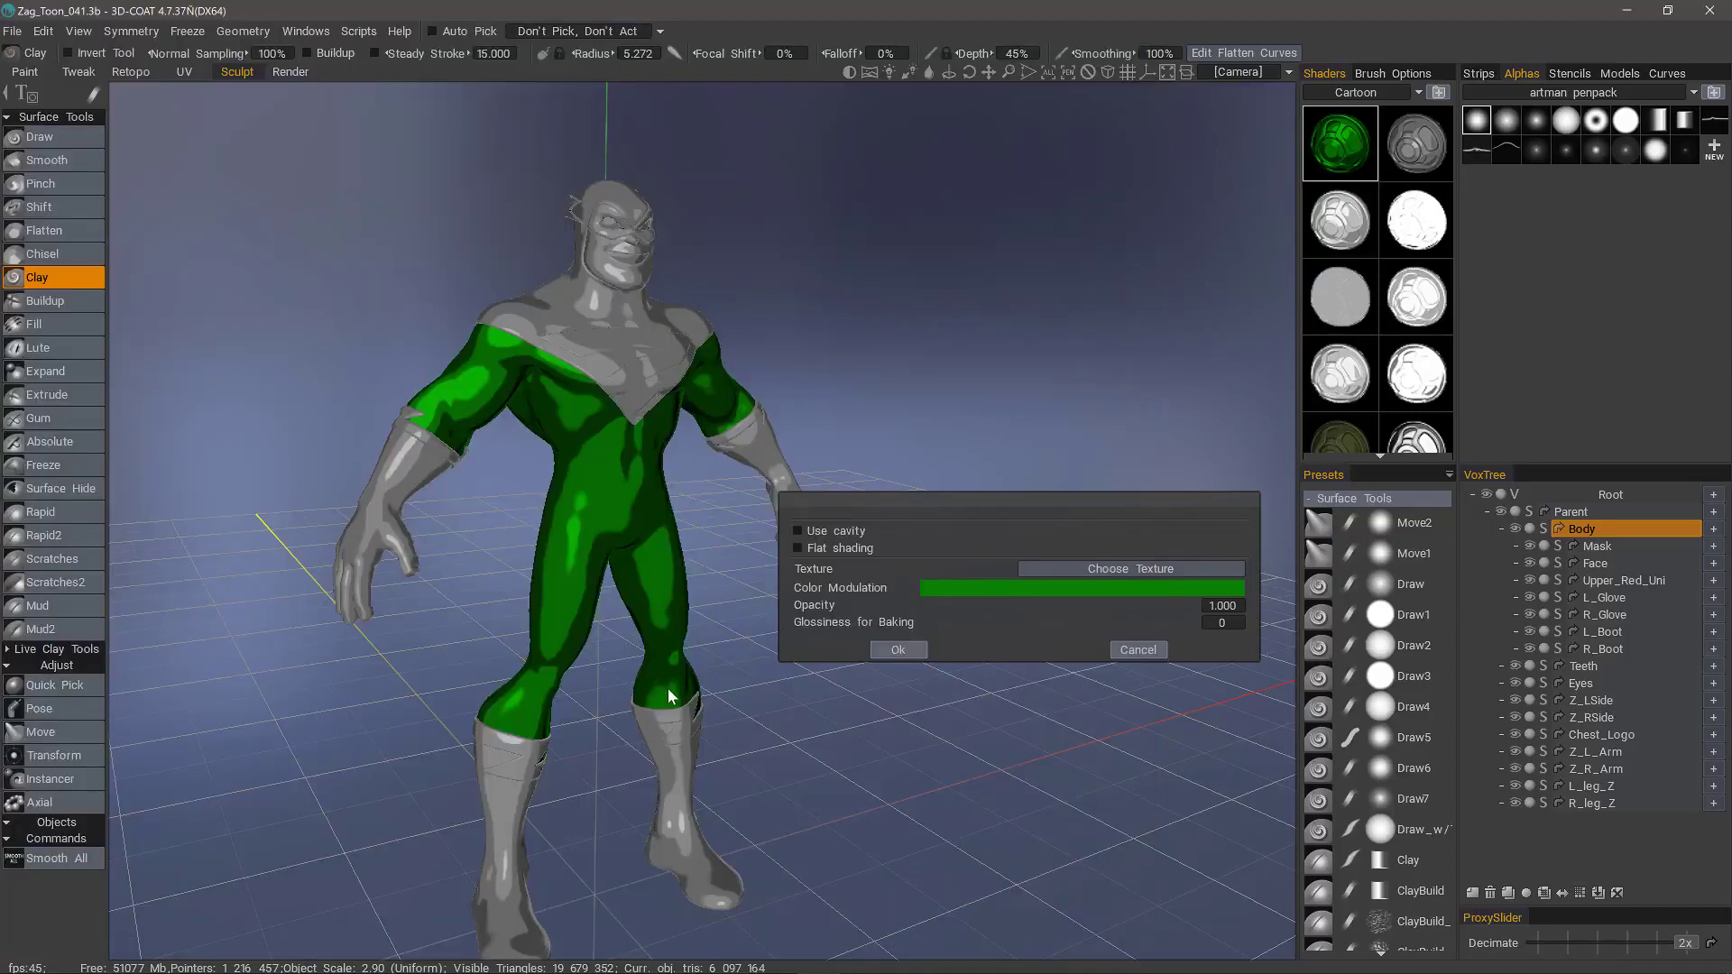
drag(292, 374, 305, 368)
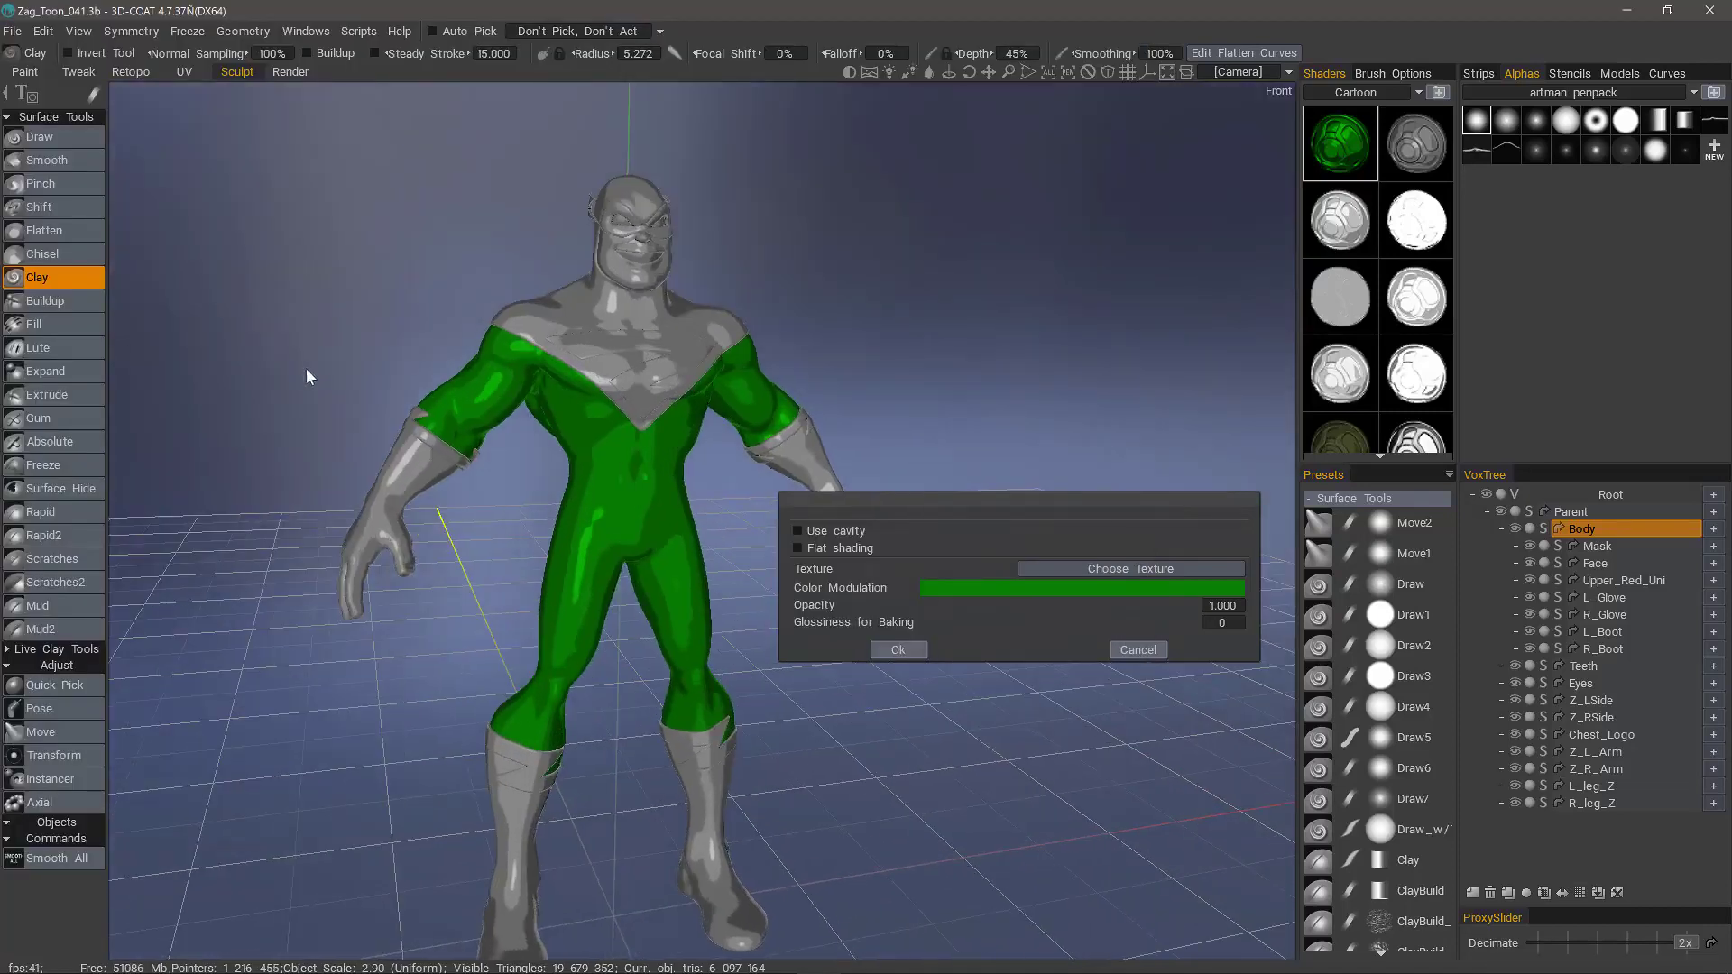
click(899, 649)
mouse_move(895, 673)
mouse_down()
mouse_move(1009, 577)
mouse_move(344, 292)
mouse_move(359, 309)
mouse_move(814, 376)
mouse_up()
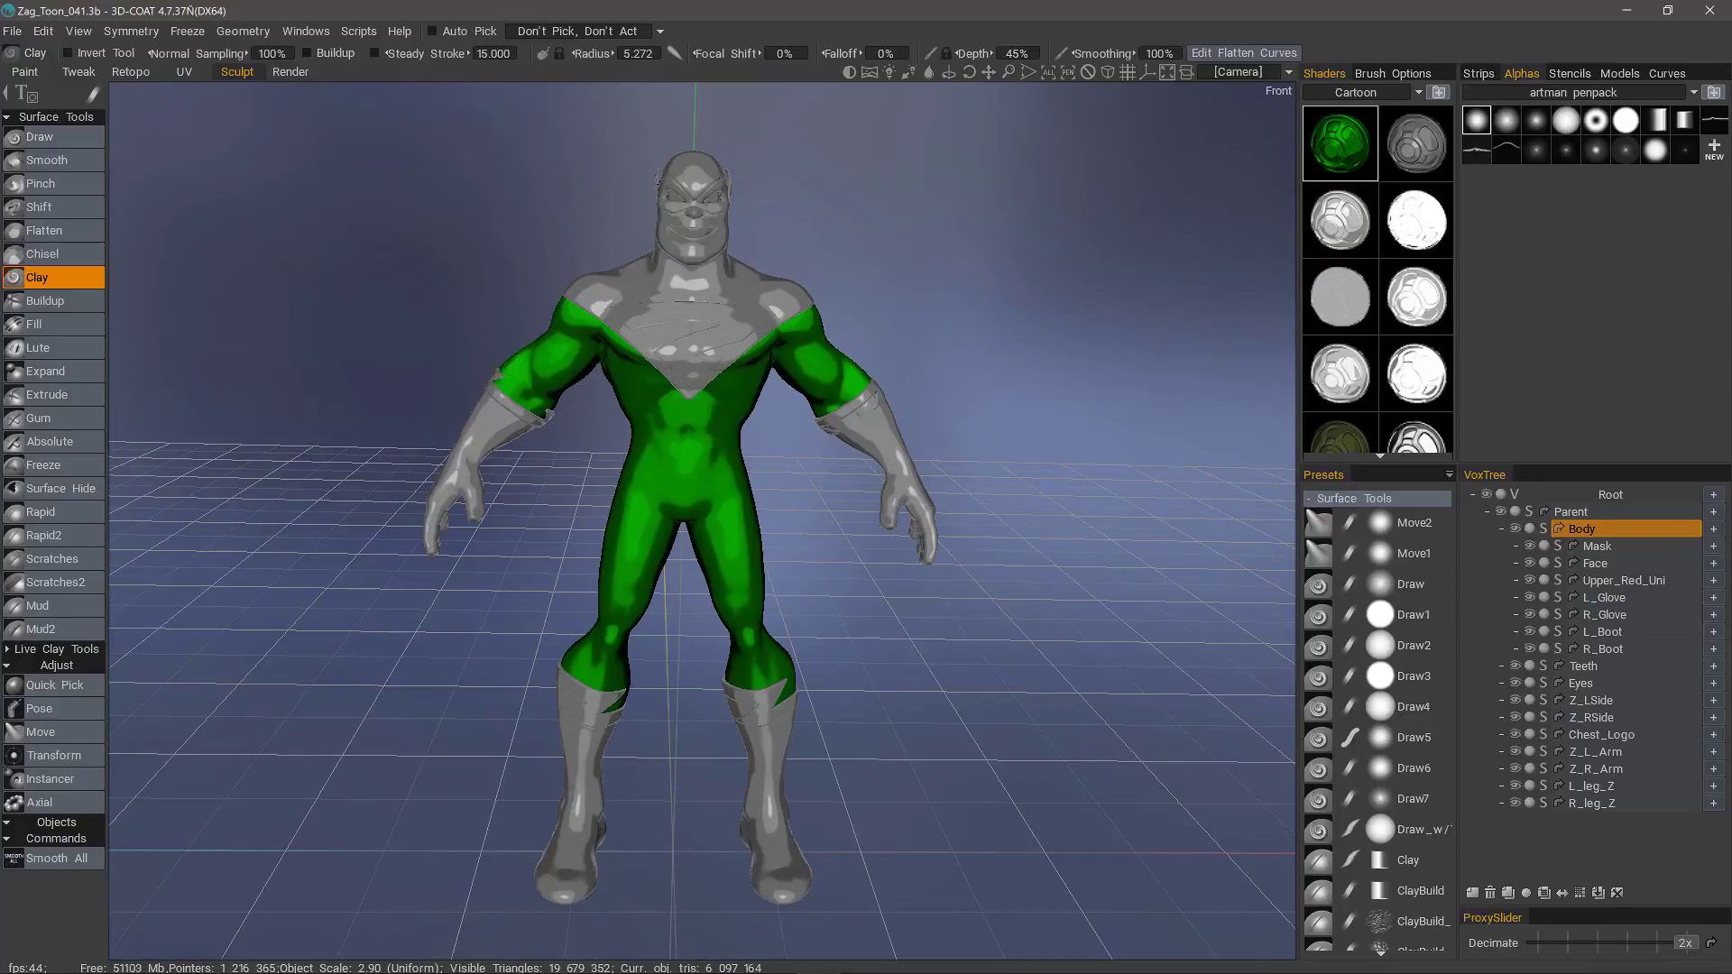
alt+drag(580, 345, 642, 336)
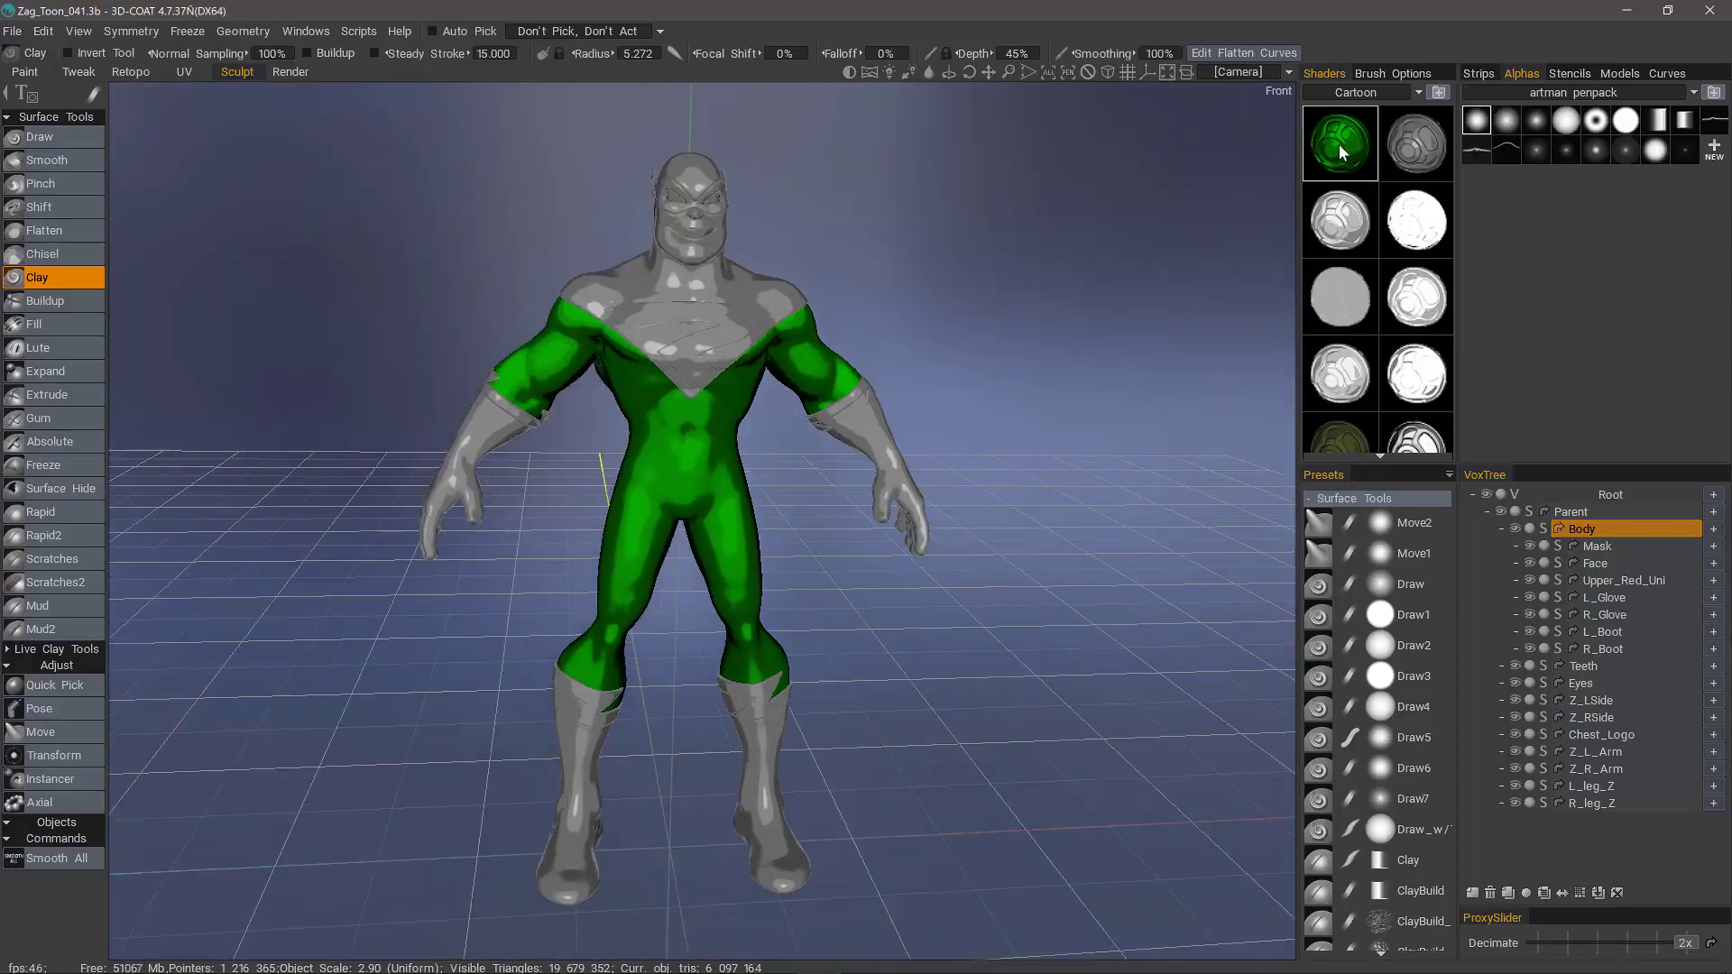
Construct a new shader from the green one and name it "Toon Test1"
right_click(1342, 154)
click(1261, 127)
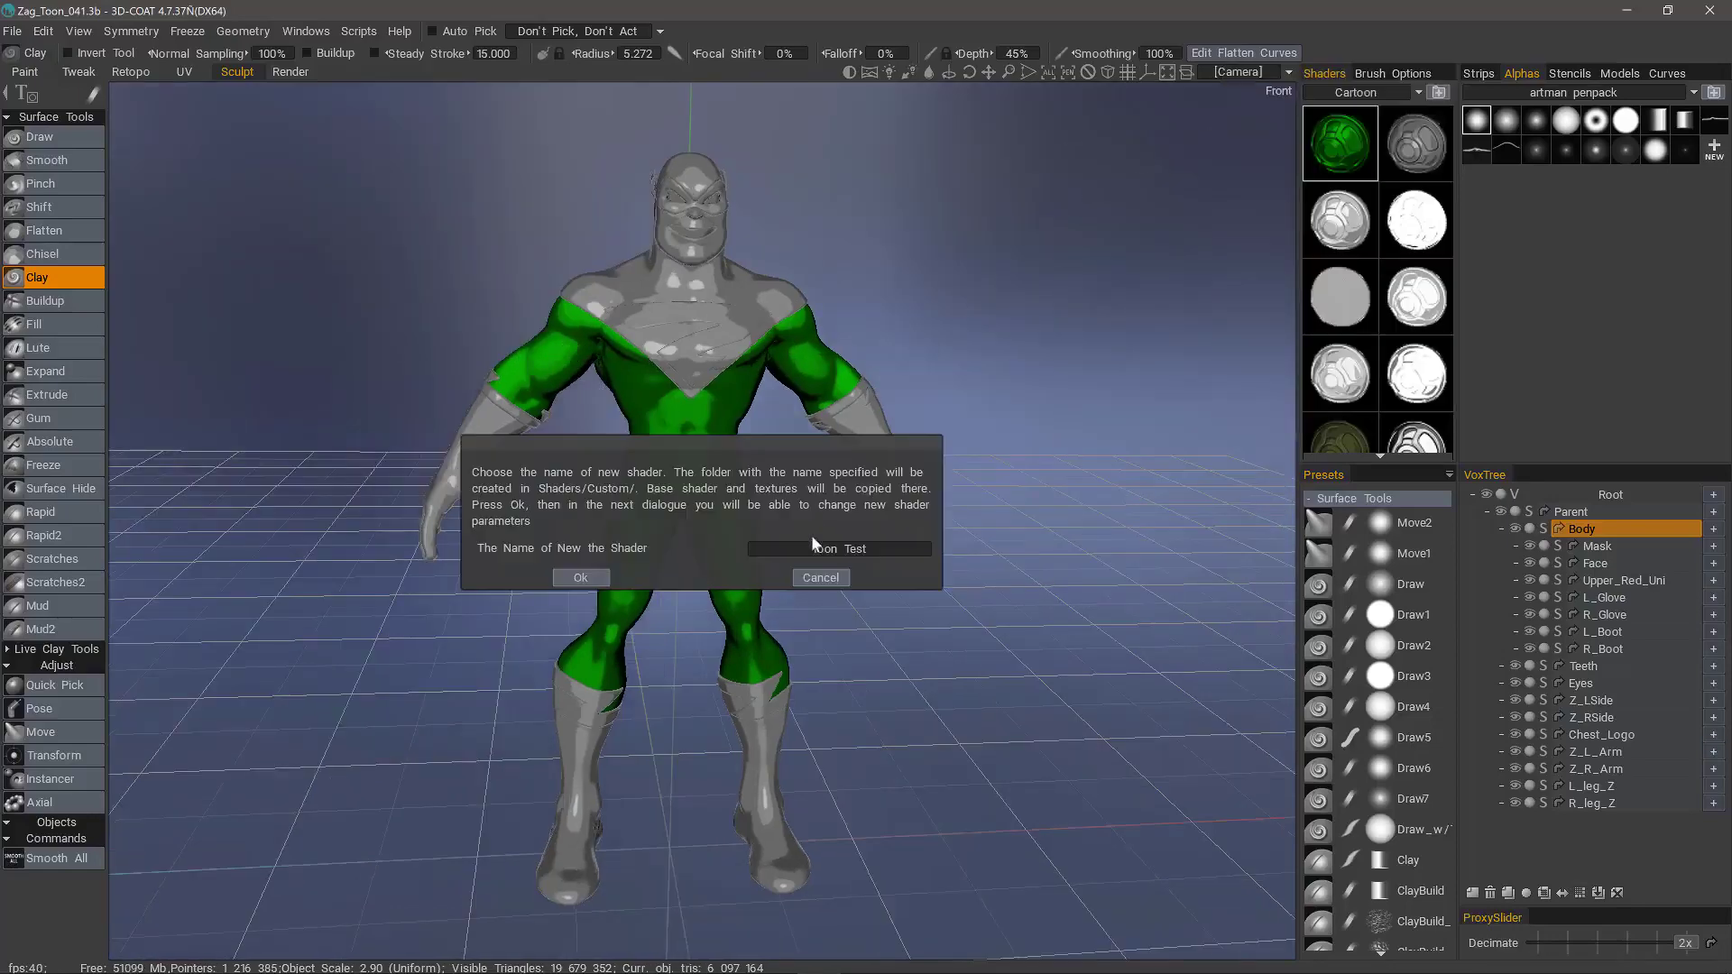
click(854, 549)
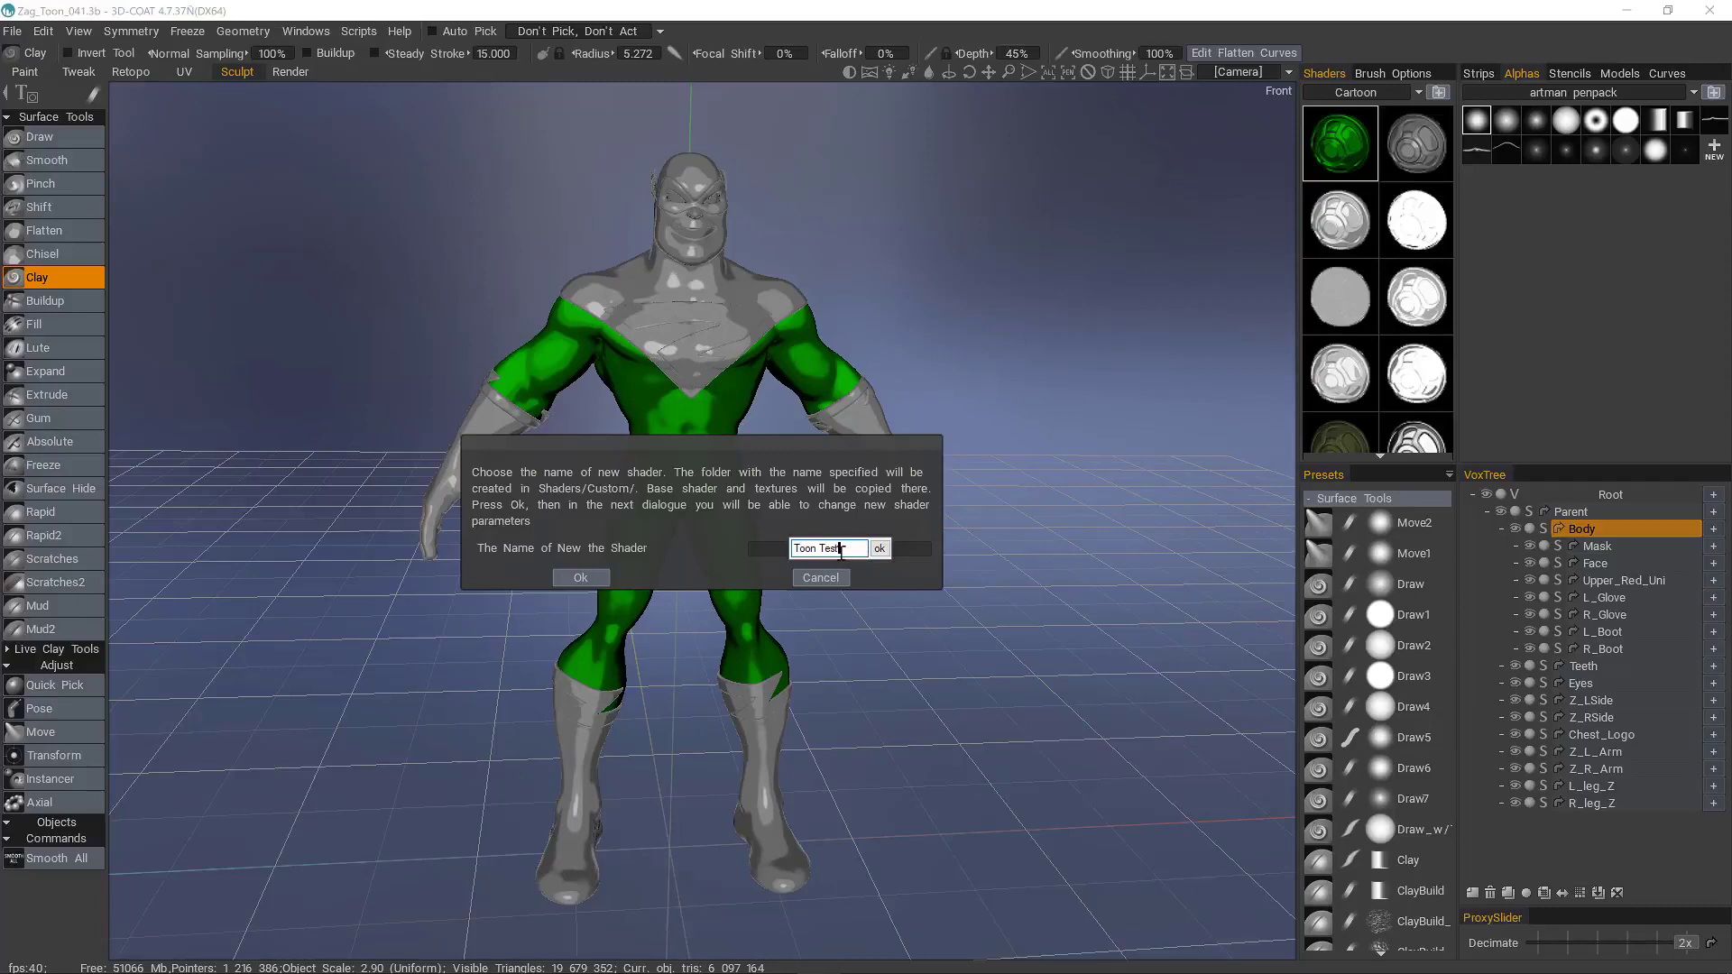
text(1)
click(880, 549)
click(580, 577)
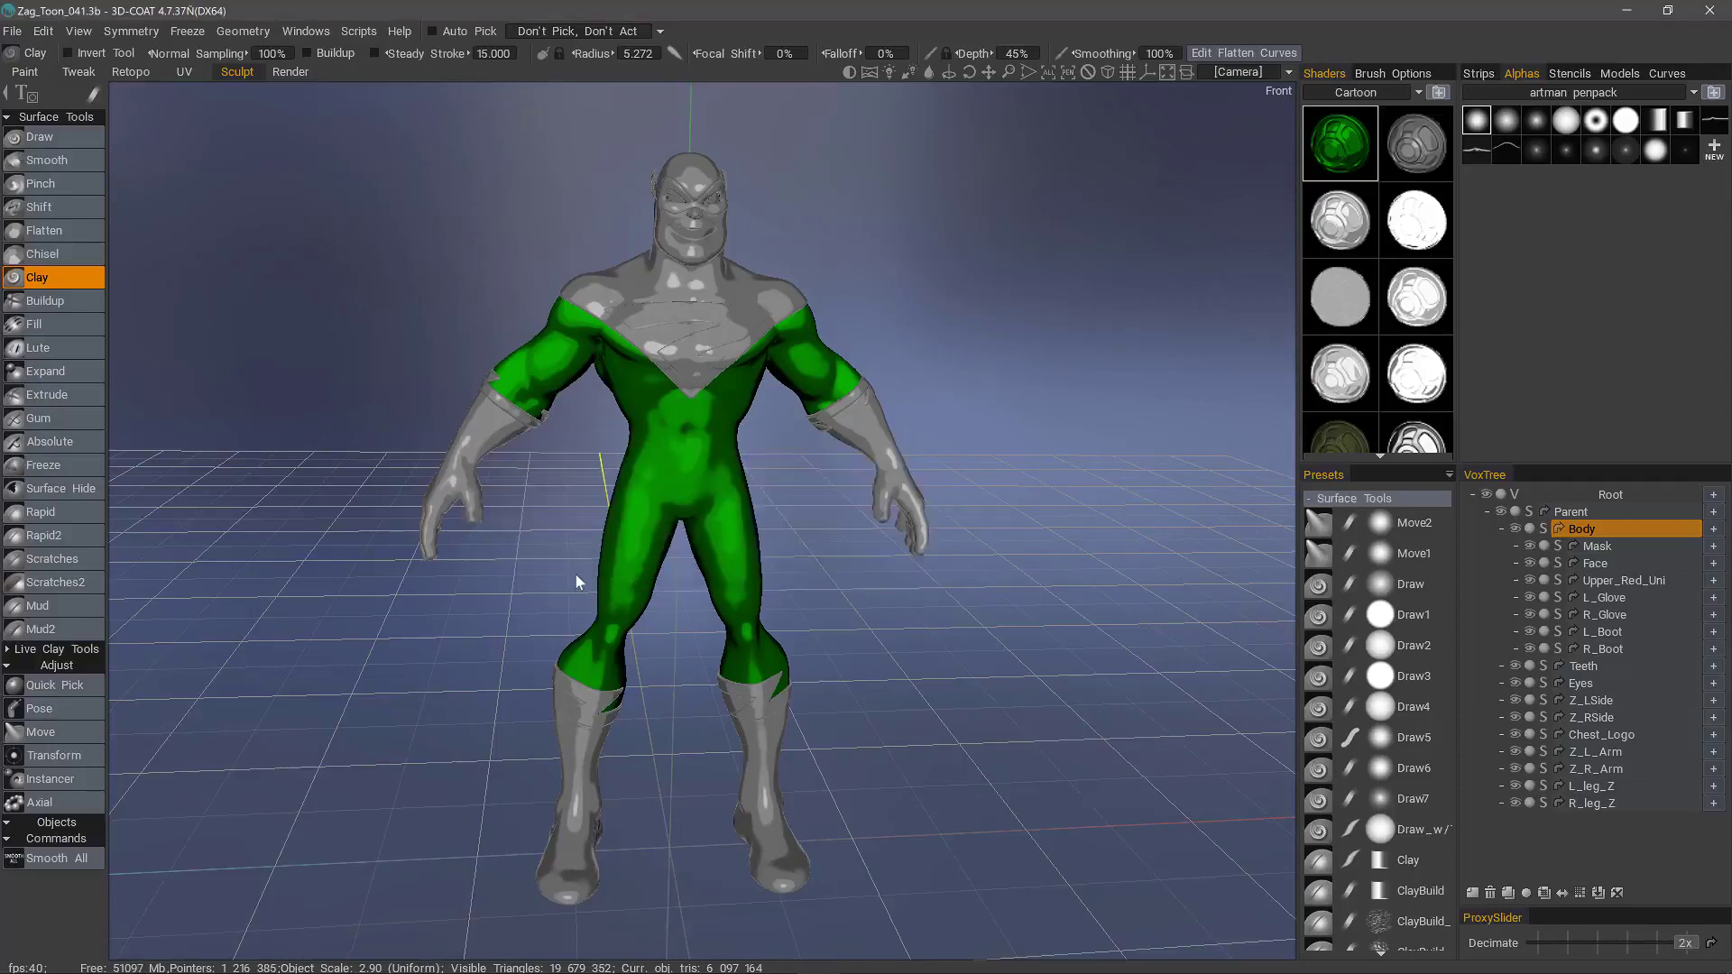
Set the new shader's color modulation to orange with hue 32.161, saturation 99% and lightness 59%
drag(843, 452, 1048, 525)
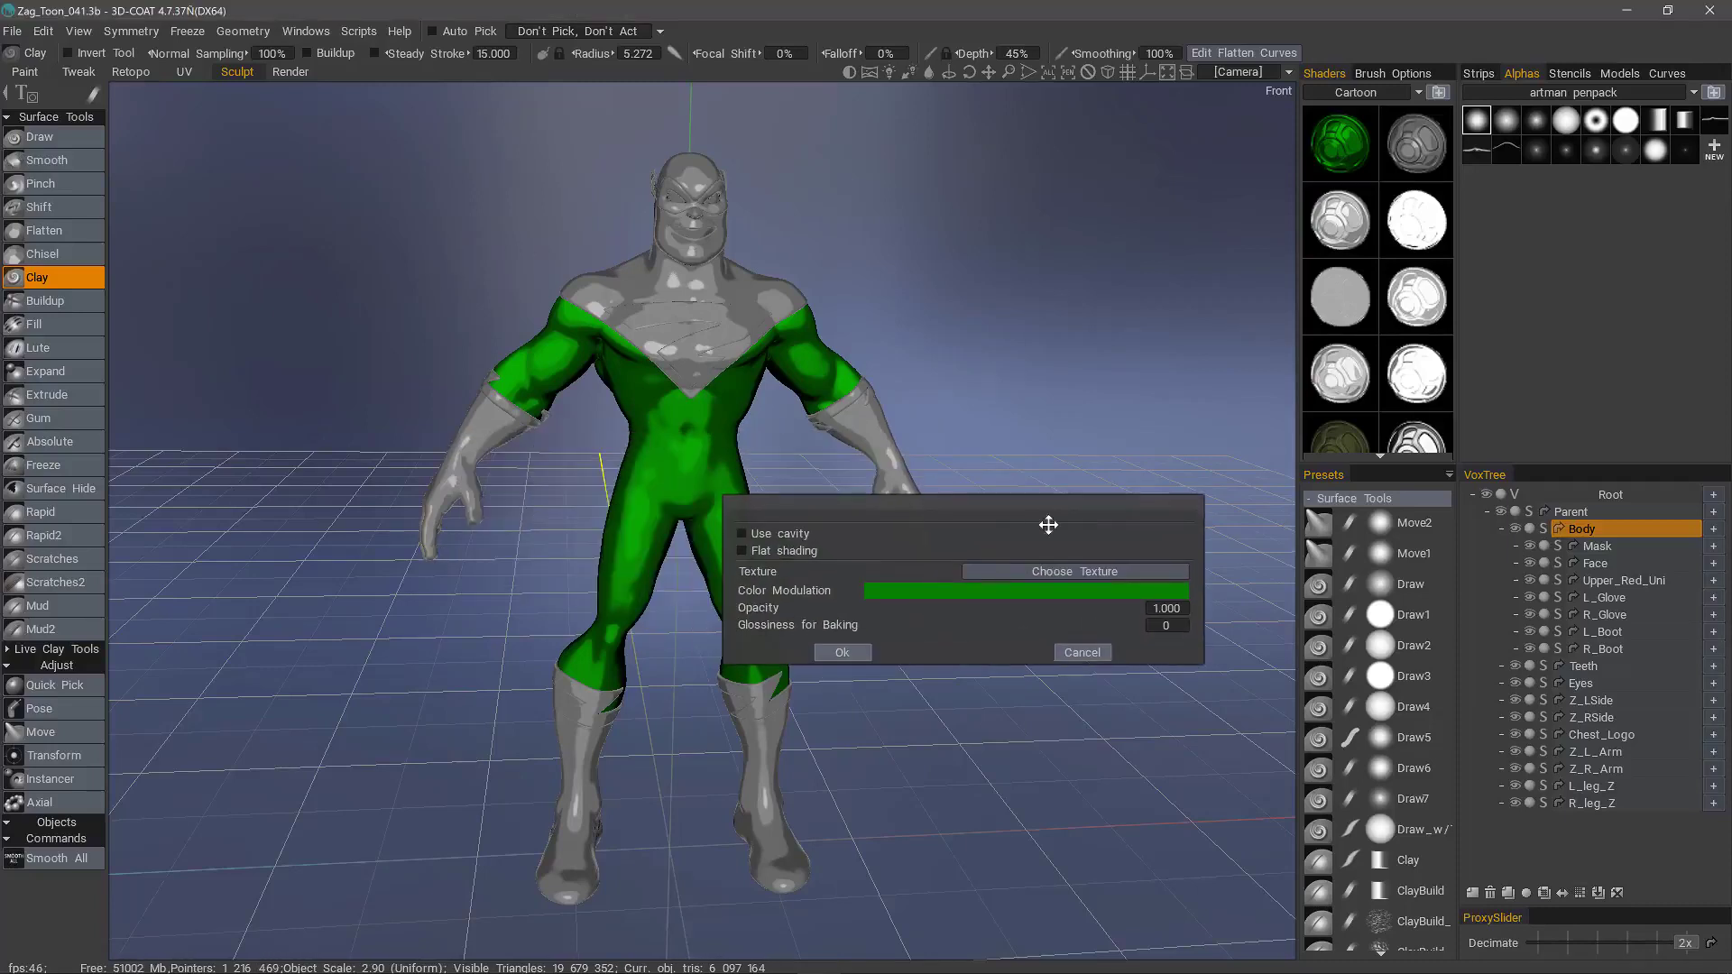
click(1030, 592)
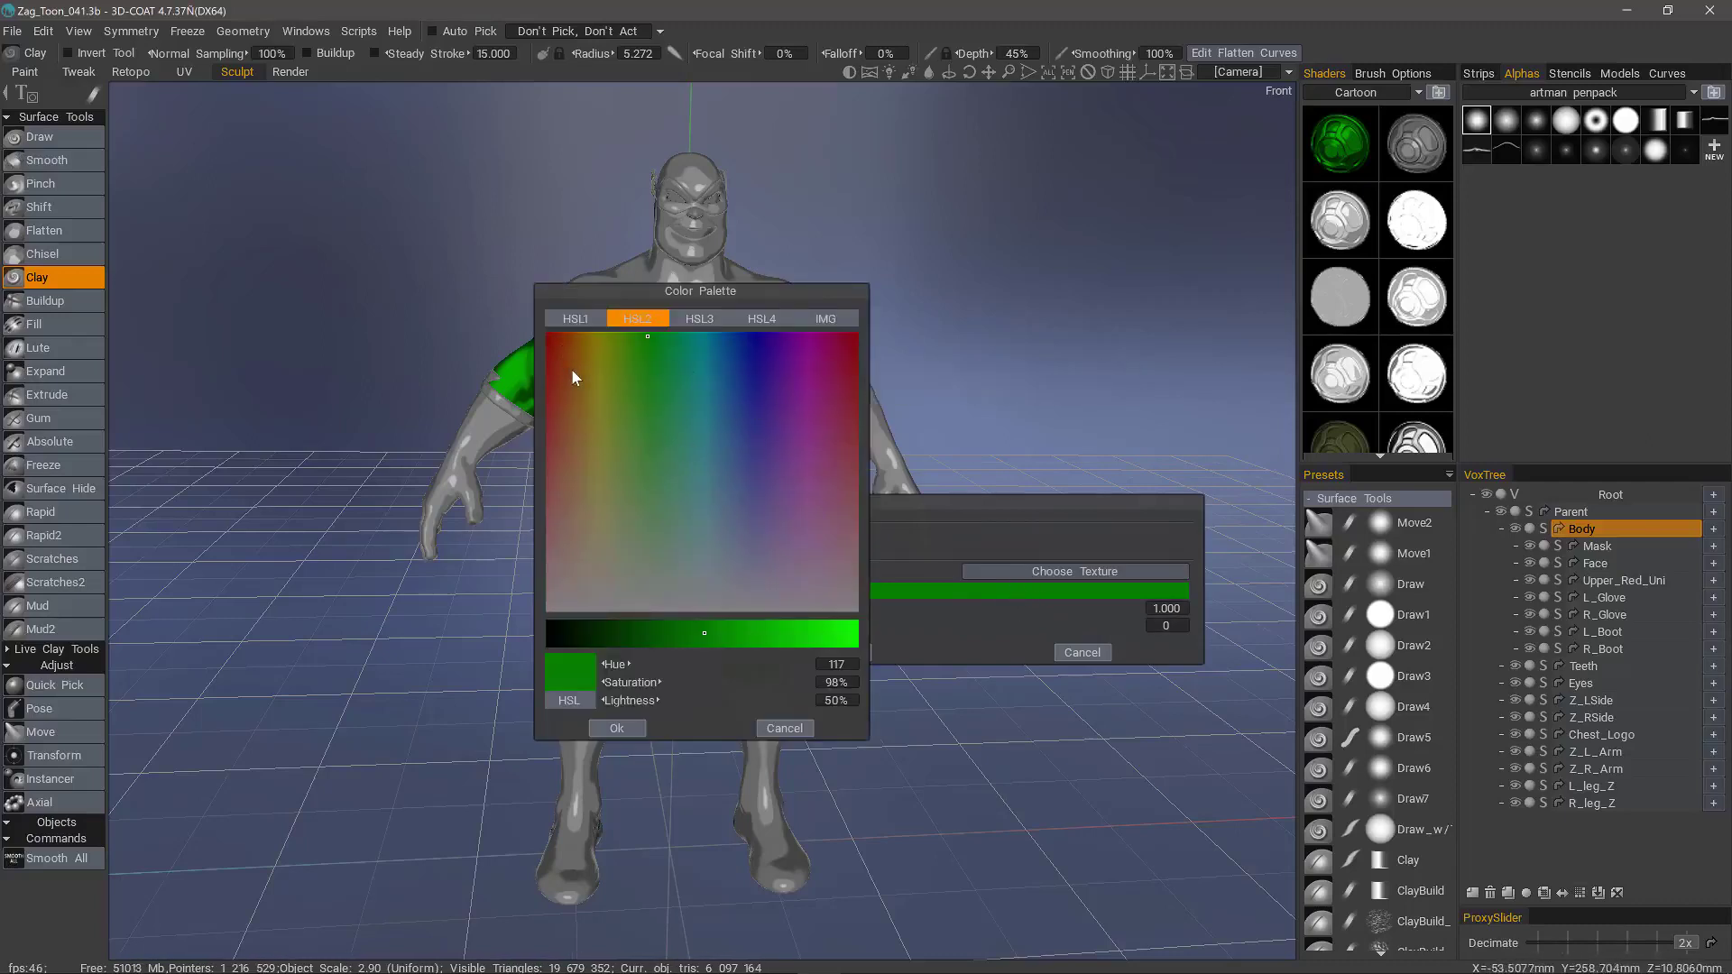
click(591, 383)
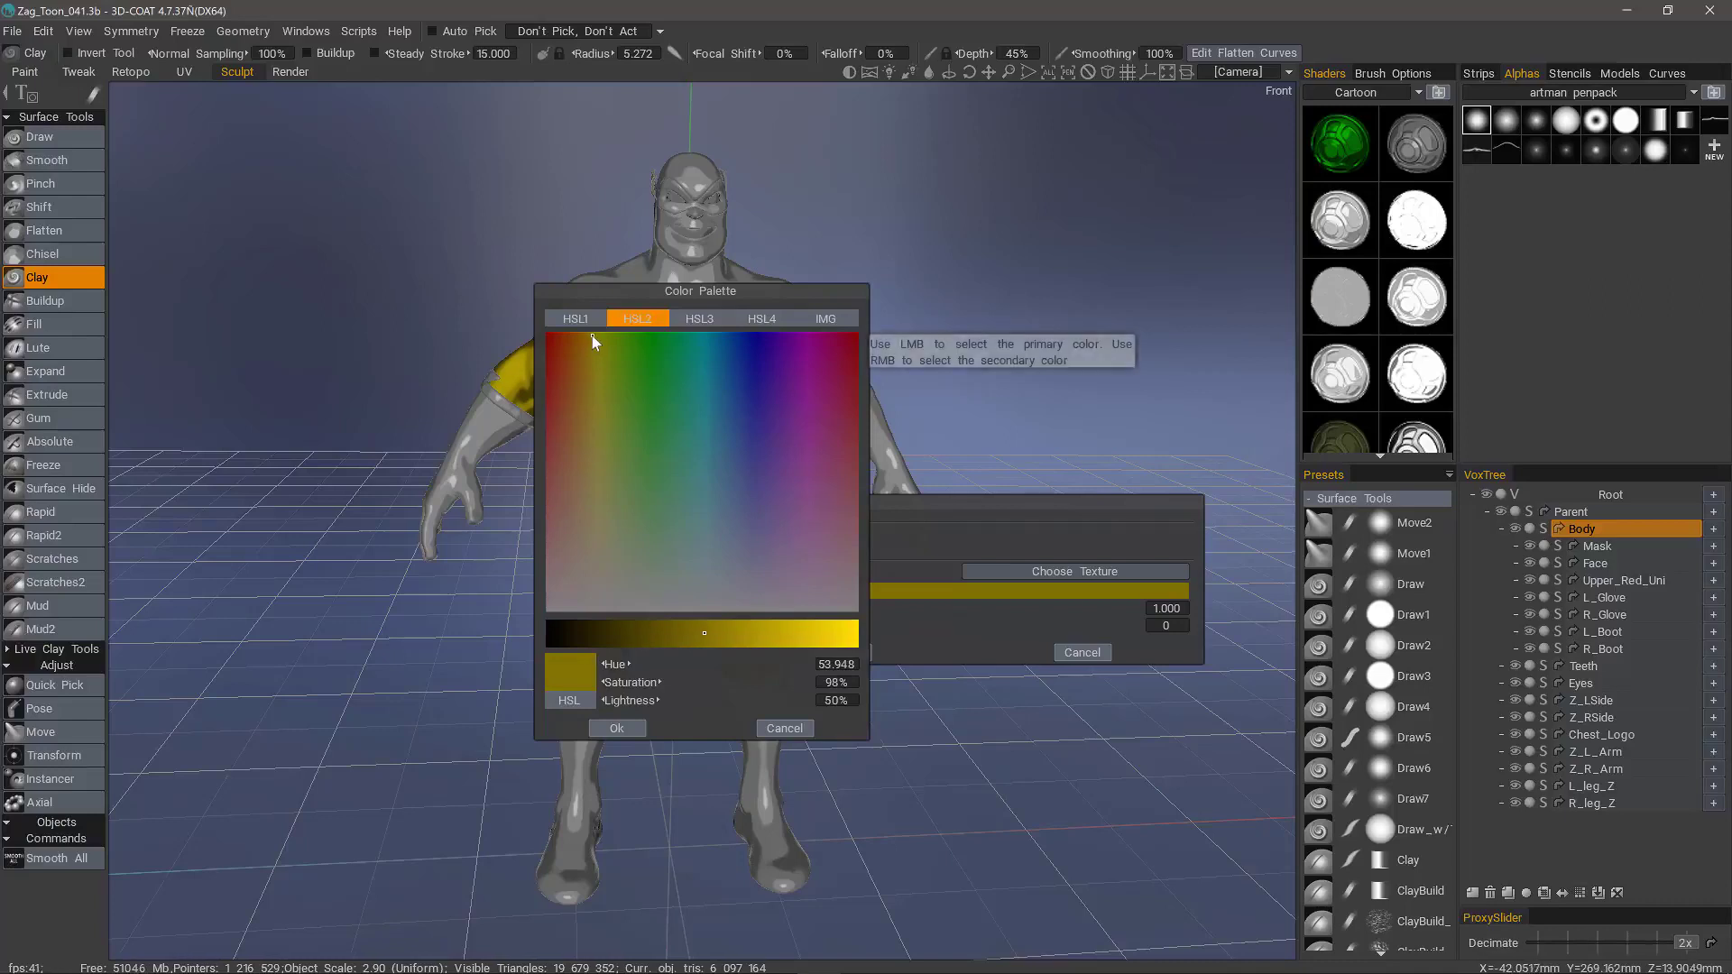
click(588, 333)
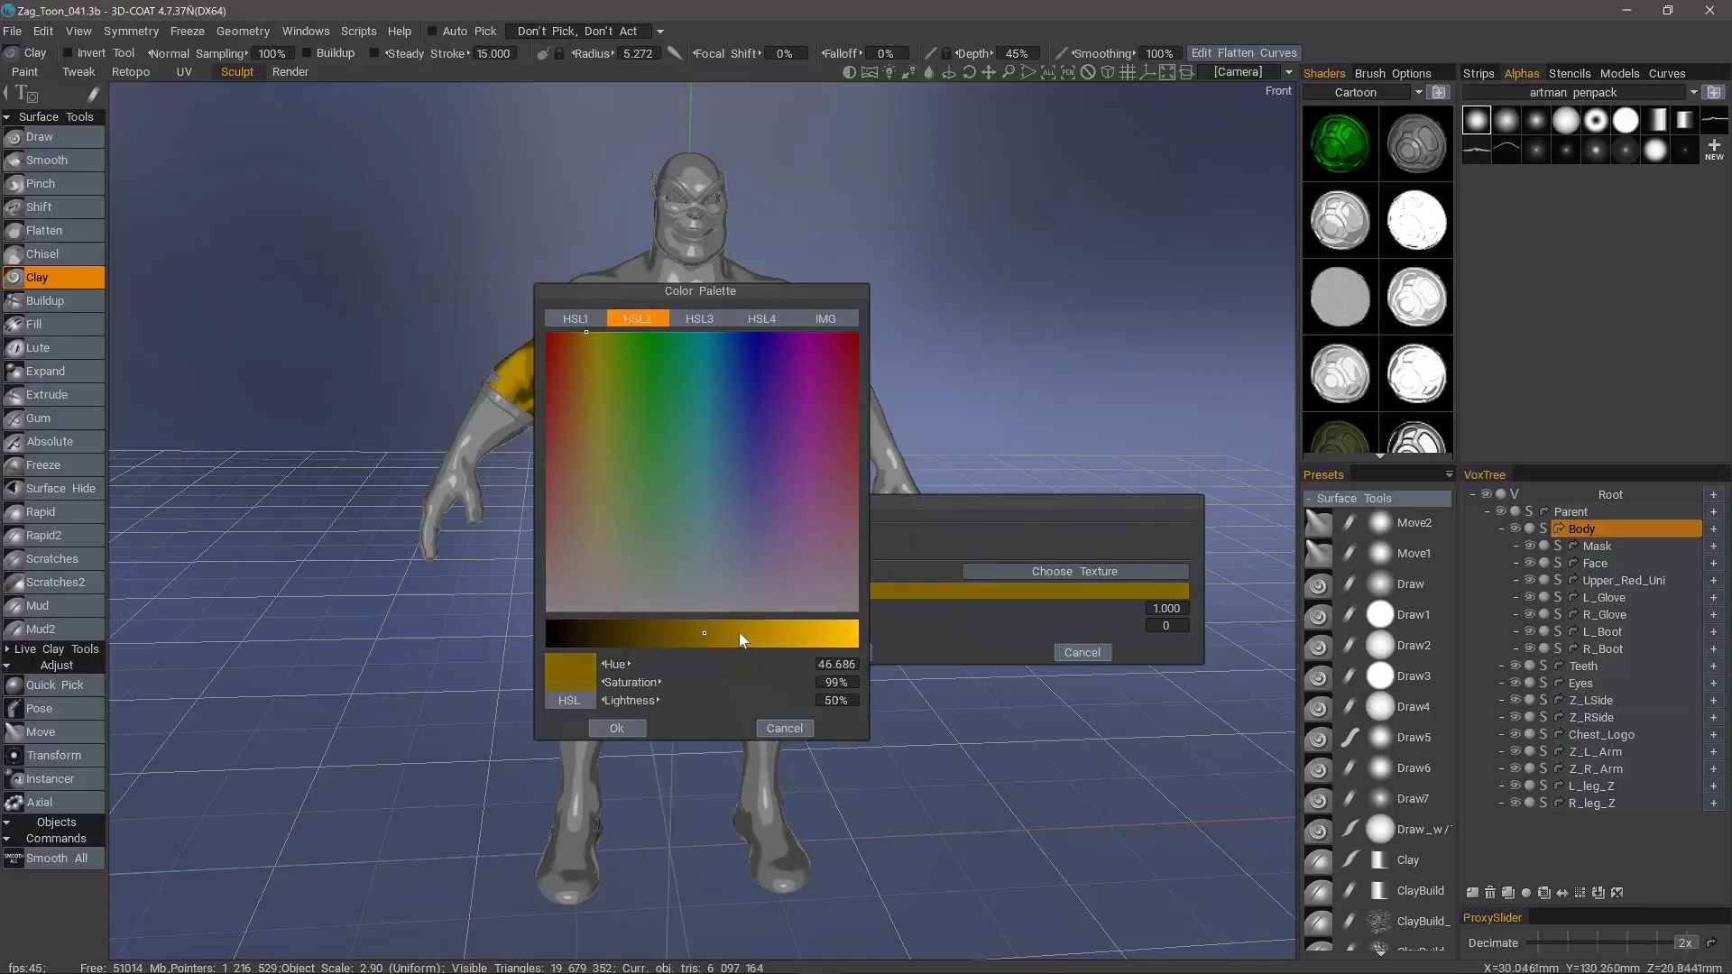
click(732, 632)
click(574, 333)
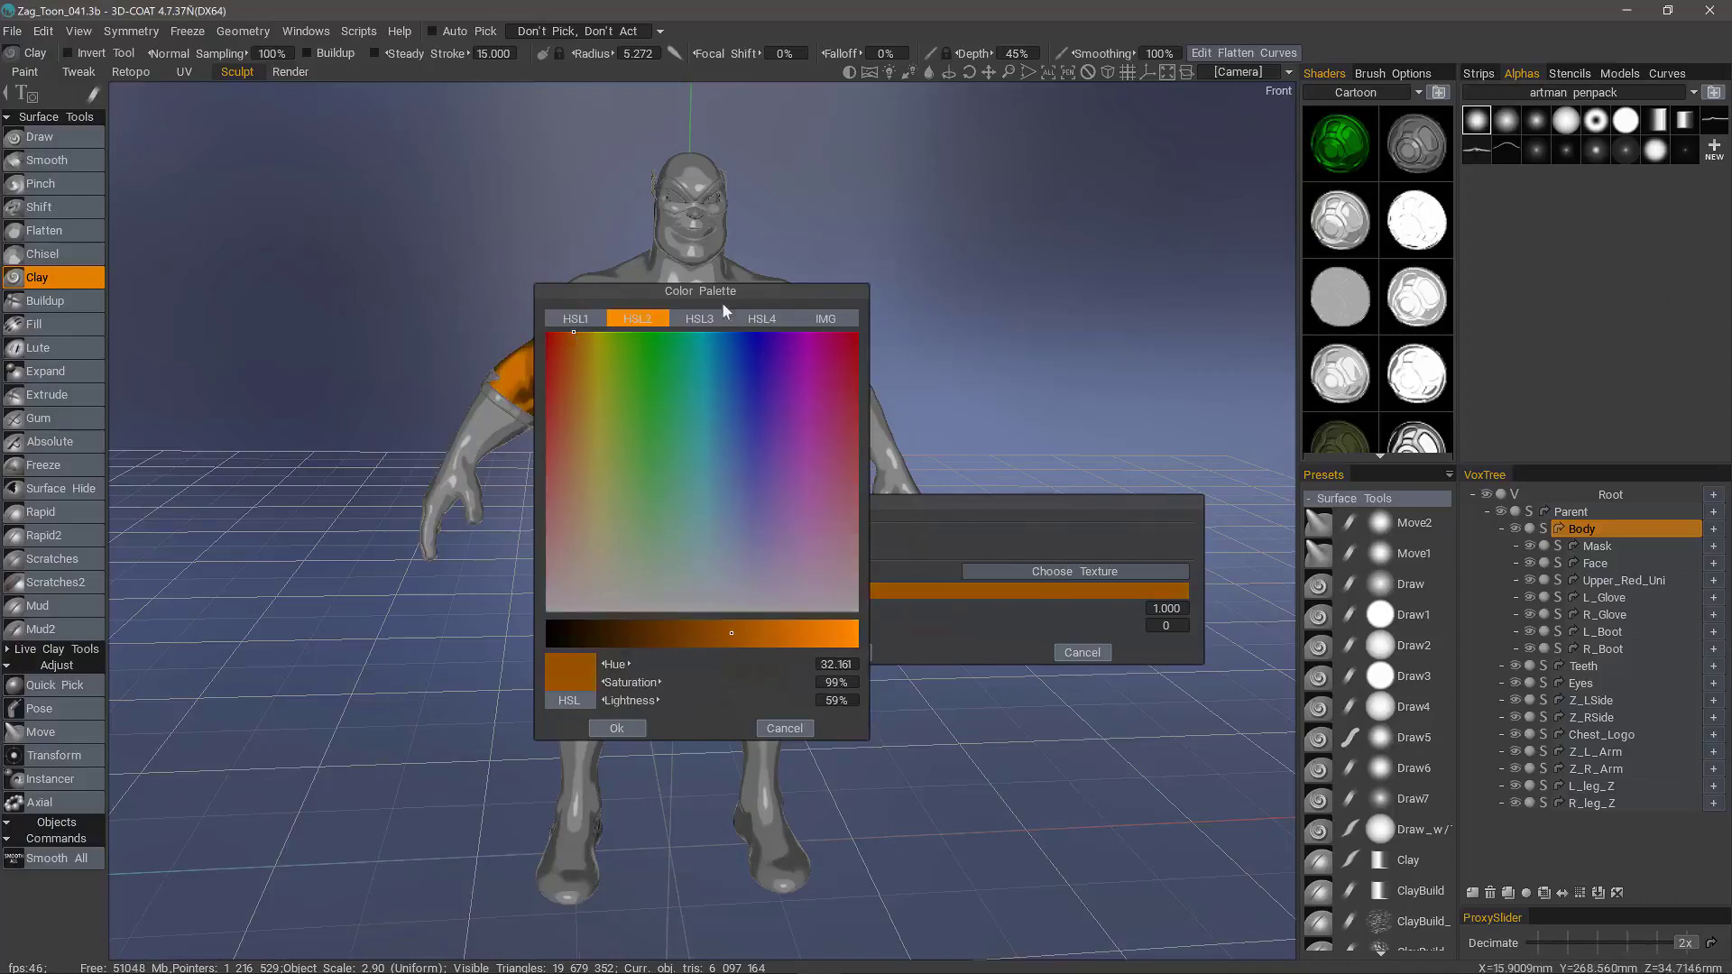
drag(722, 302, 893, 417)
click(785, 857)
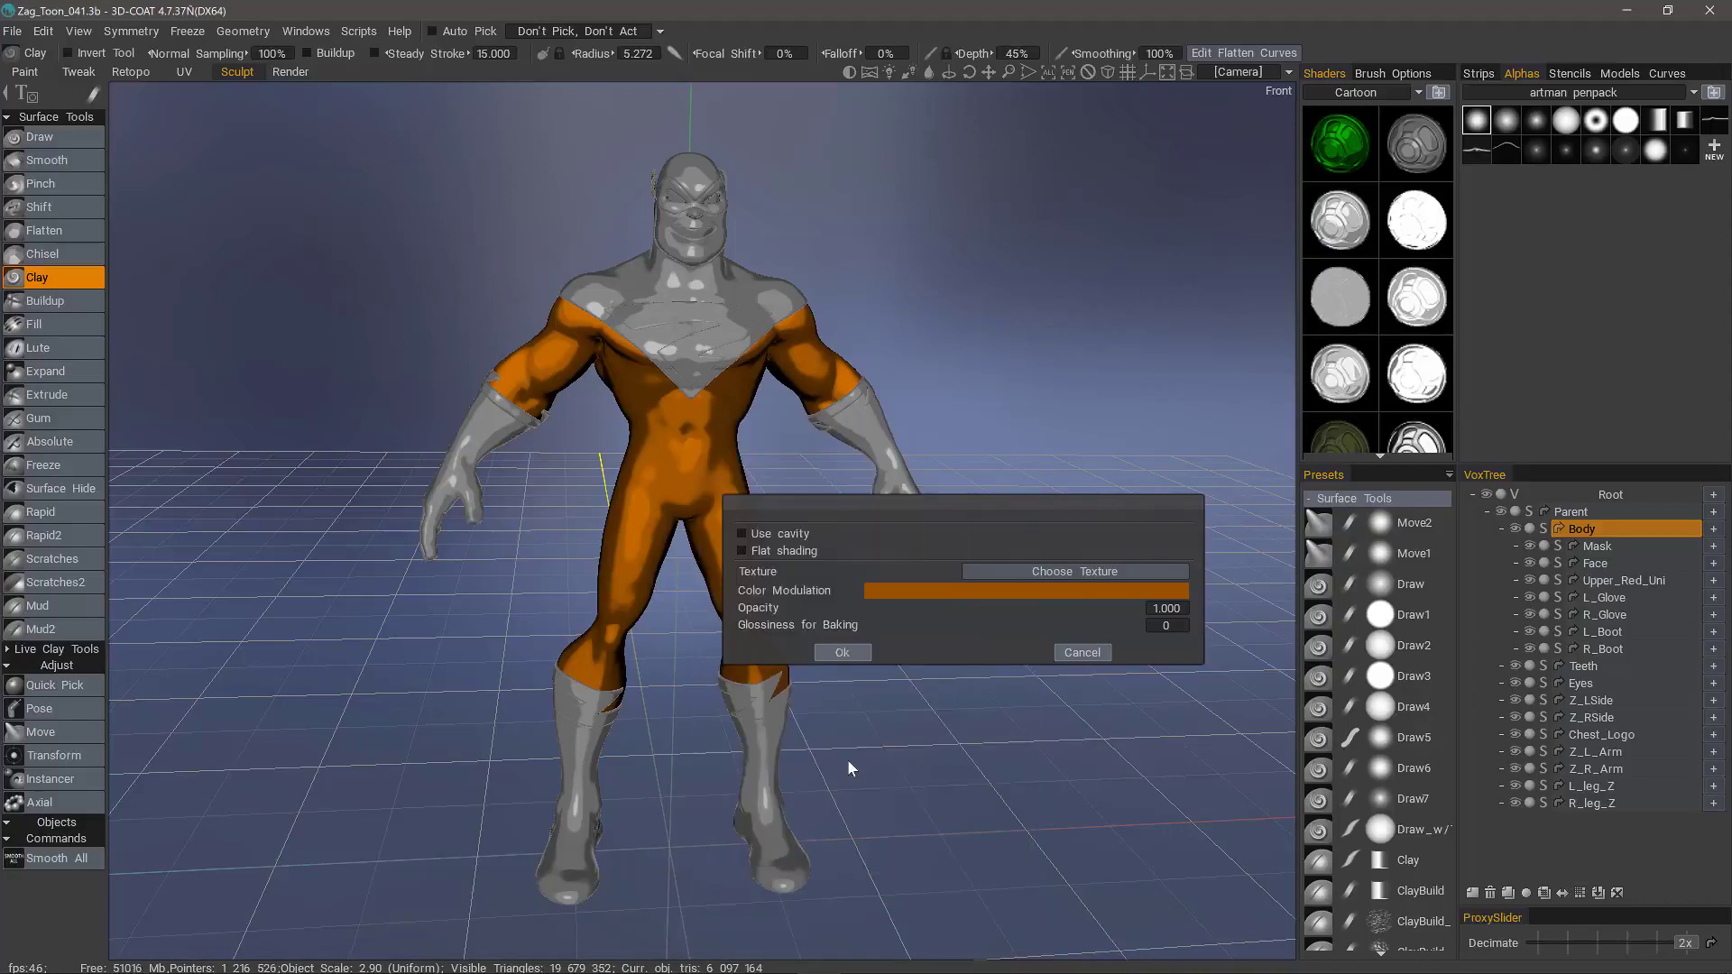
Turn on the new shader's cavity effect and set its cavity color to dark brown, with lightness 19%
click(742, 533)
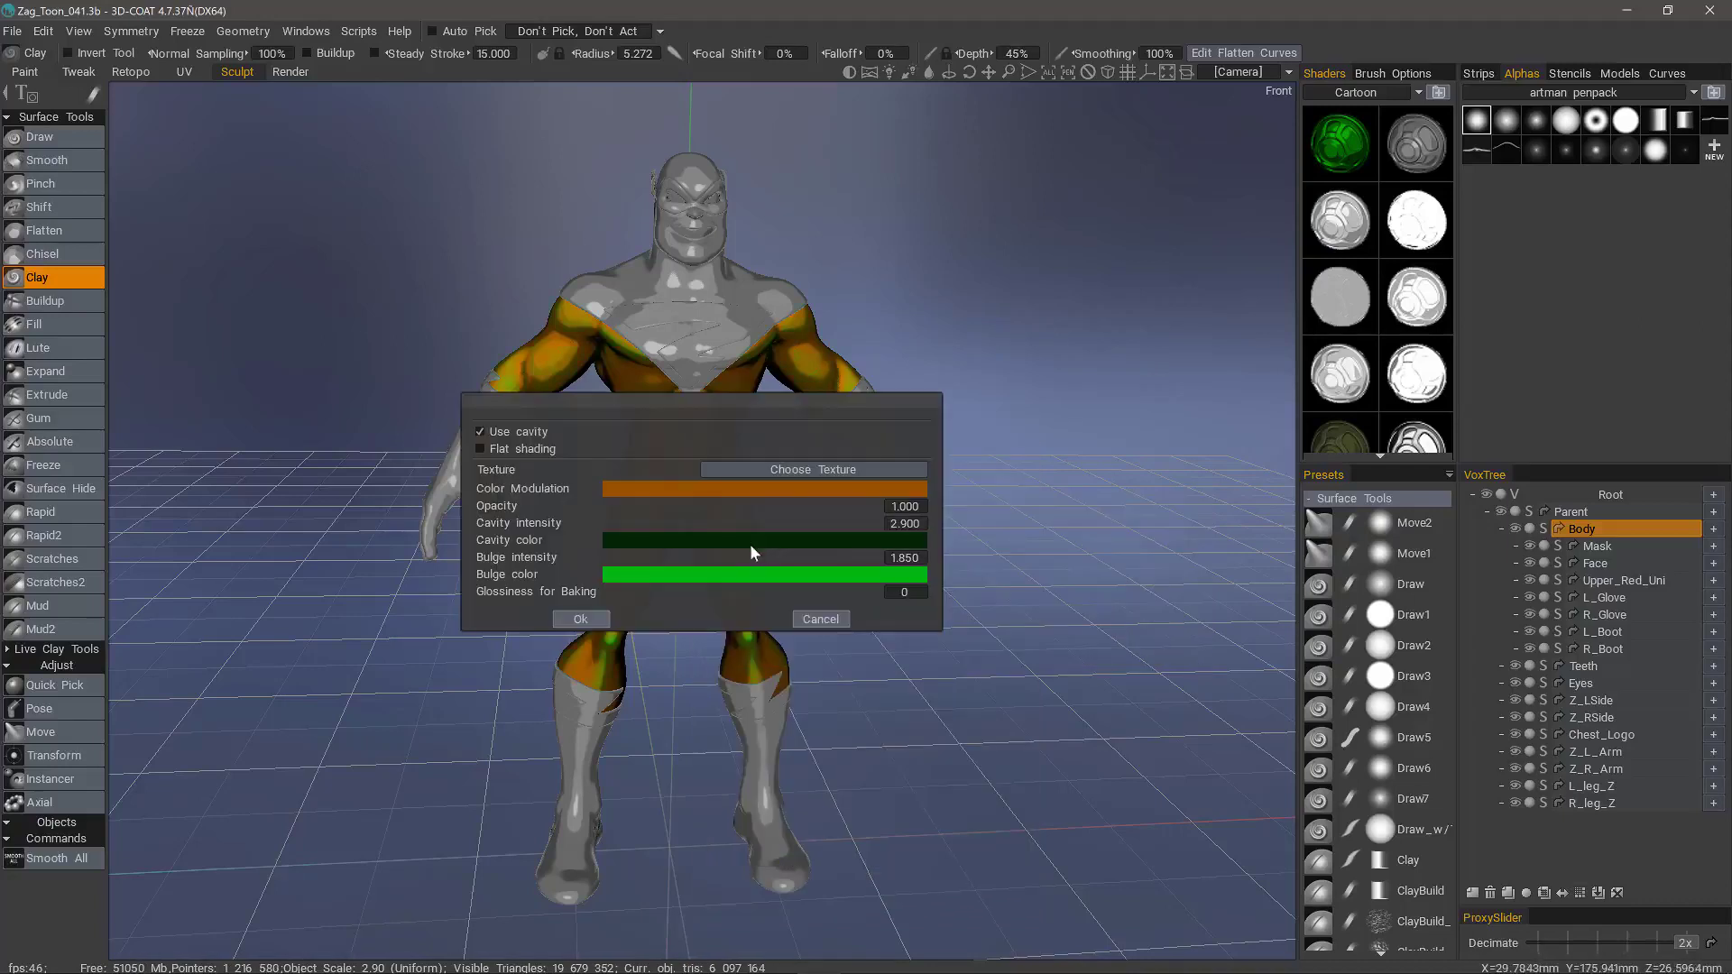
click(751, 544)
click(607, 633)
click(582, 341)
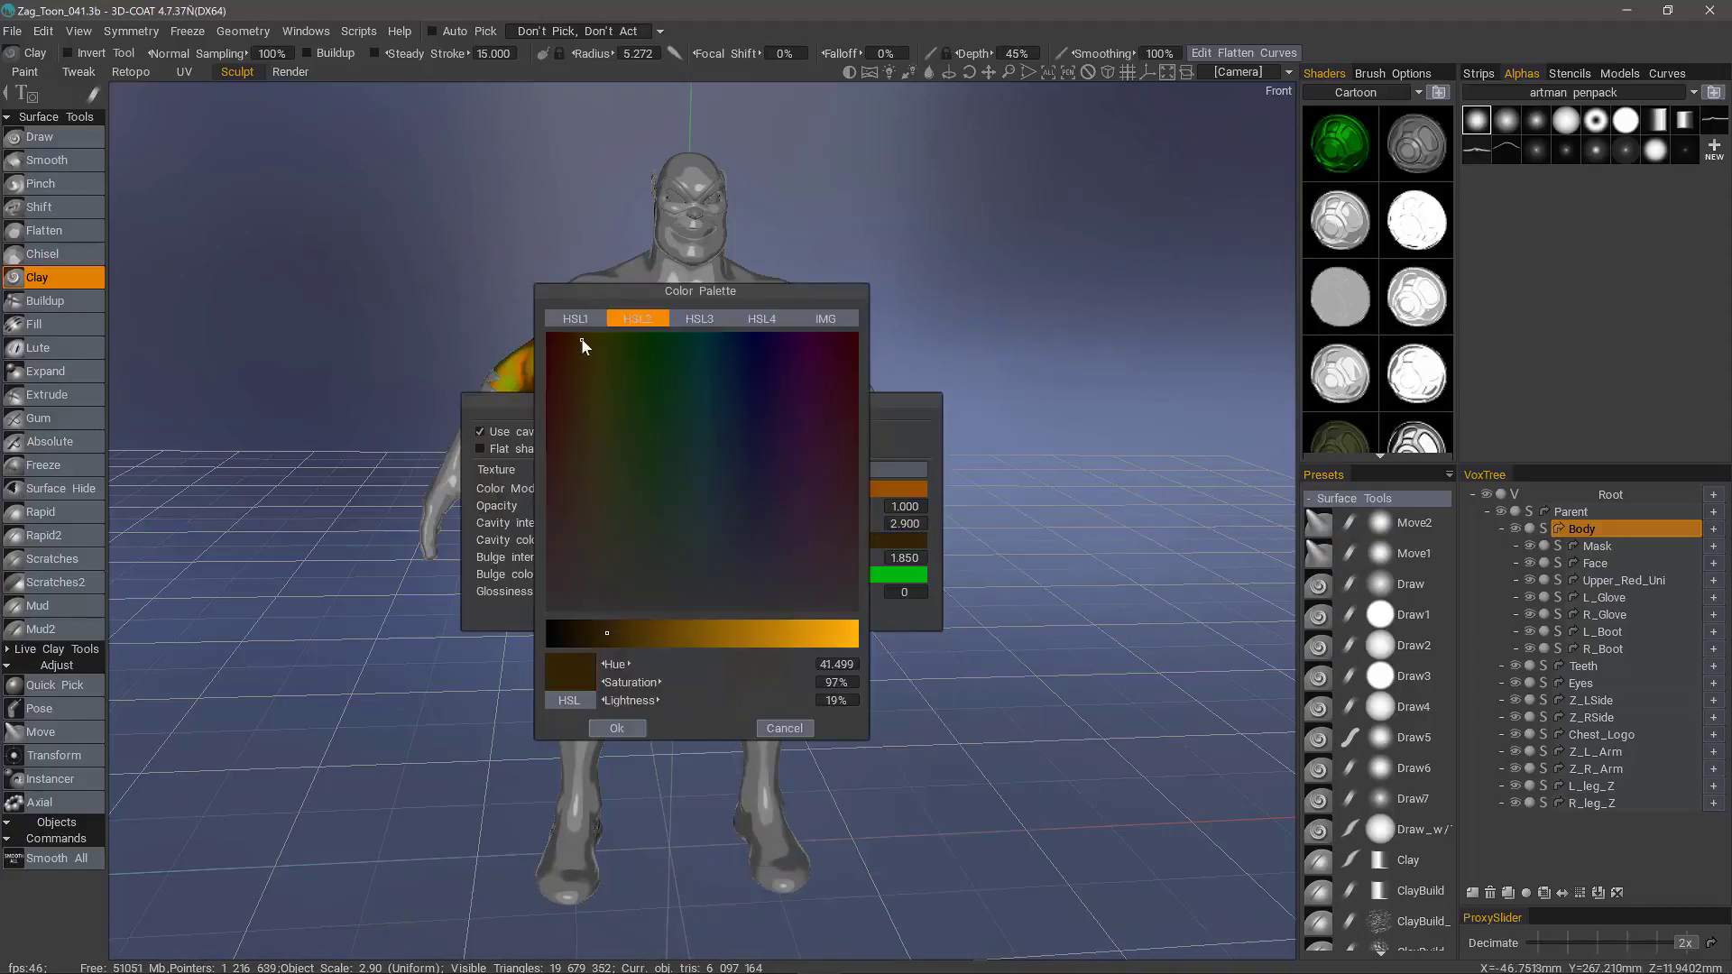
drag(581, 340, 582, 339)
click(617, 729)
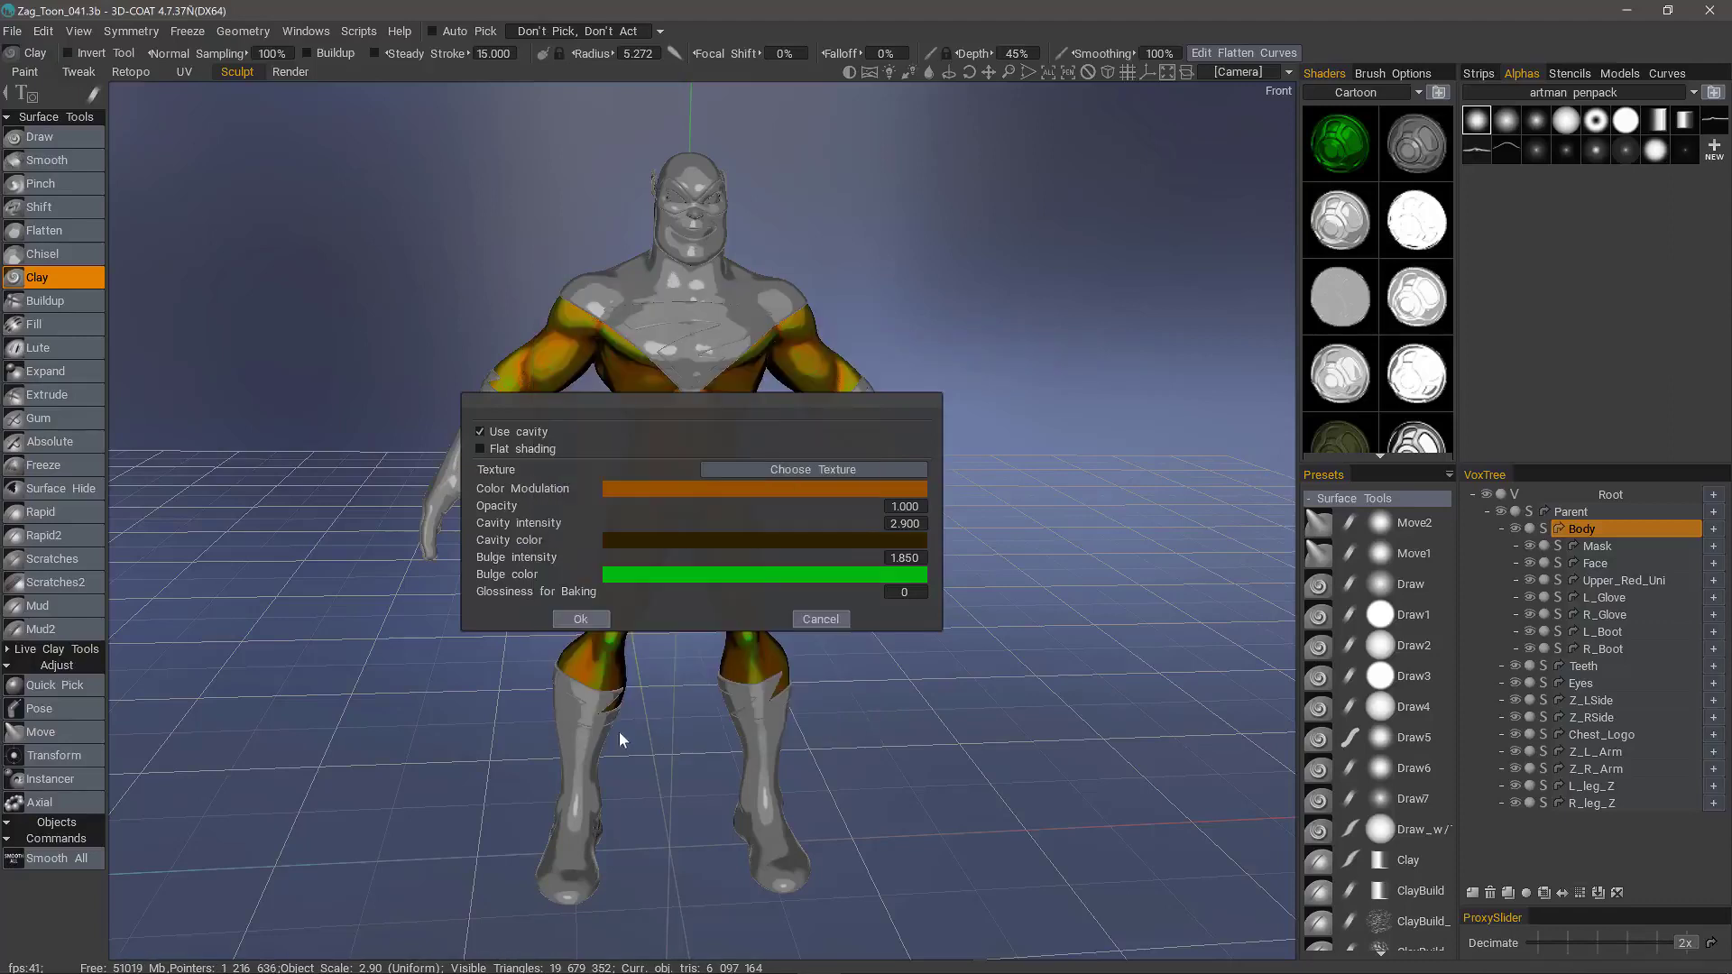
Set the bulge color to golden orange with hue 38.386, saturation 99% and lightness 71%, and accept the new shader's settings
click(738, 574)
click(743, 577)
click(580, 334)
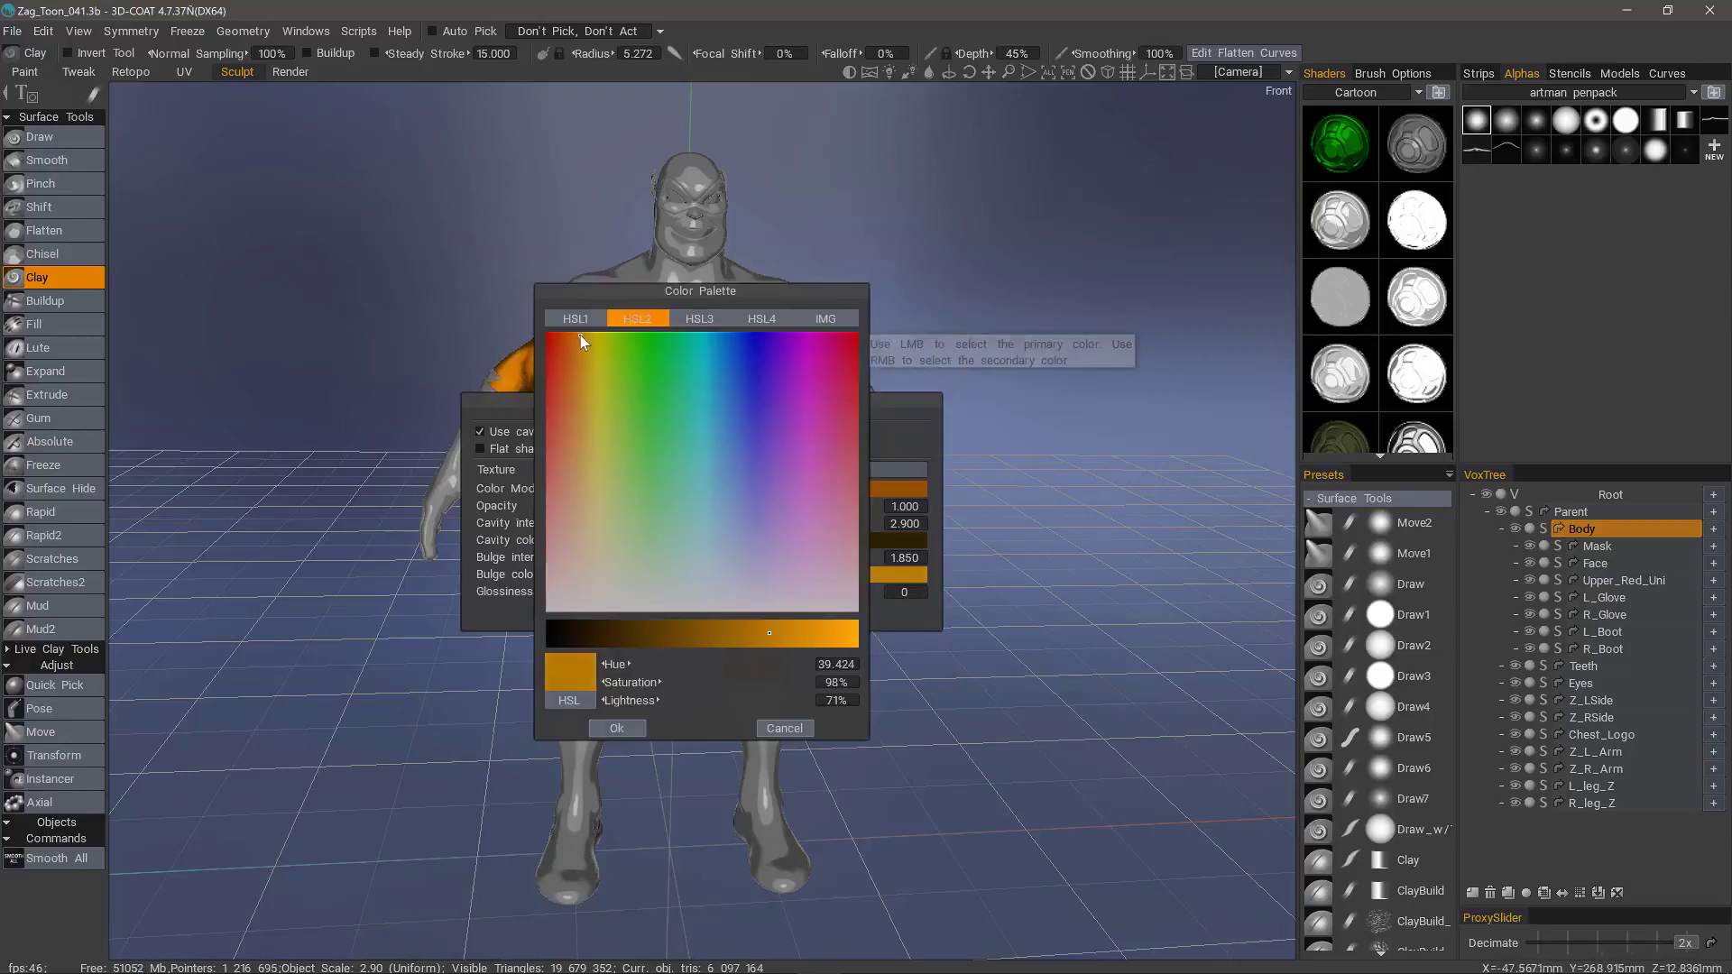
click(786, 633)
click(777, 633)
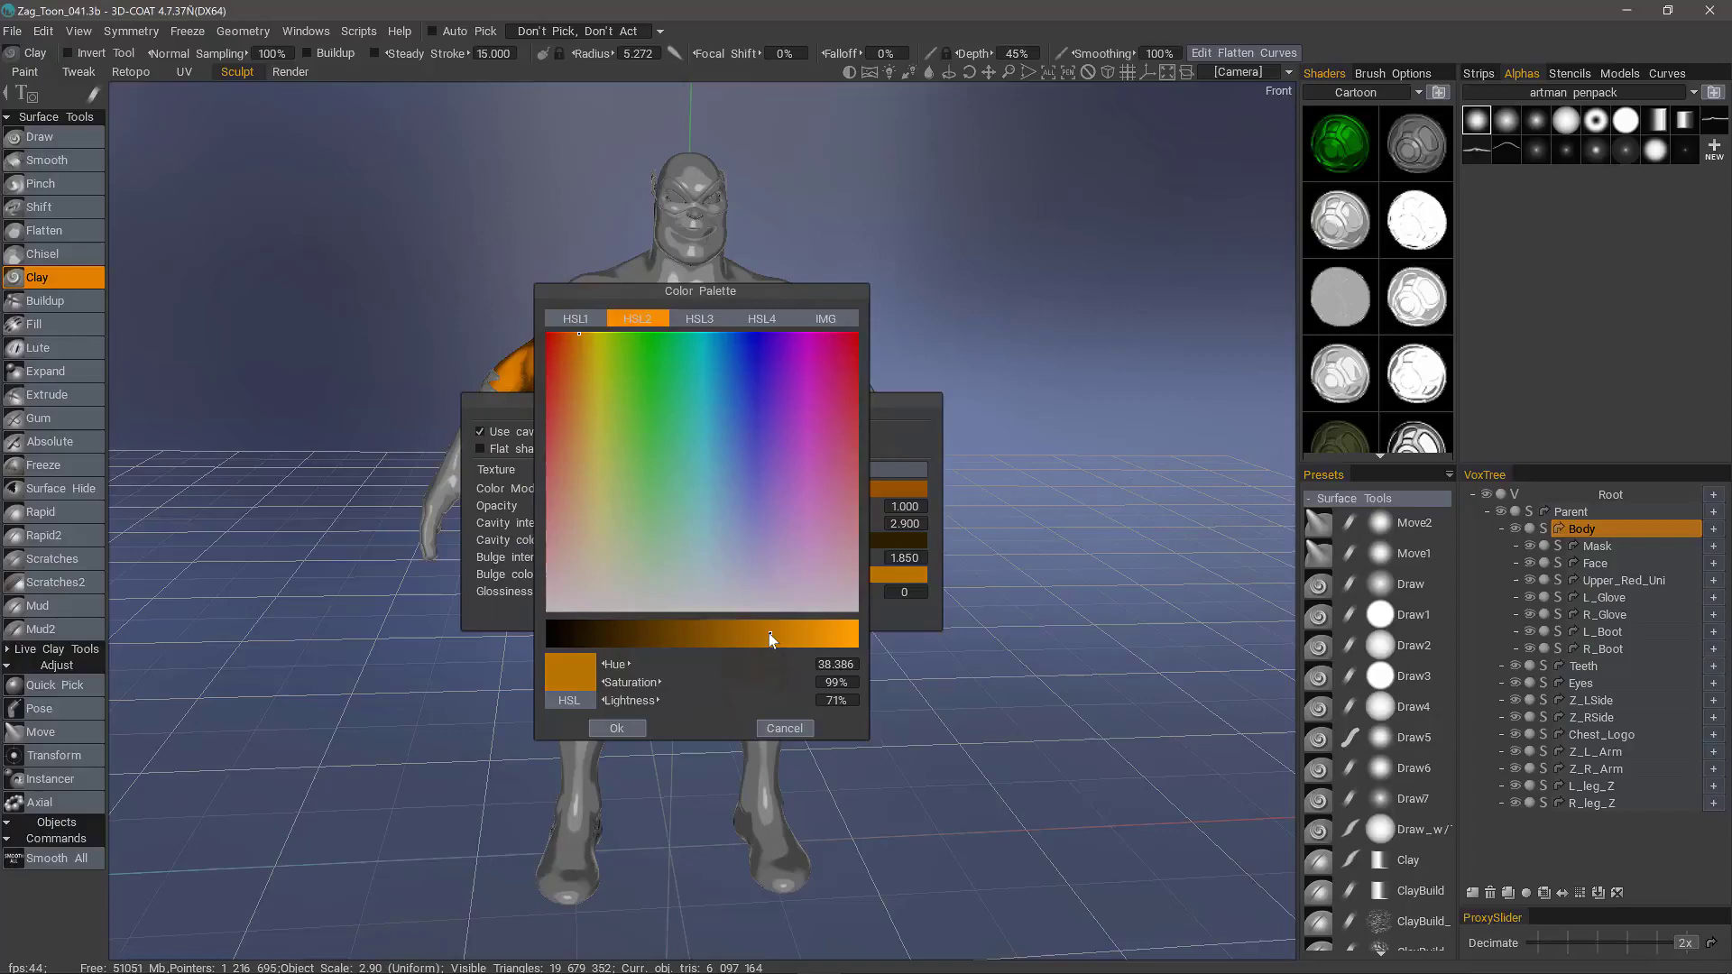
click(622, 724)
drag(777, 397, 1000, 532)
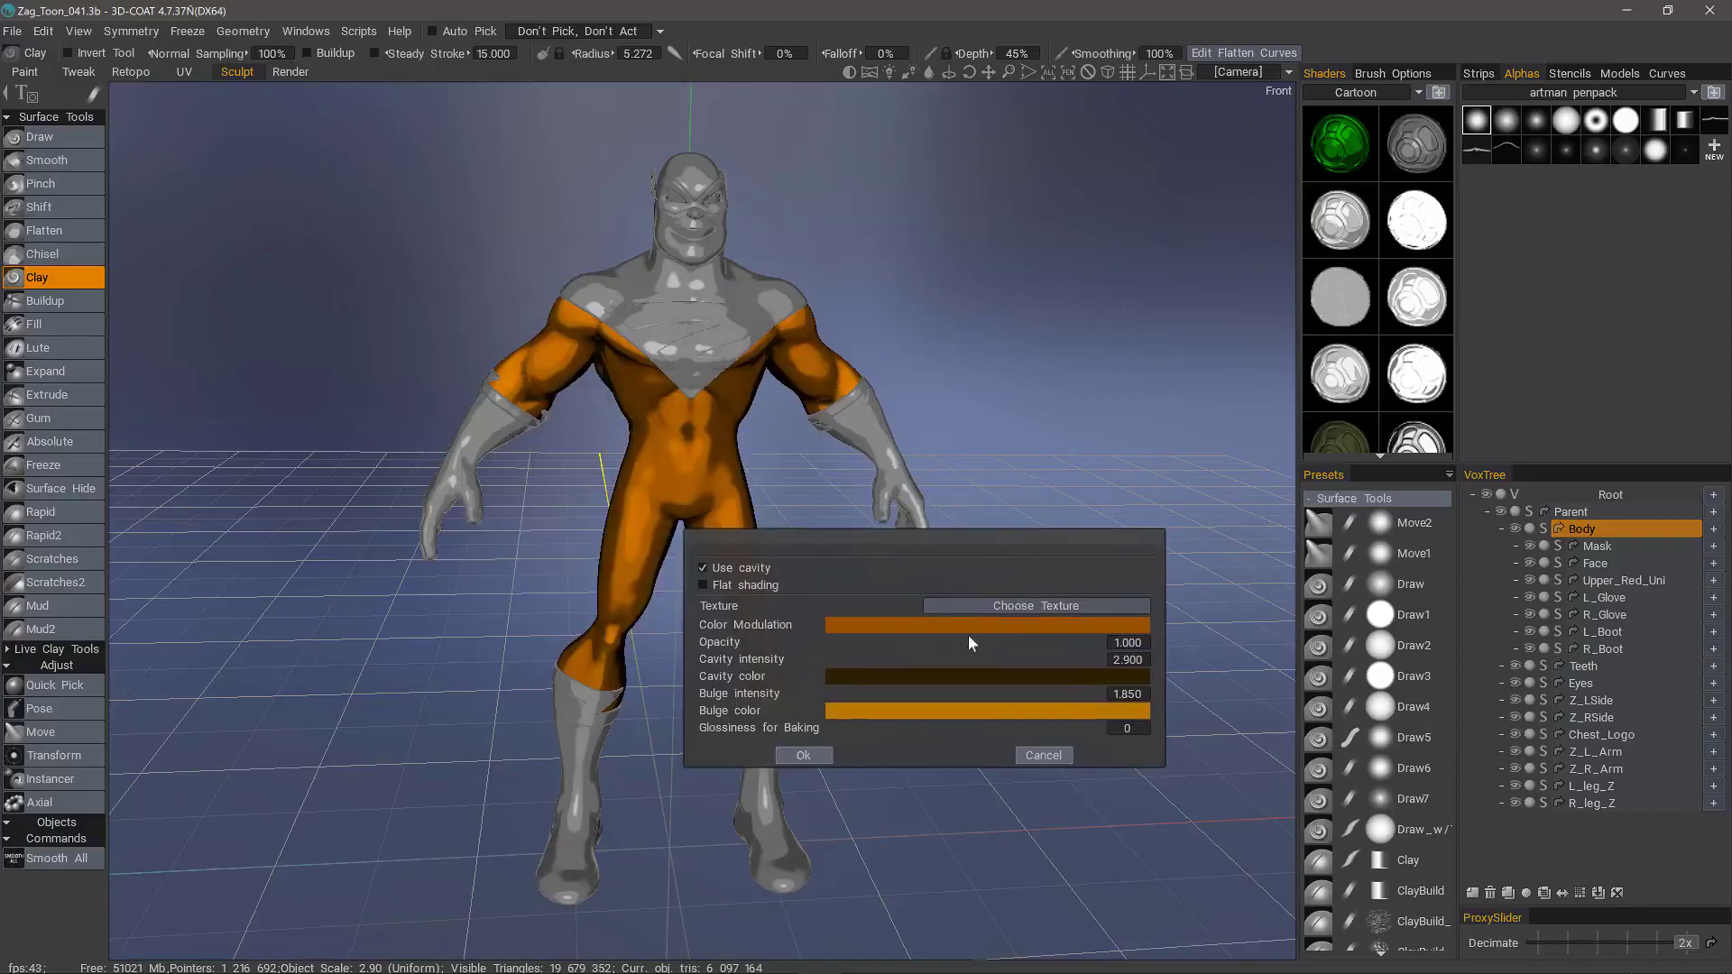
click(807, 755)
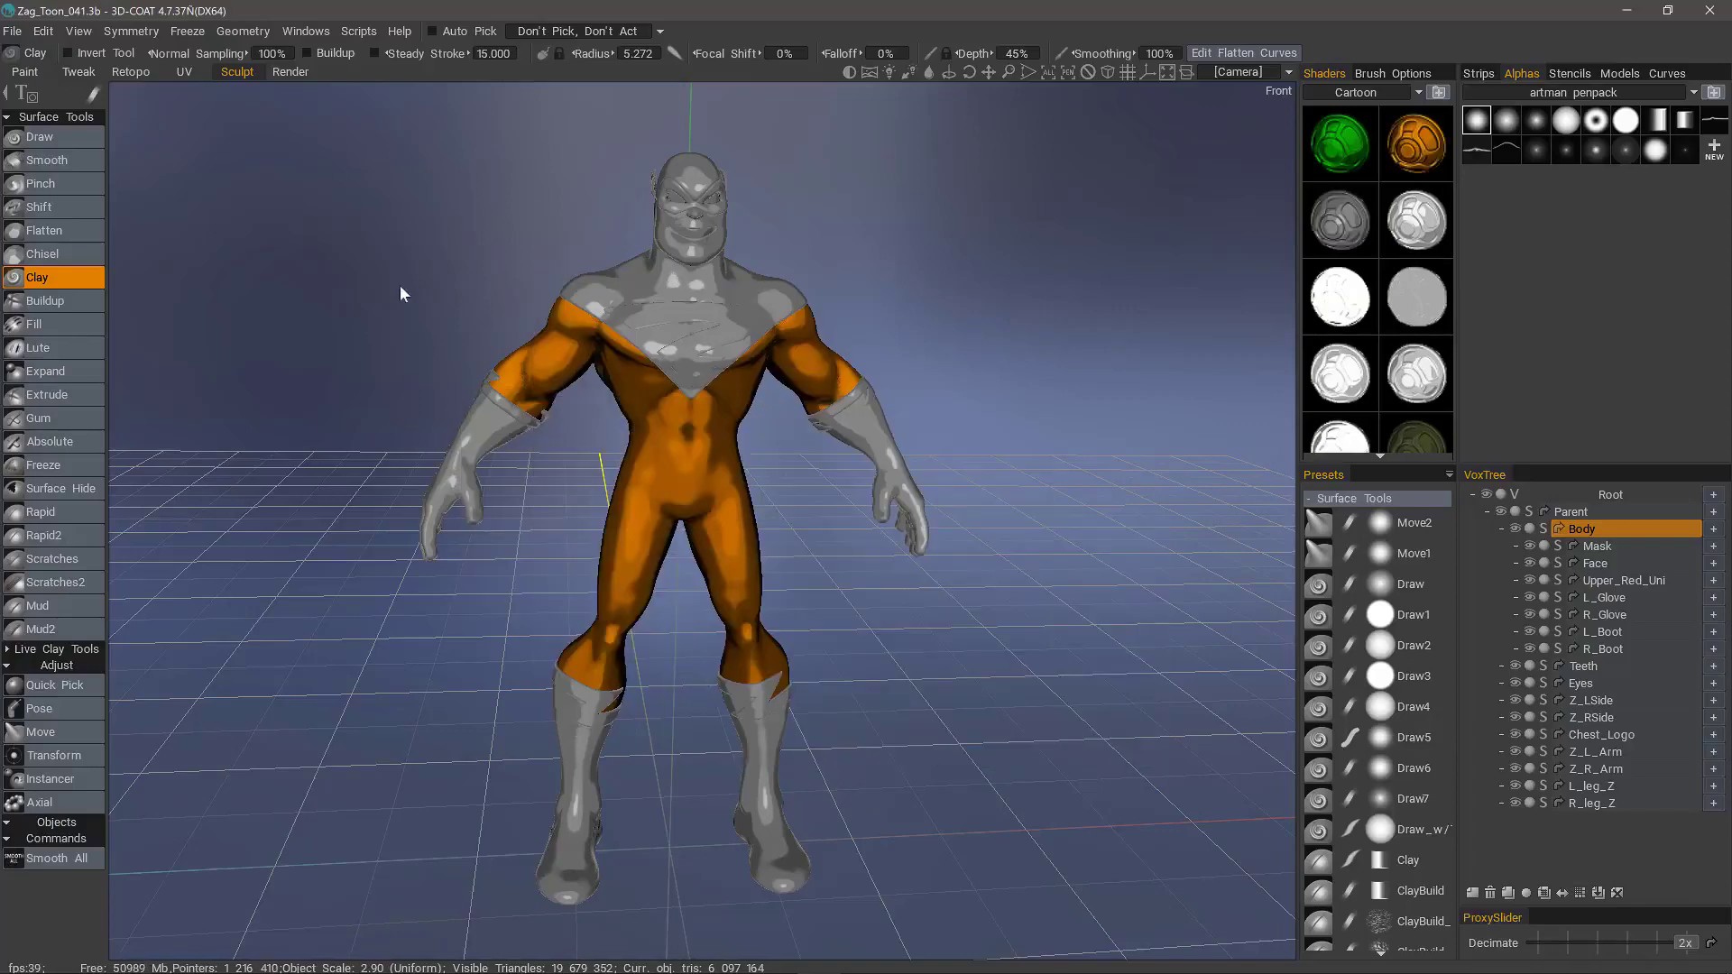
Edit the orange shader's permanent settings and replace its texture with Toon_Shader_Image_12.png
drag(388, 341, 395, 307)
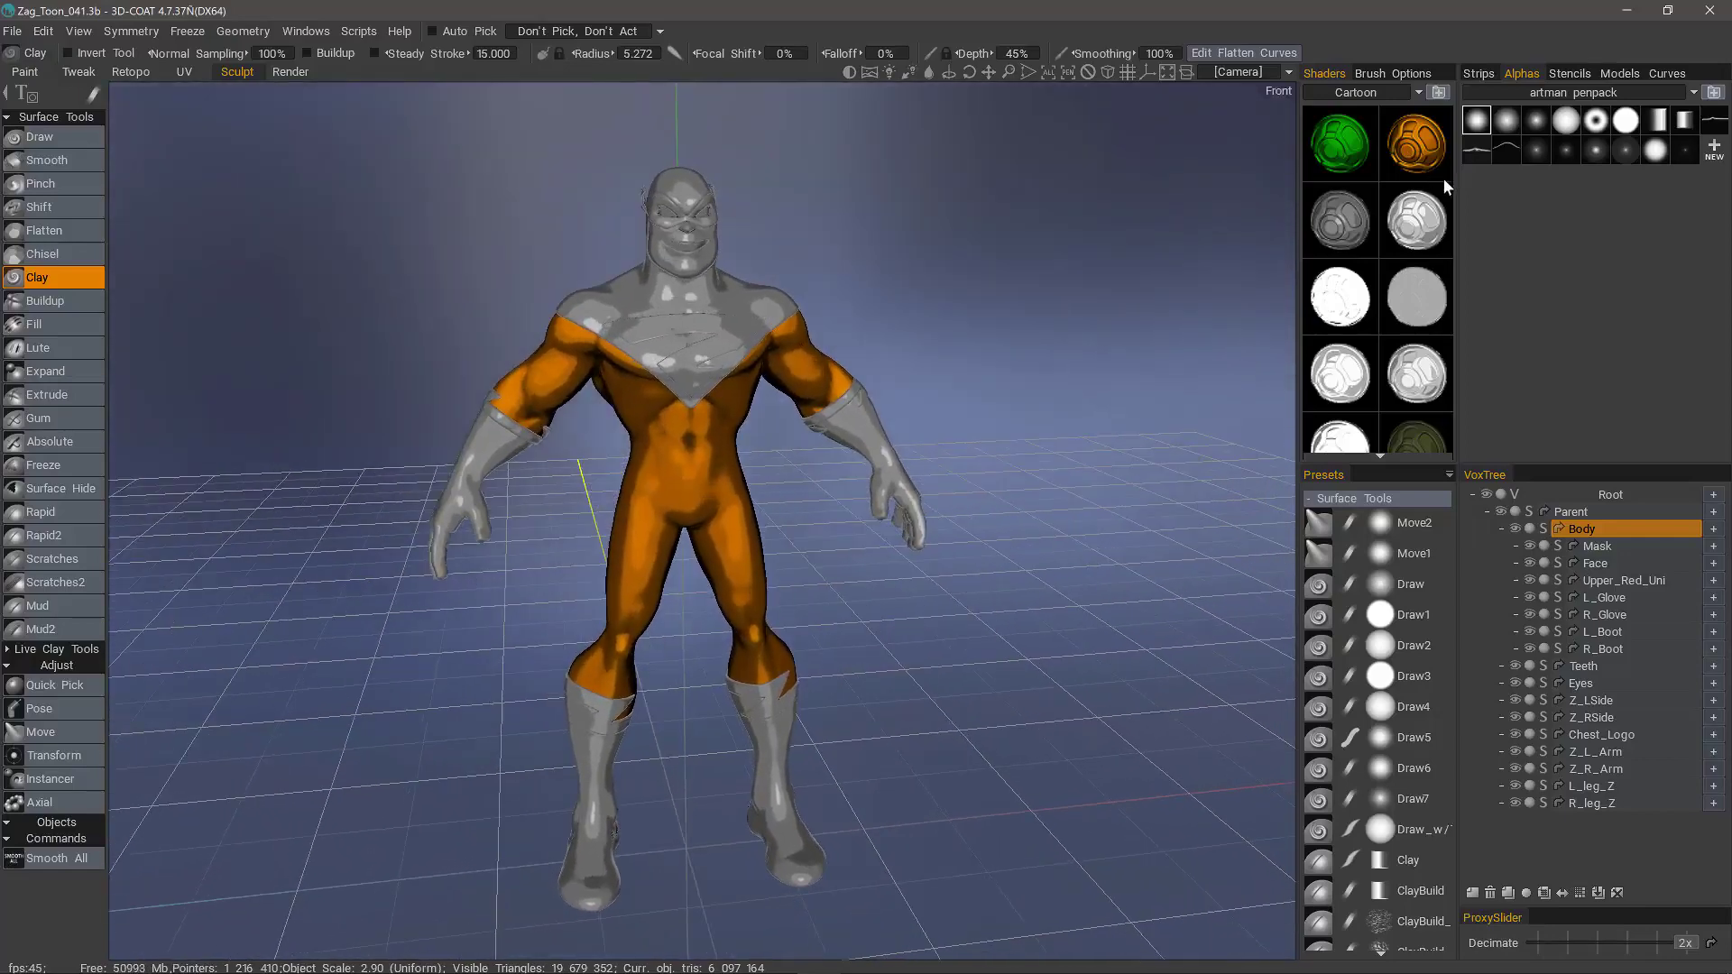
right_click(1414, 154)
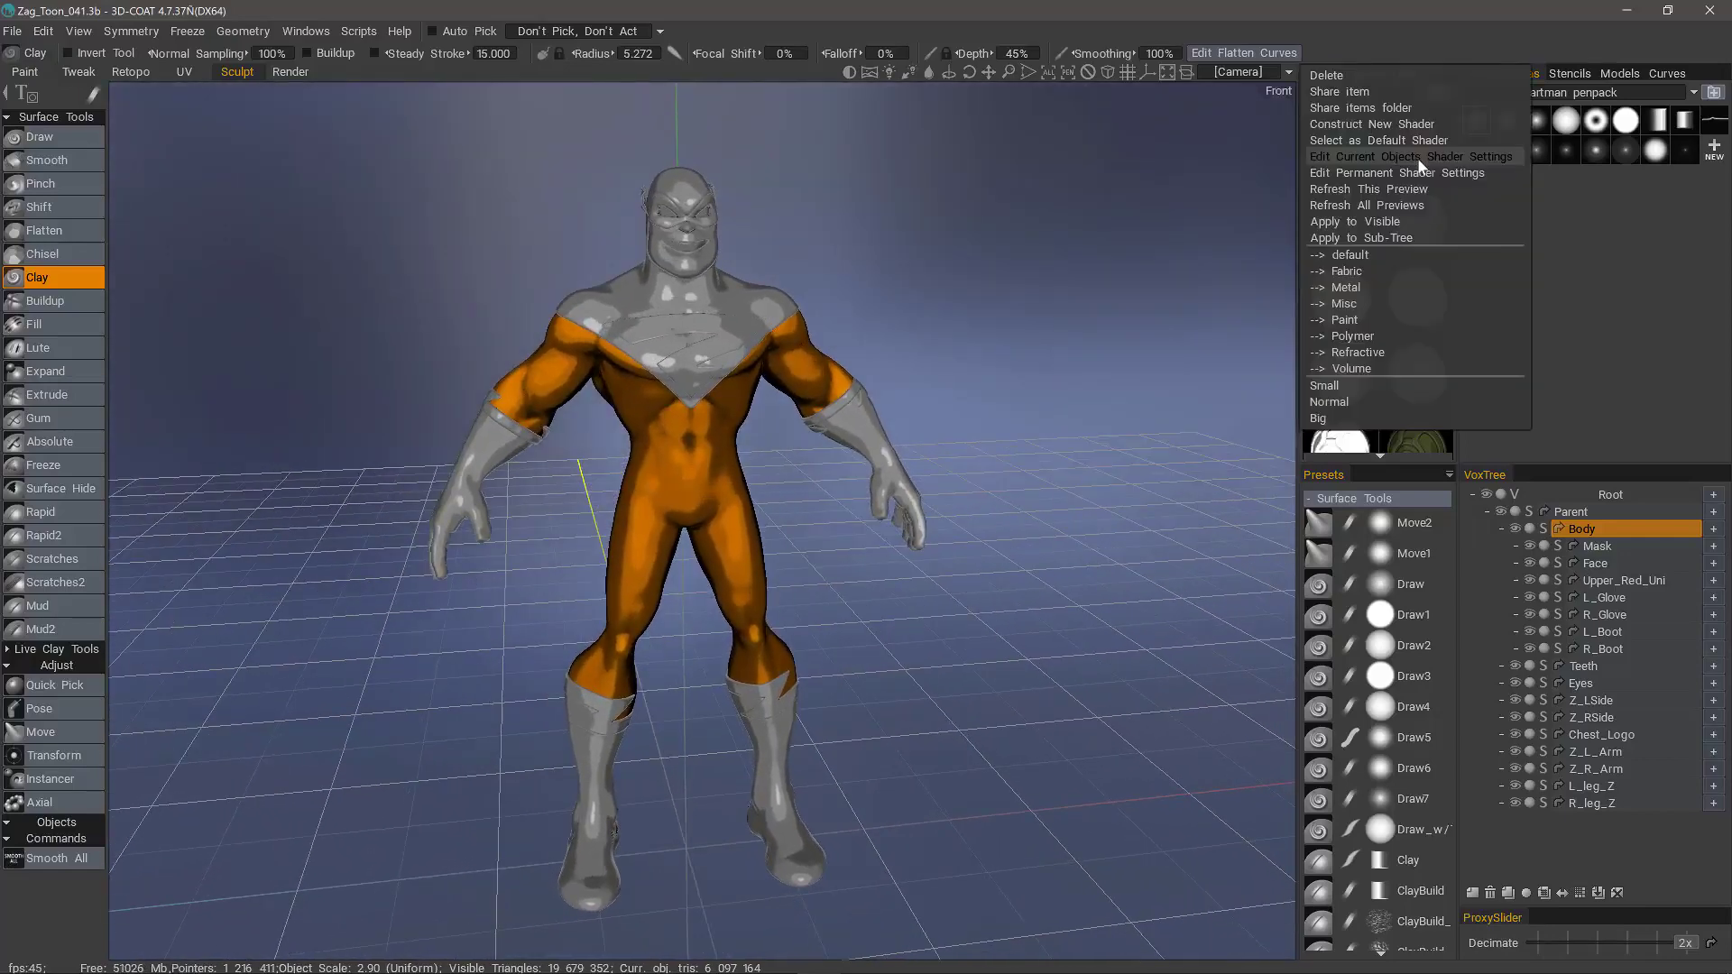
click(1339, 171)
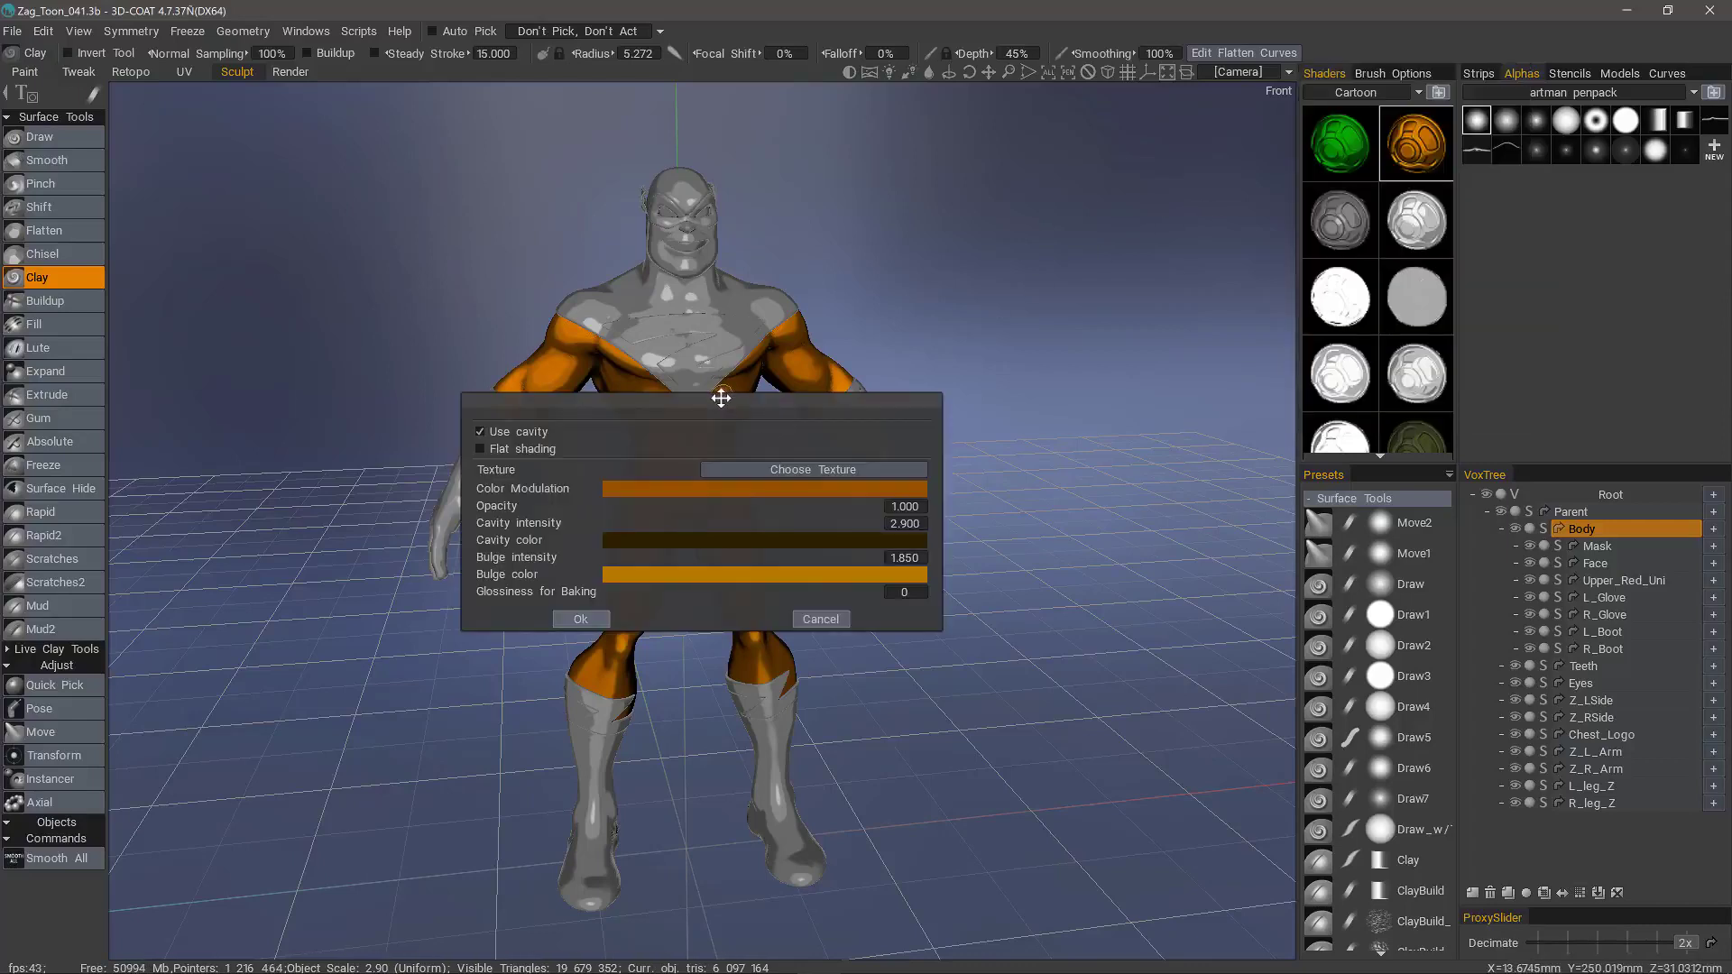
drag(721, 398, 983, 206)
click(1080, 274)
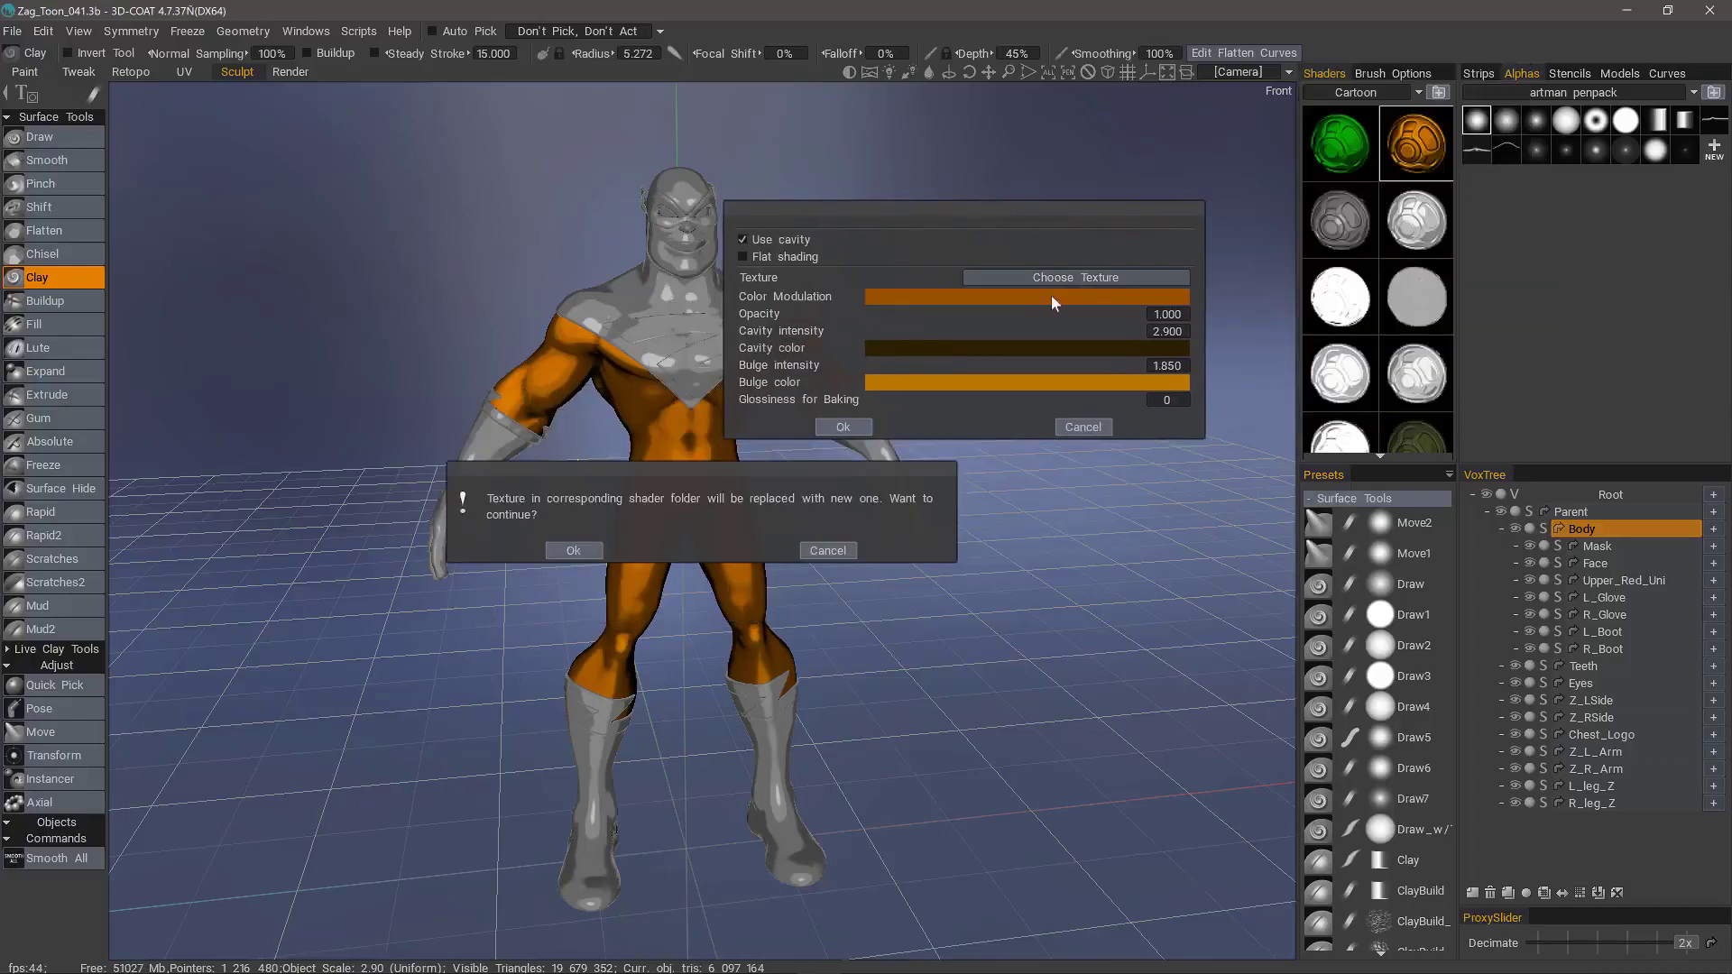
click(572, 550)
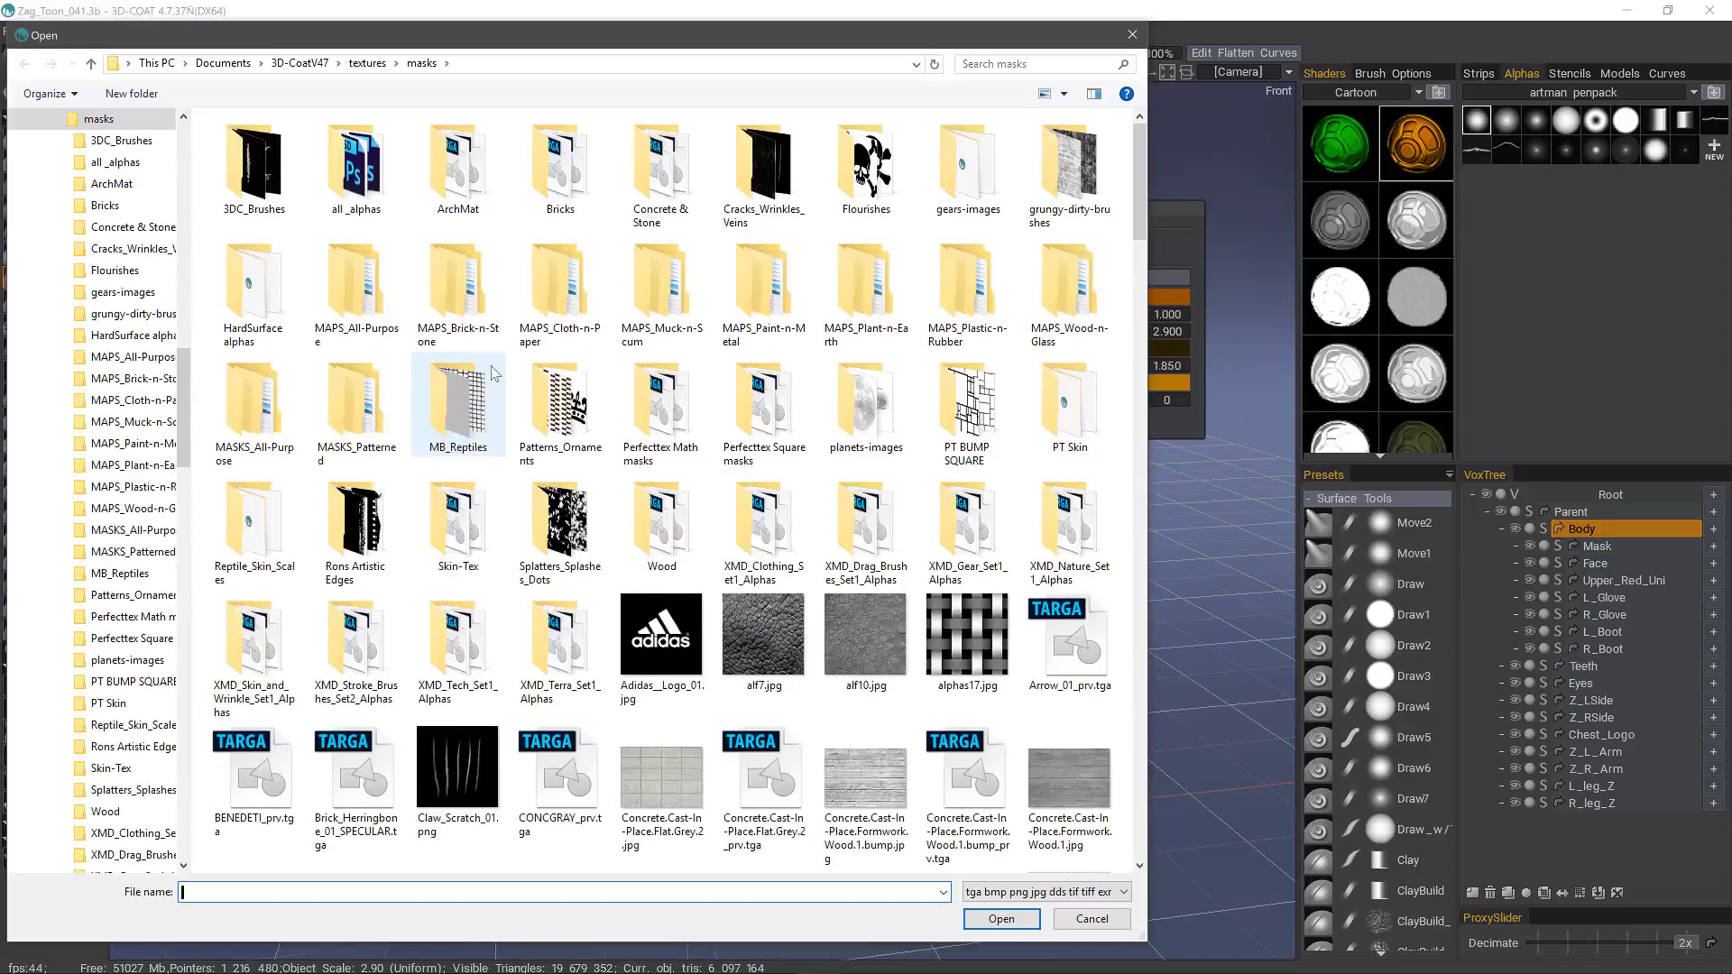
drag(1138, 212, 1136, 827)
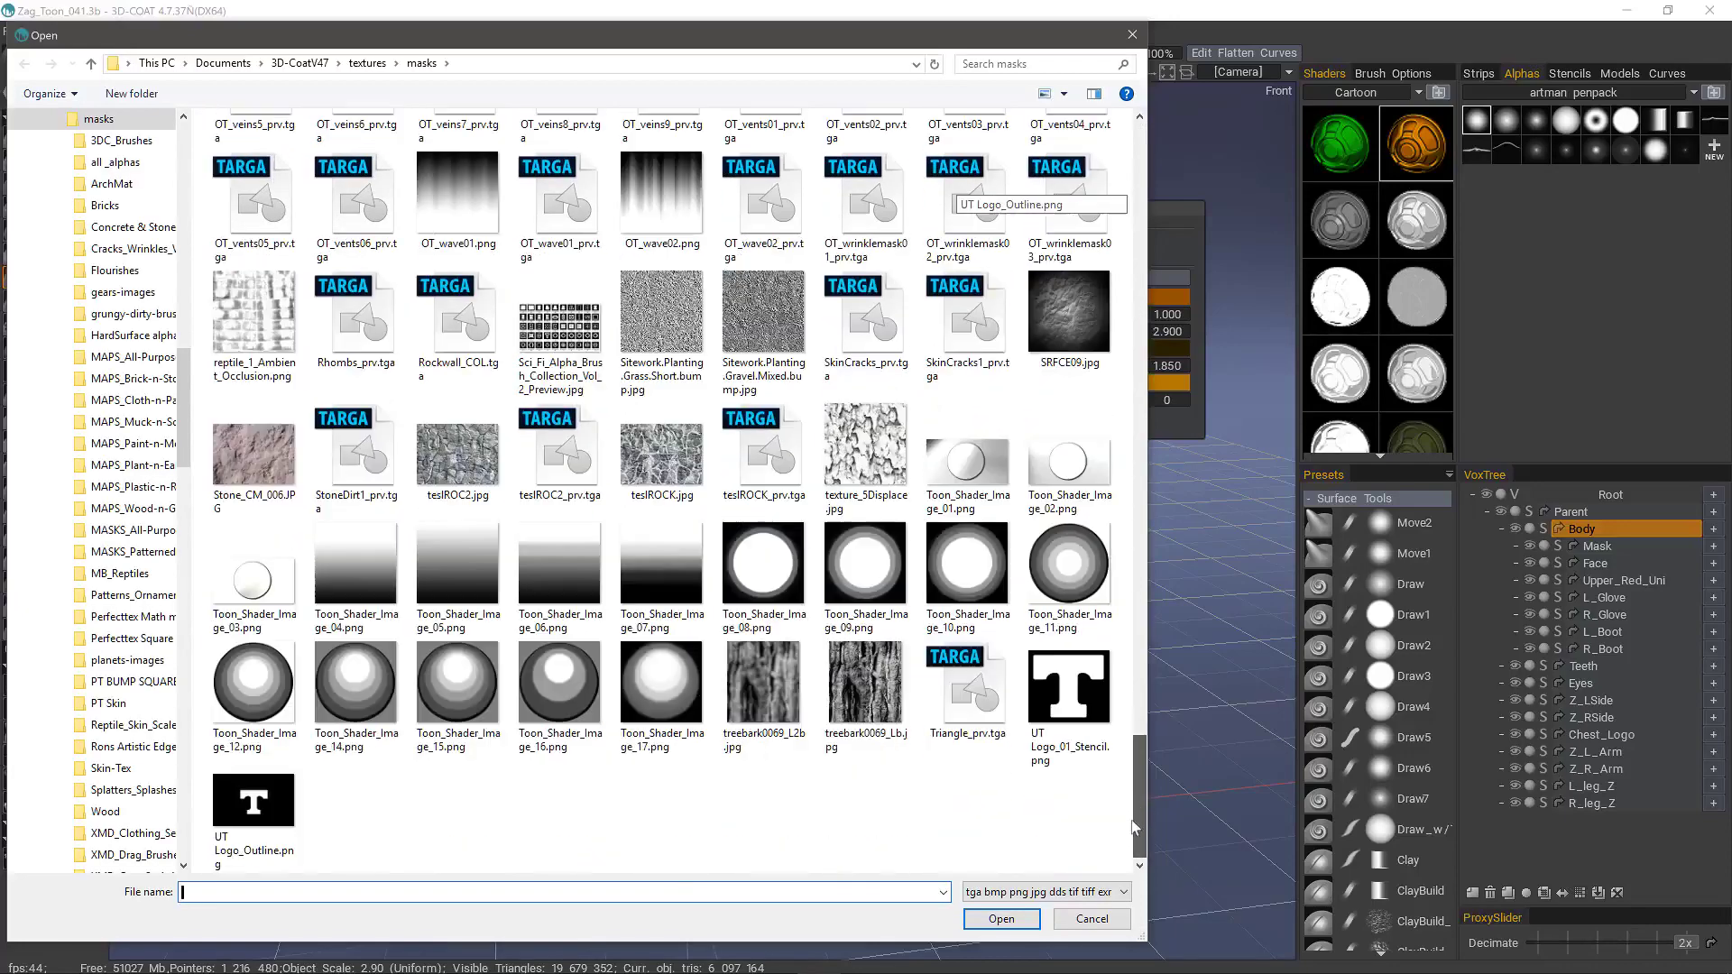
double_click(245, 711)
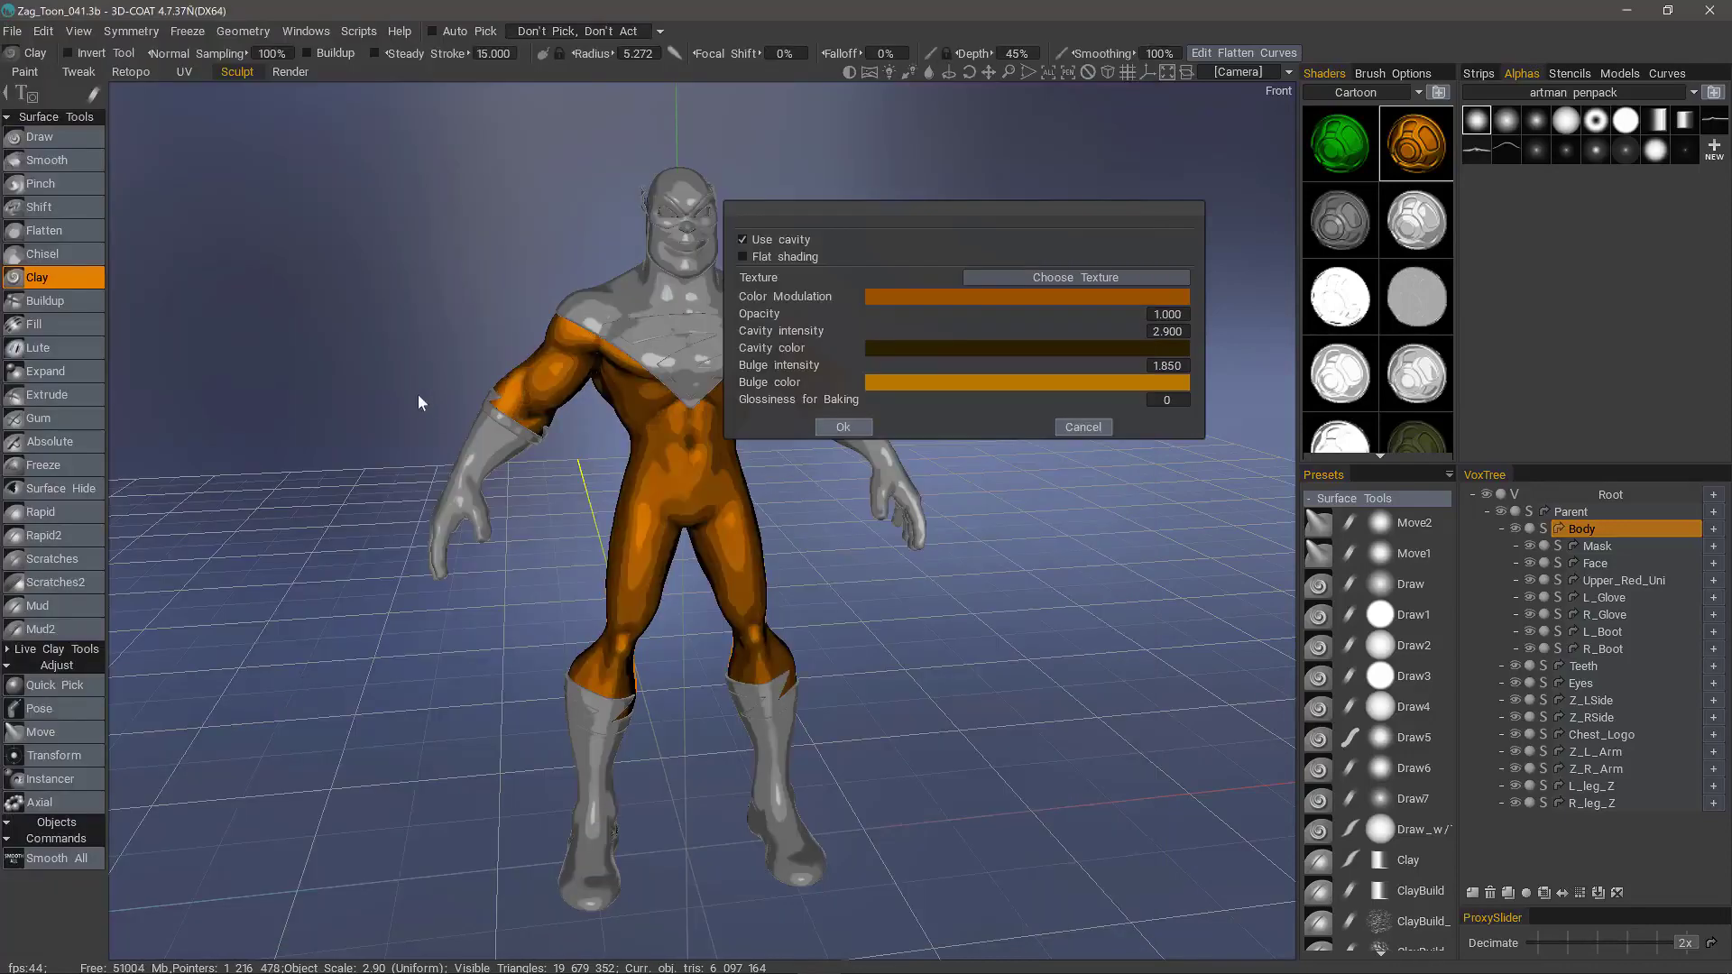
drag(403, 227, 555, 333)
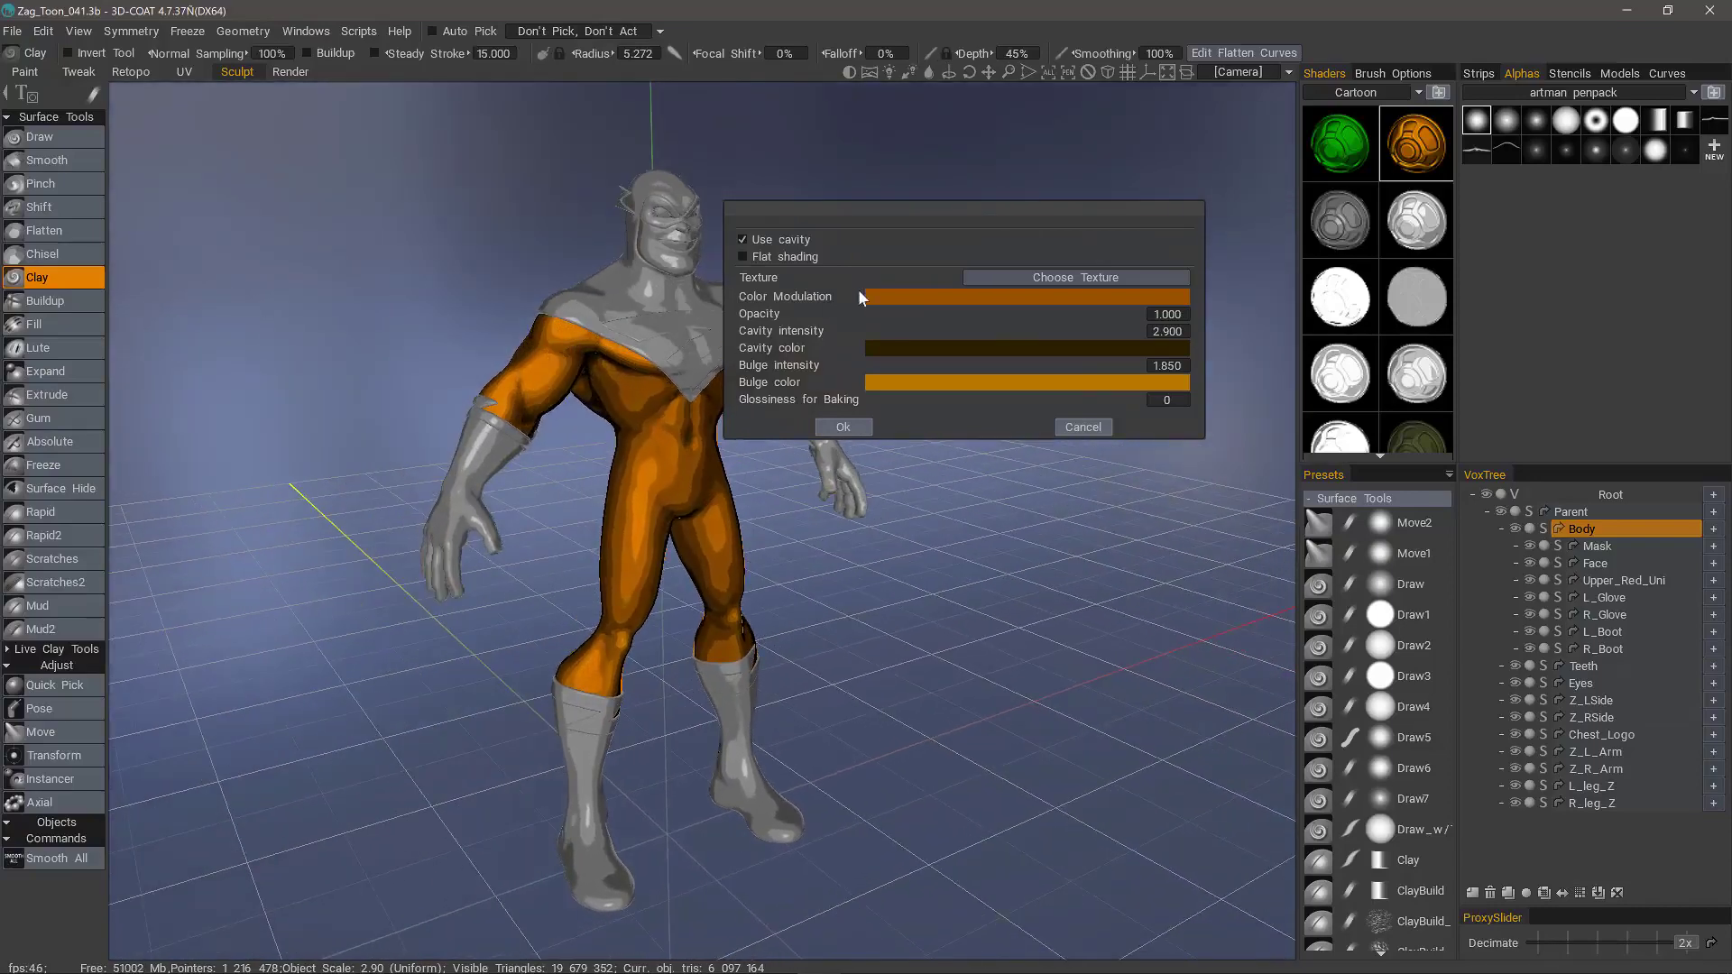
Replace the orange shader's texture with Toon_Shader_Image_10.png, accept the settings and refresh the shader's preview
click(1028, 278)
click(561, 550)
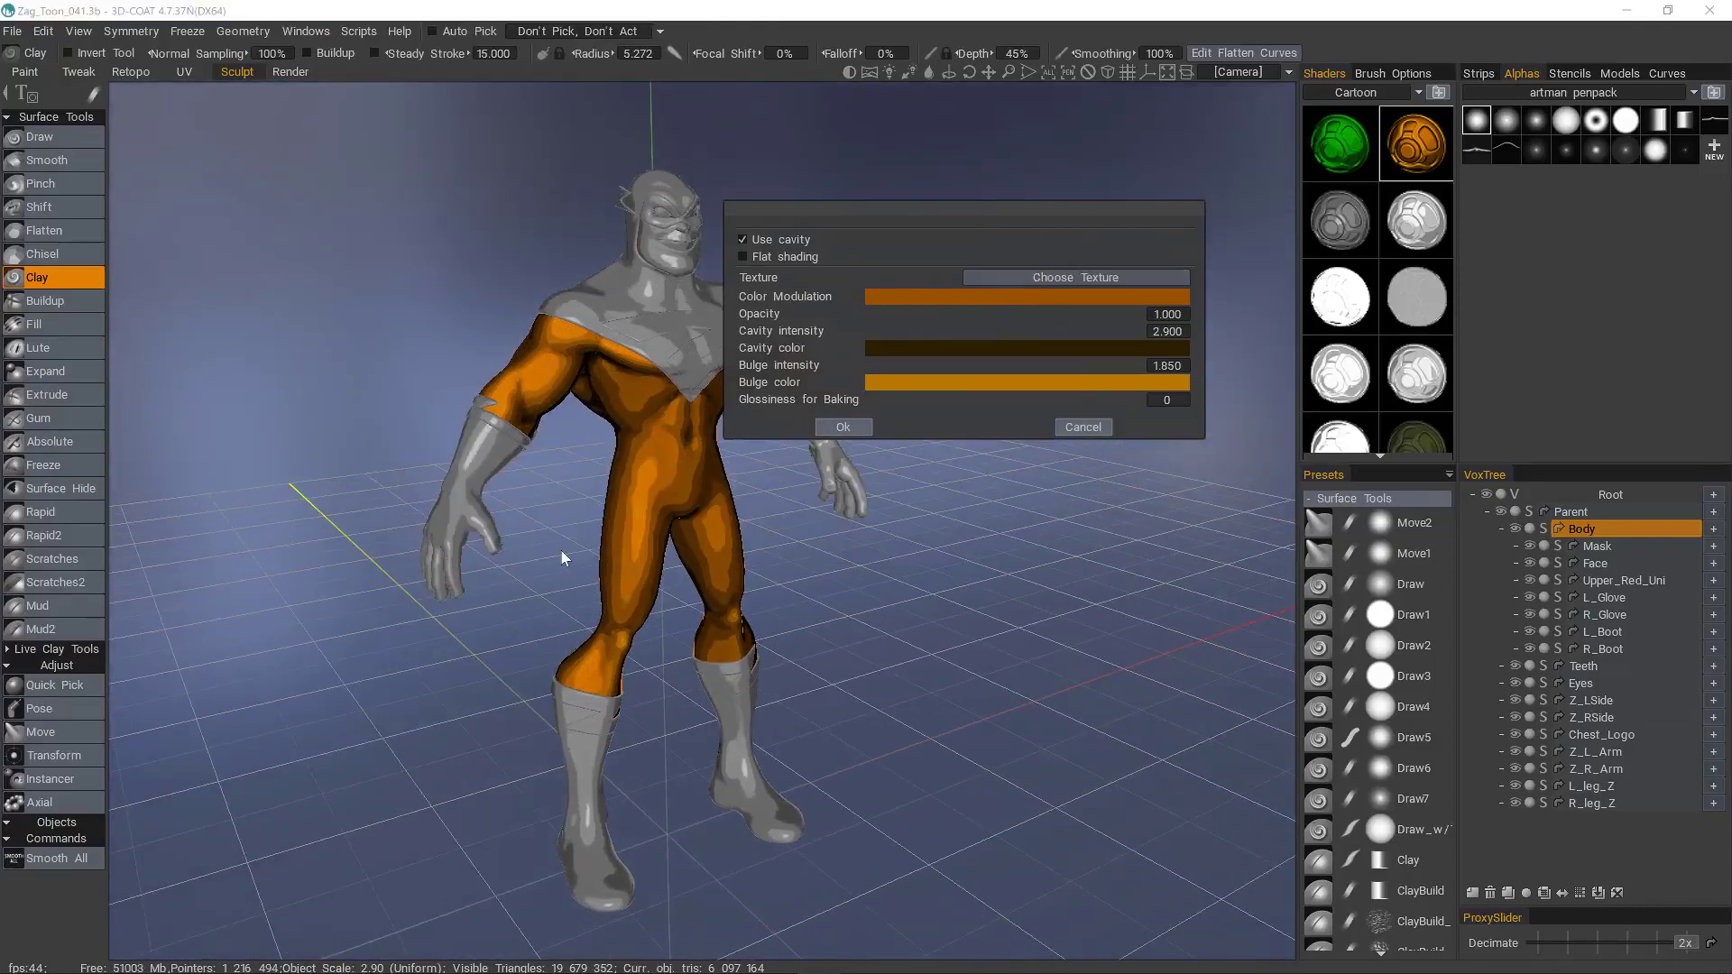
drag(1141, 178, 1123, 834)
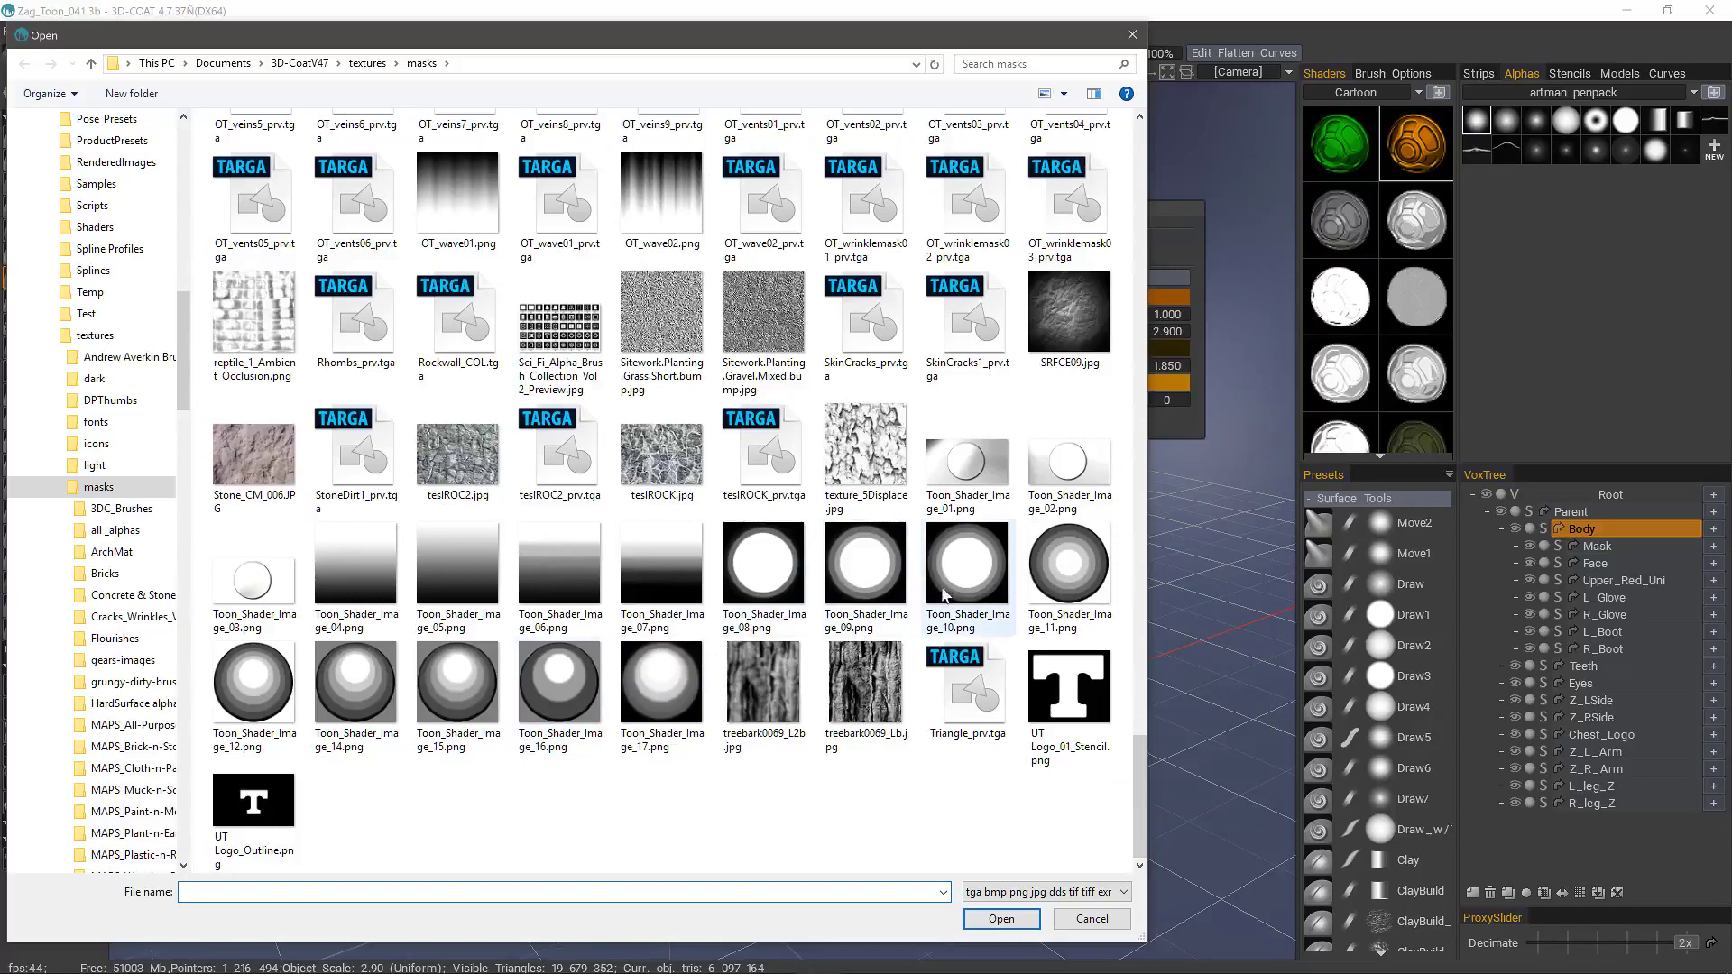
double_click(943, 577)
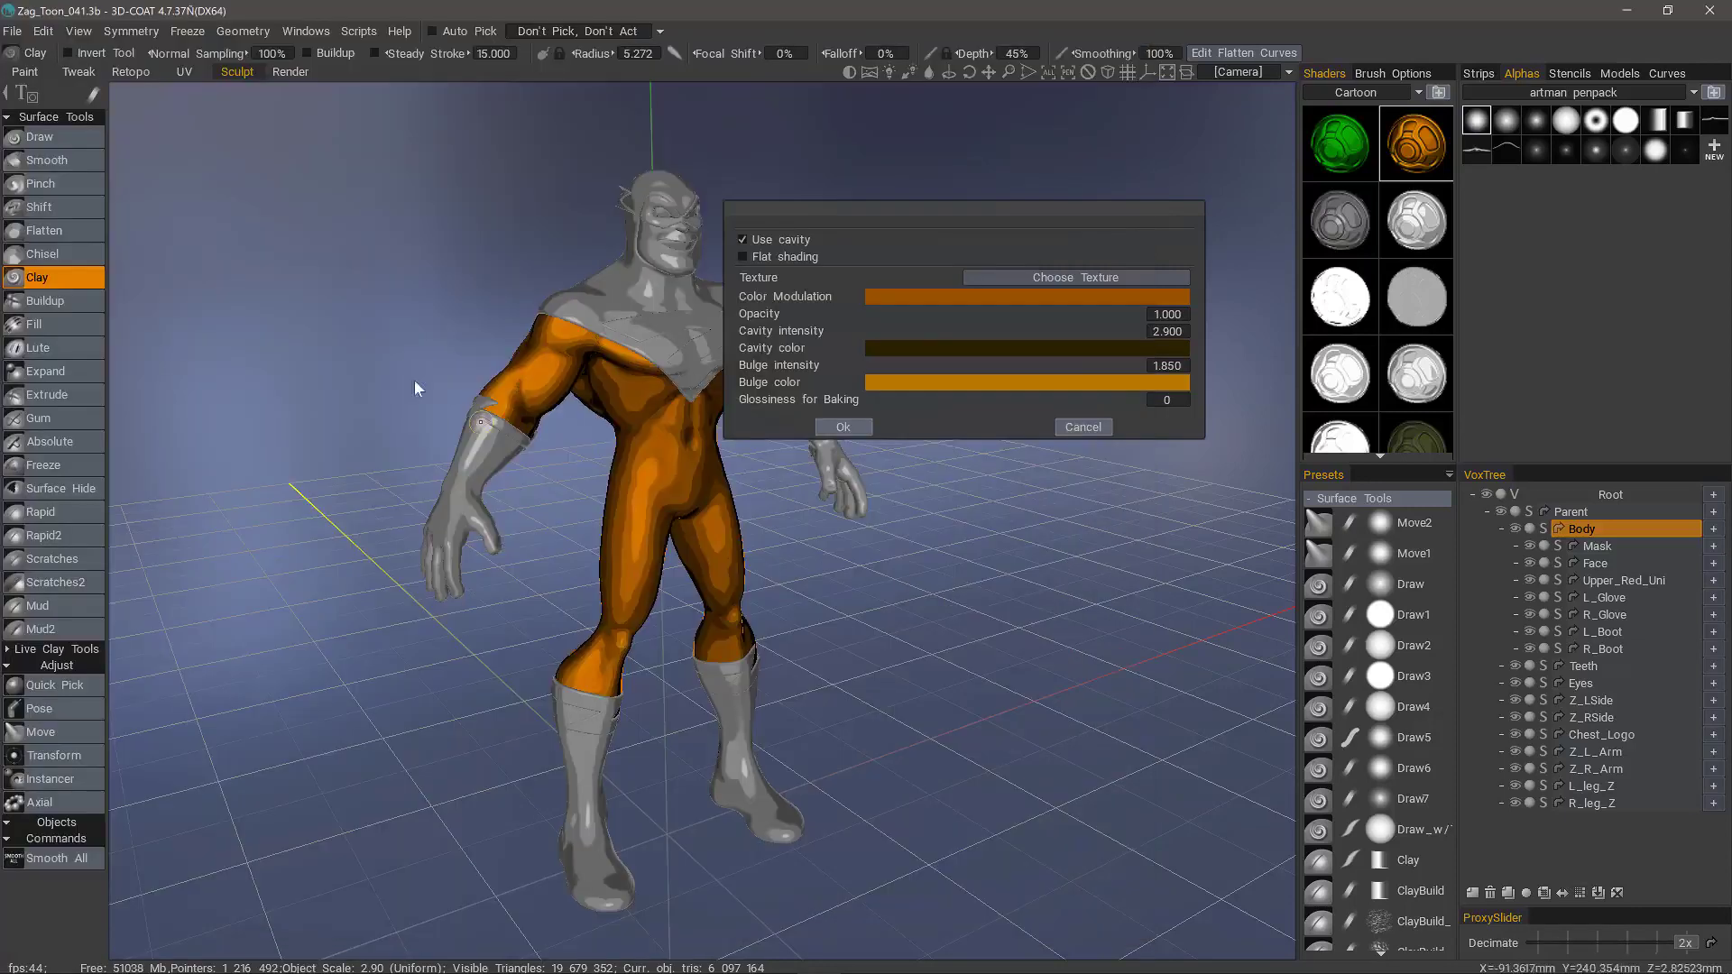
click(844, 427)
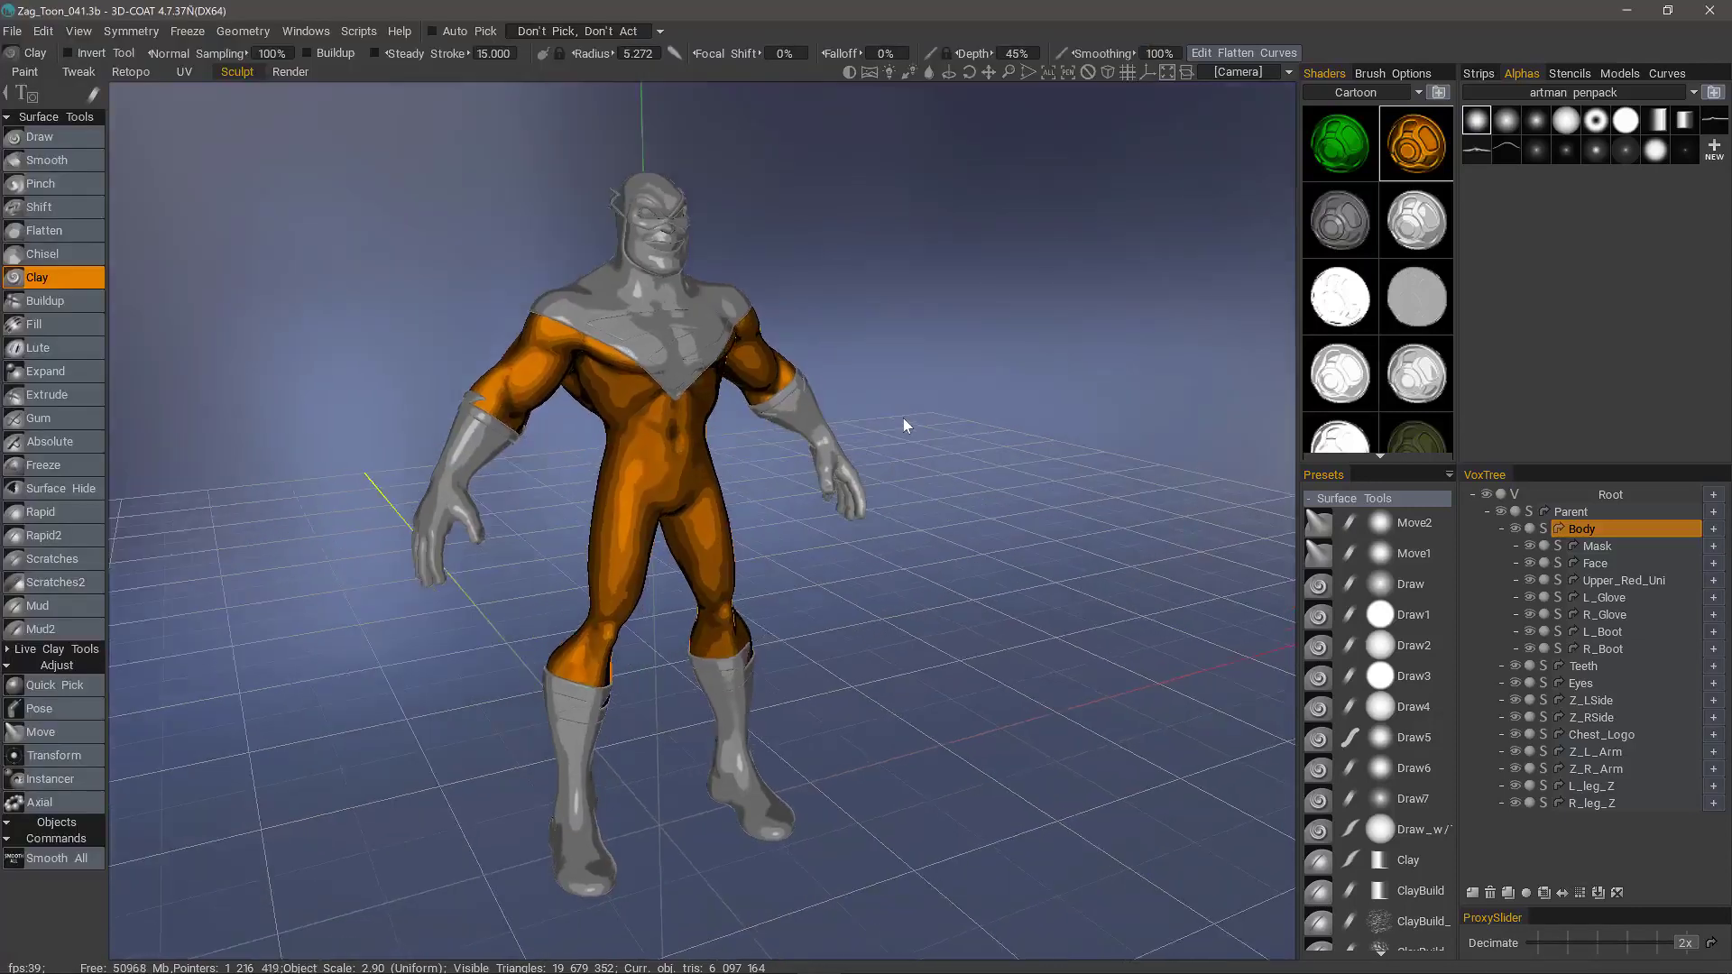
right_click(1408, 149)
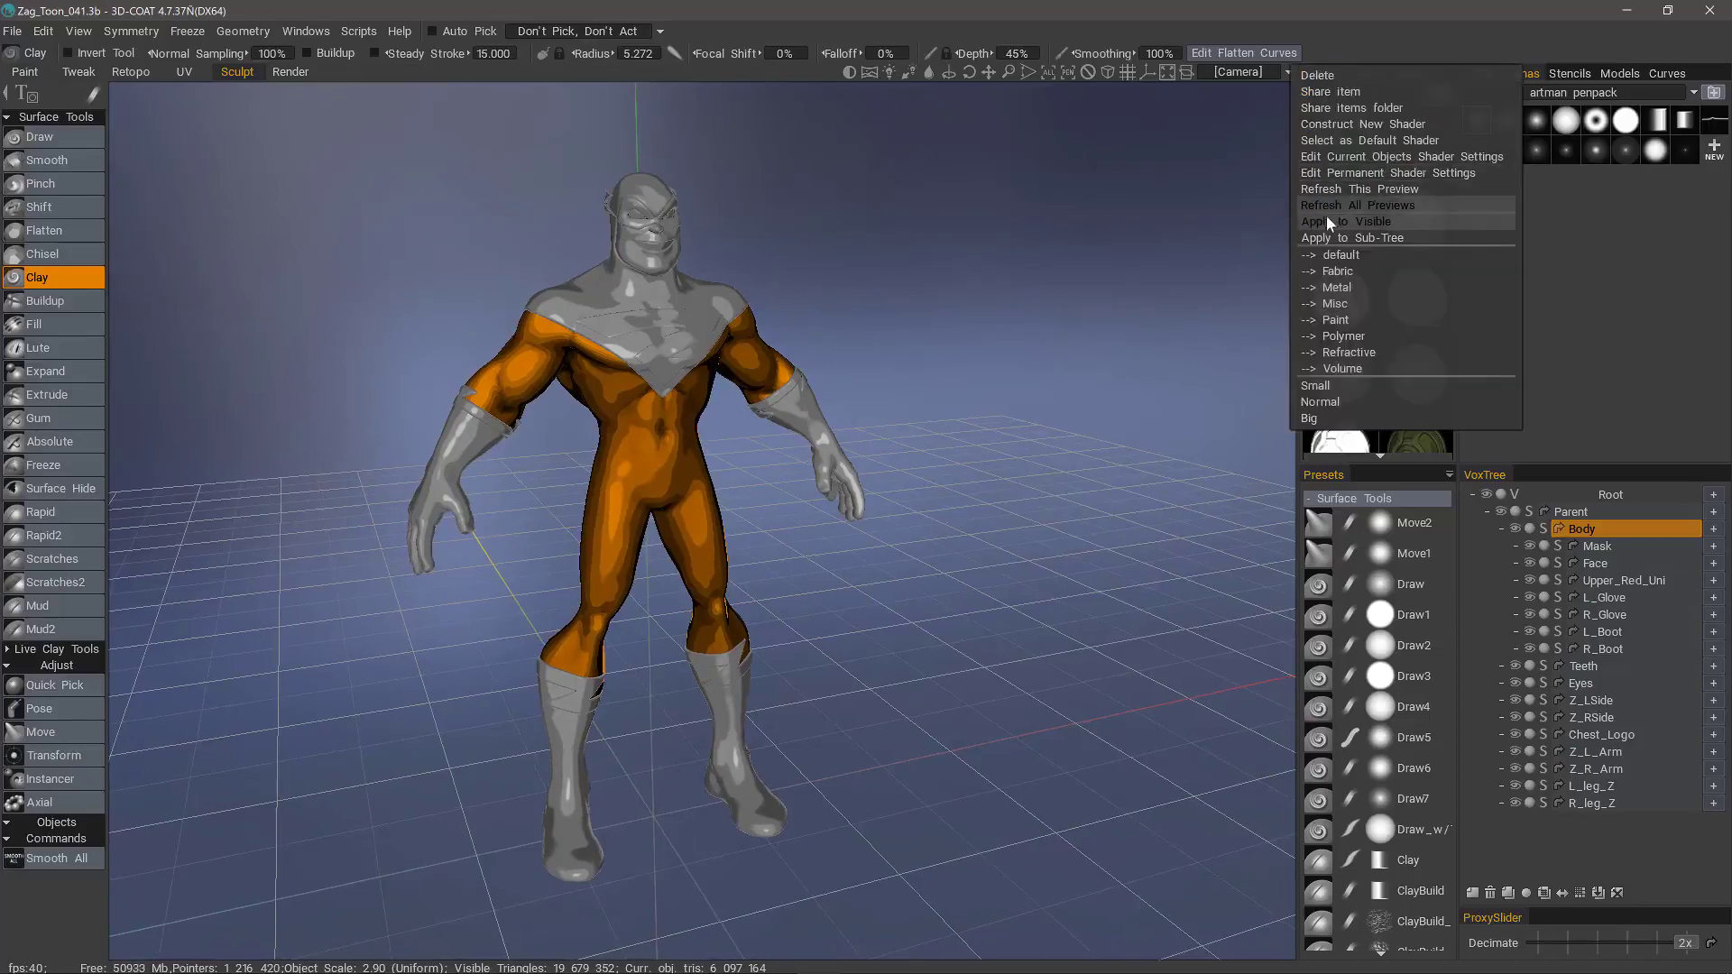
click(1328, 189)
Edit the orange shader's permanent settings, set its cavity intensity to 0.300 and accept the changes
right_click(1417, 151)
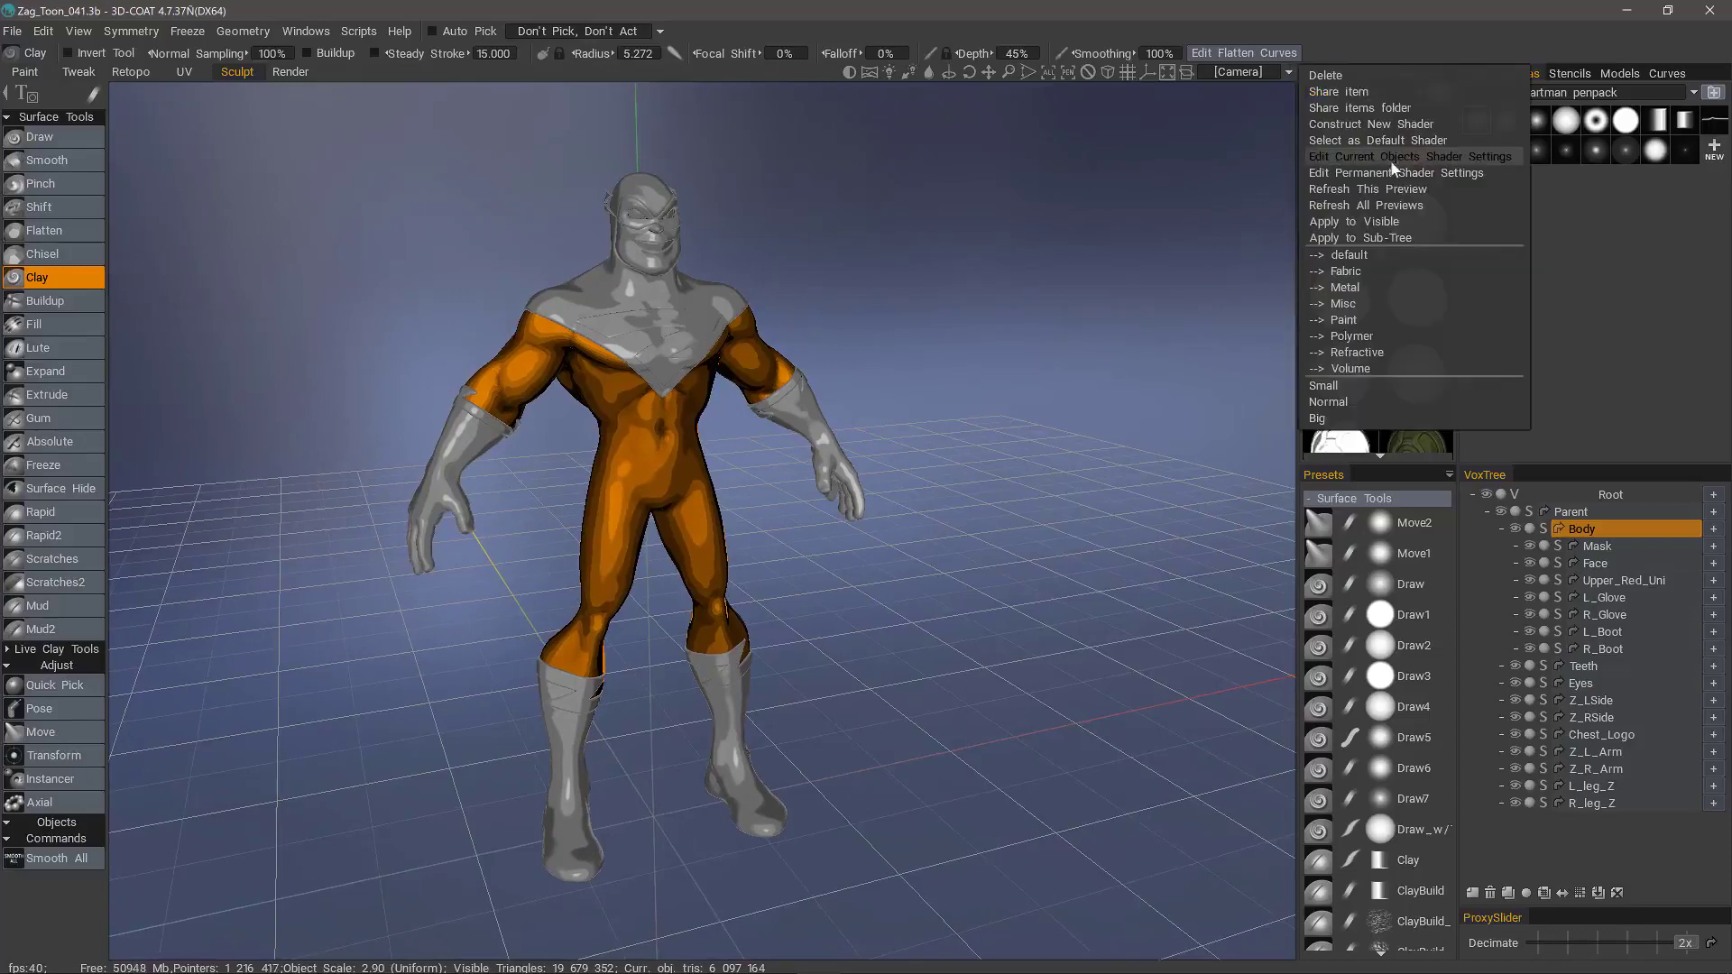
click(1342, 174)
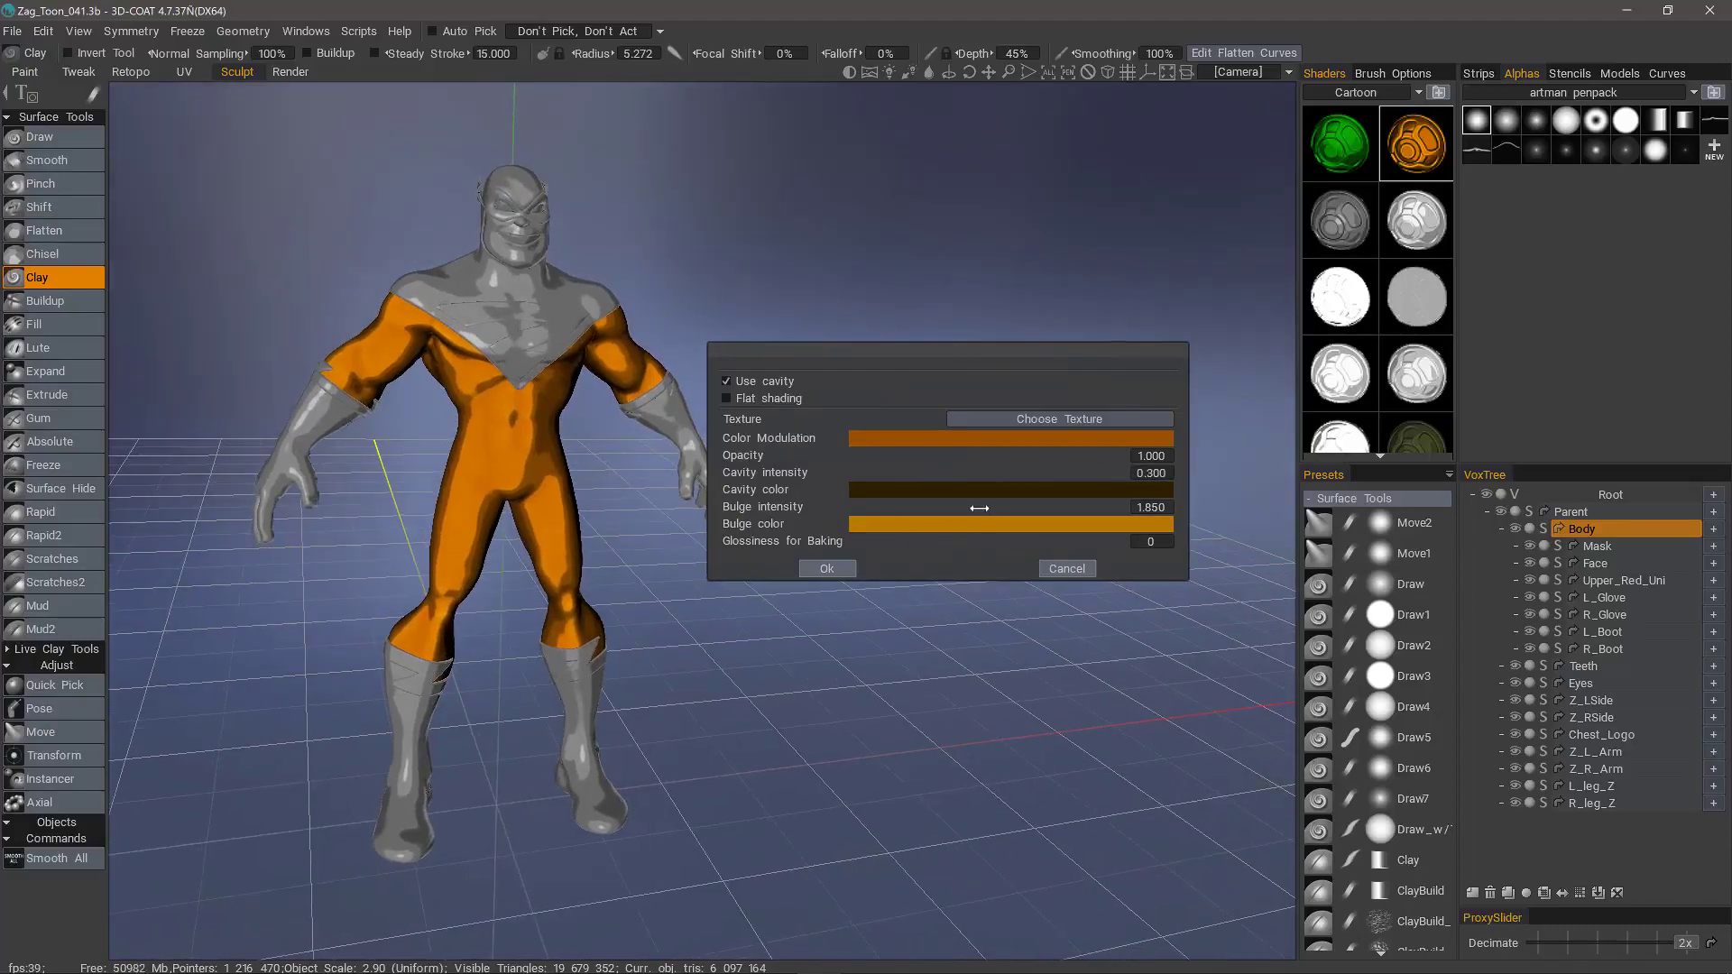
drag(888, 506, 993, 506)
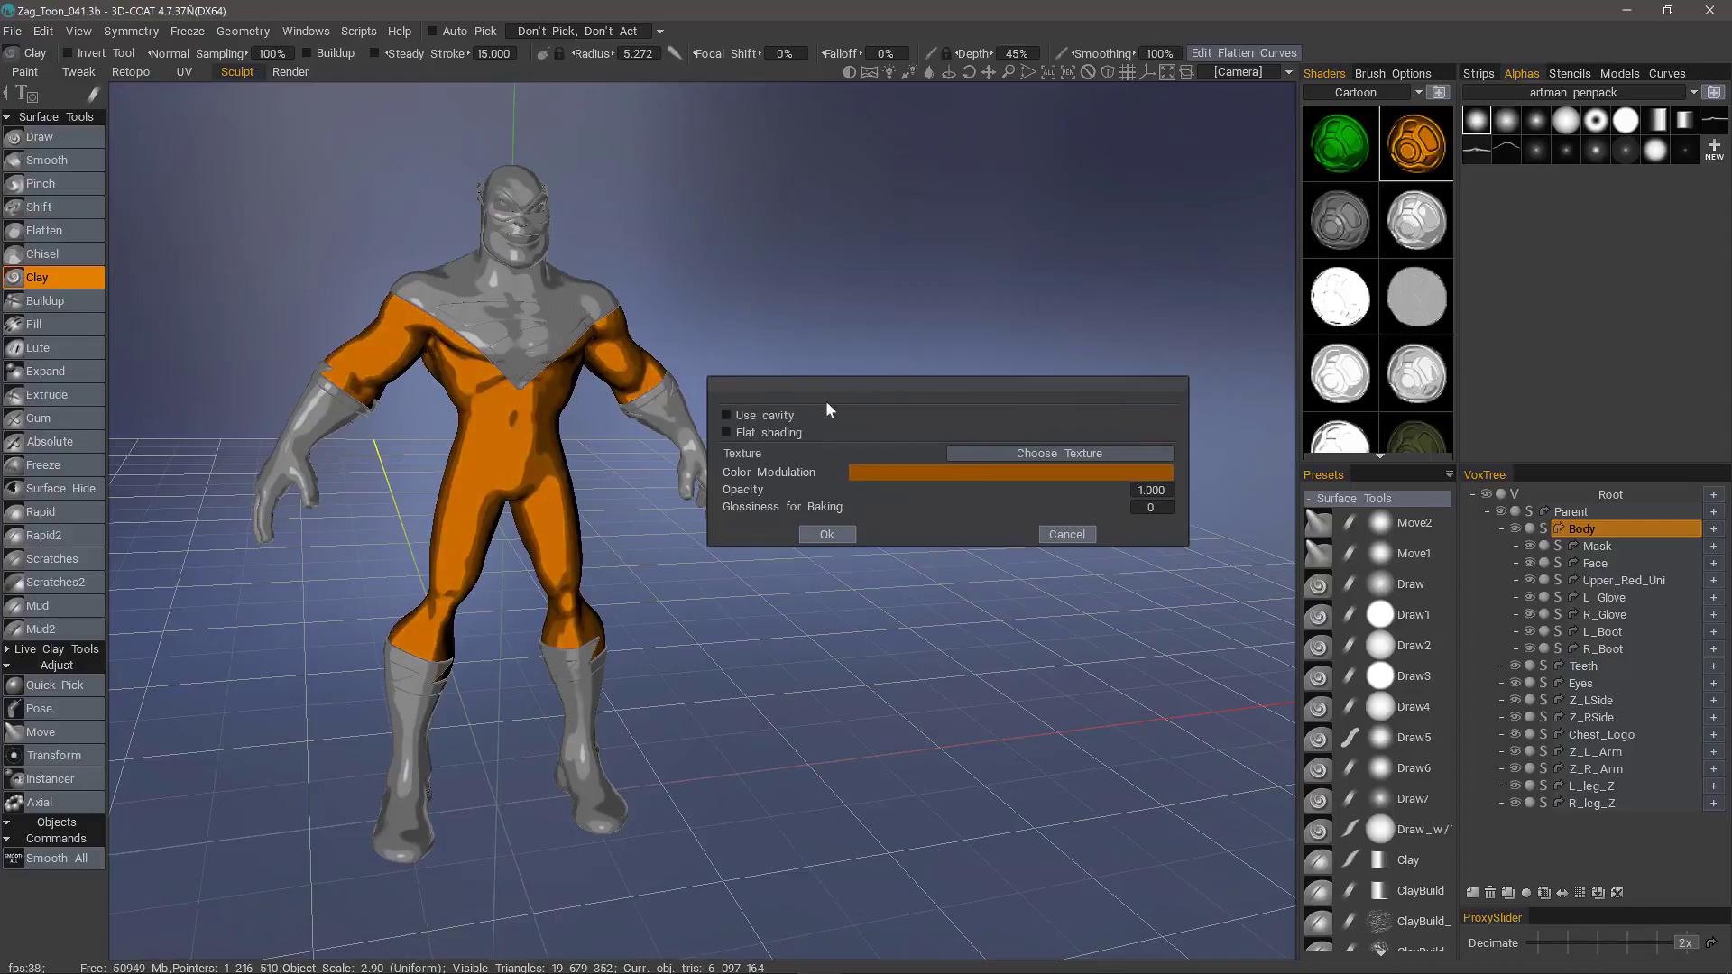
click(826, 568)
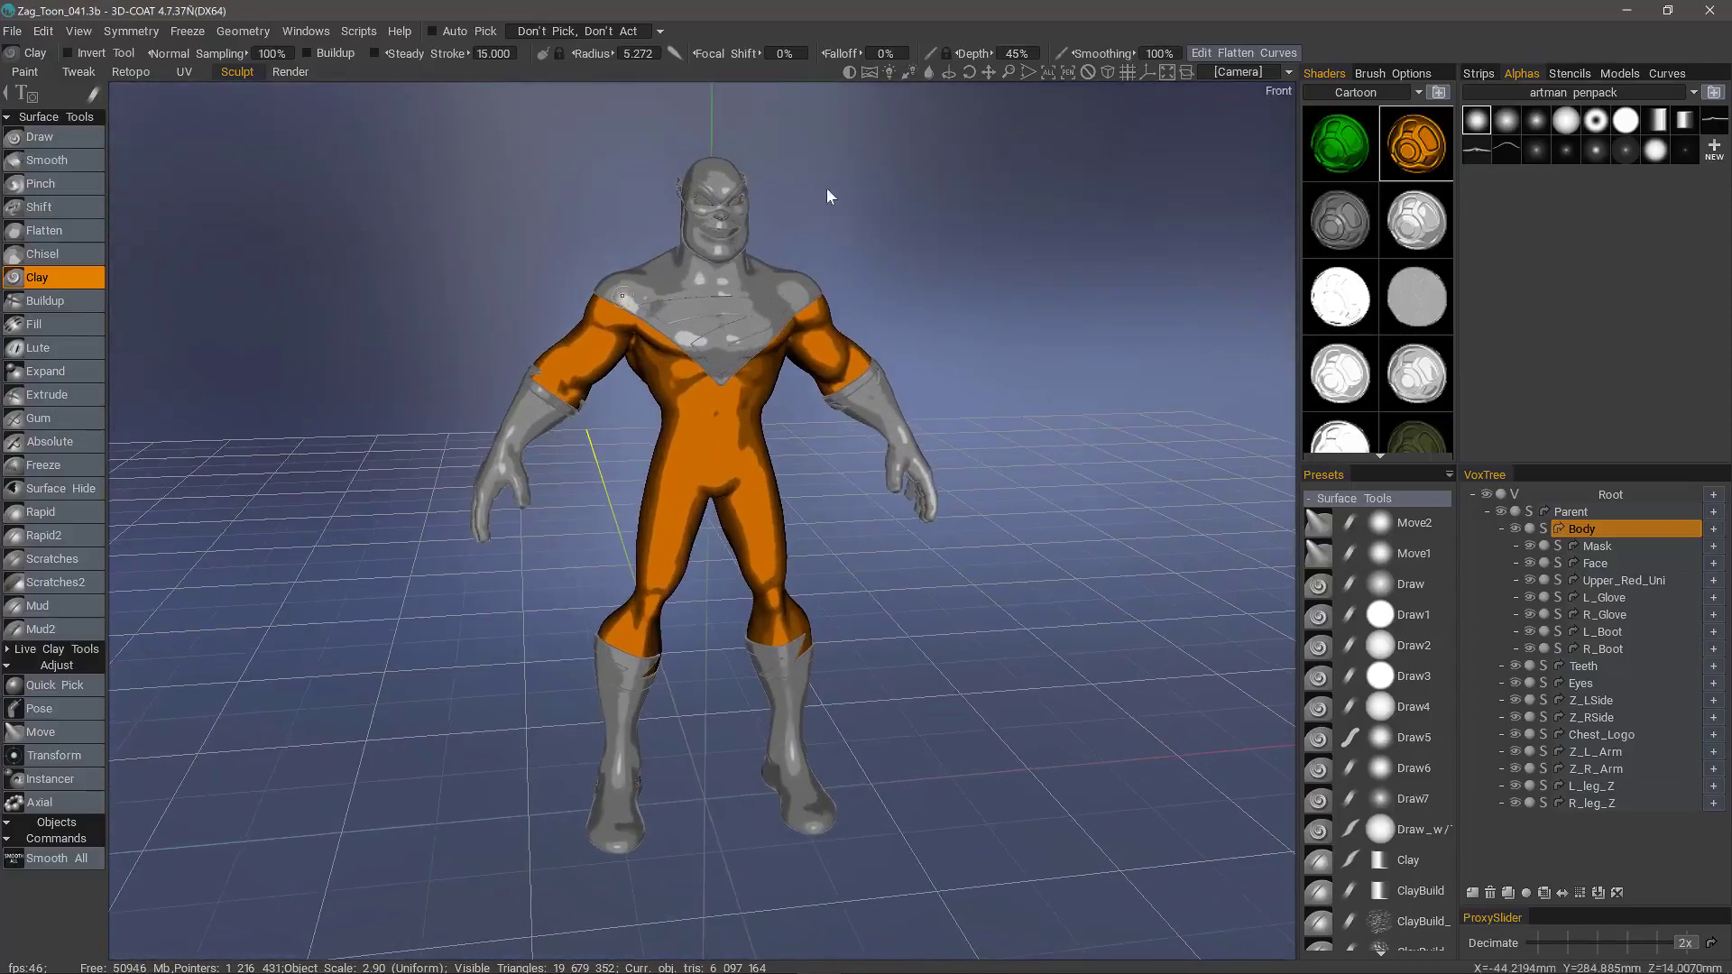
Apply the green toon shader to the Upper_Red_Uni, L_Glove and R_Glove layers
click(1613, 581)
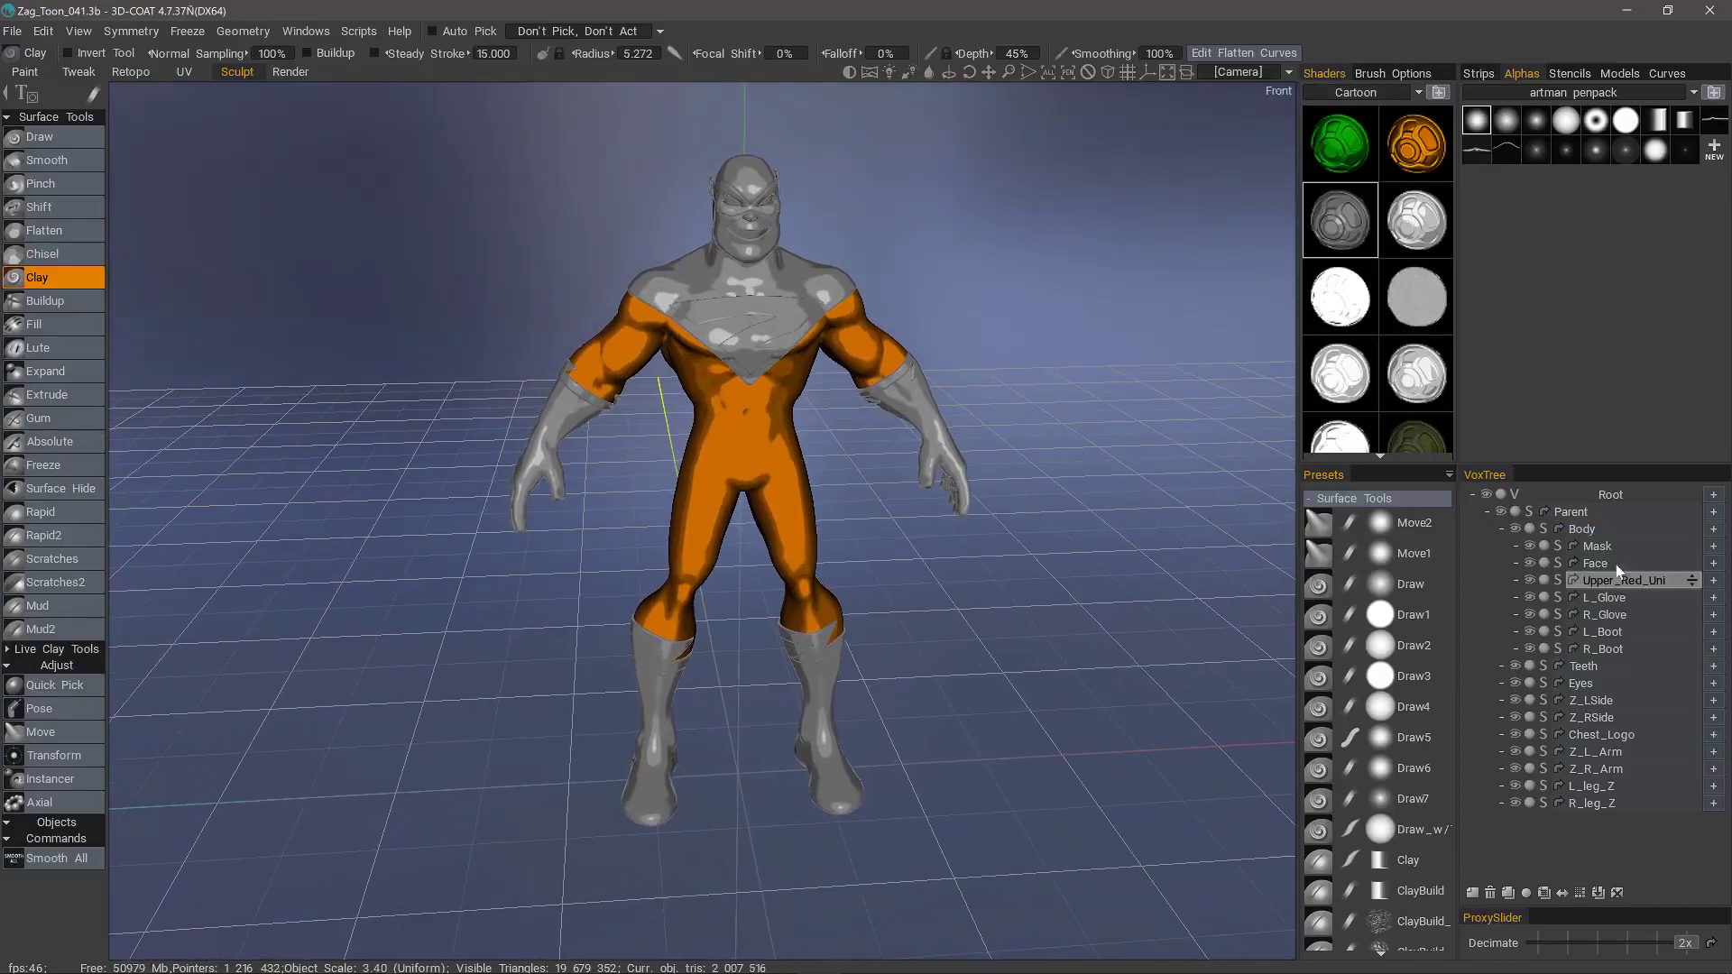
click(1341, 159)
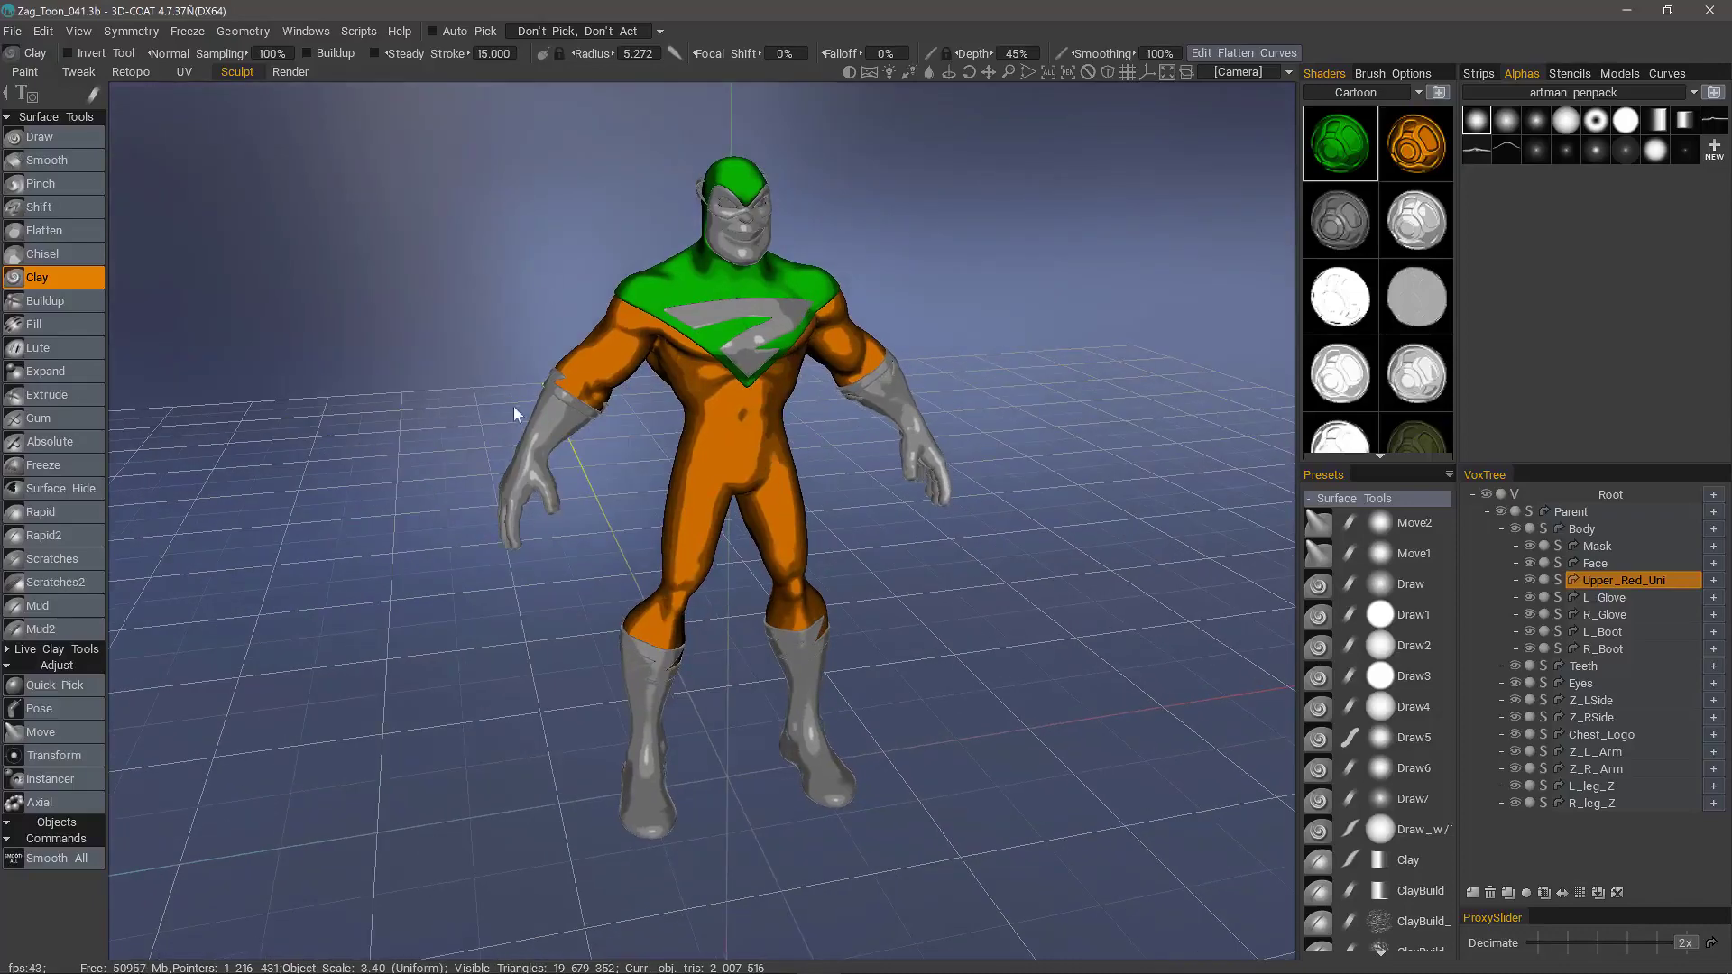
click(1602, 597)
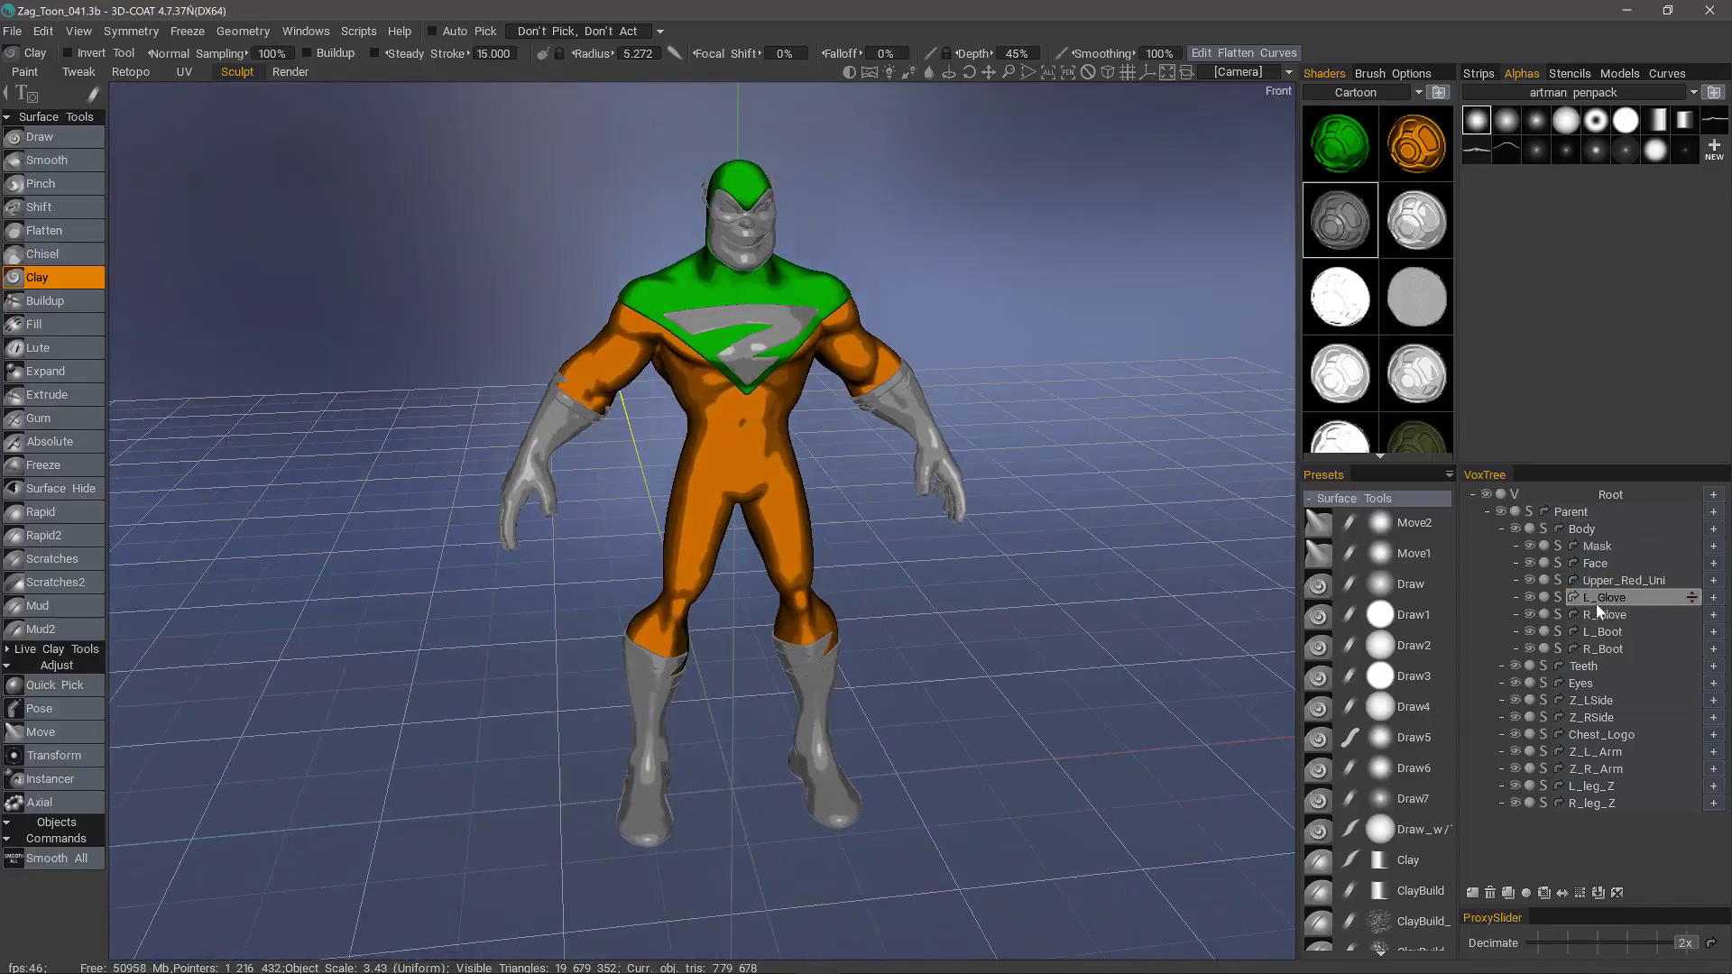
click(1344, 145)
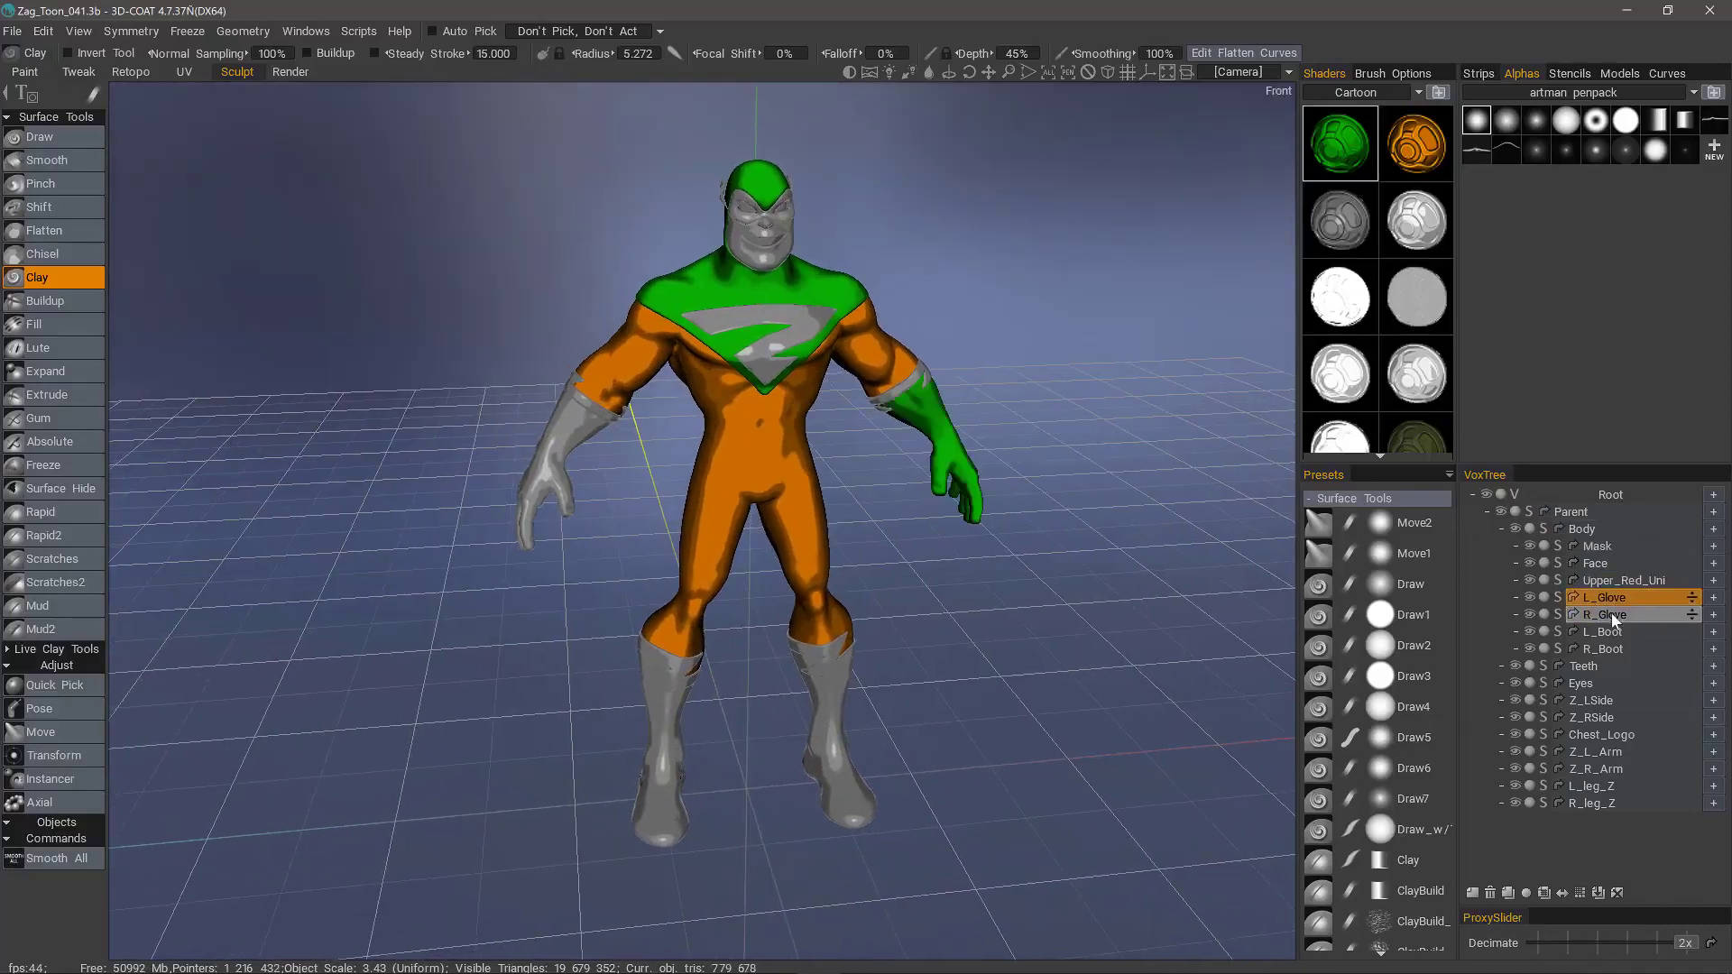
click(1611, 614)
click(1342, 155)
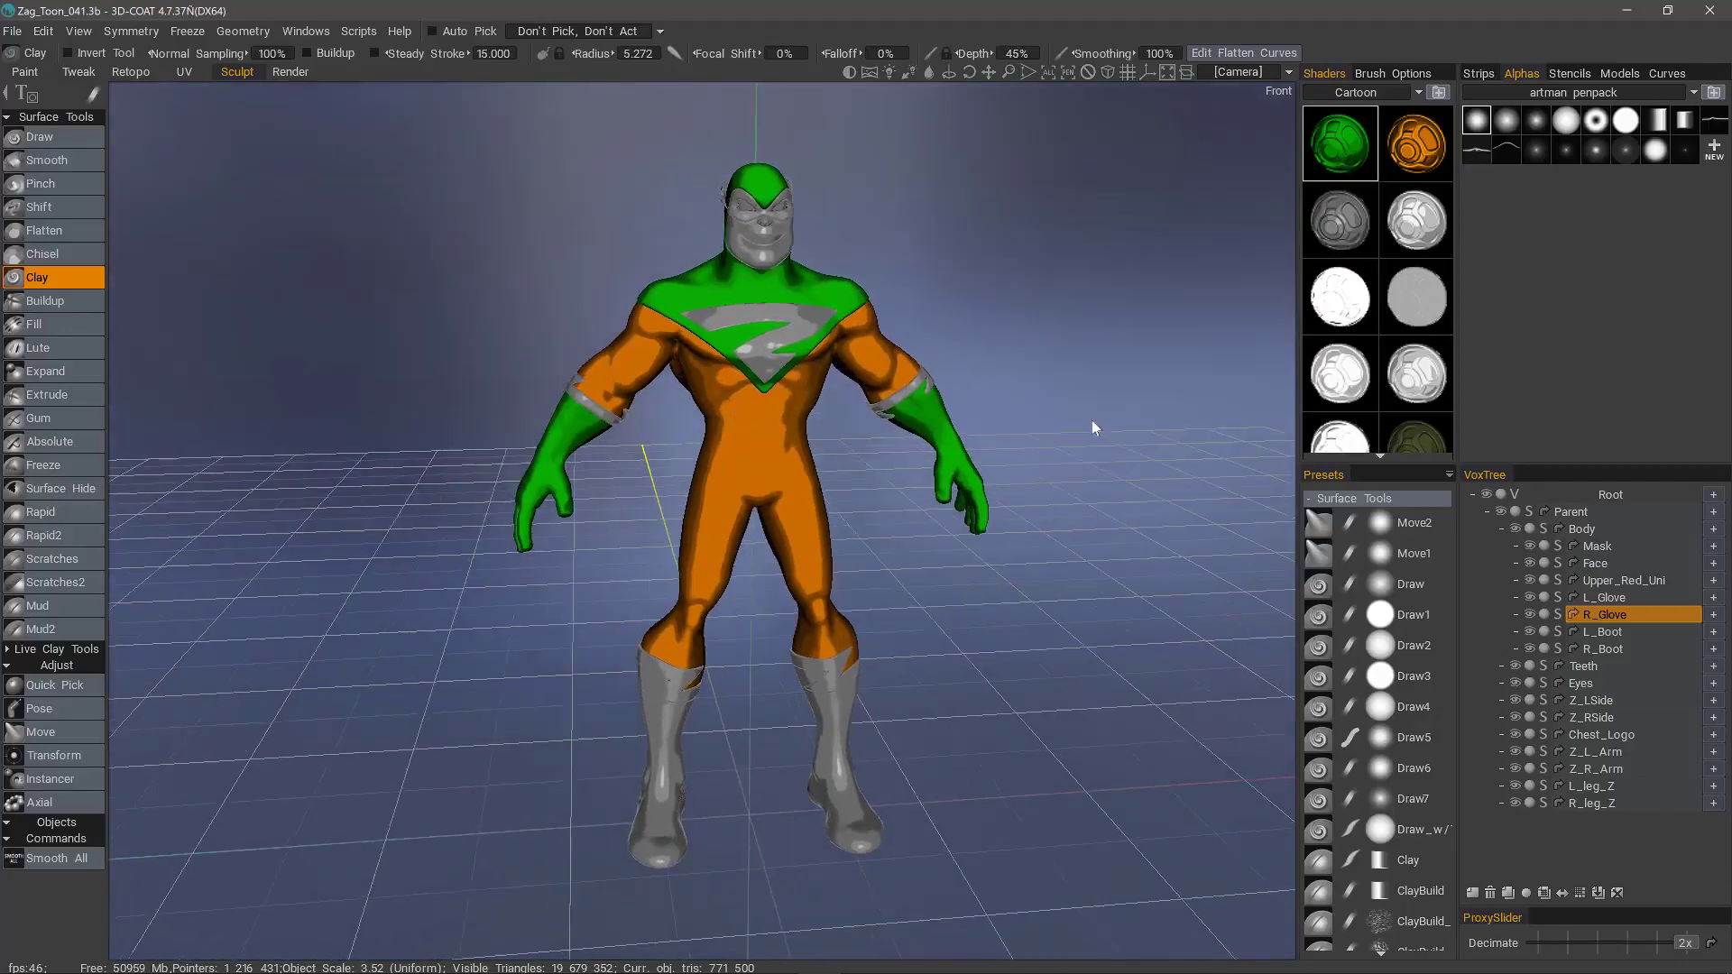
Apply the green toon shader to the L_Boot and R_Boot layers
click(1603, 631)
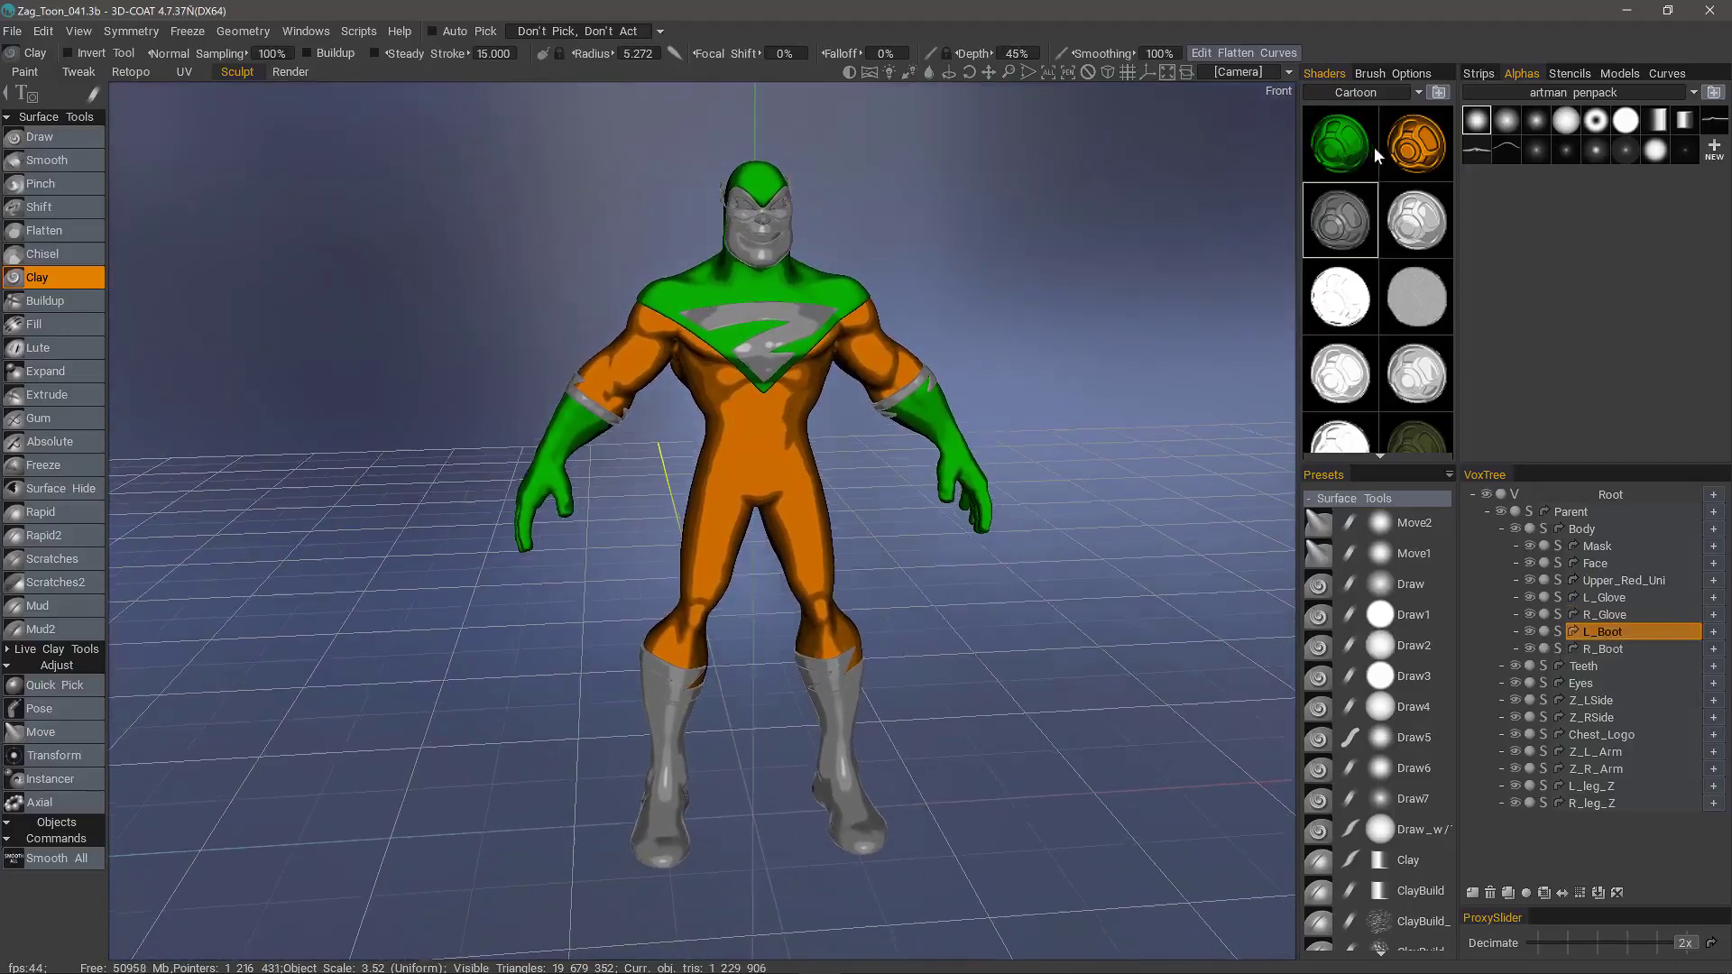
click(1341, 147)
click(1604, 647)
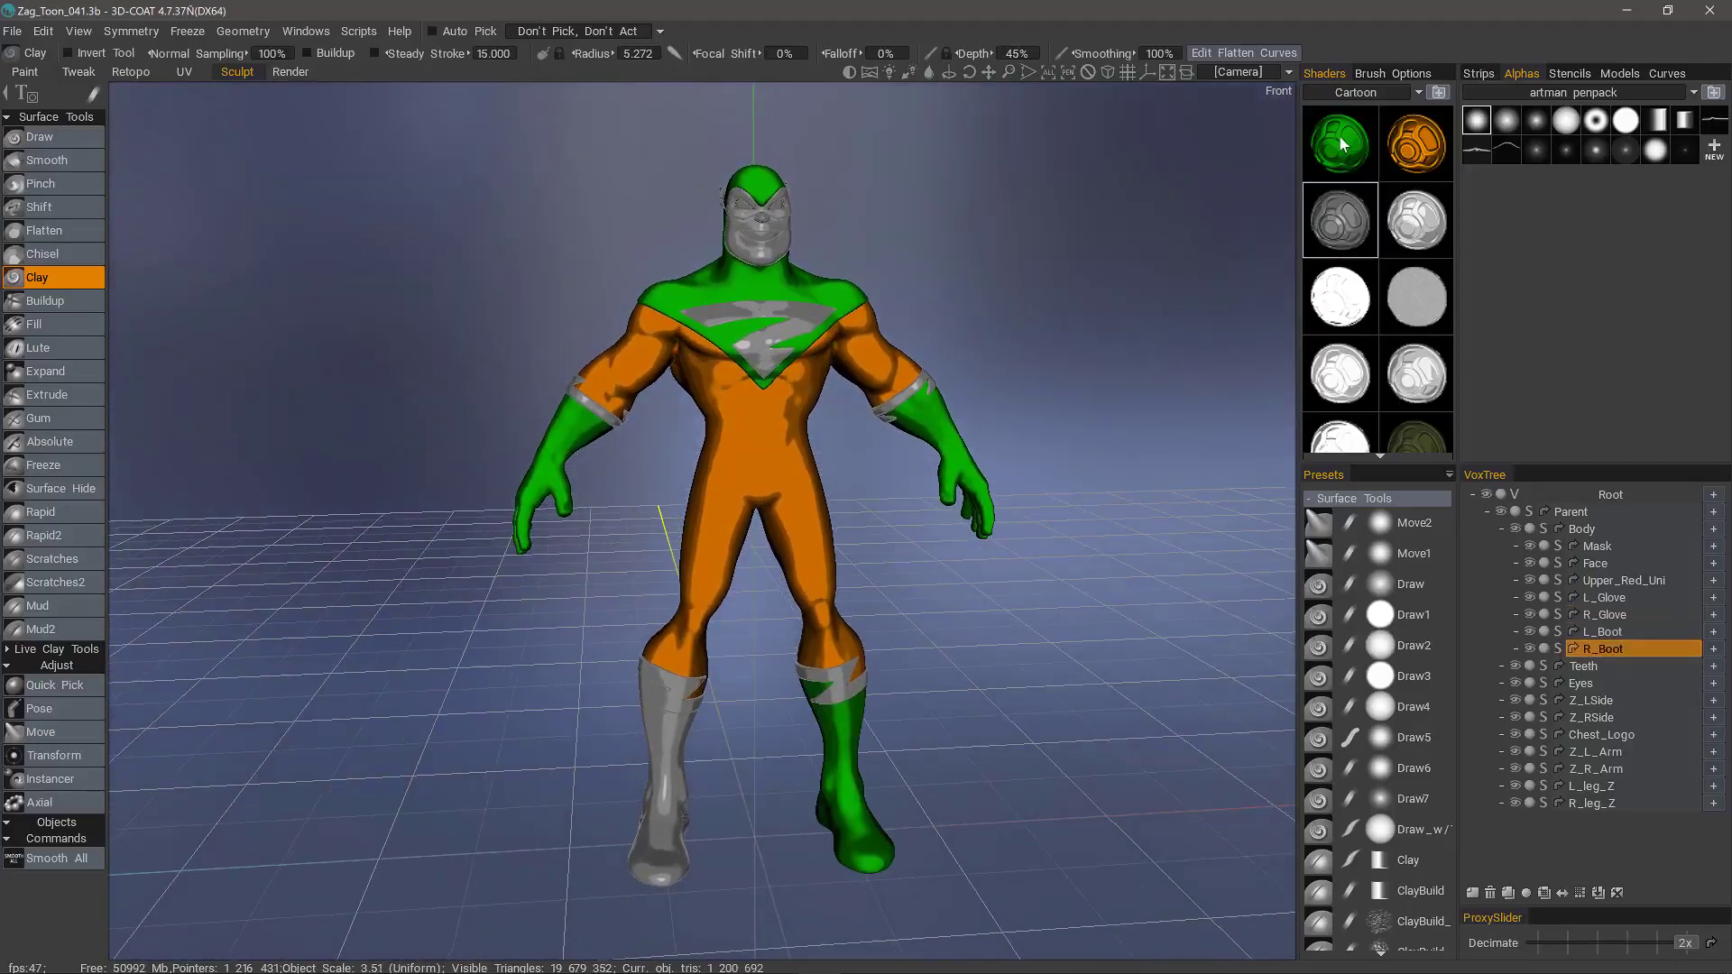
click(1341, 148)
drag(1225, 126, 1347, 424)
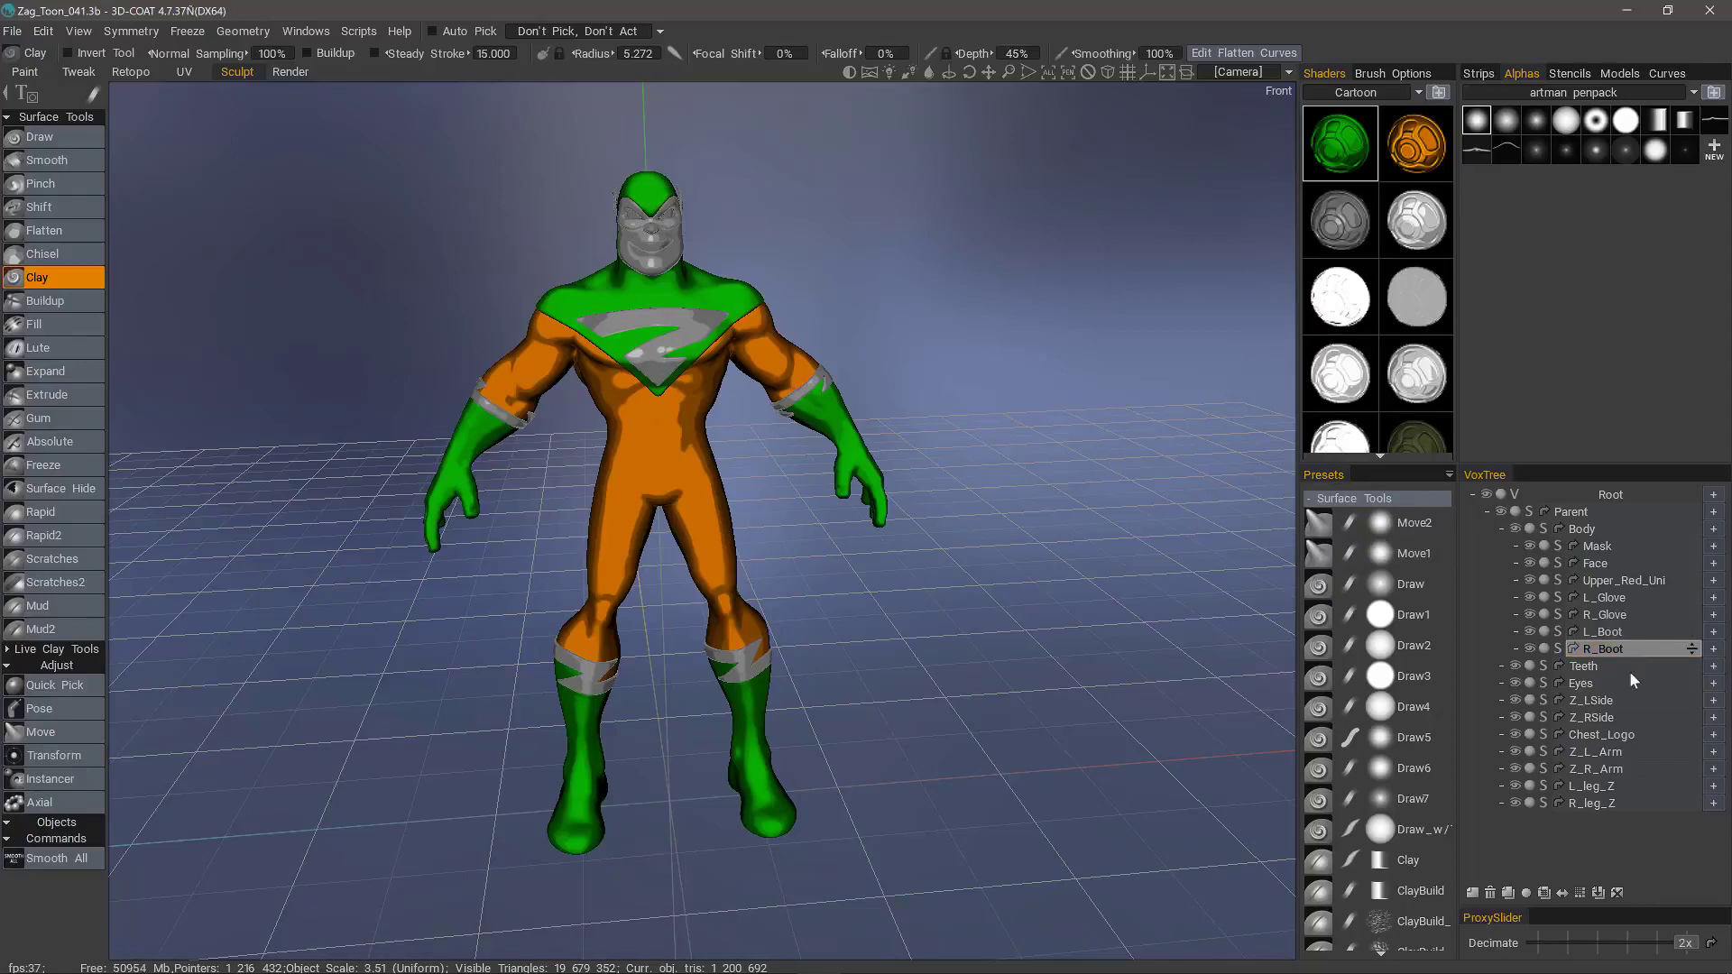
Apply the golden yellow cartoon shader to the arm bands, Z_L_Arm and Z_R_Arm
click(1614, 751)
scroll(1353, 361, down, 3)
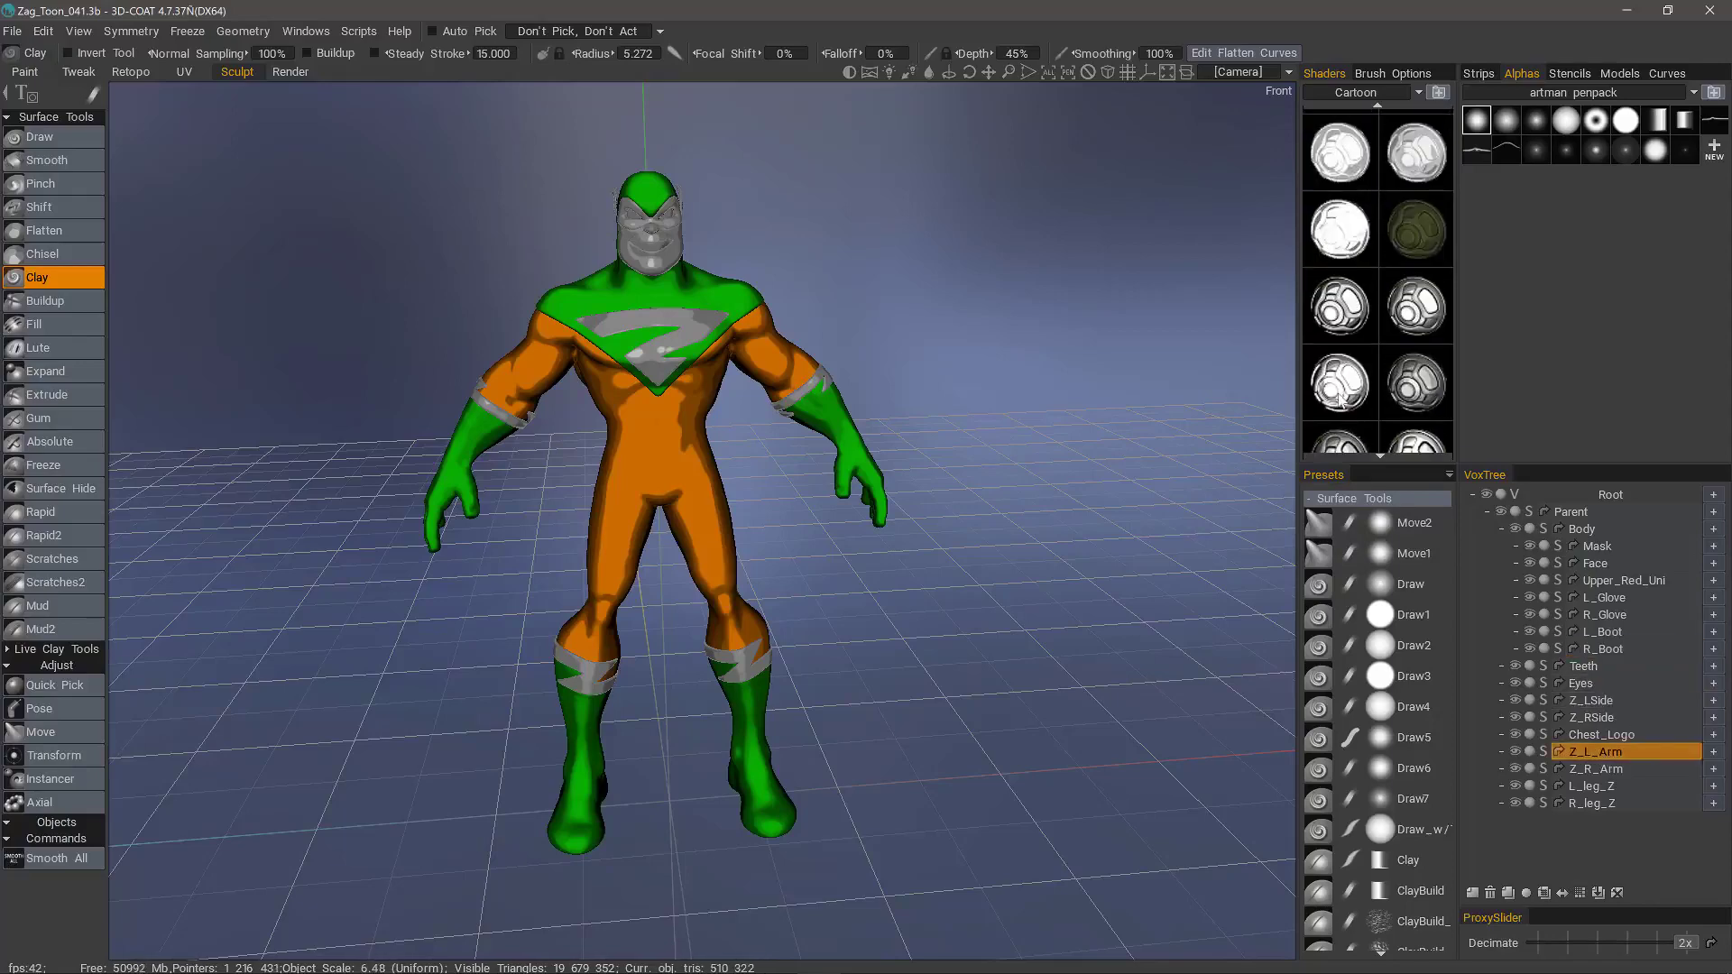
scroll(1340, 402, down, 3)
scroll(1344, 379, down, 2)
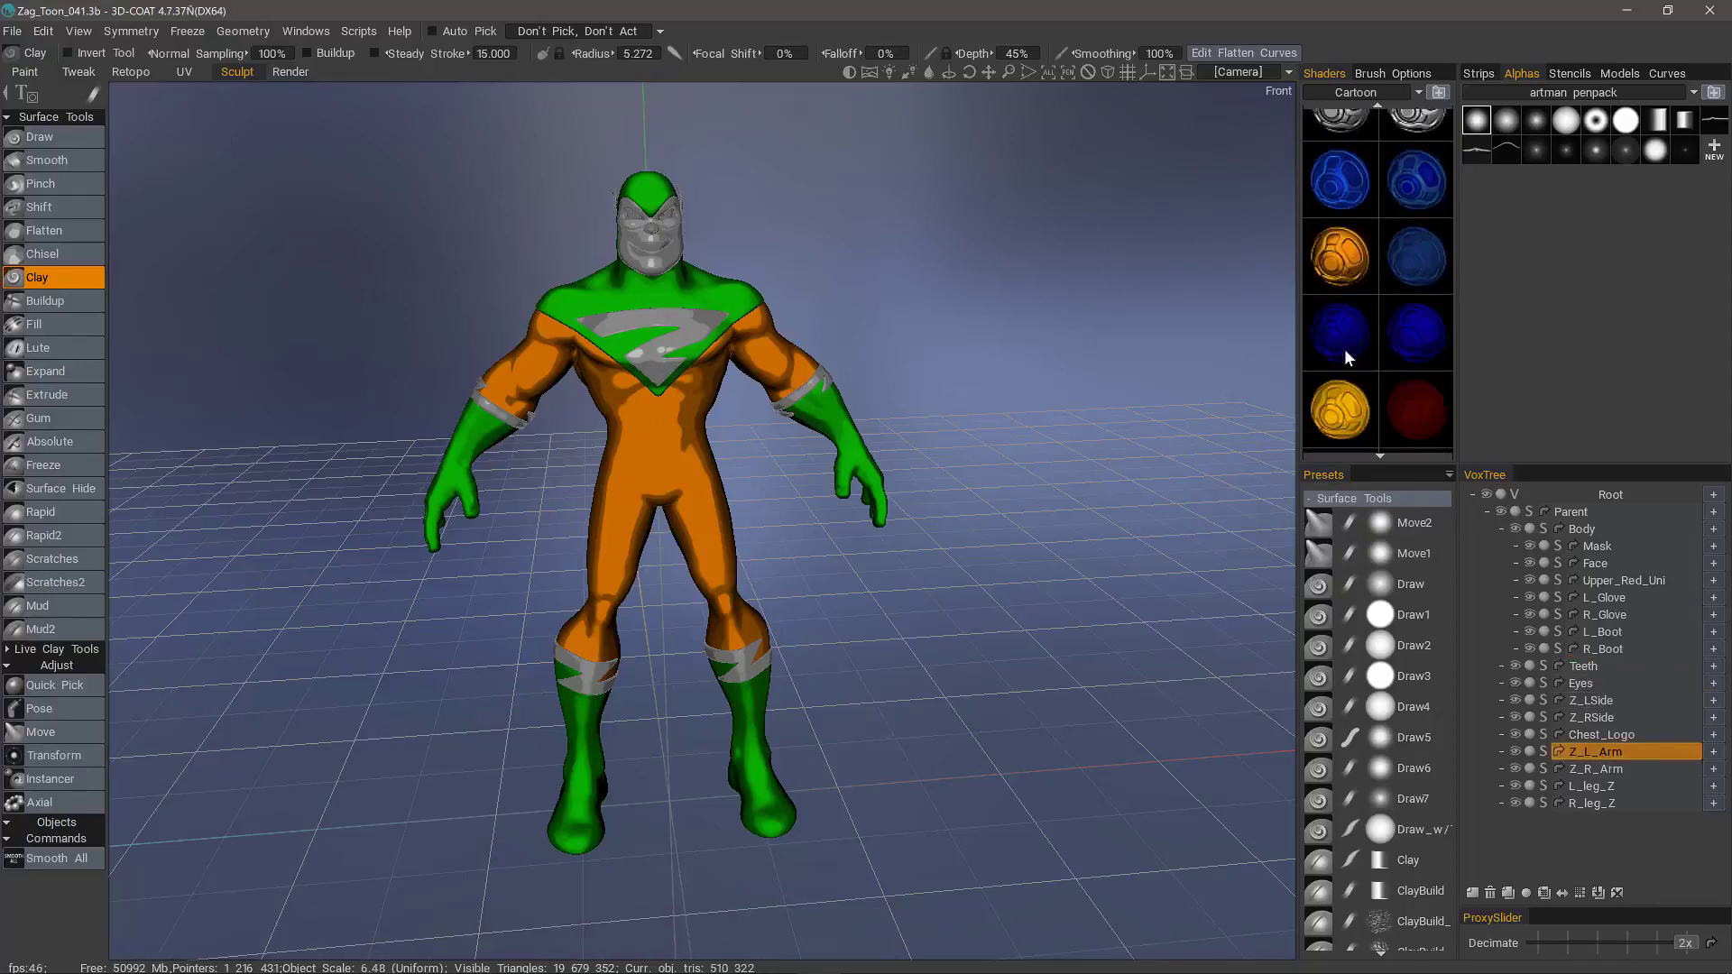
click(1338, 415)
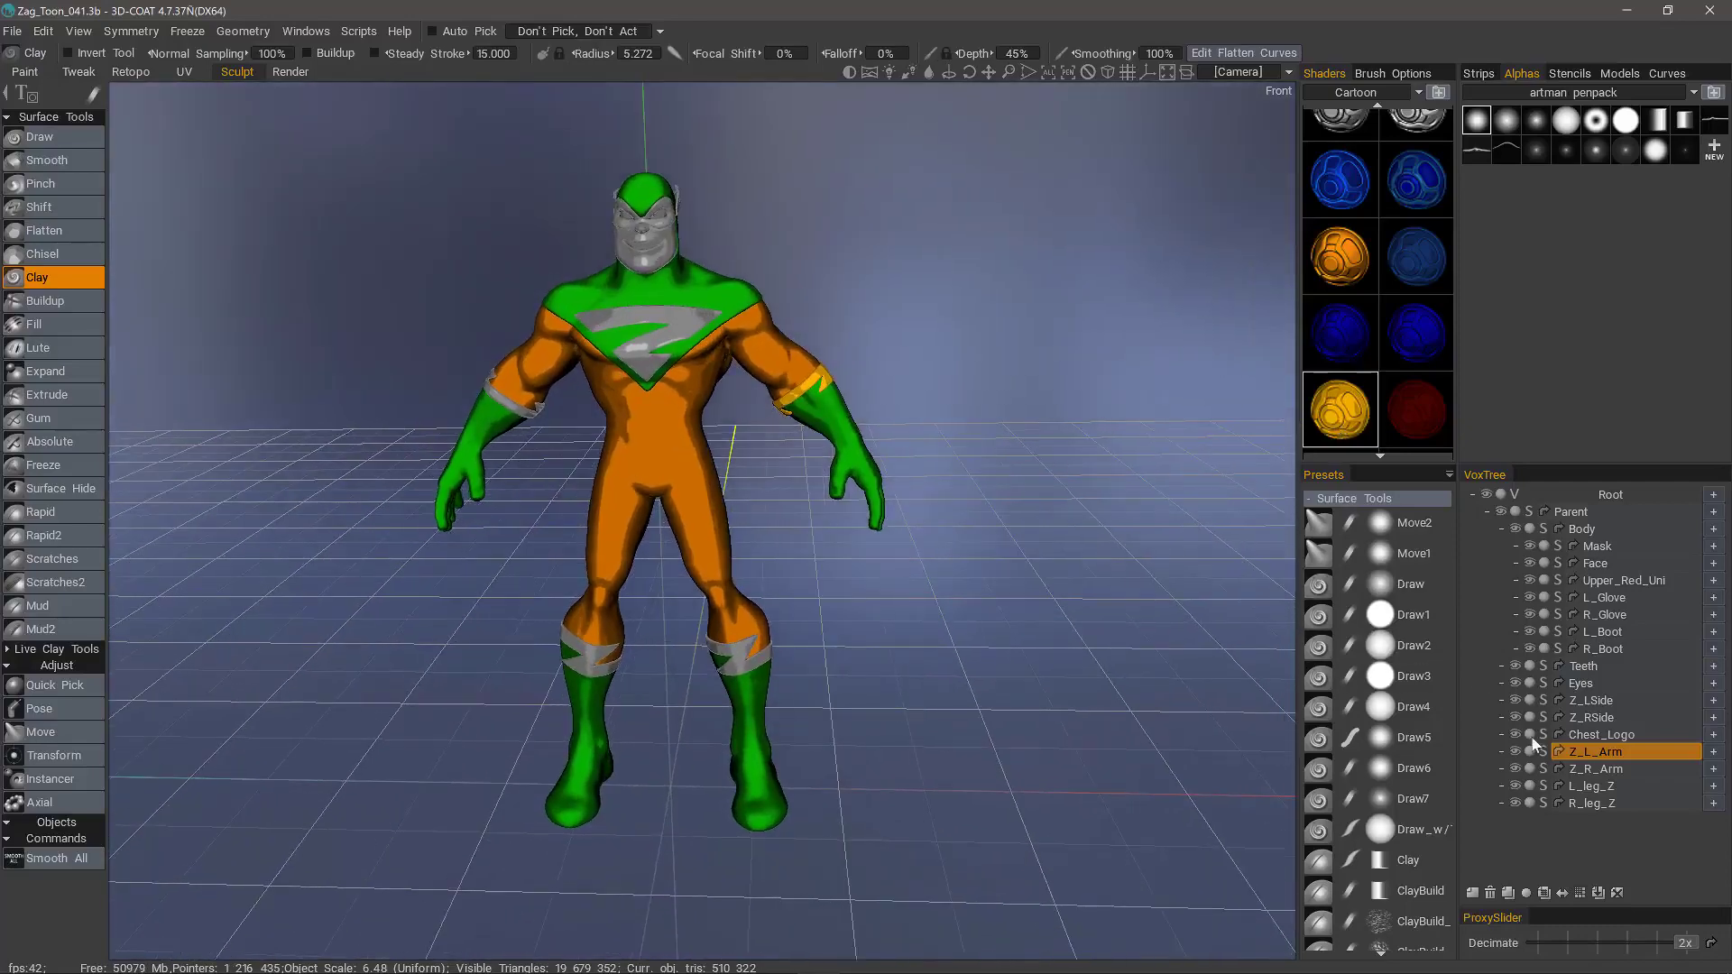
click(1580, 769)
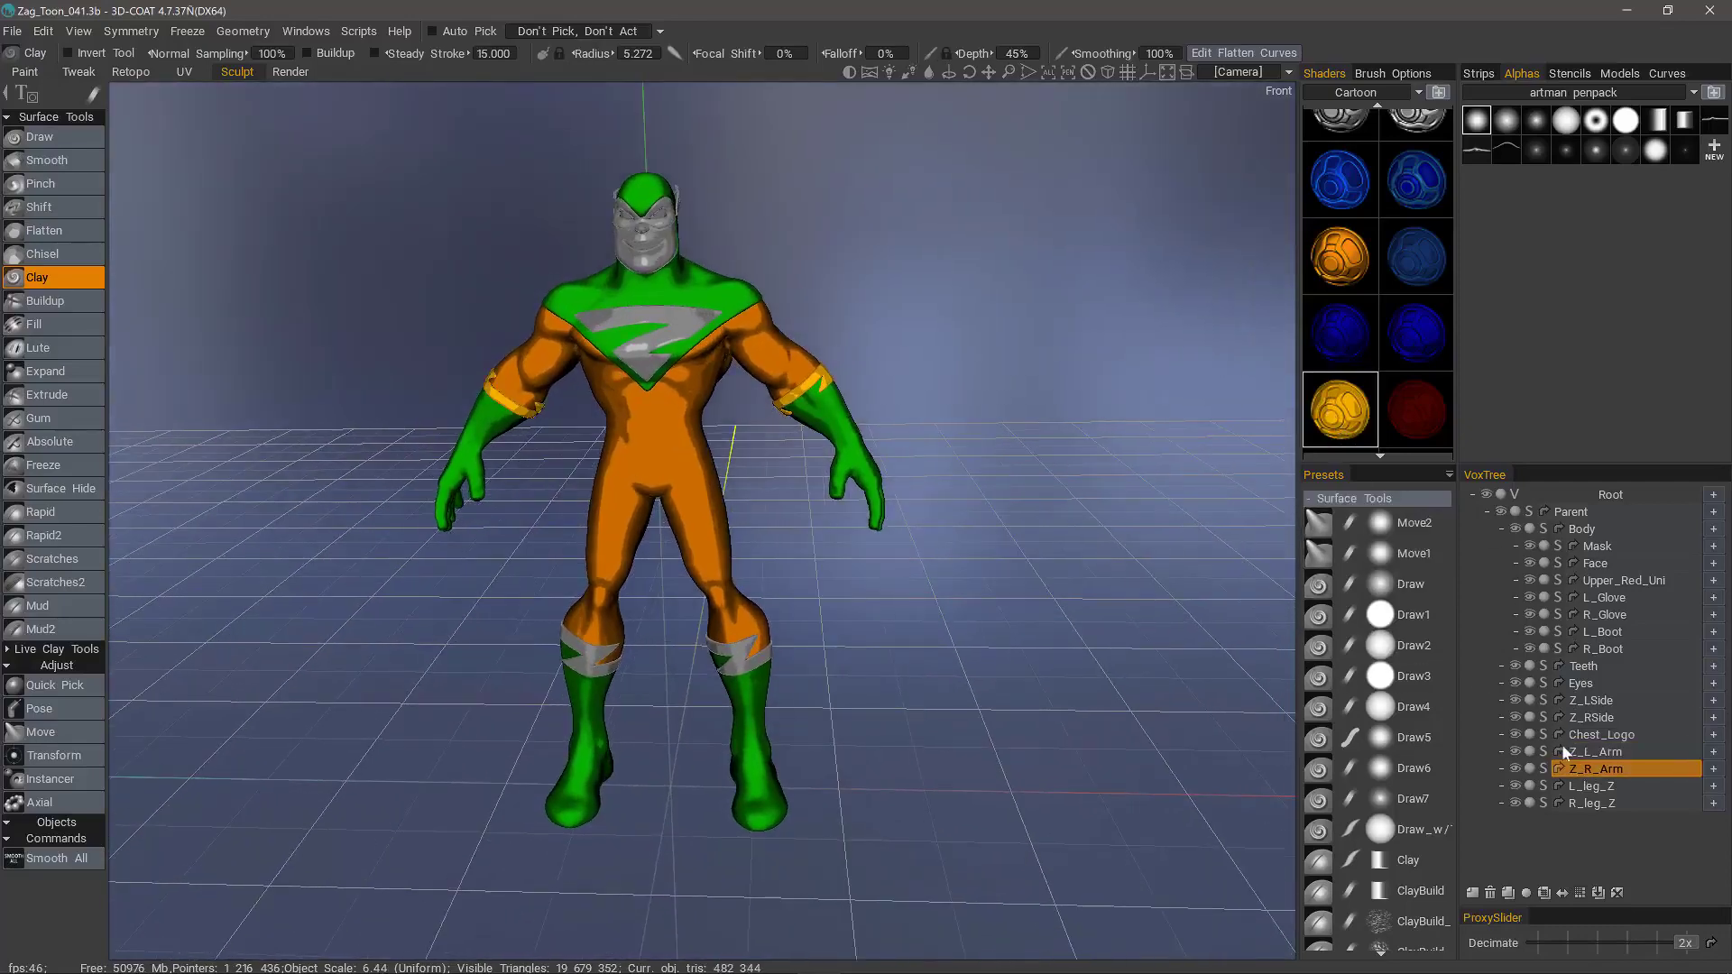
Apply the golden yellow shader to the leg bands, L_leg_Z and R_leg_Z
click(1591, 786)
click(1339, 410)
click(1589, 803)
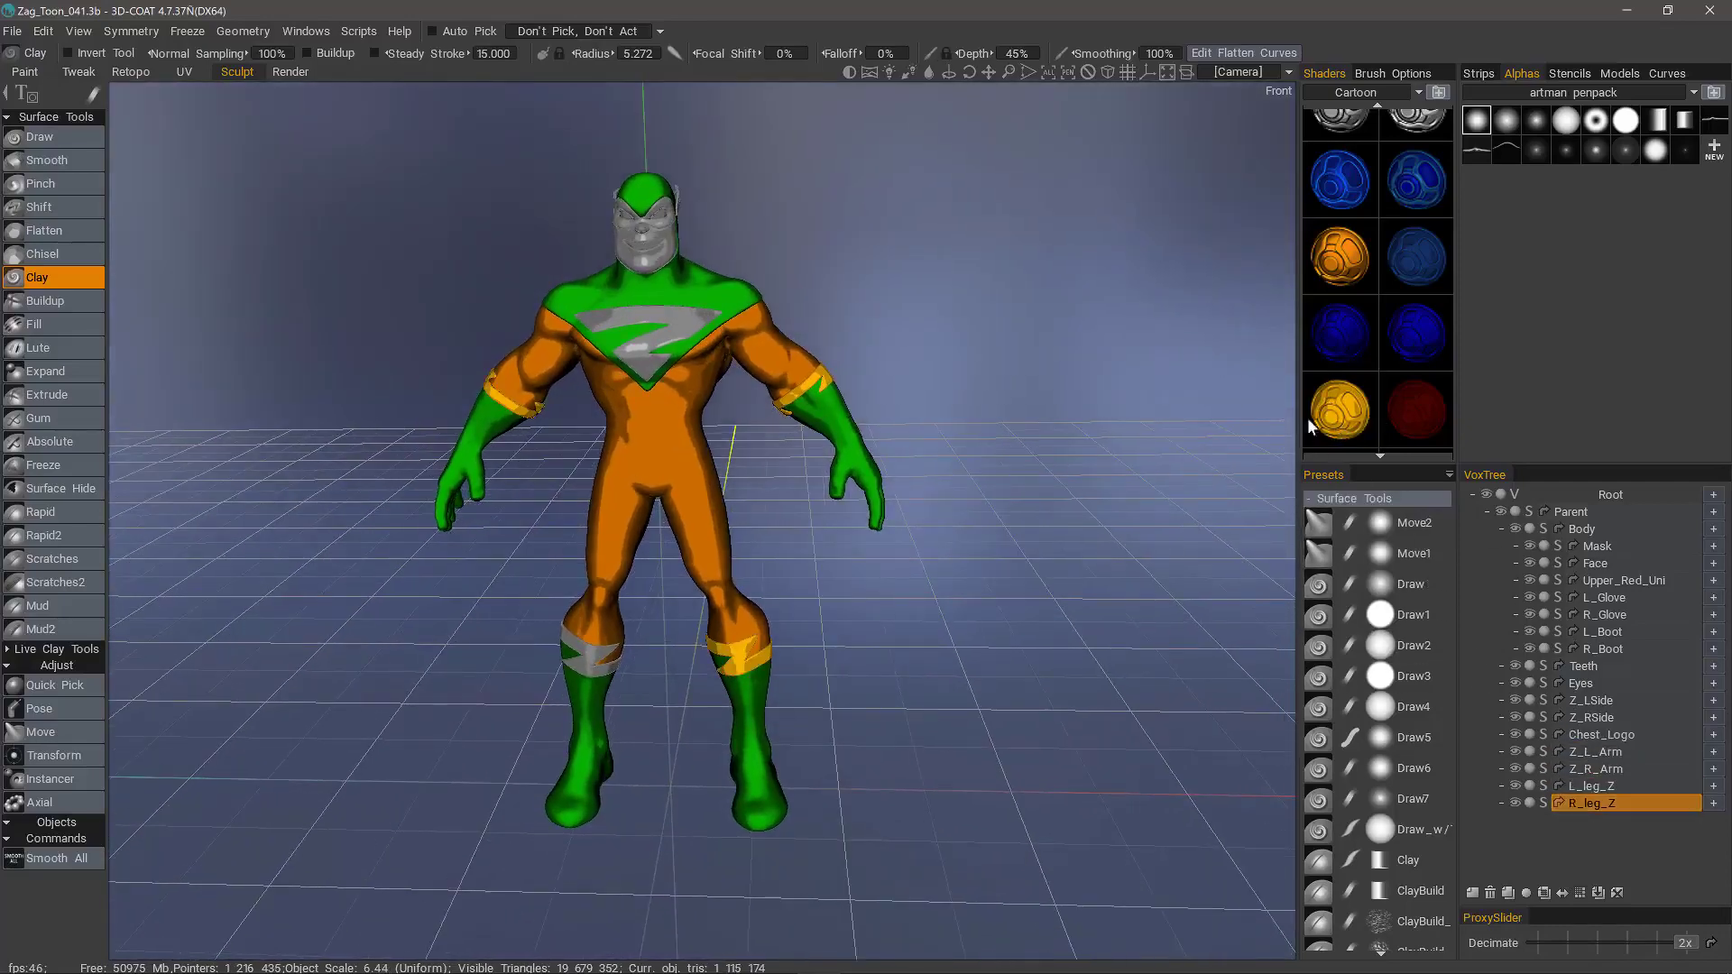
click(1312, 424)
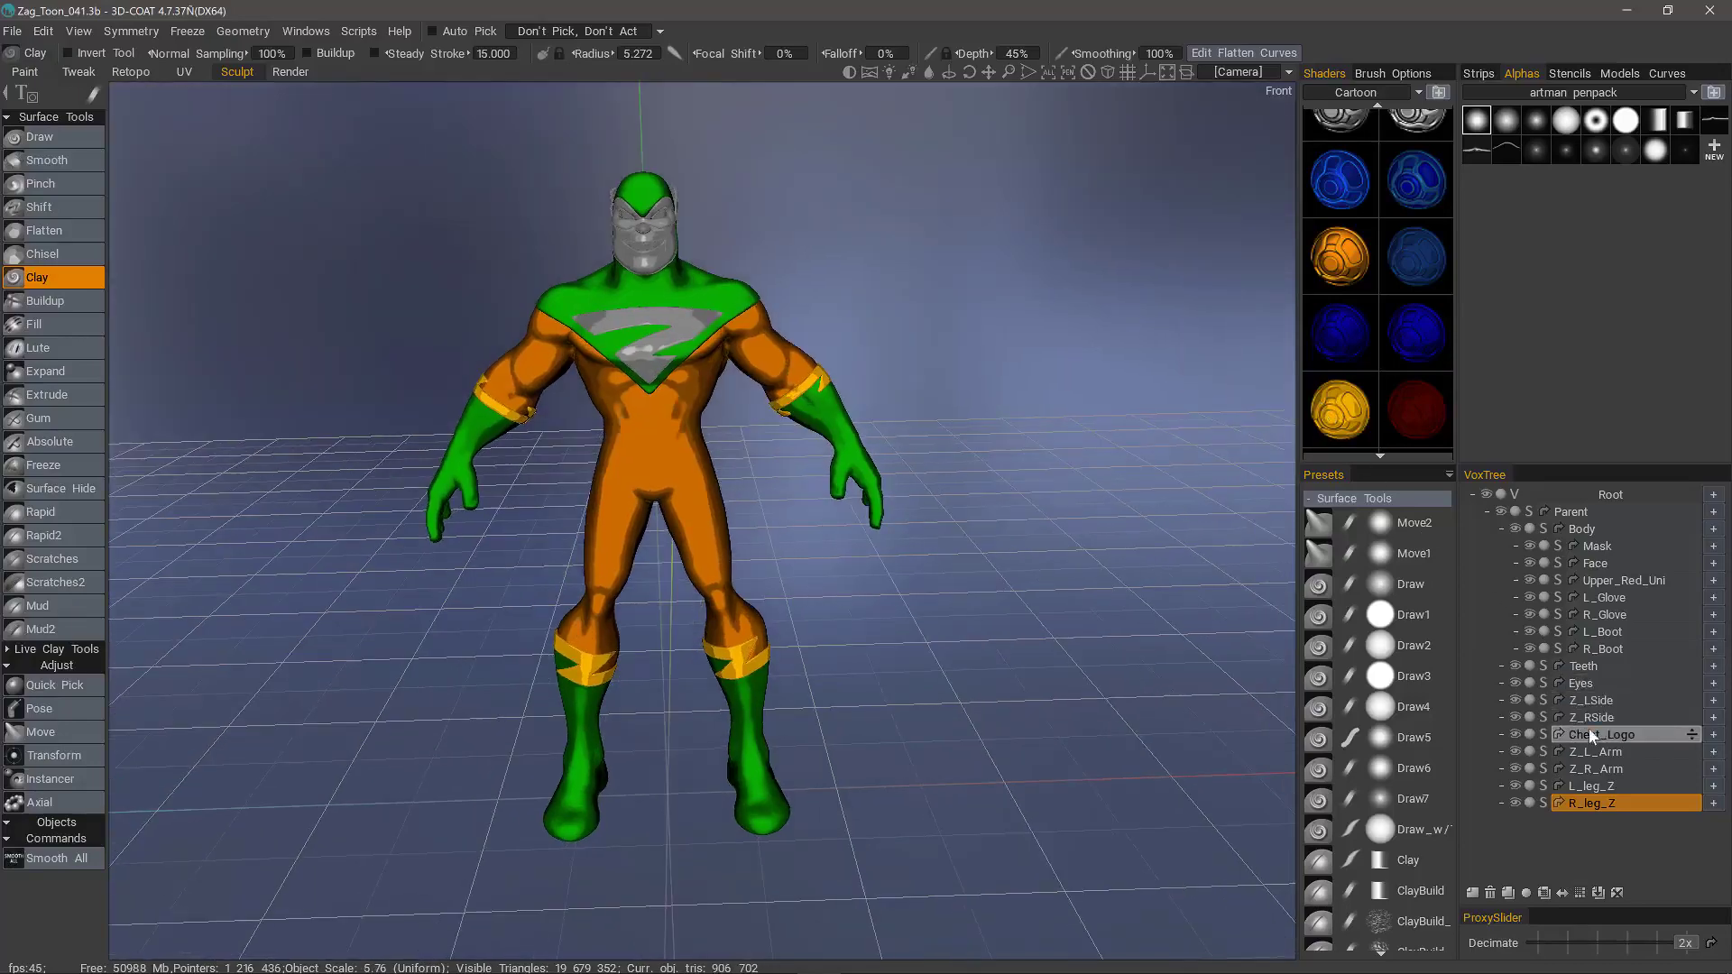
Apply the golden yellow shader to Chest_Logo and to the side emblems on the head, Z_RSide and Z_LSide
click(1588, 734)
click(1338, 410)
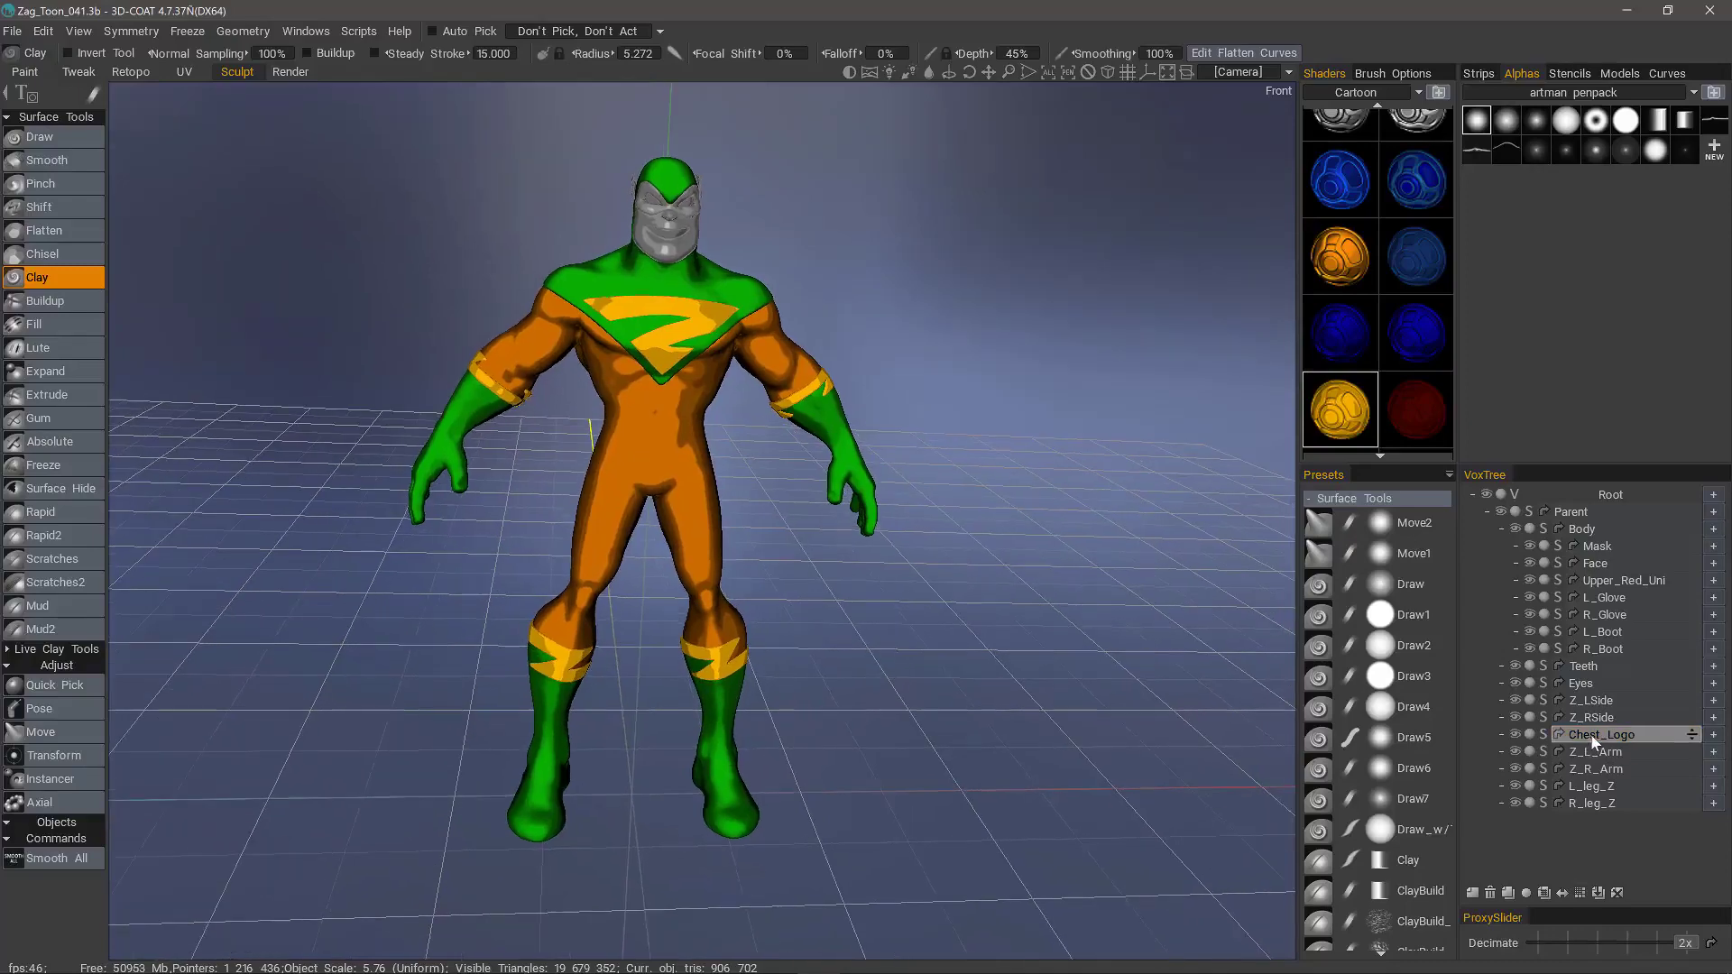
click(1593, 720)
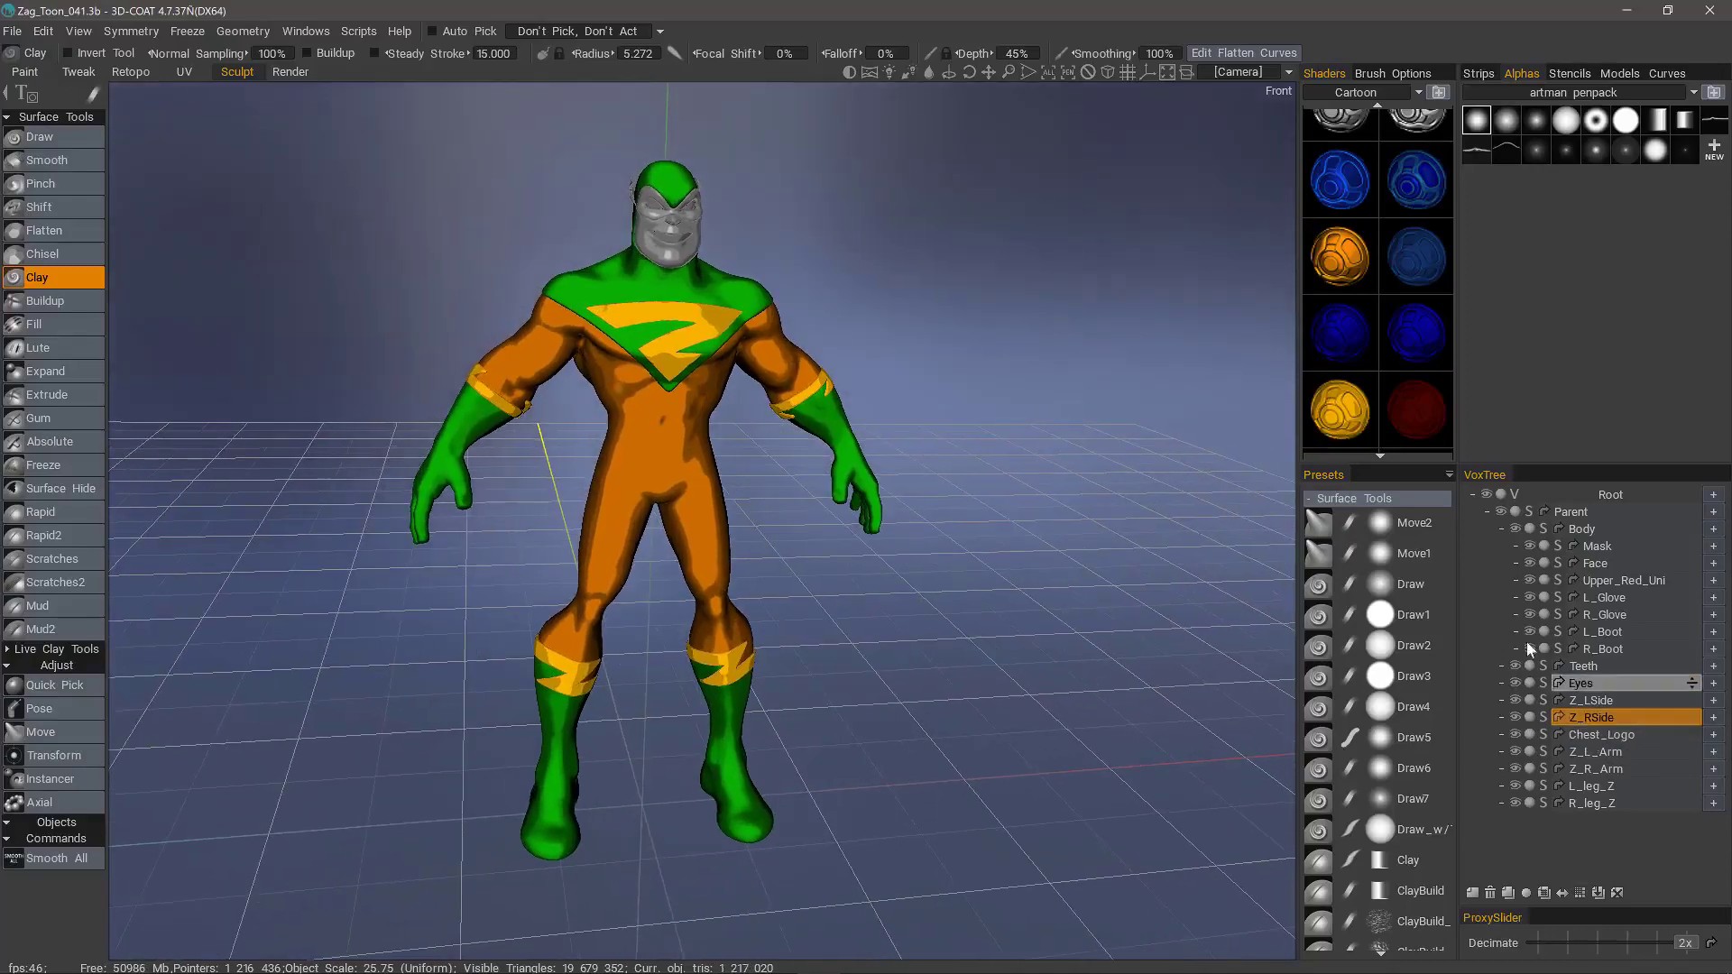
click(1340, 412)
click(1593, 700)
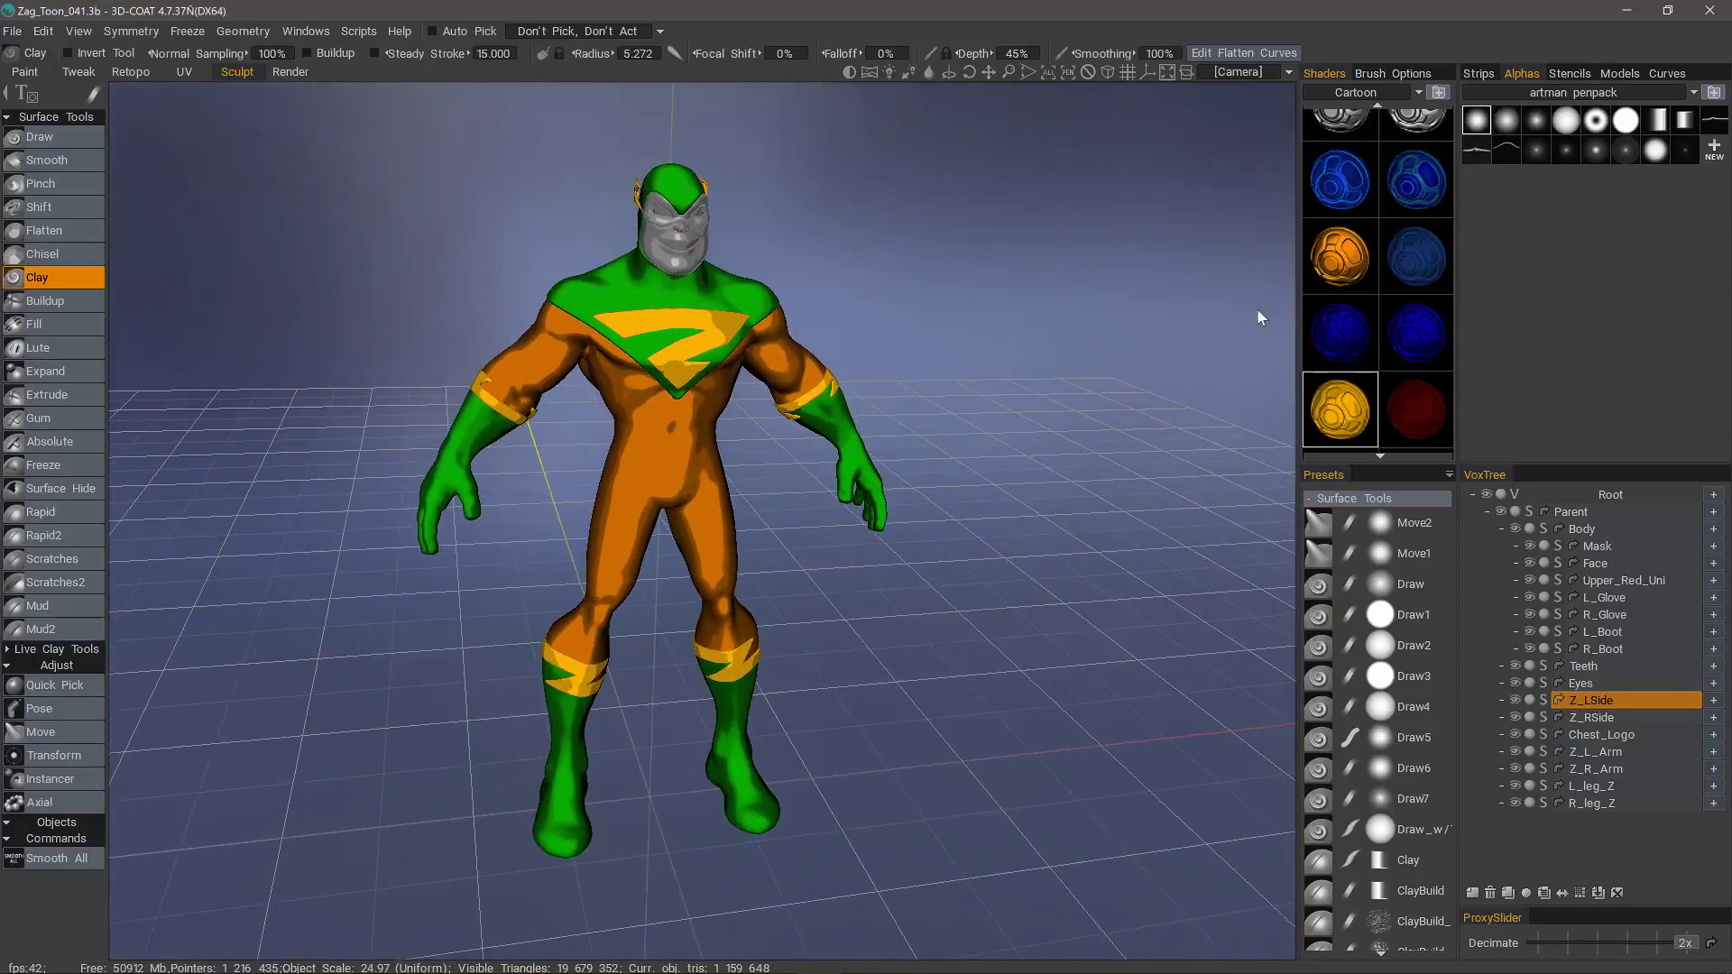
Try the green toon shader on the Mask layer and replace it with the orange one
click(1595, 545)
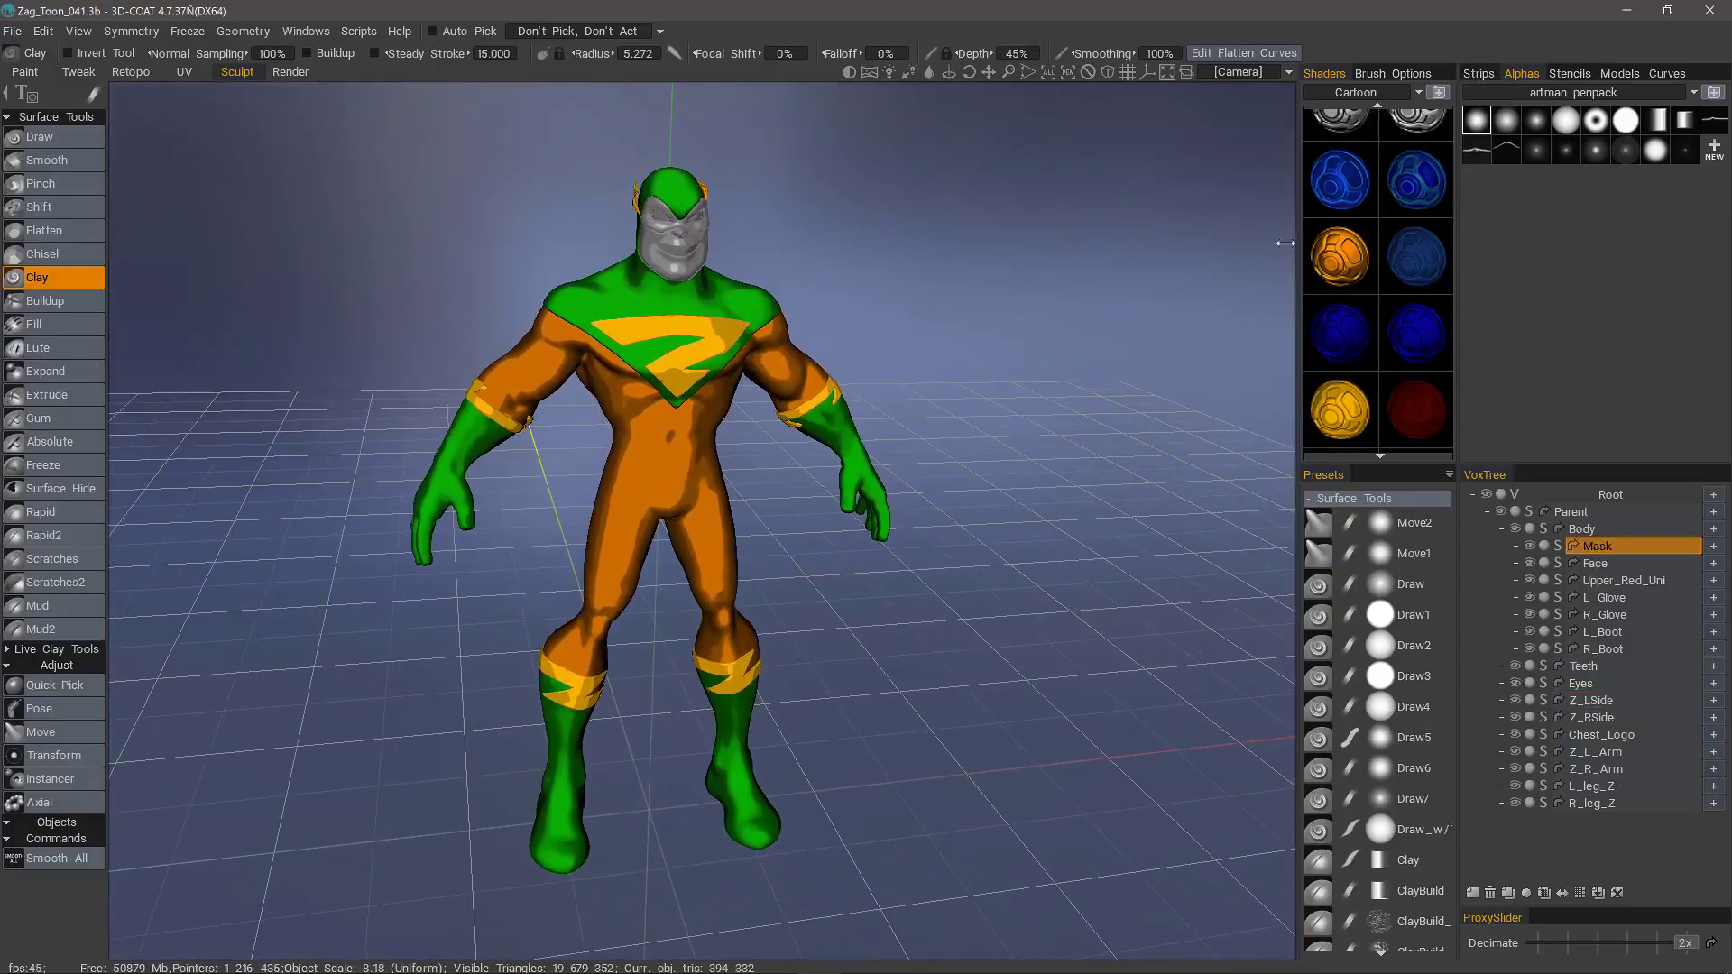
scroll(1340, 153, up, 5)
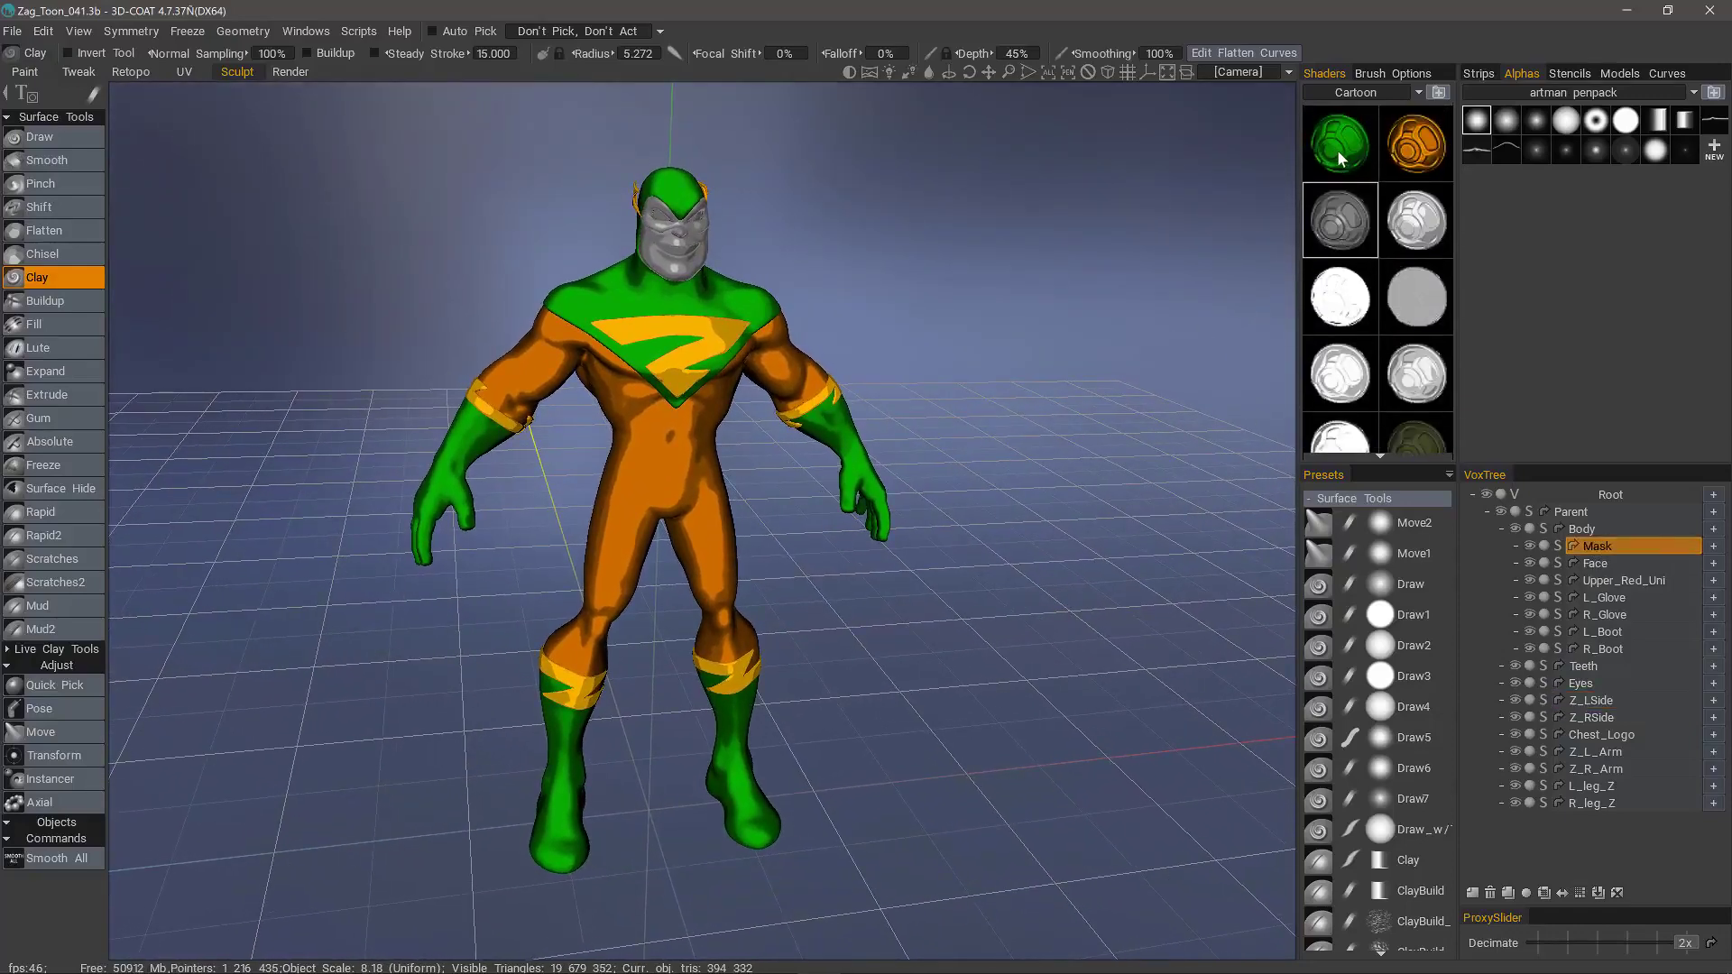
click(1350, 161)
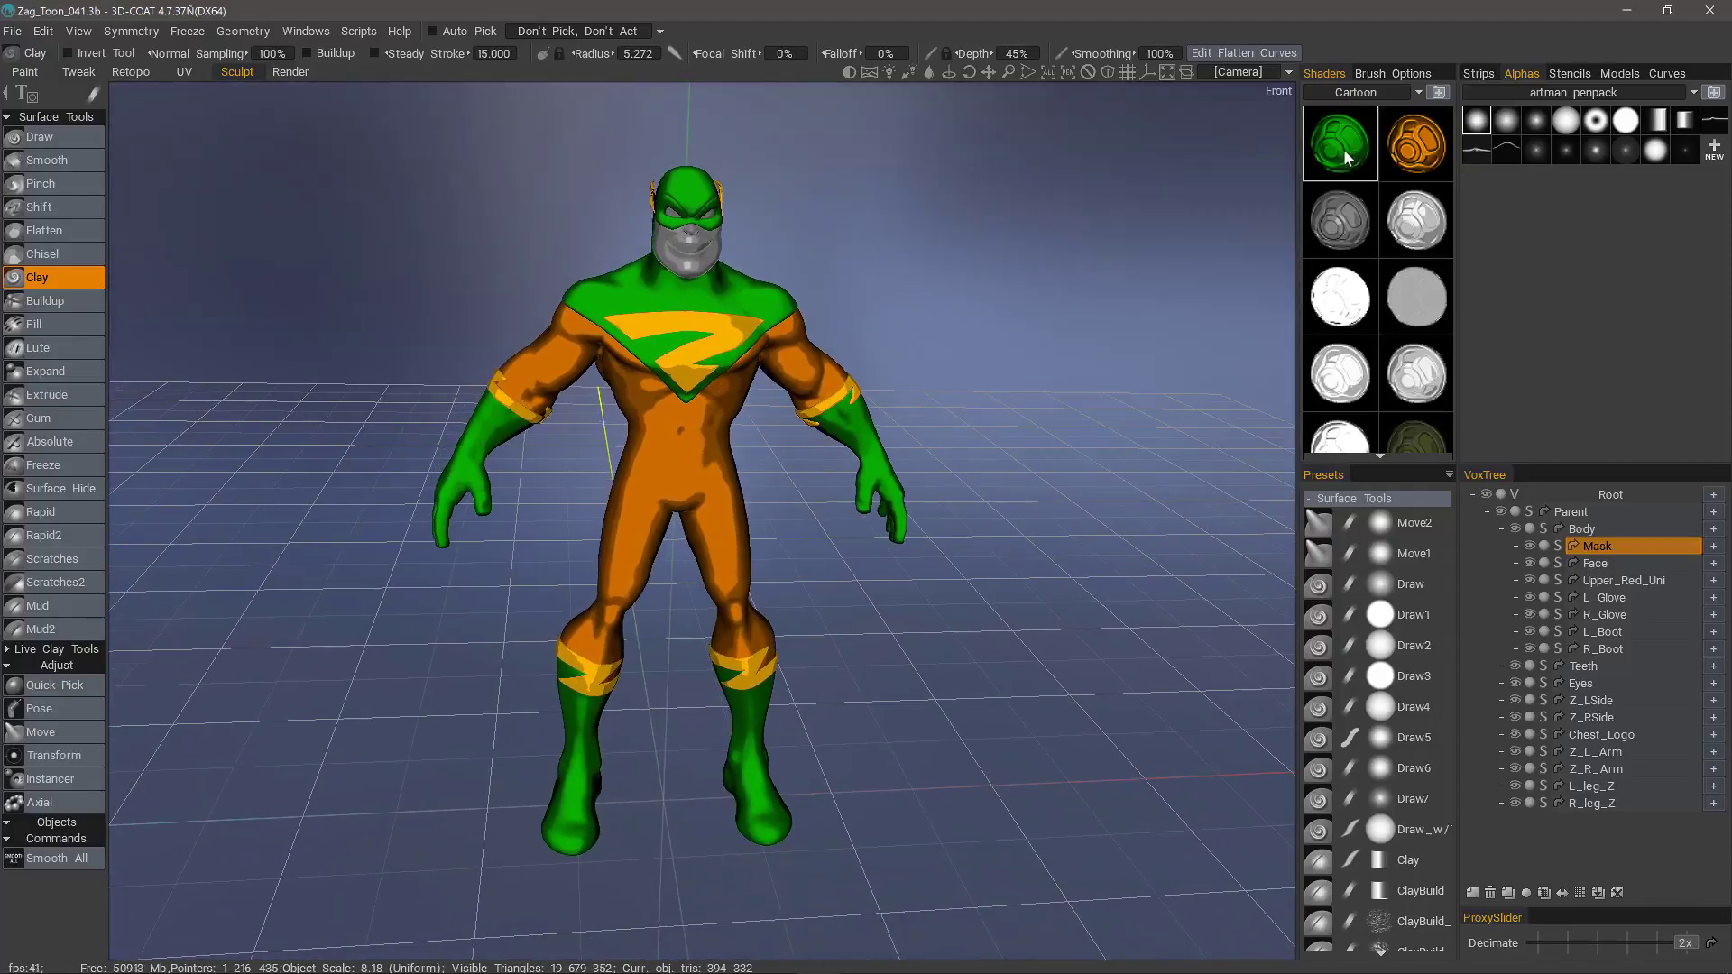
click(1397, 148)
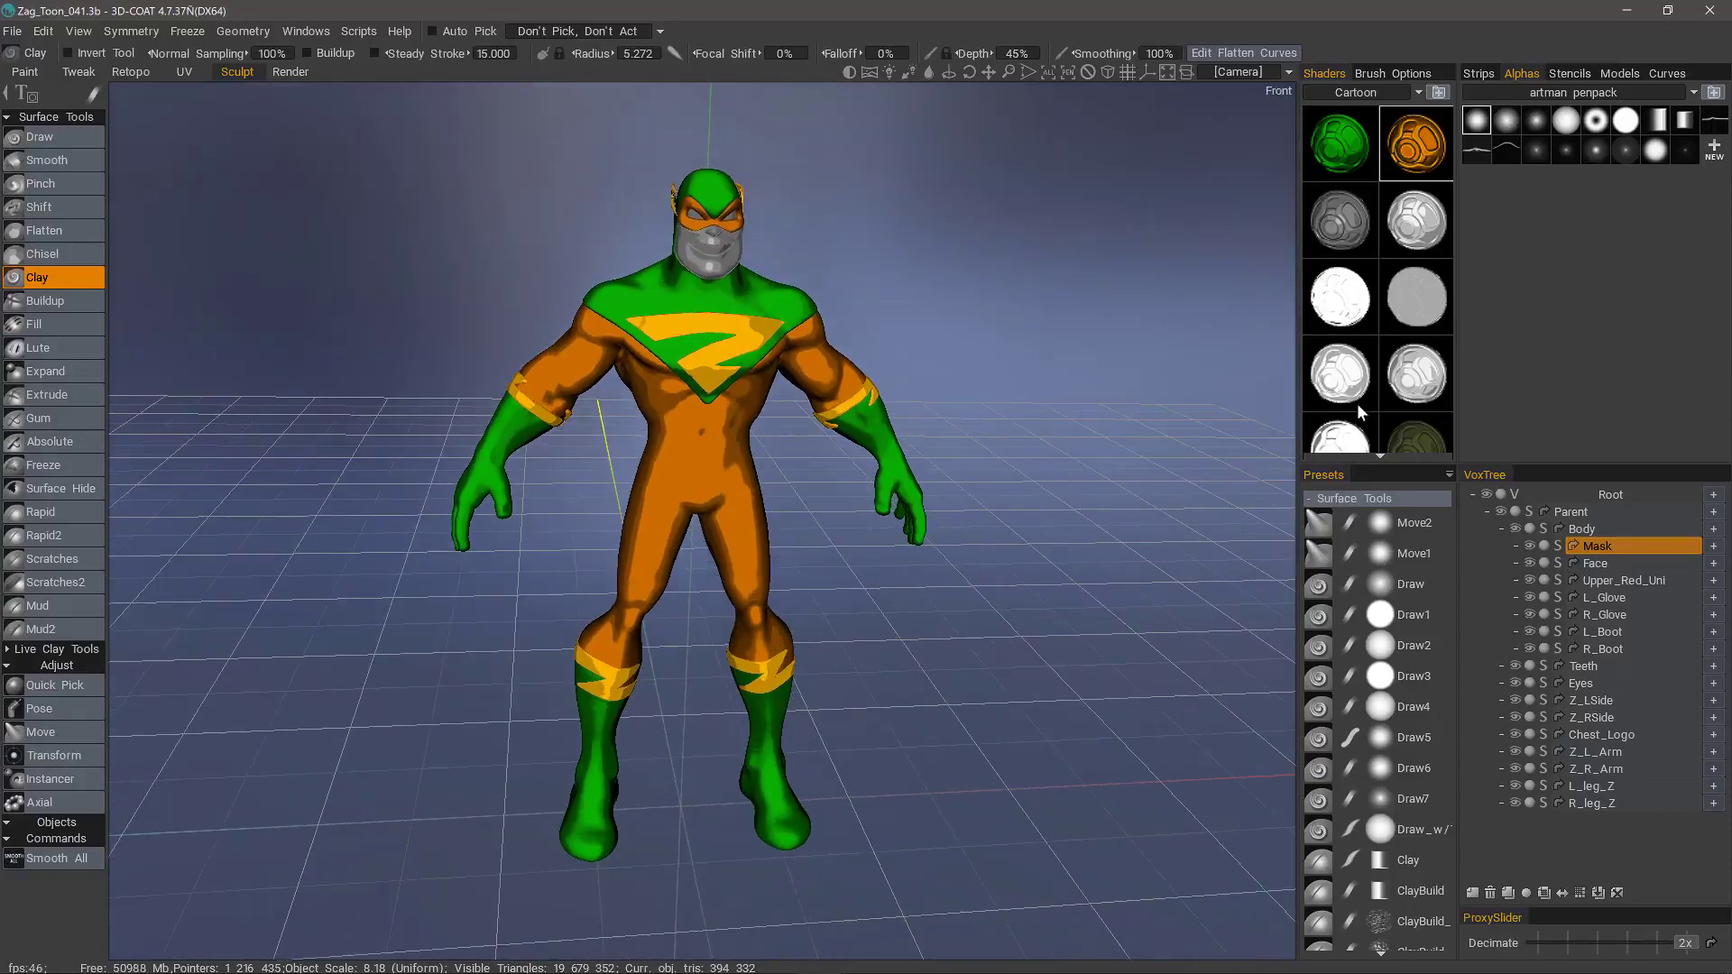
Apply the dark brown cartoon shader to the Face layer
scroll(1361, 412, down, 4)
click(1597, 563)
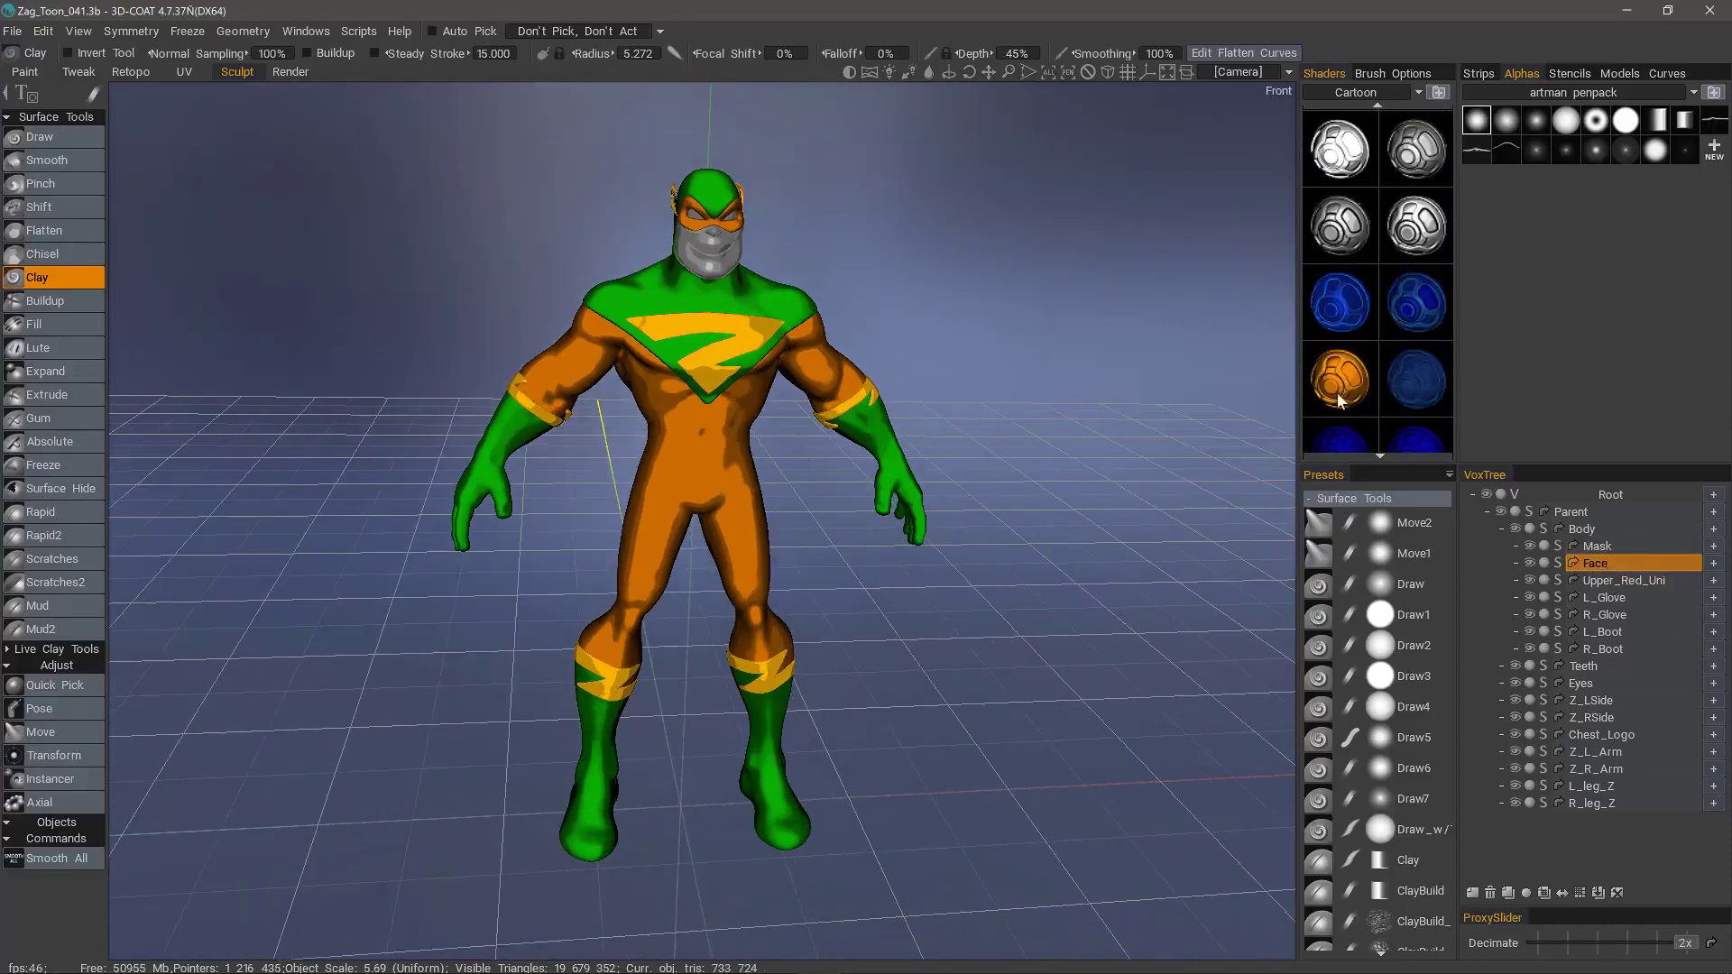
scroll(1339, 401, down, 4)
click(1340, 344)
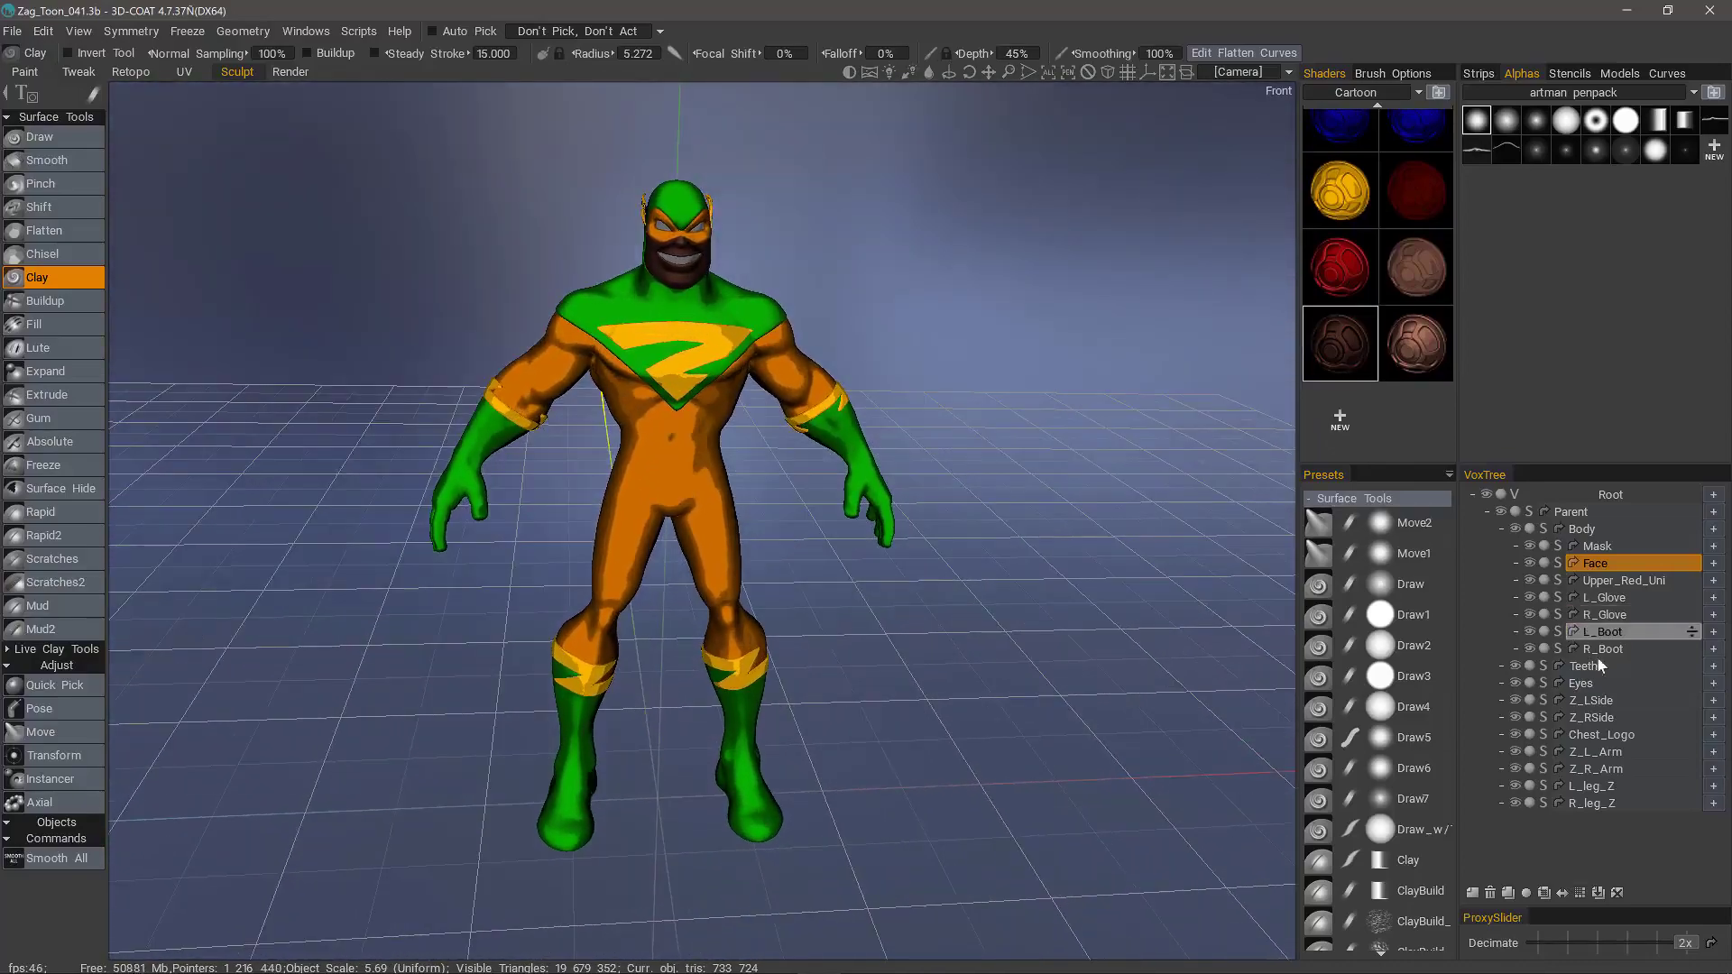
Apply the light grey Toon02 shader to the Eyes layer
click(1588, 683)
scroll(1336, 242, up, 4)
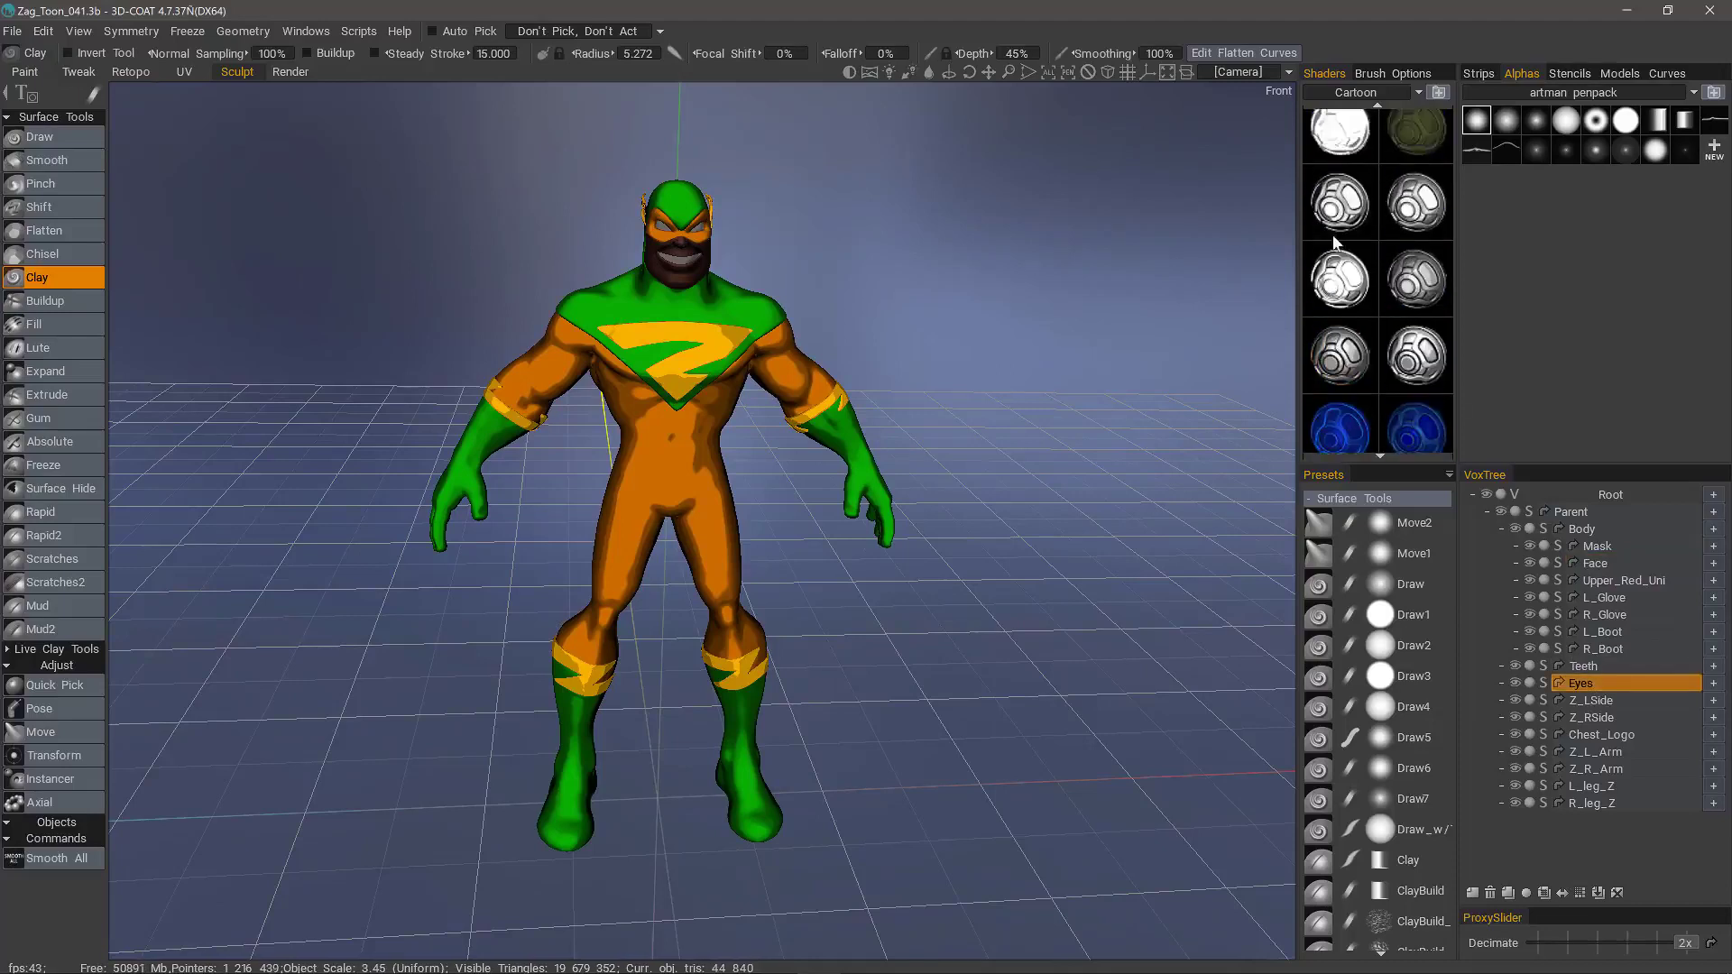
scroll(1336, 241, up, 4)
click(1413, 233)
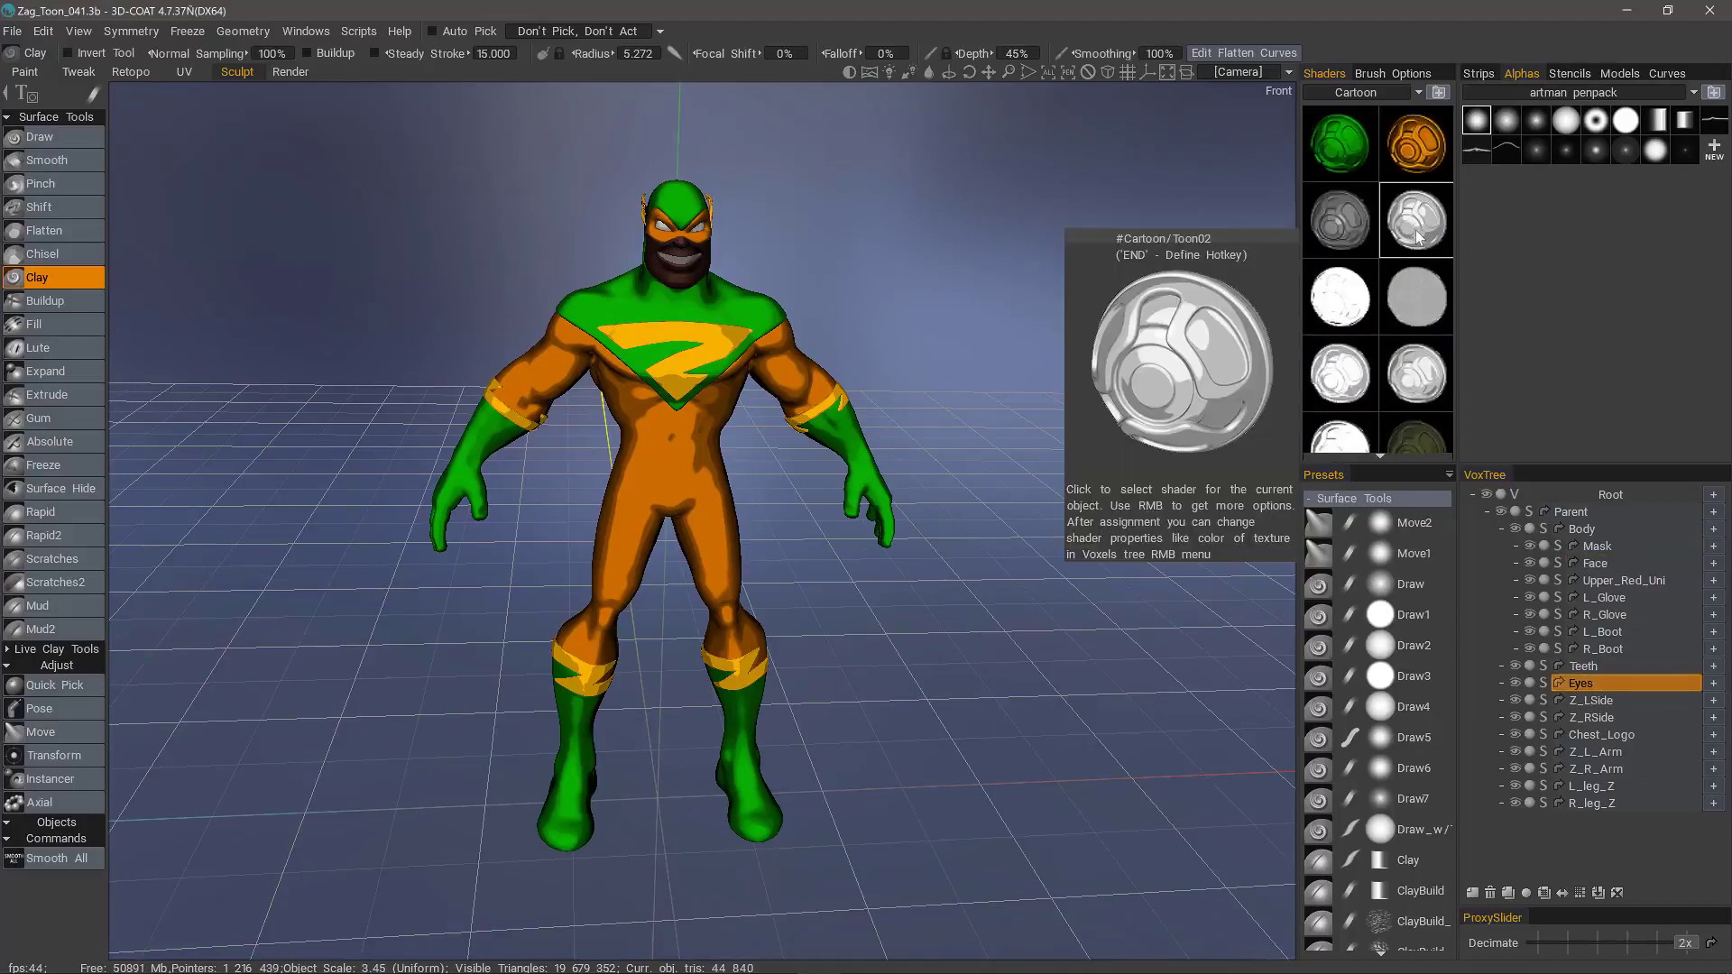
Apply a whitish cartoon shader from the Cartoon collection to the Teeth layer
click(1574, 666)
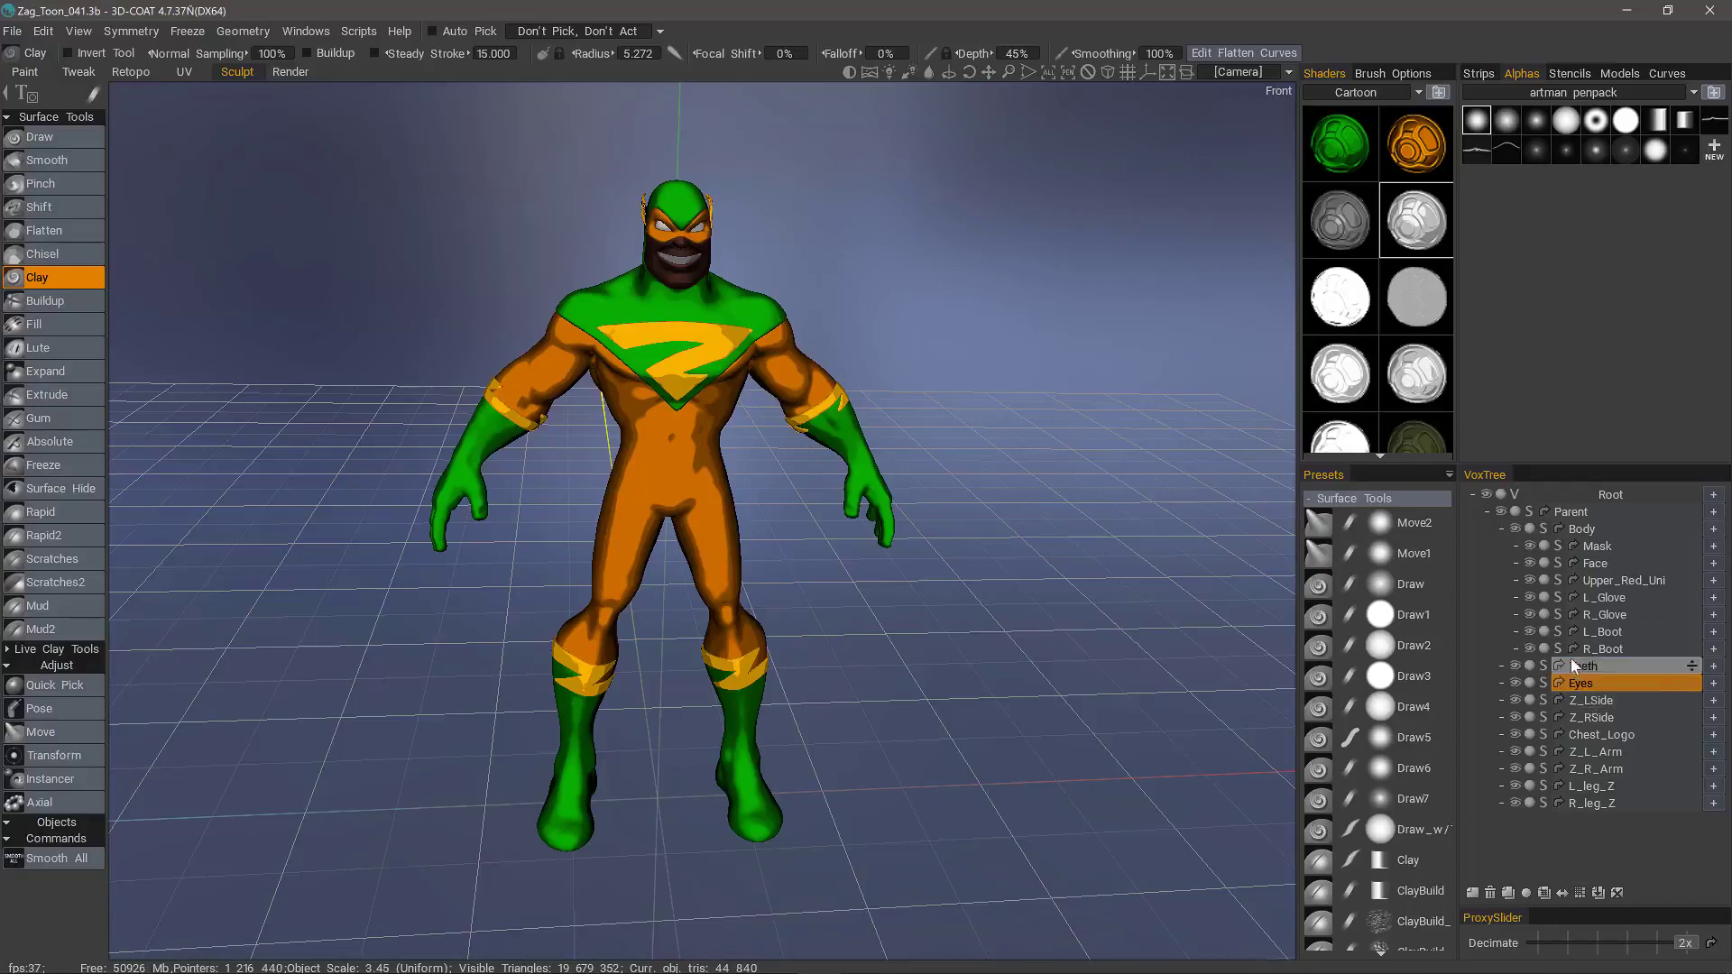
click(1434, 393)
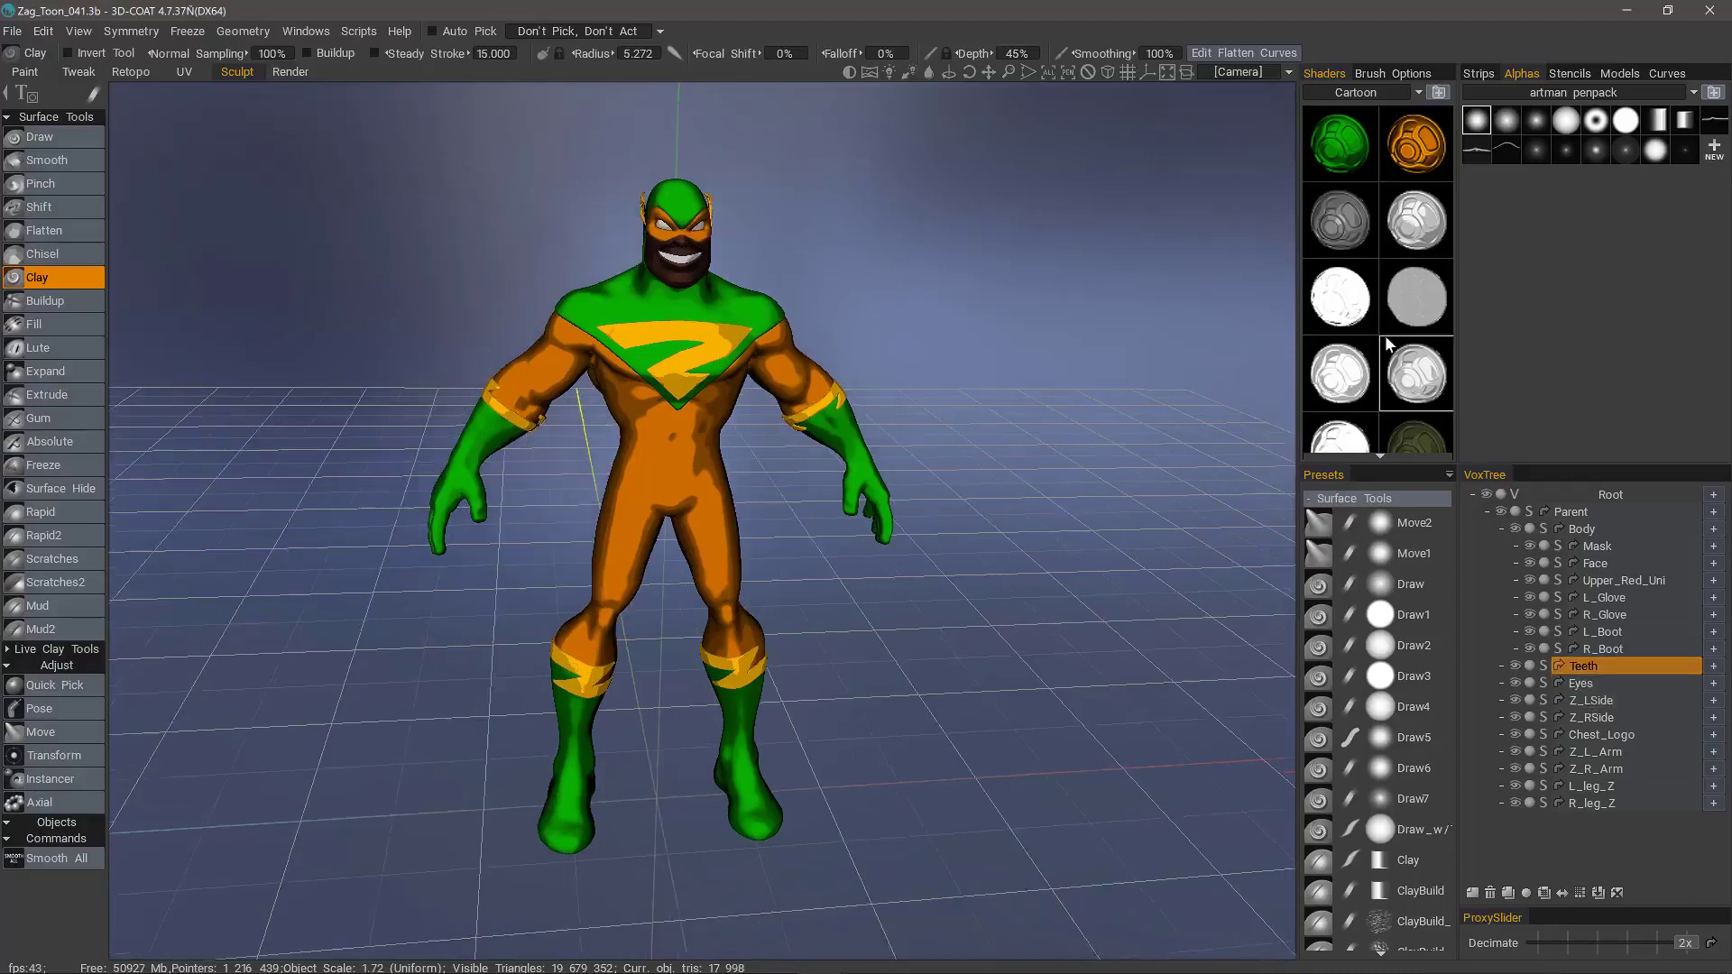
drag(387, 333, 368, 286)
Switch to the Render workspace and preview the hero by toggling Realtime Render on and back off
click(290, 71)
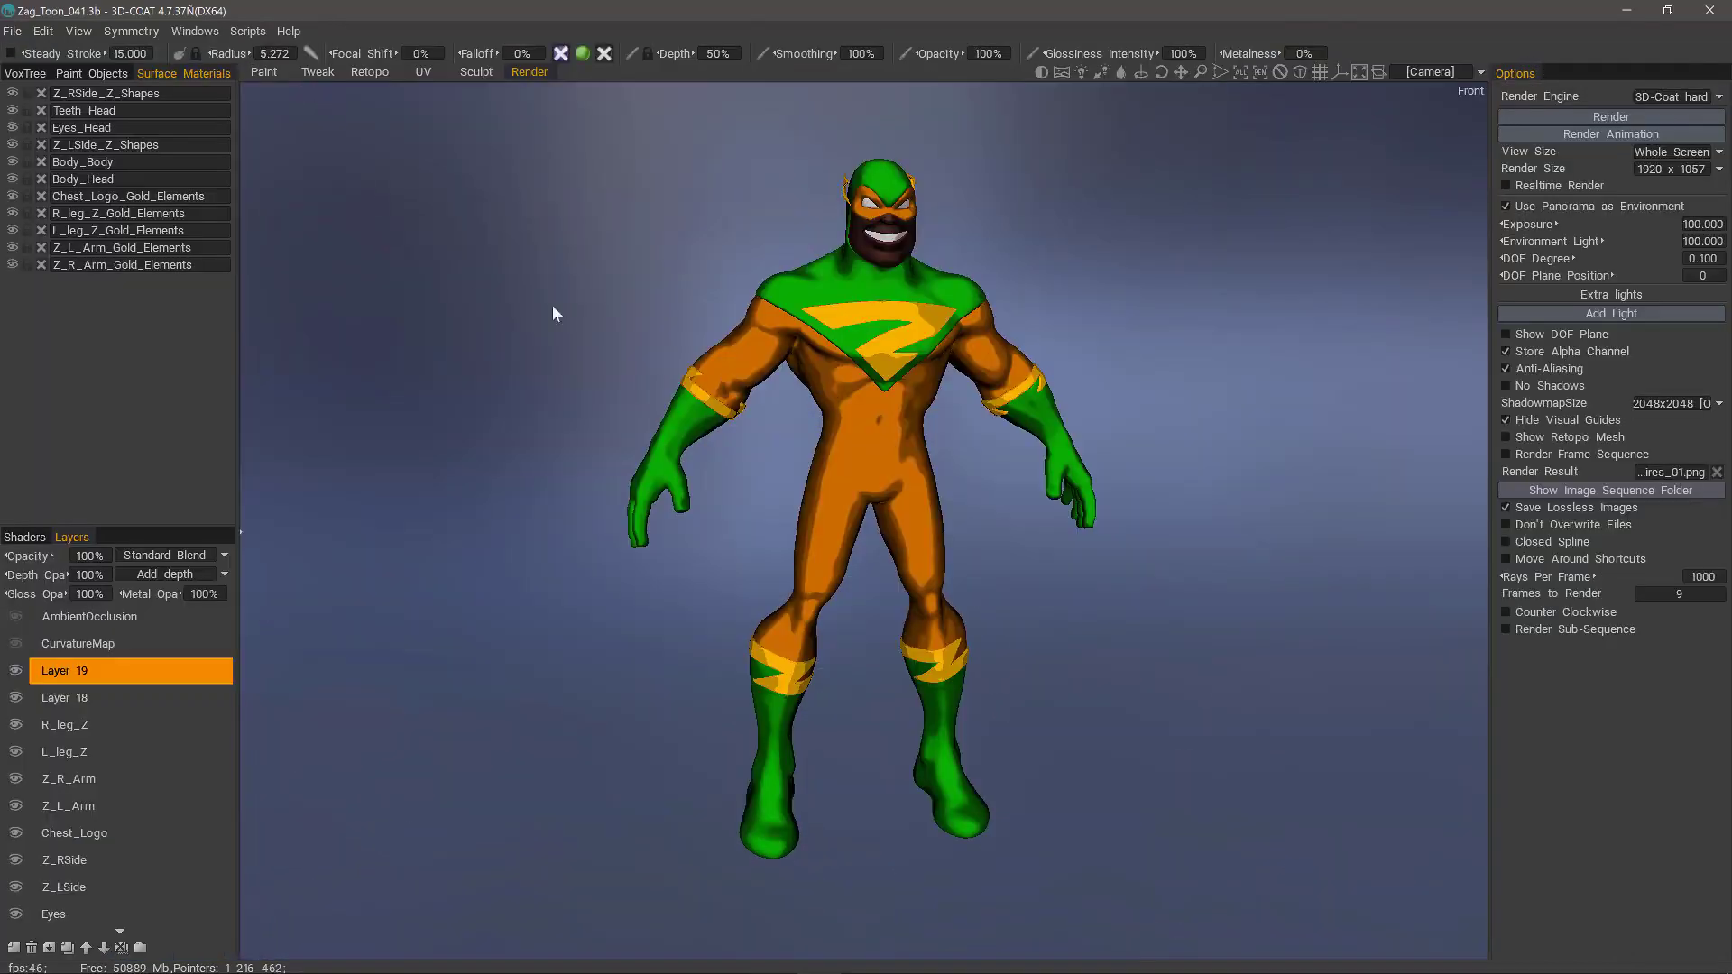
click(1505, 185)
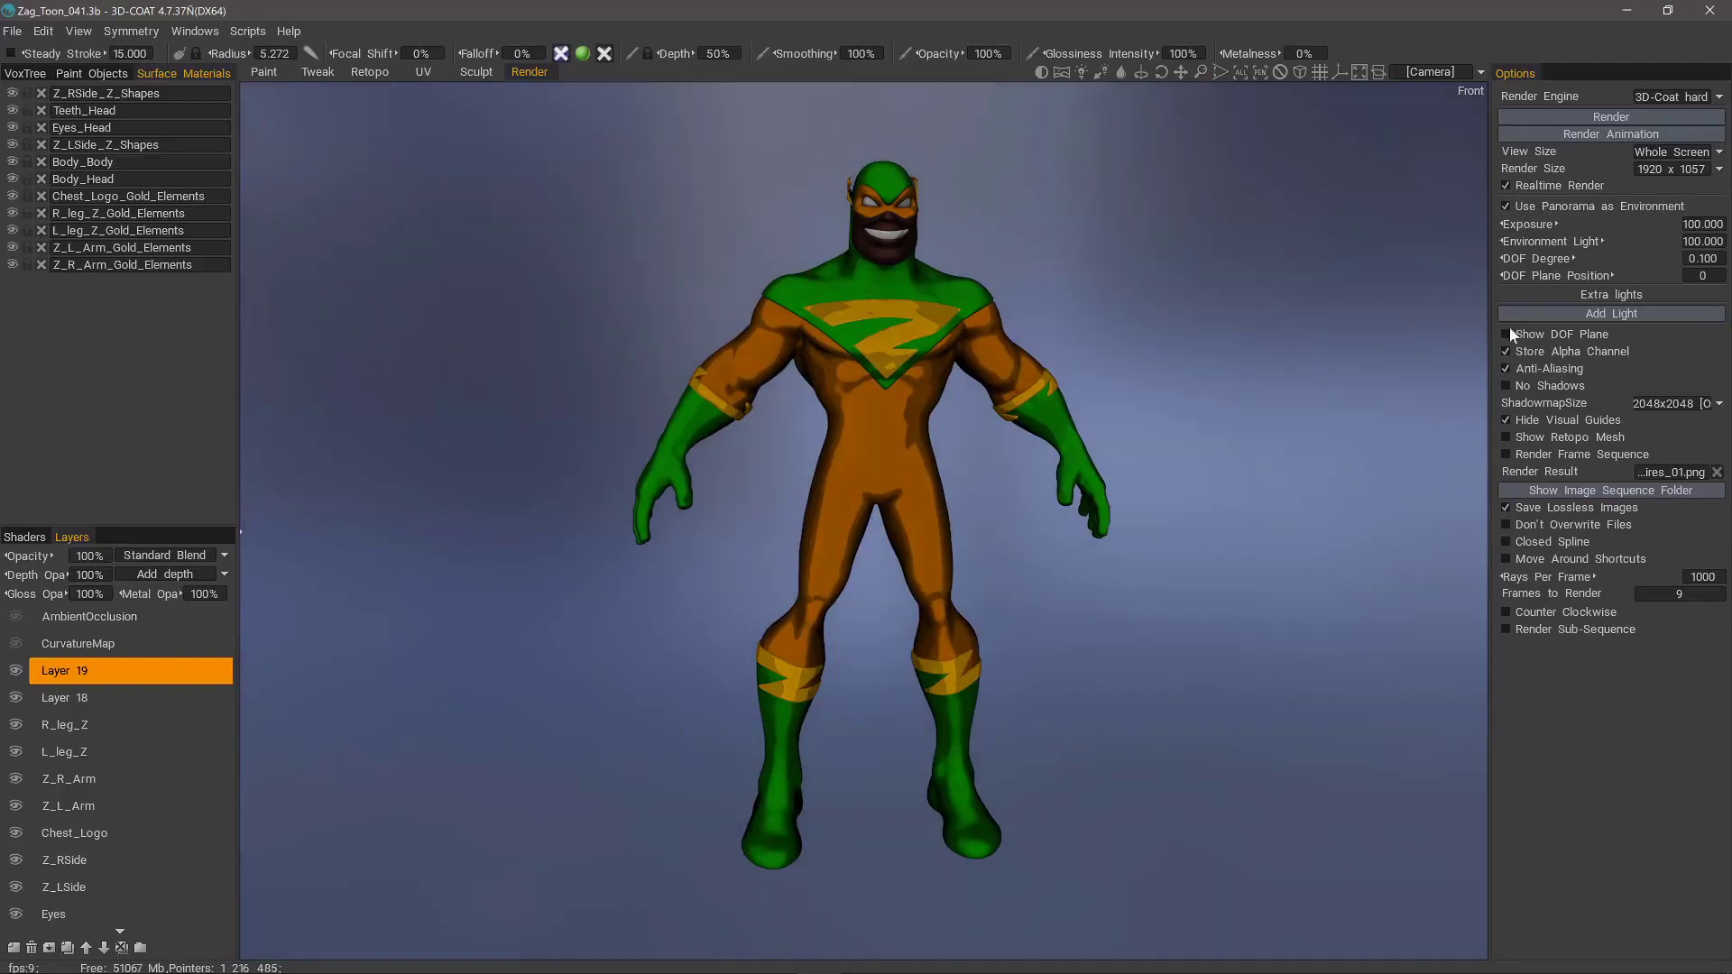
click(1505, 186)
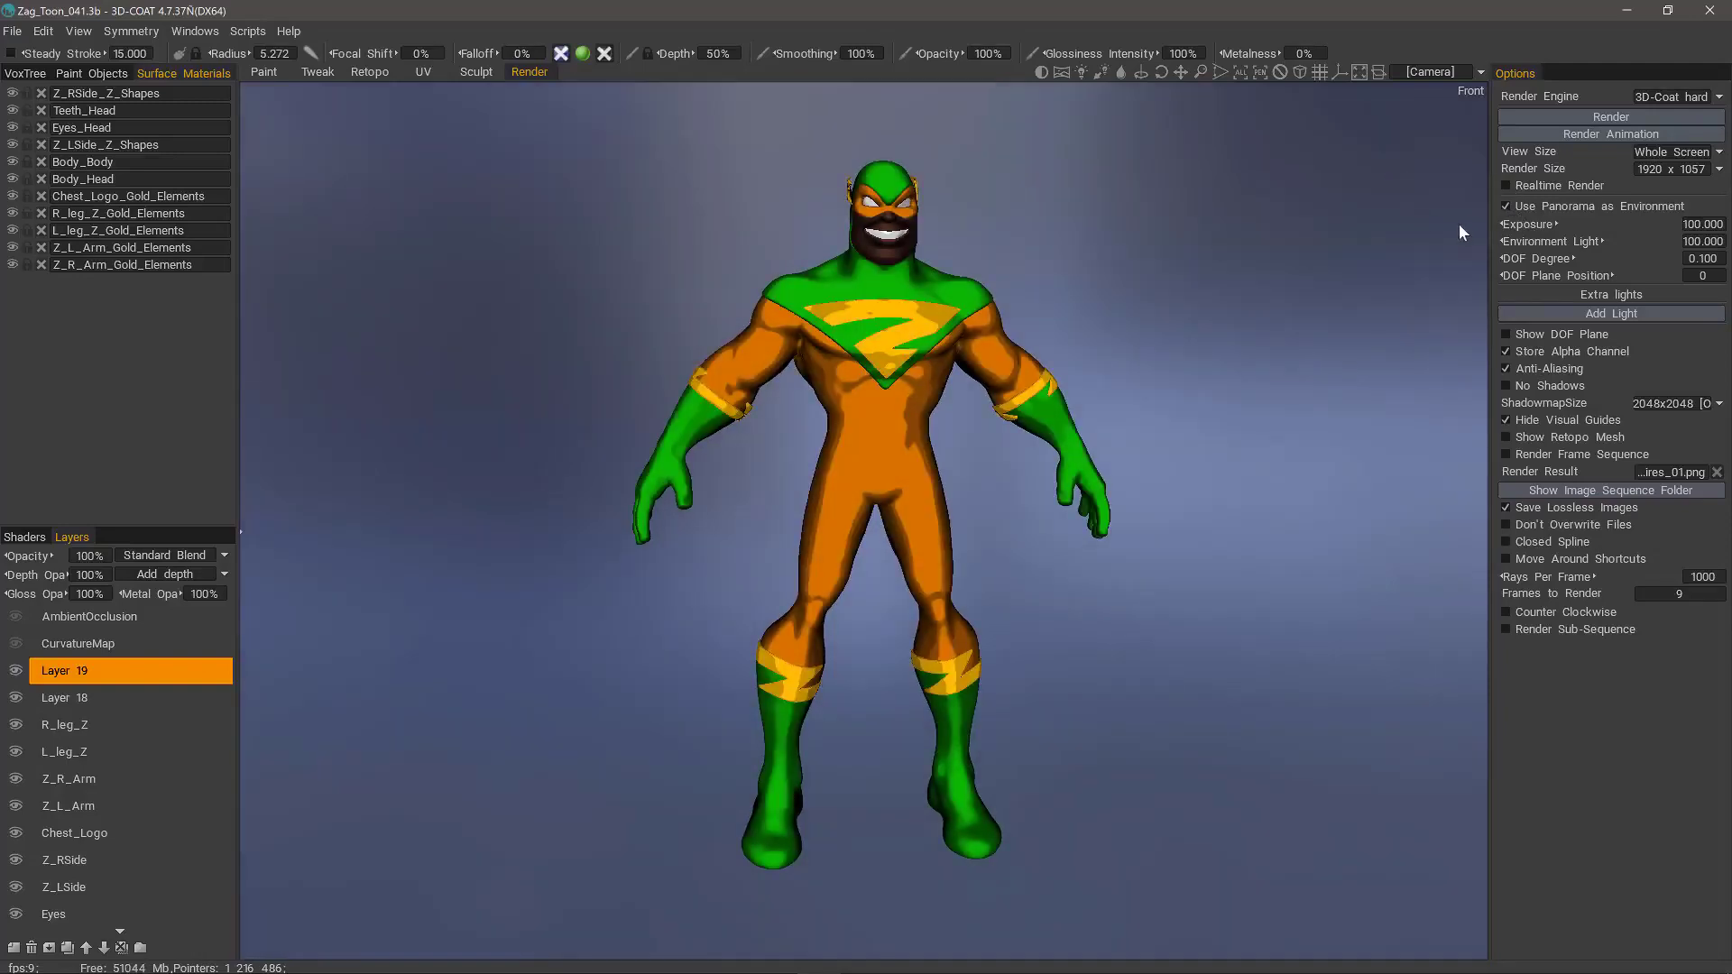
Add an extra light with rotation angle -9 and light height 52.2, and enable Realtime Render
click(1598, 315)
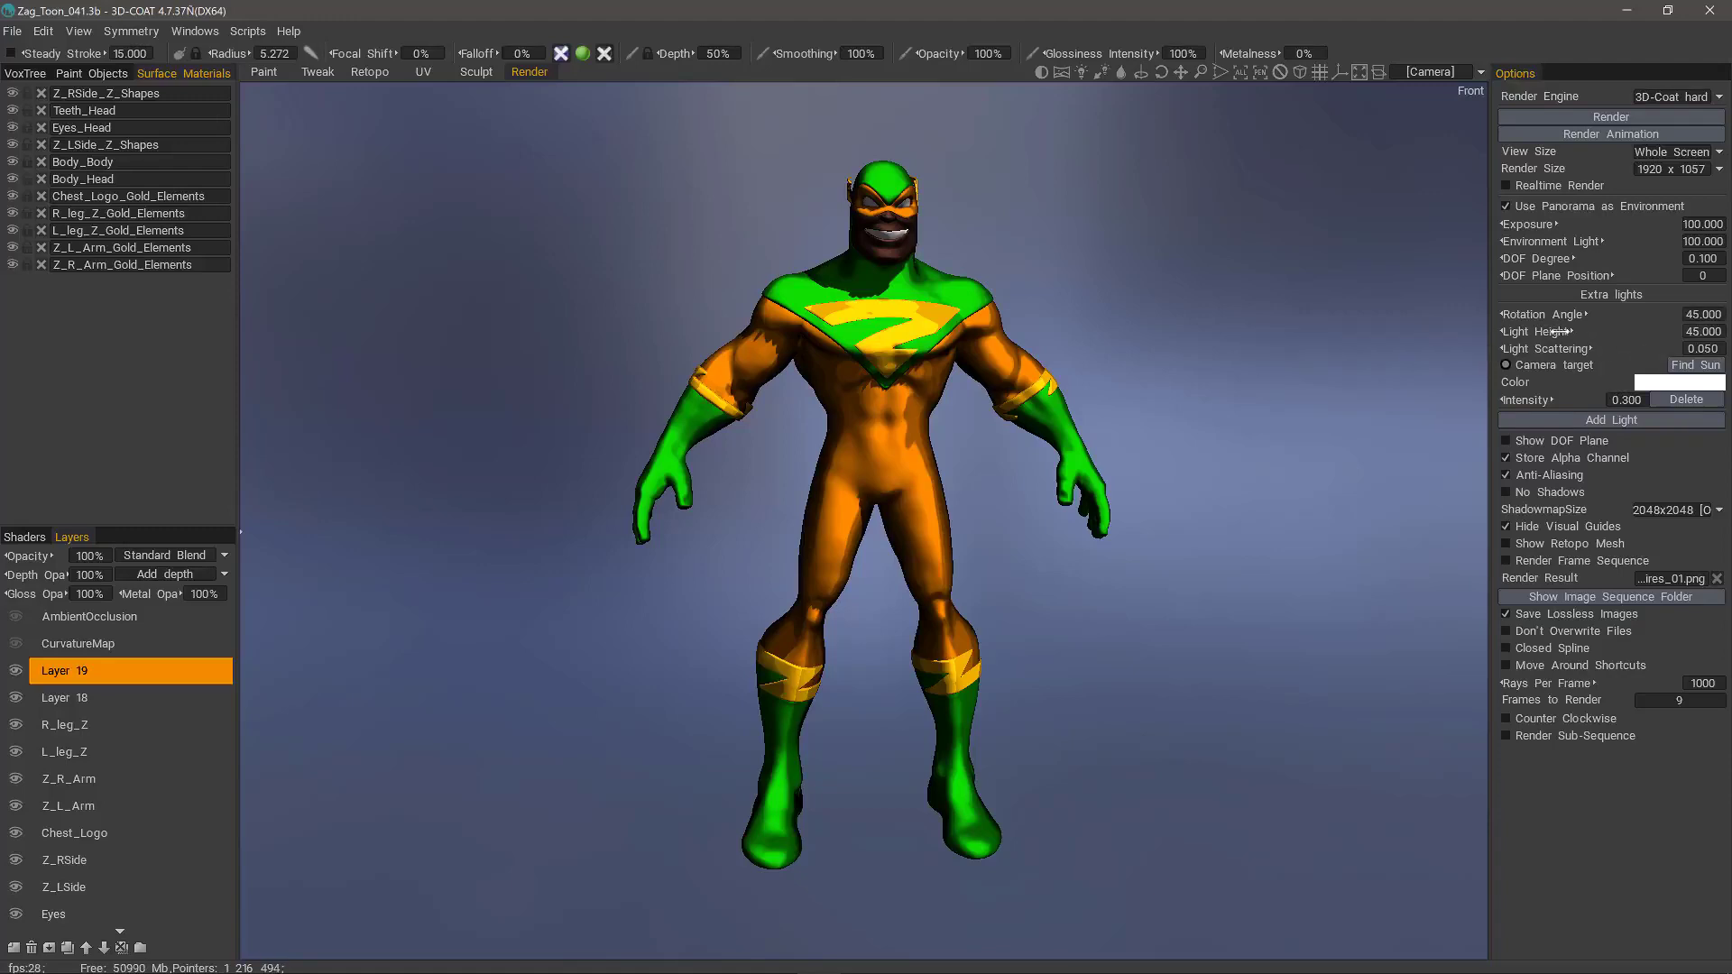
mouse_move(1557, 332)
mouse_down()
mouse_move(1544, 314)
mouse_move(761, 156)
mouse_up()
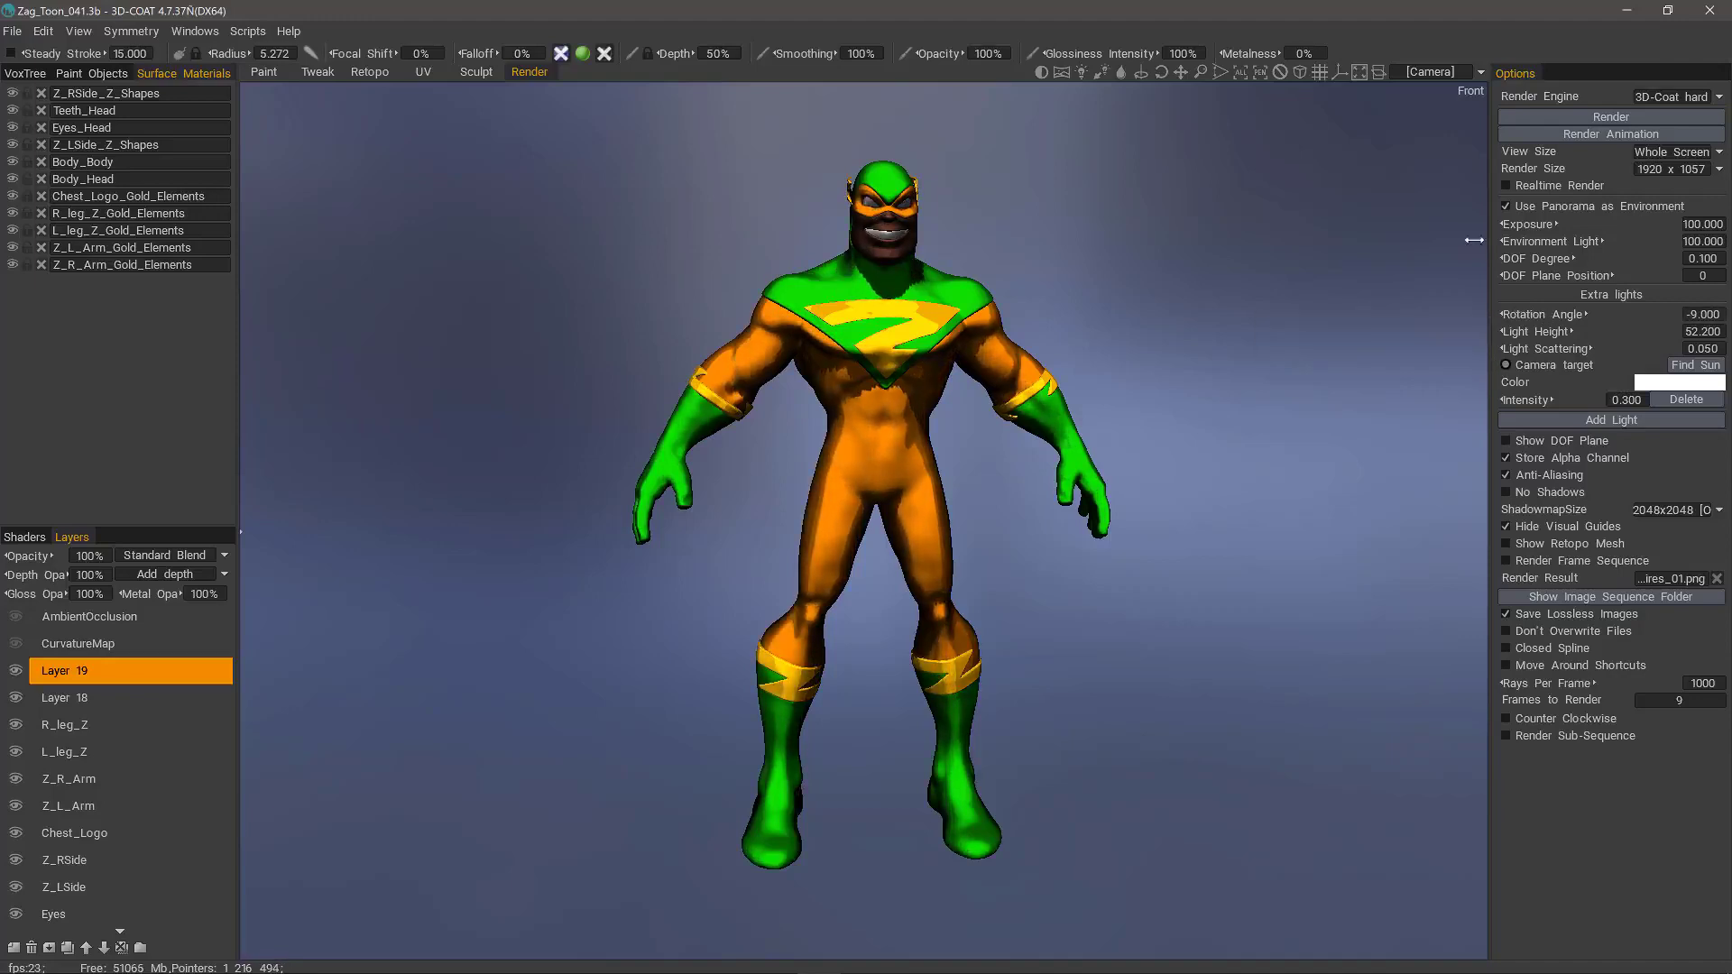
click(1504, 205)
click(1504, 185)
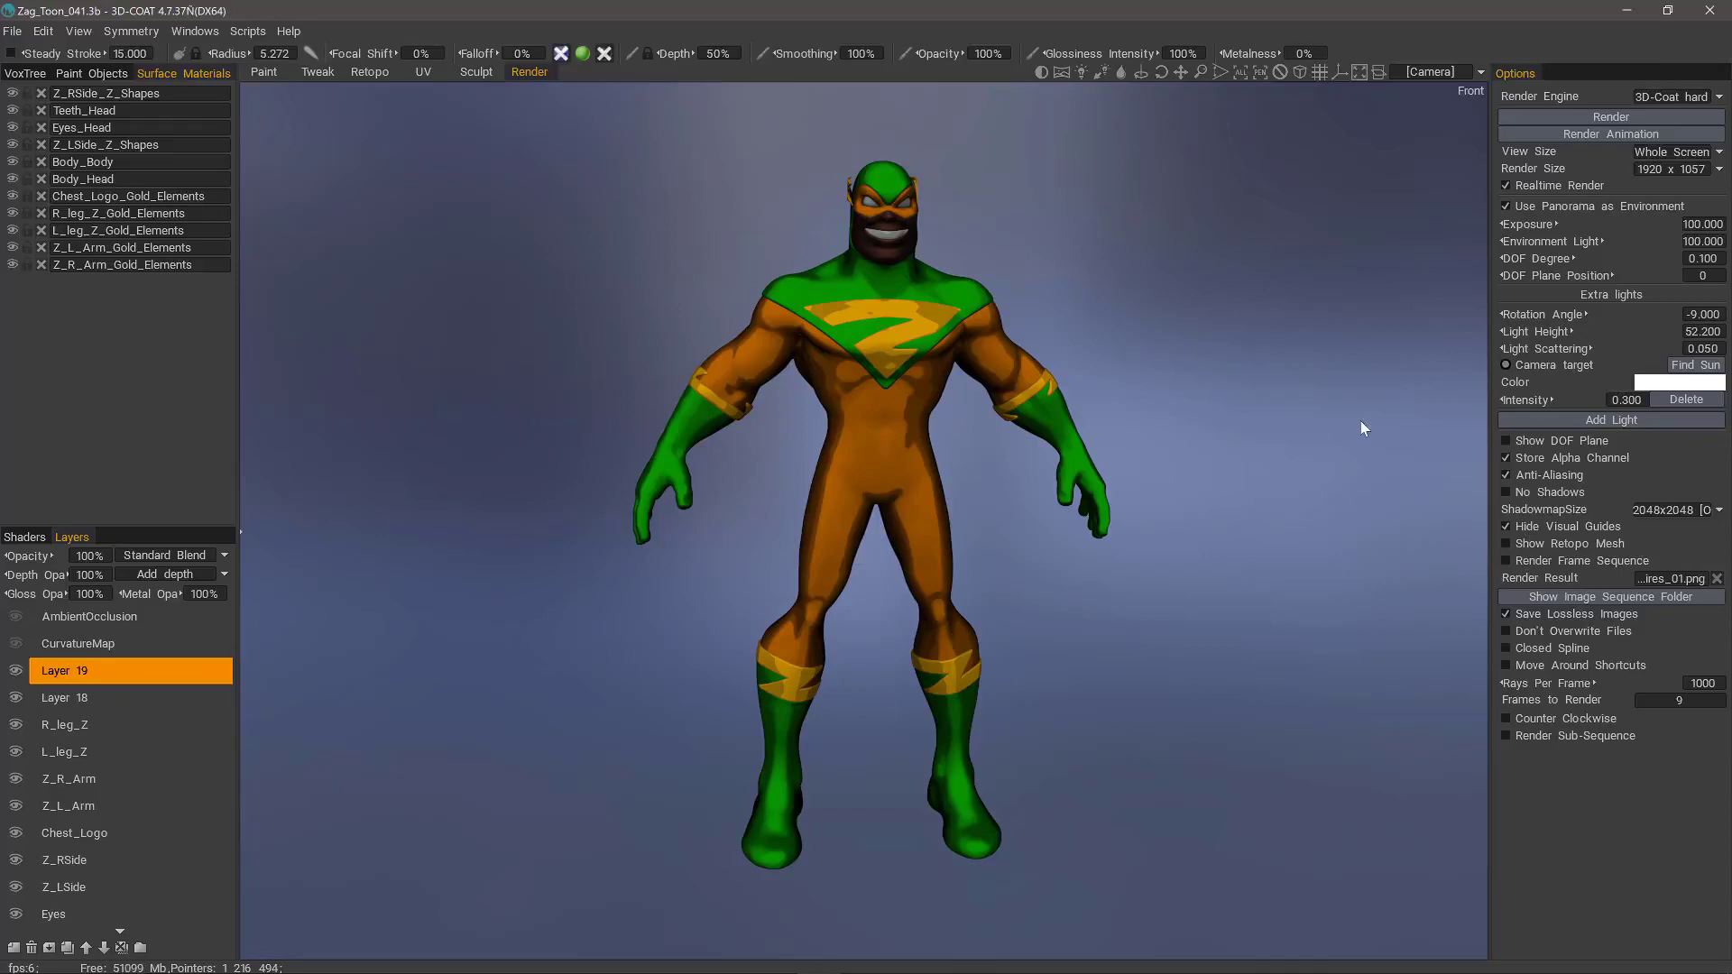
Open the camera's background options
click(1423, 74)
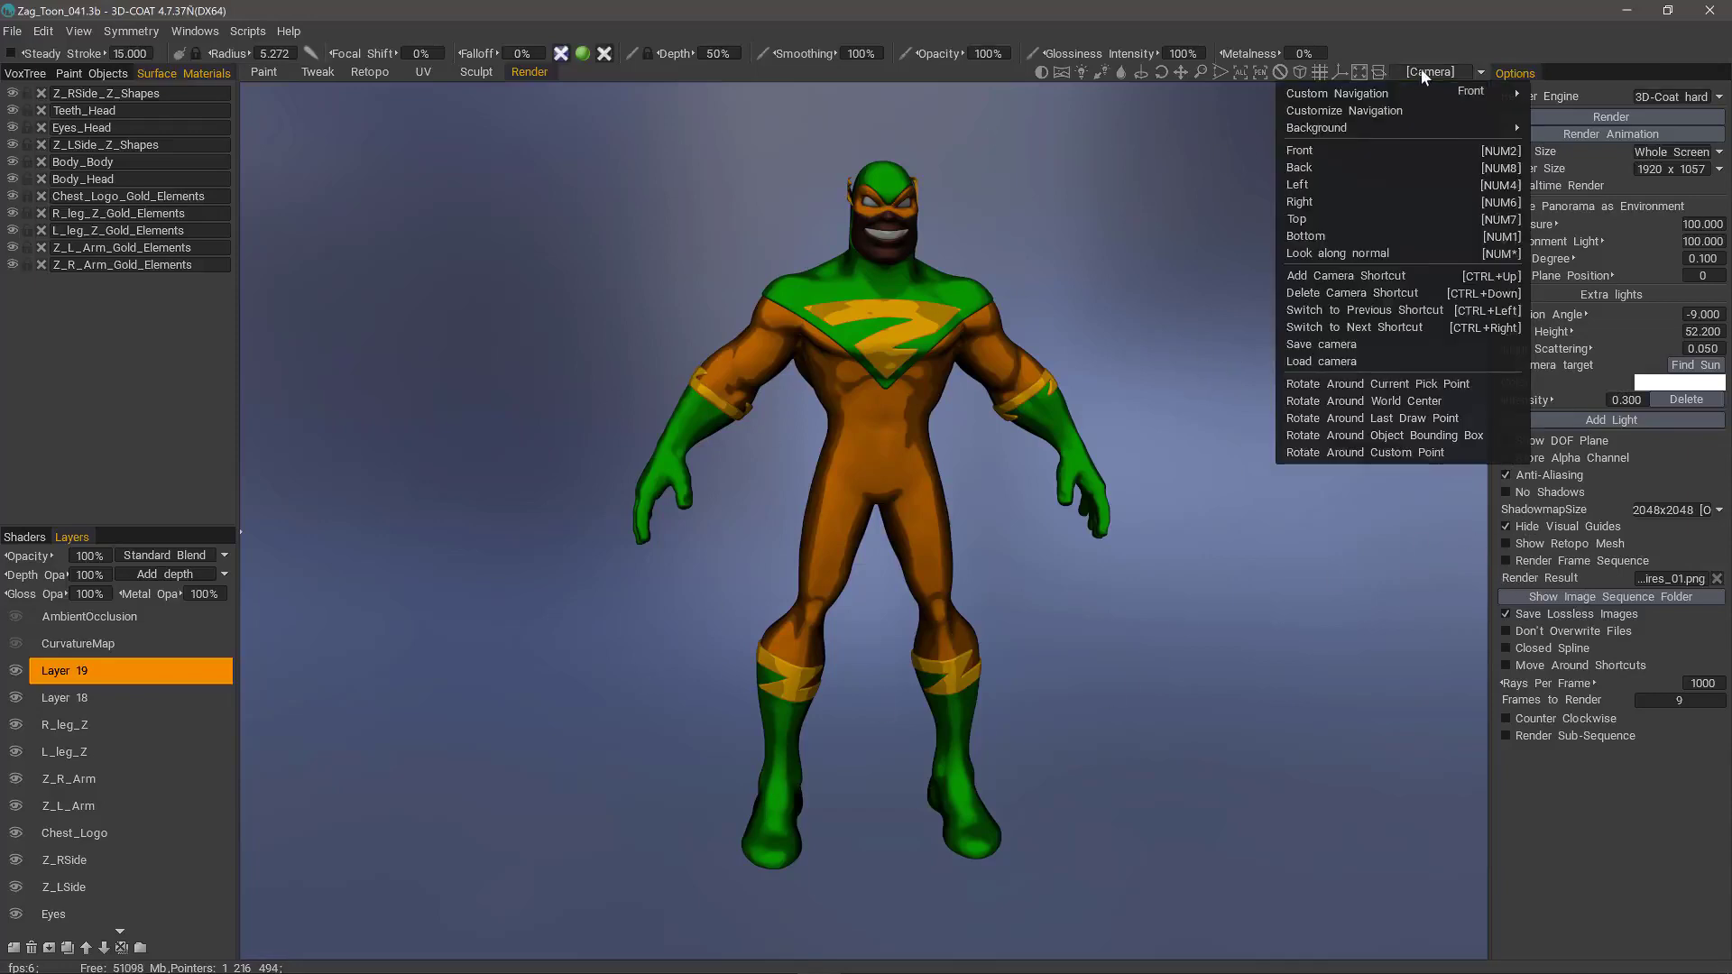
mouse_move(1339, 128)
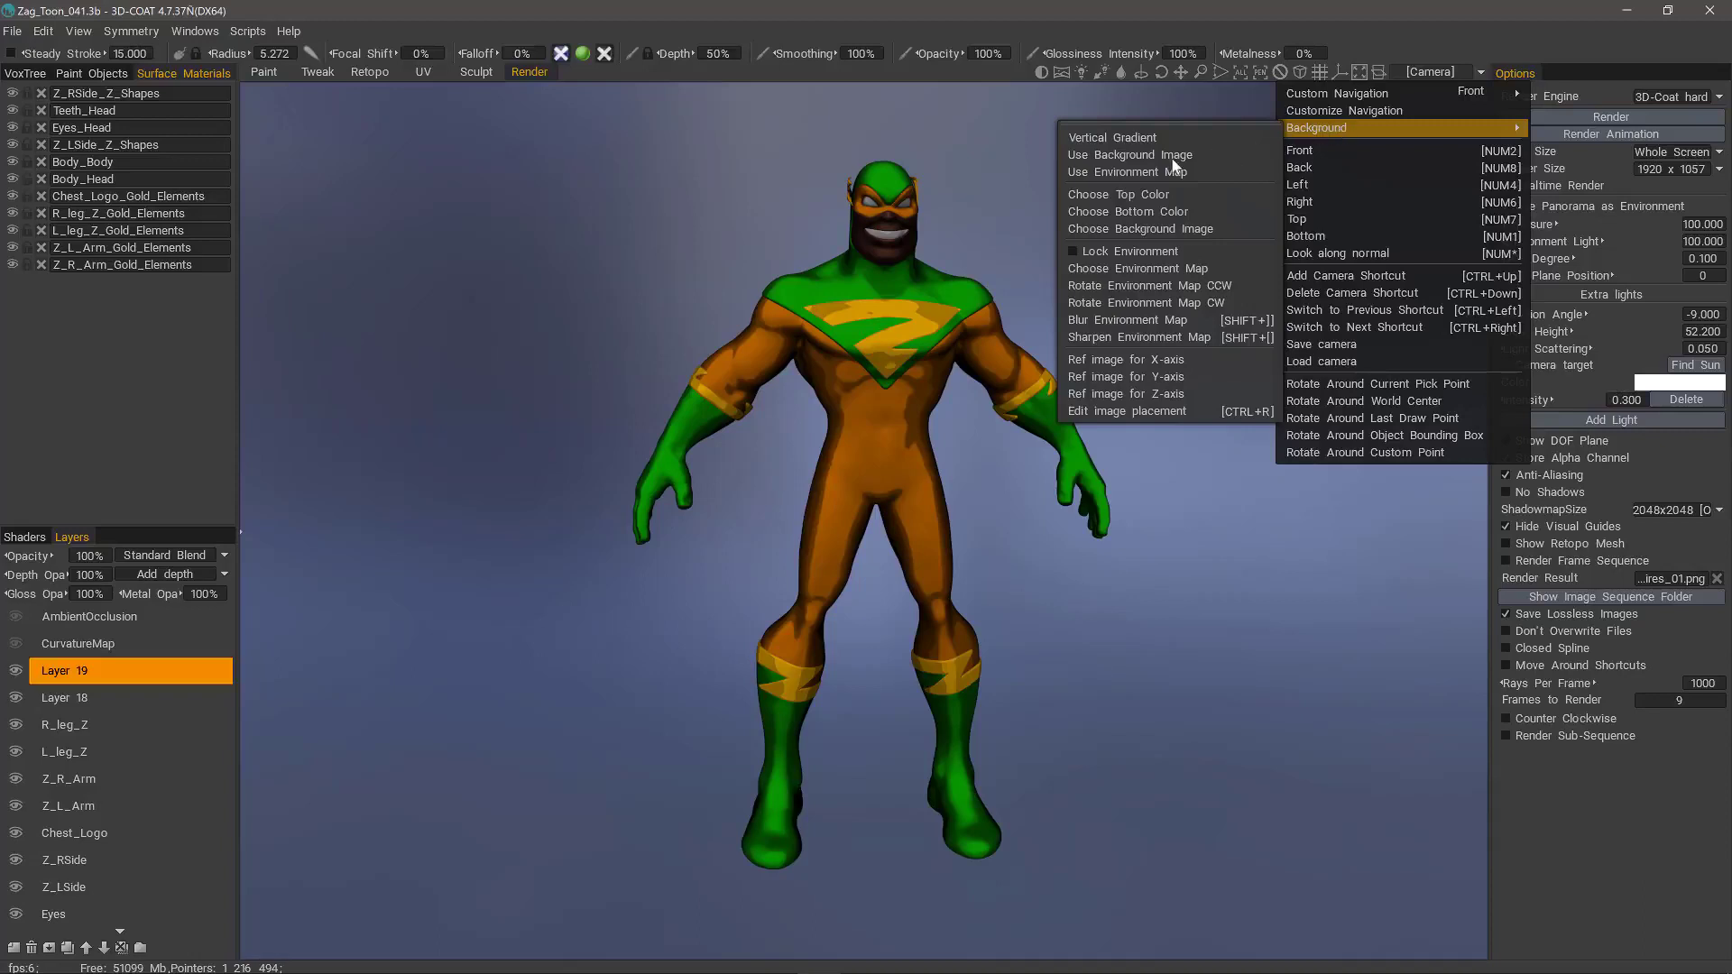